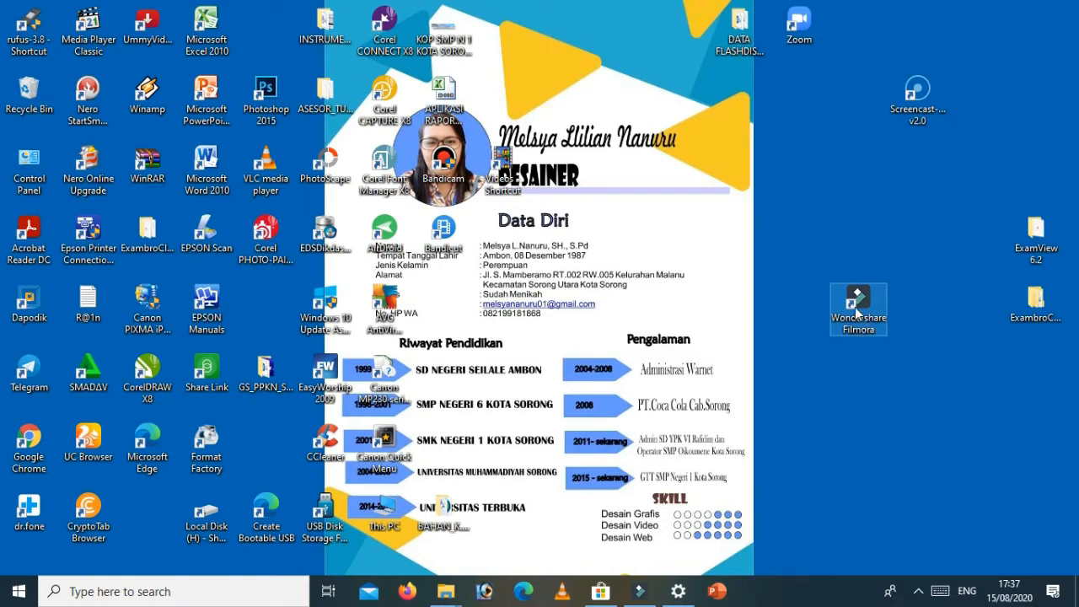
Step: Launch Wondershare Filmora from the desktop and bring its editor window to the front
double_click(858, 326)
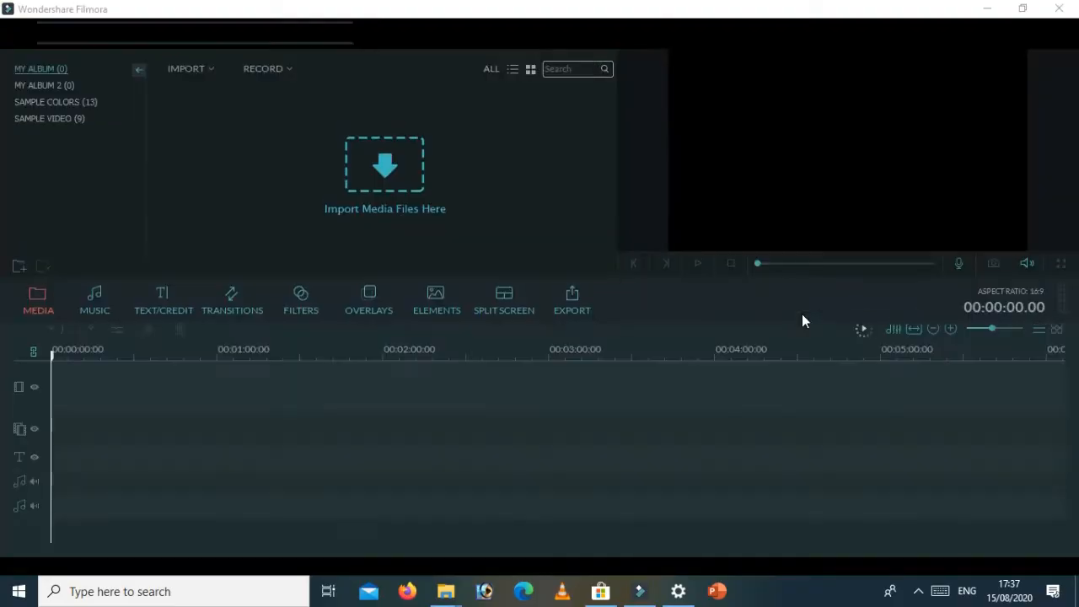
click(640, 590)
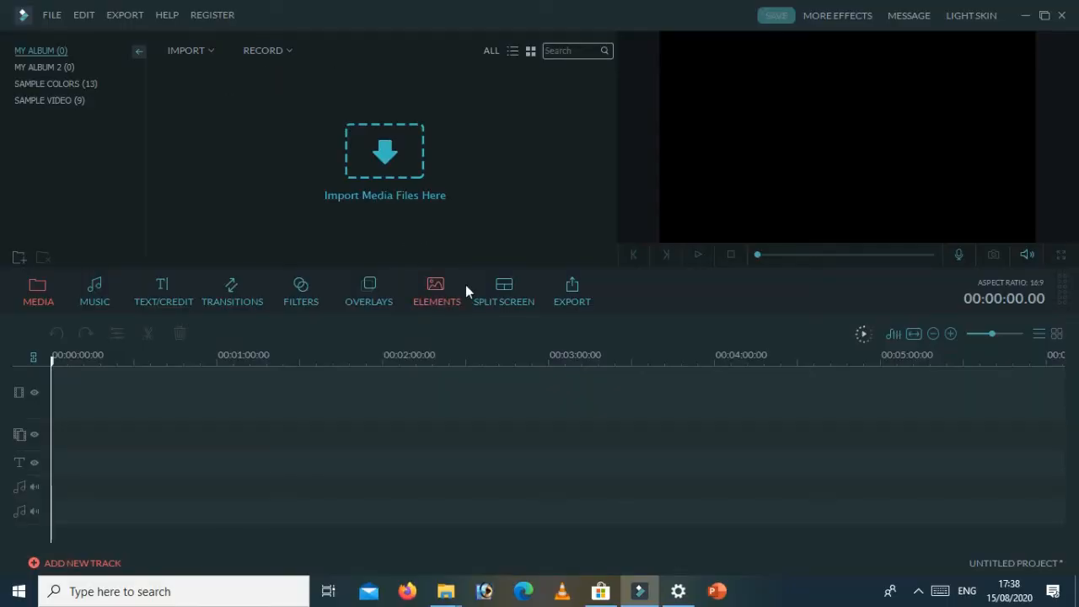
click(638, 591)
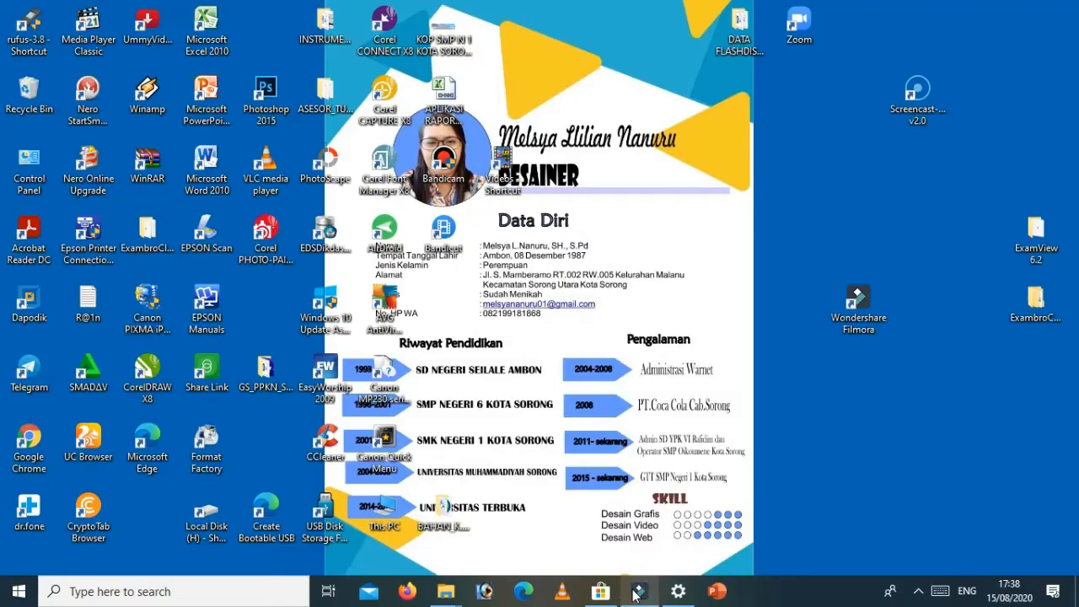
click(638, 592)
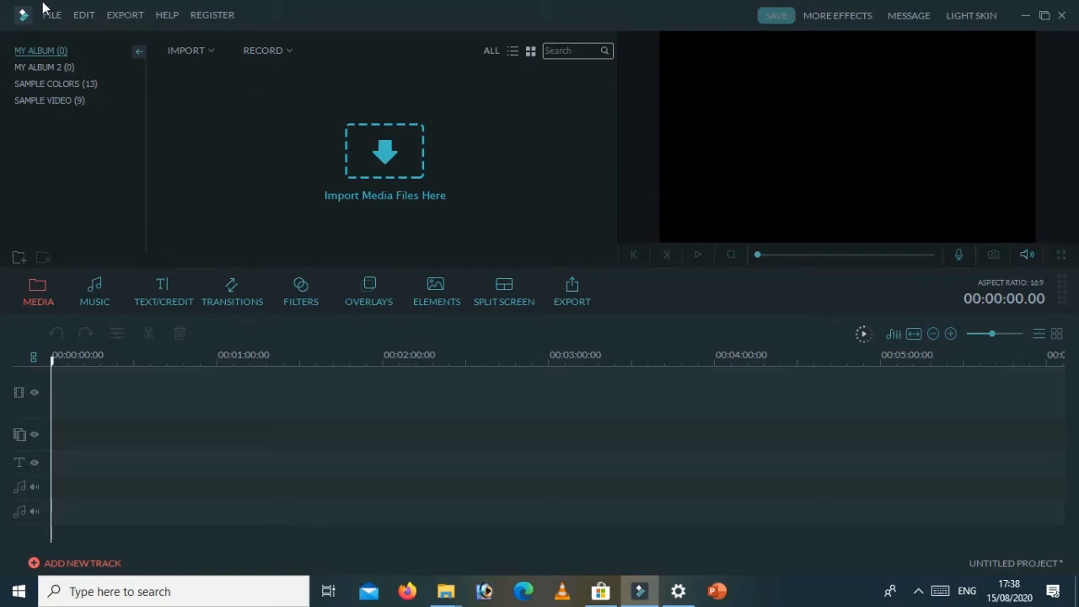
Step: View the software registration dialog and close it without changing its details
click(225, 19)
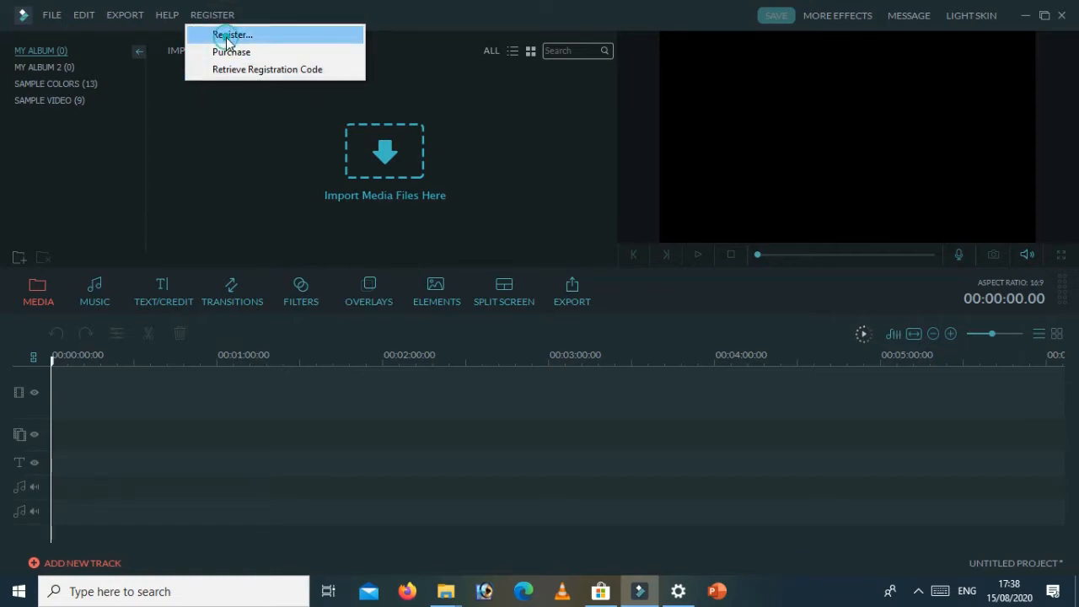
click(227, 37)
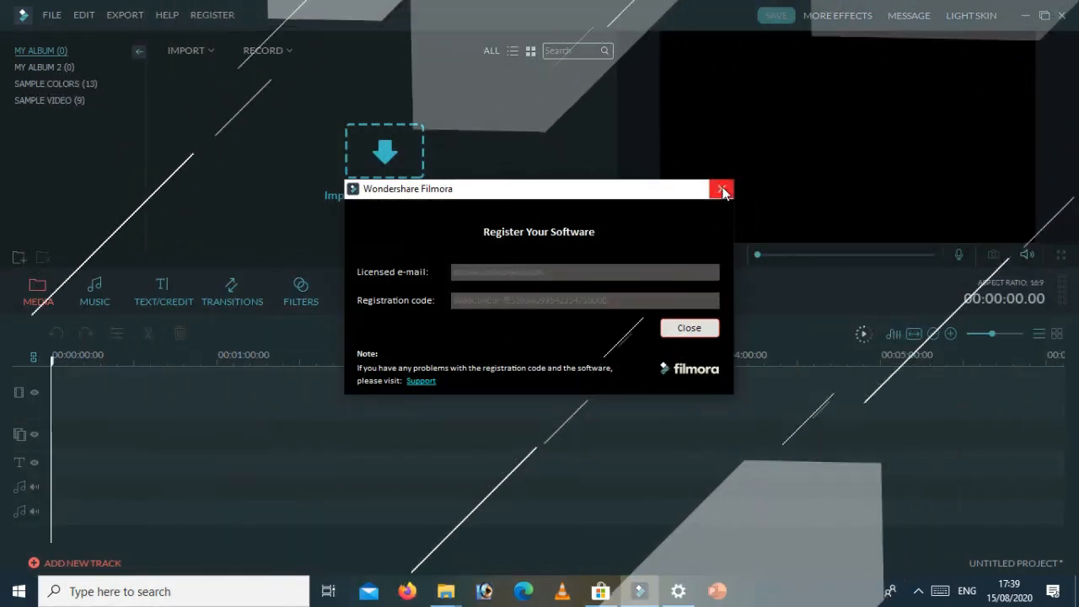
click(720, 190)
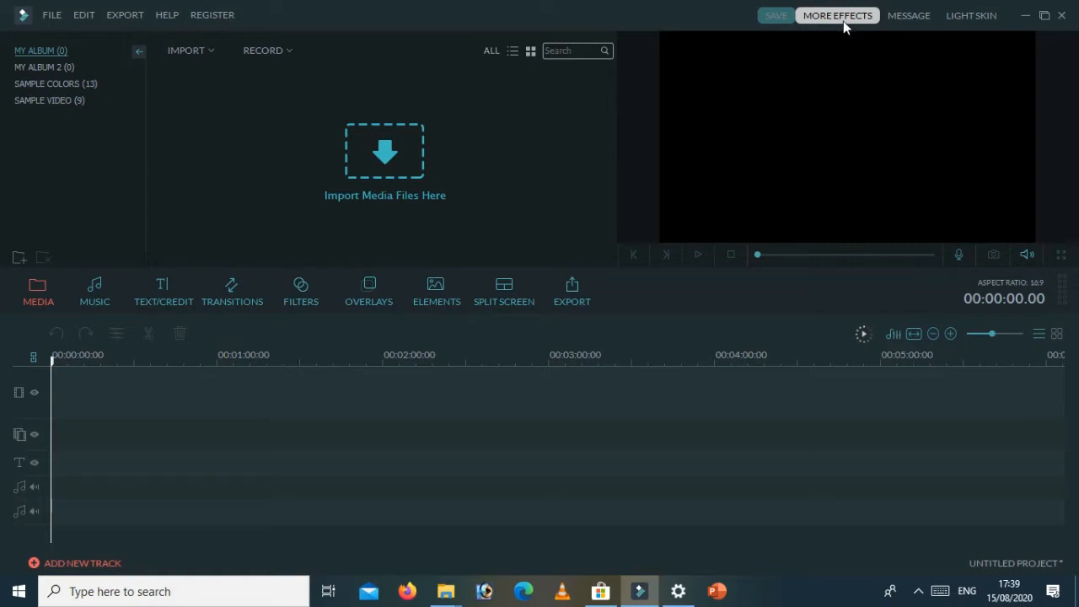
Step: Try the light skin for the interface and switch back to the dark skin
click(955, 19)
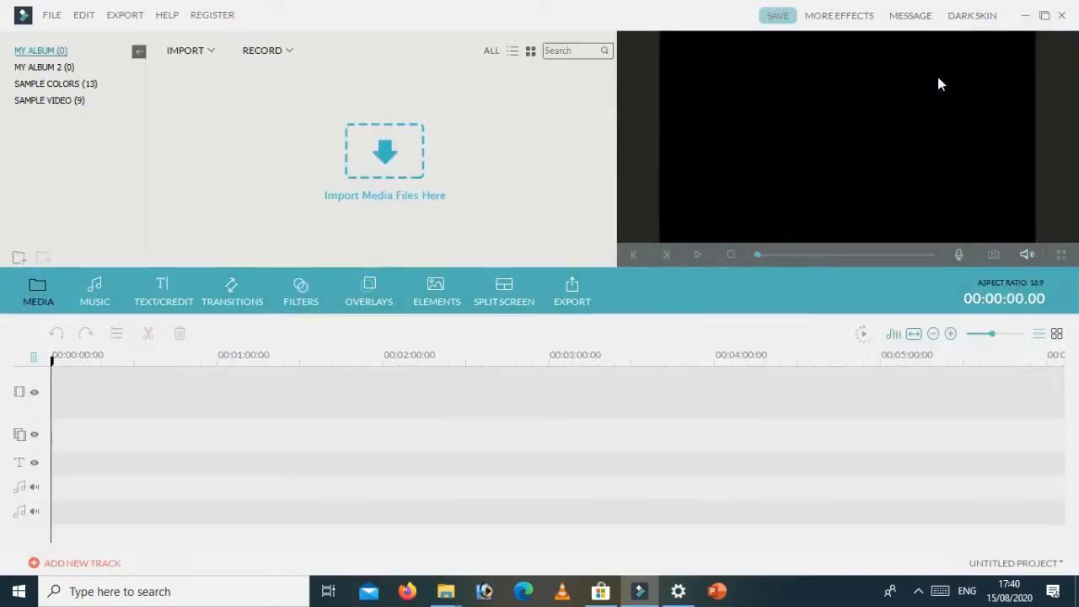
click(961, 22)
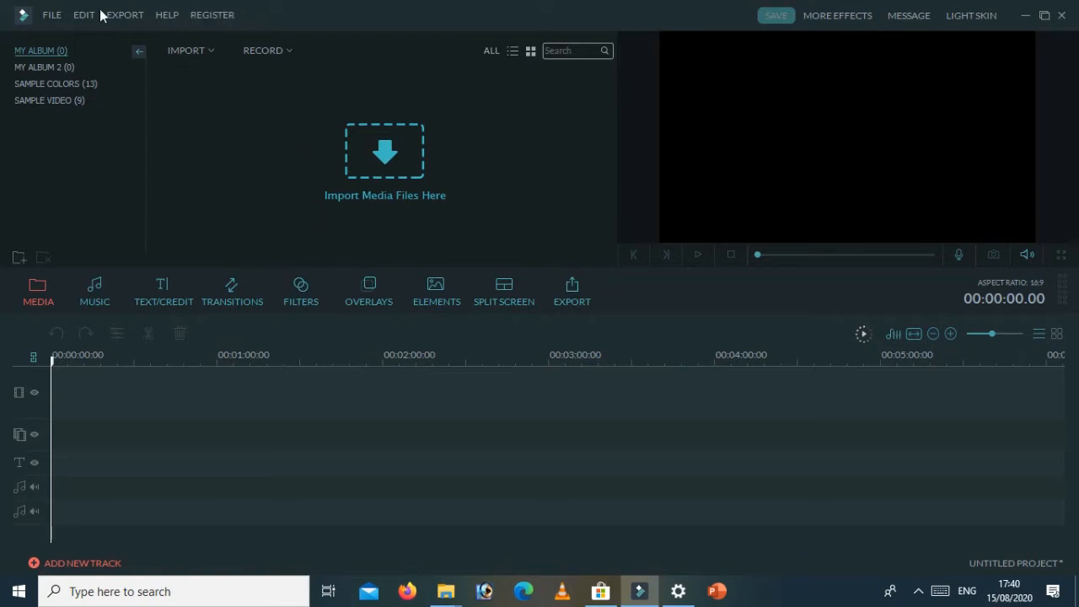
Step: Examine the available project, import, editing, export, help and registration commands of the editor
click(54, 16)
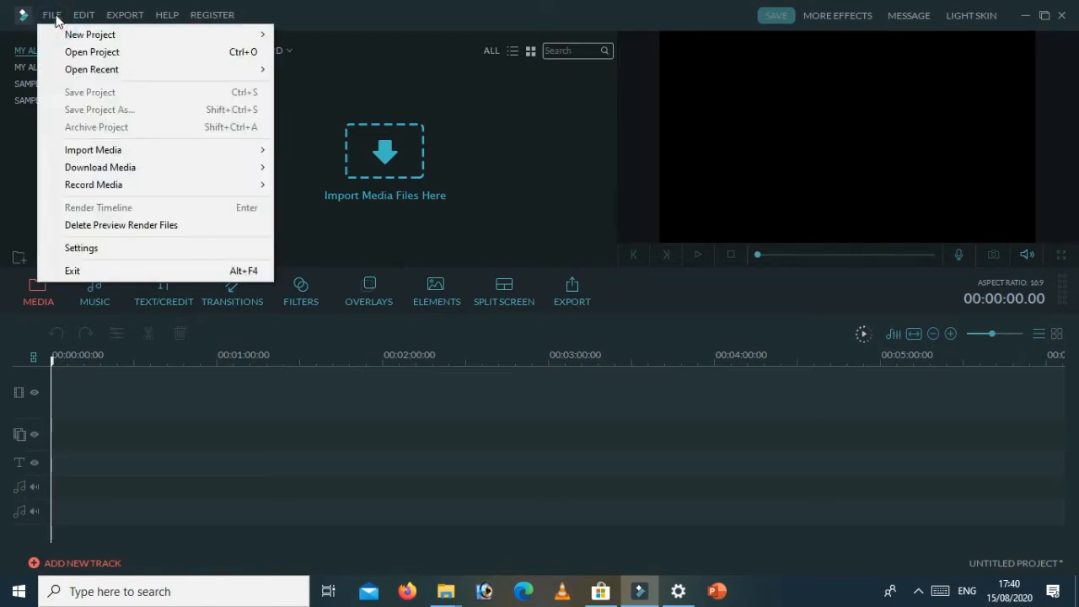
mouse_move(80, 43)
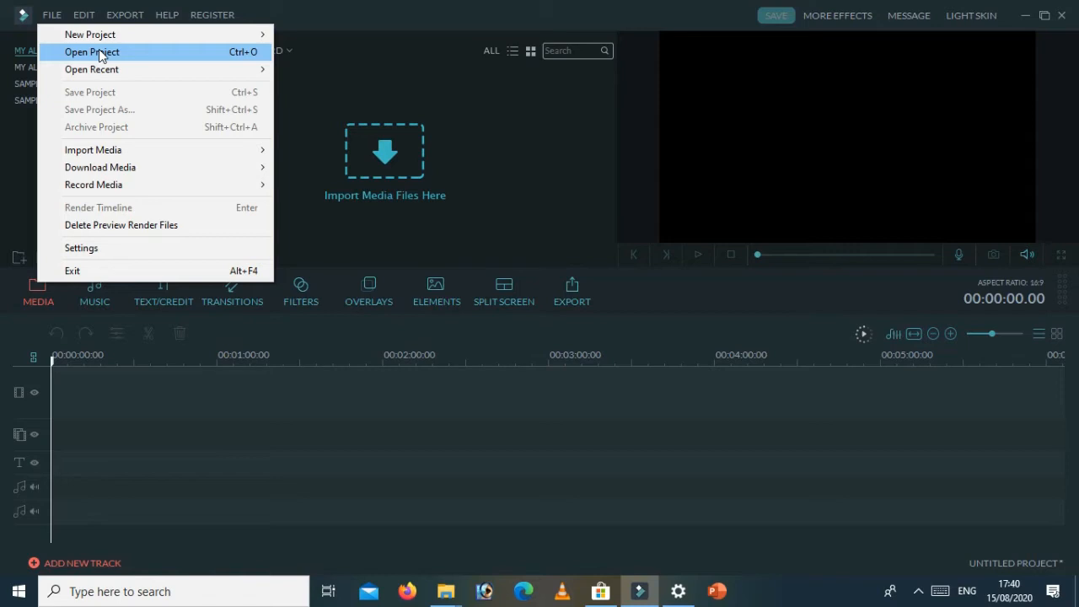
mouse_move(111, 70)
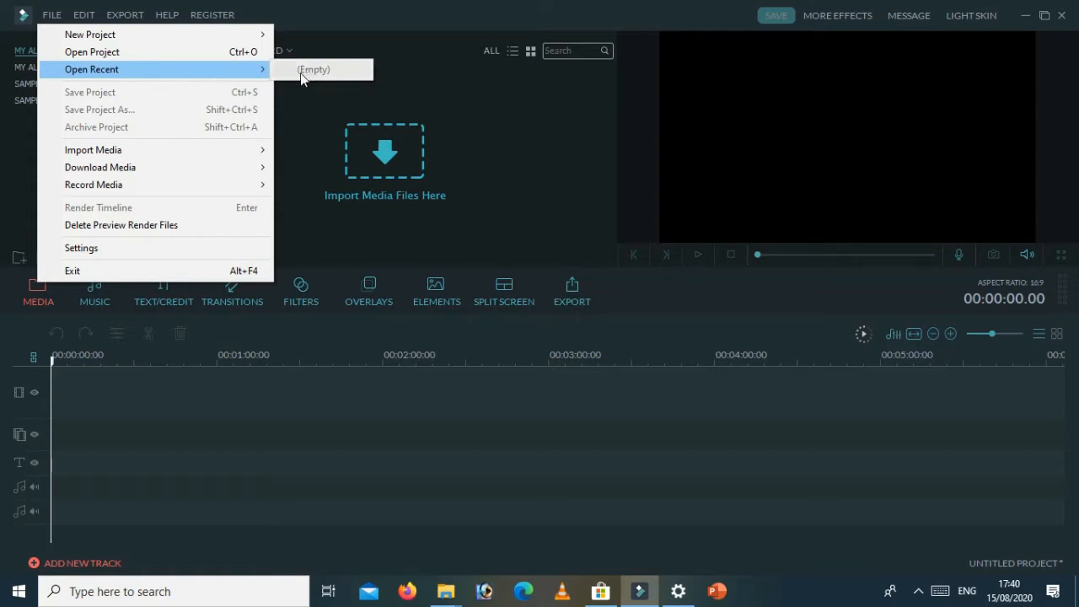
mouse_move(136, 158)
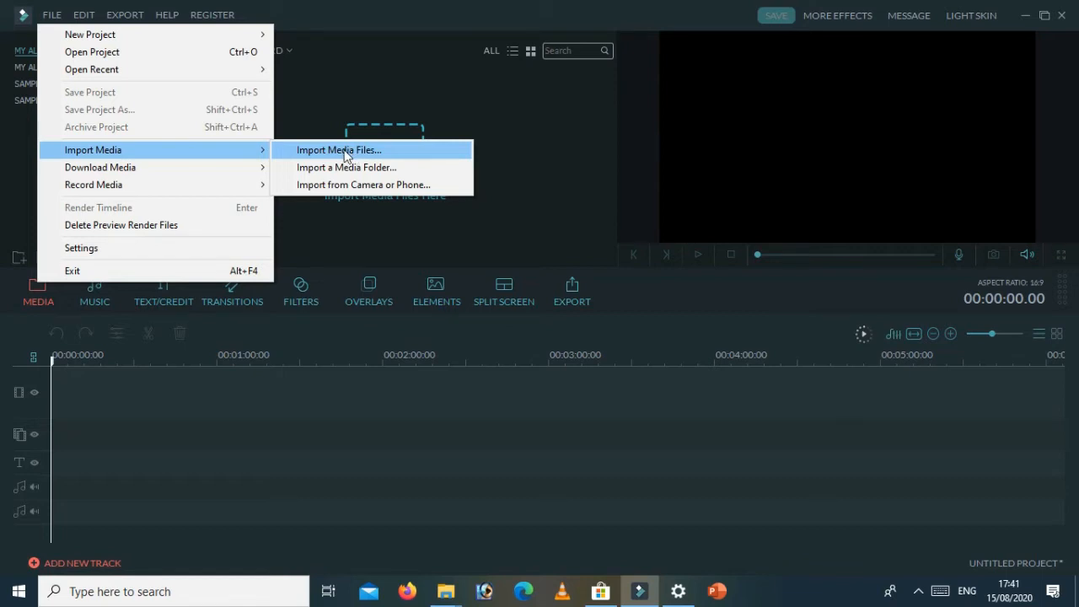
mouse_move(233, 175)
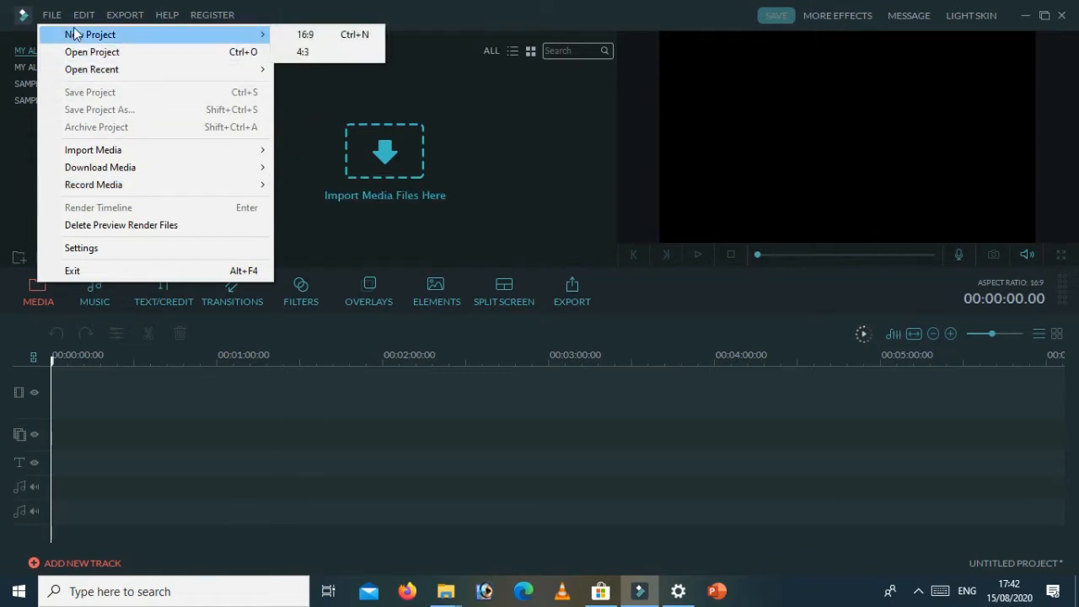
mouse_move(84, 19)
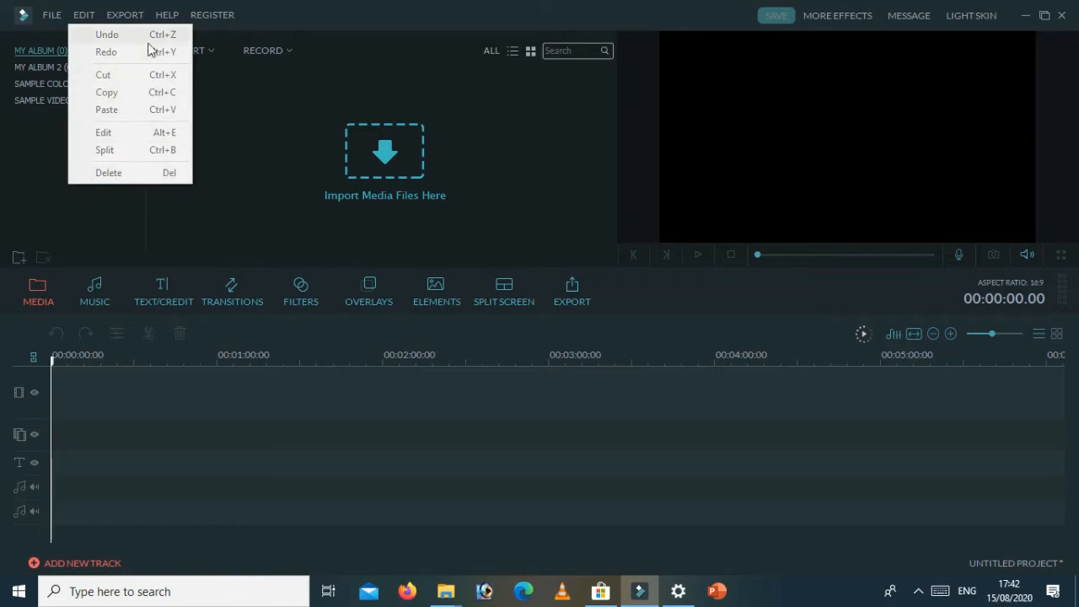
mouse_move(134, 19)
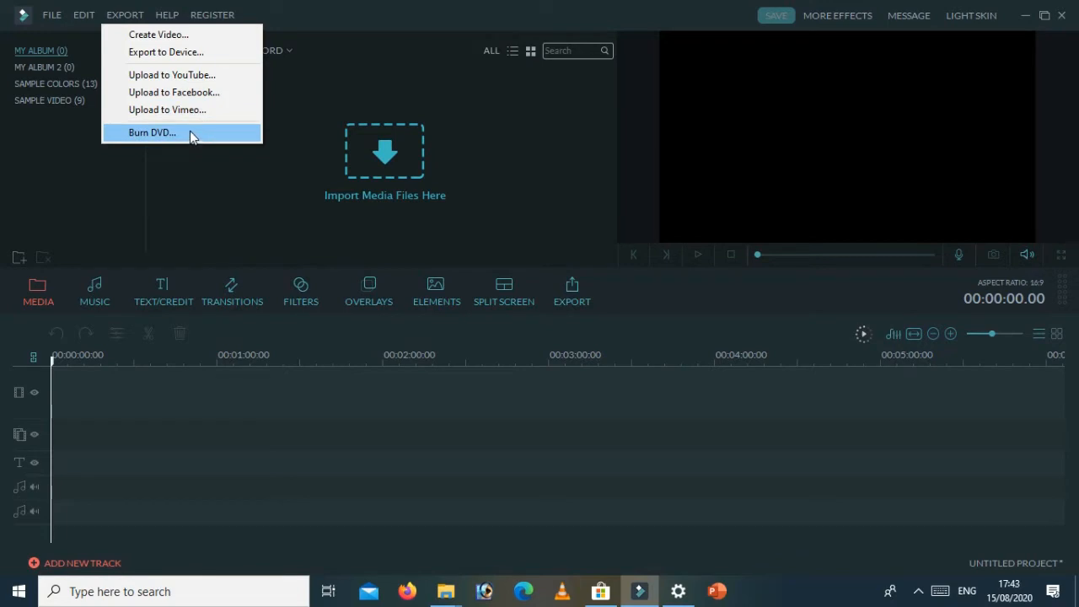
click(127, 18)
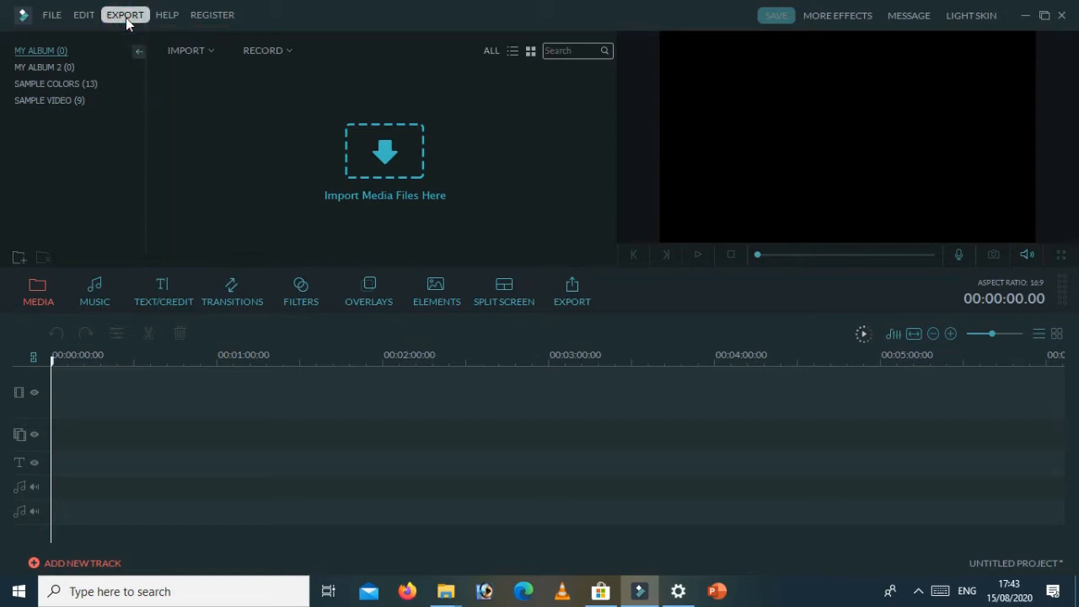
click(176, 17)
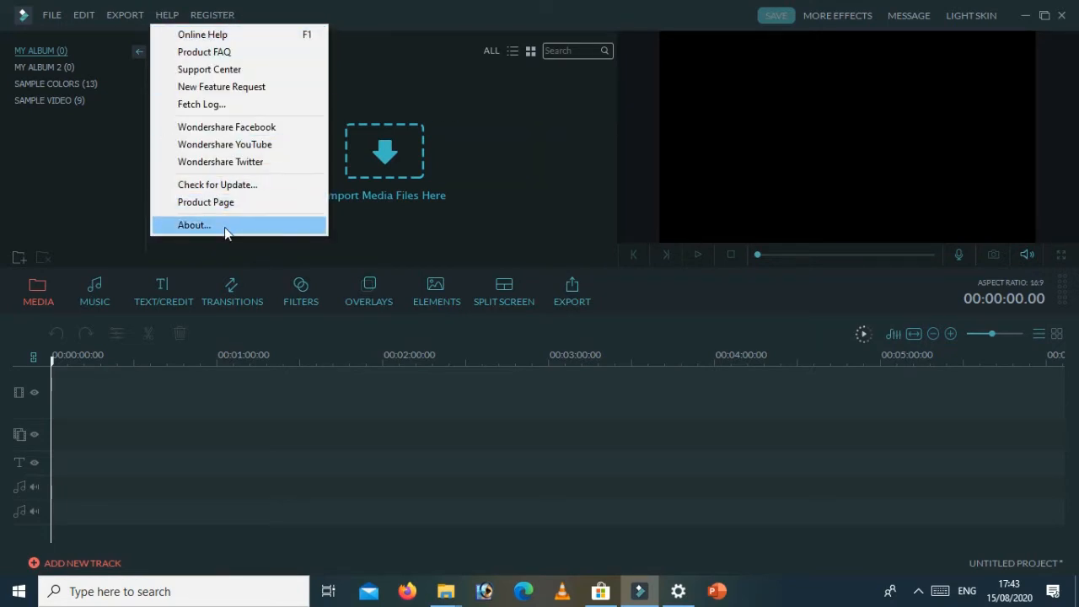
mouse_move(206, 17)
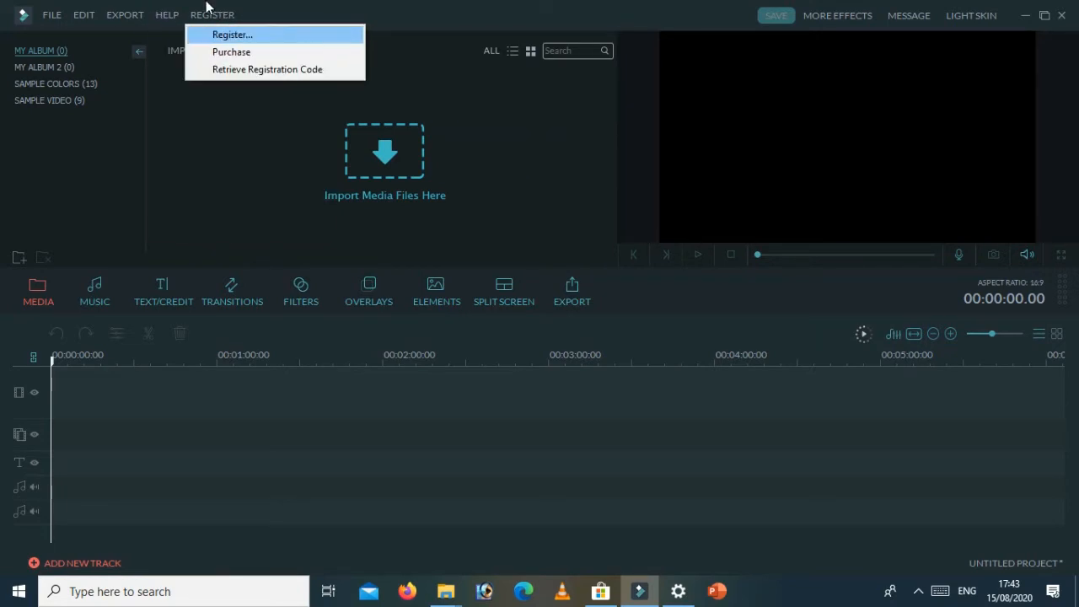
click(15, 300)
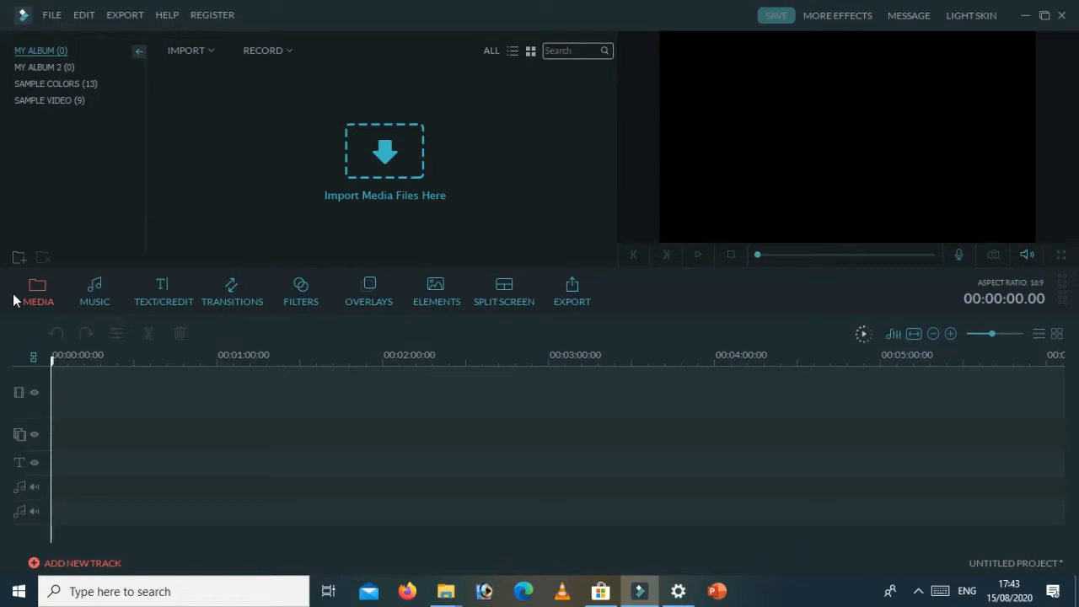
Step: Look over the media library's recording options and its file import dialog, closing the dialog without importing anything
click(31, 295)
click(284, 53)
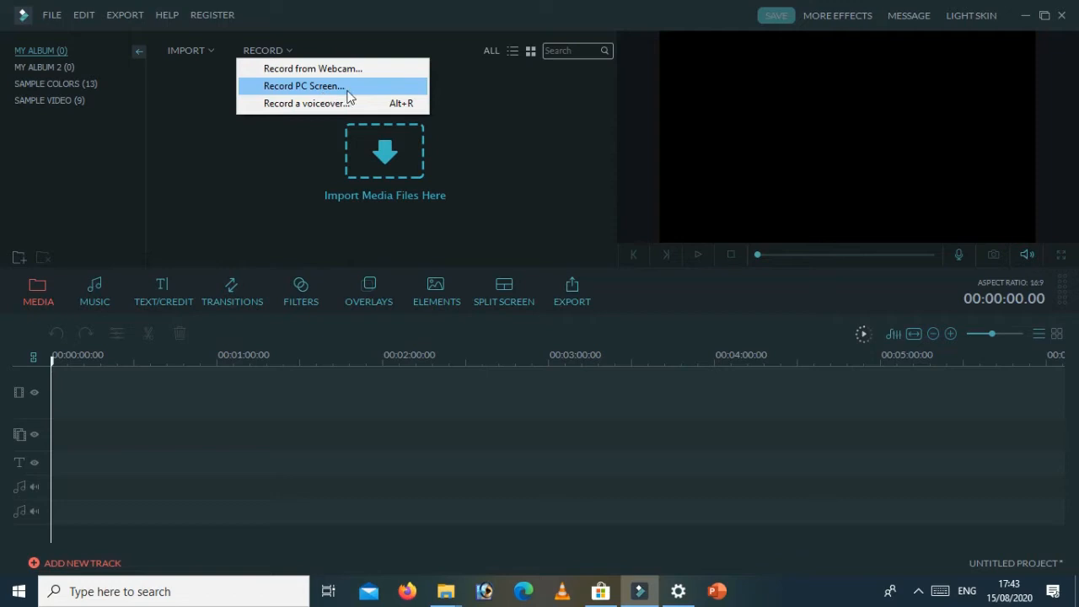
click(206, 97)
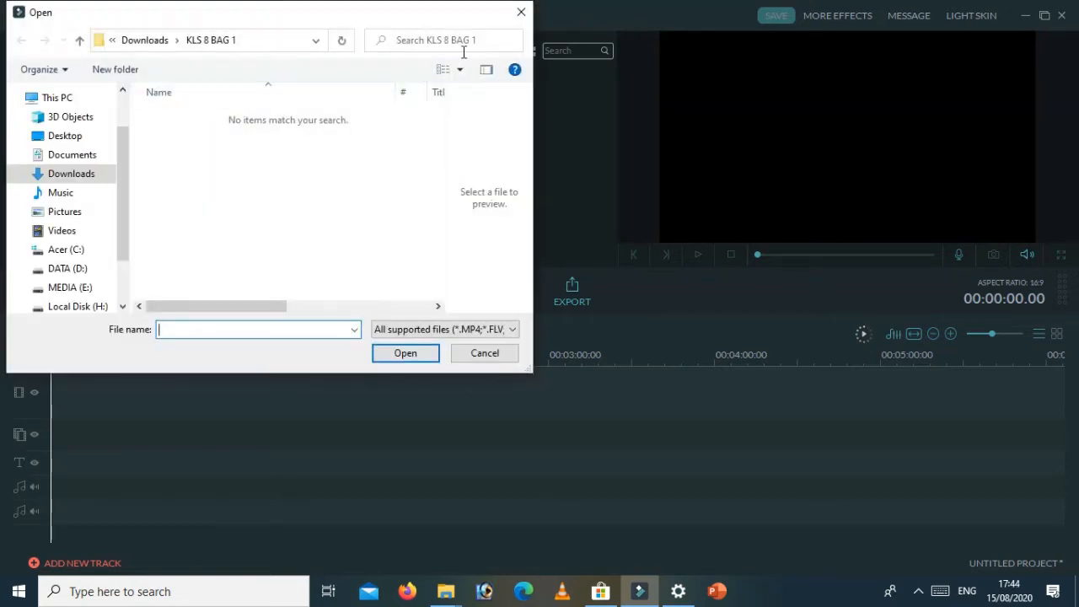
click(519, 12)
click(267, 126)
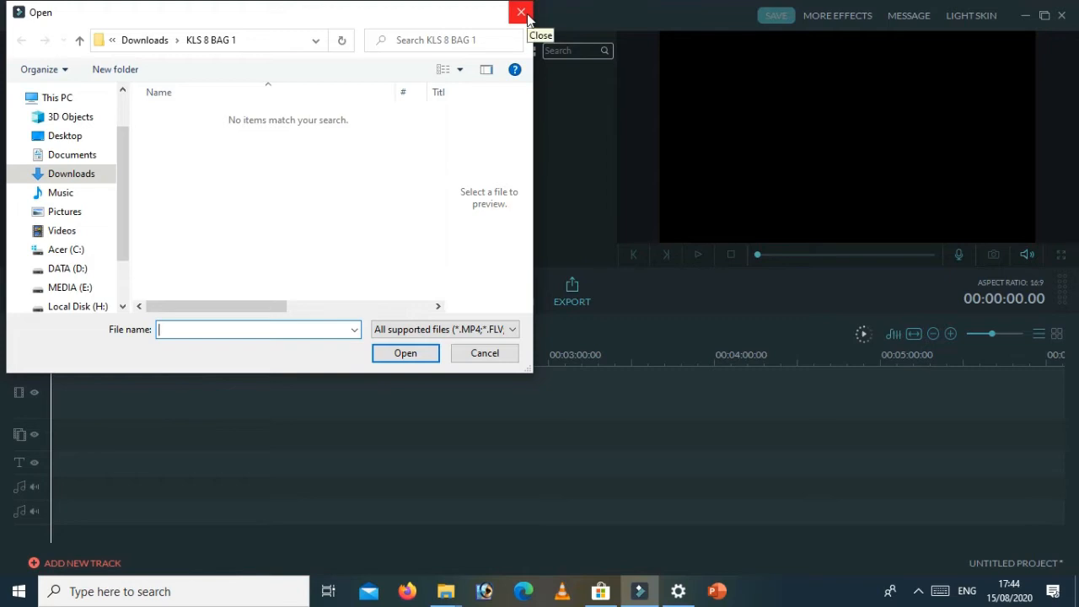
click(526, 13)
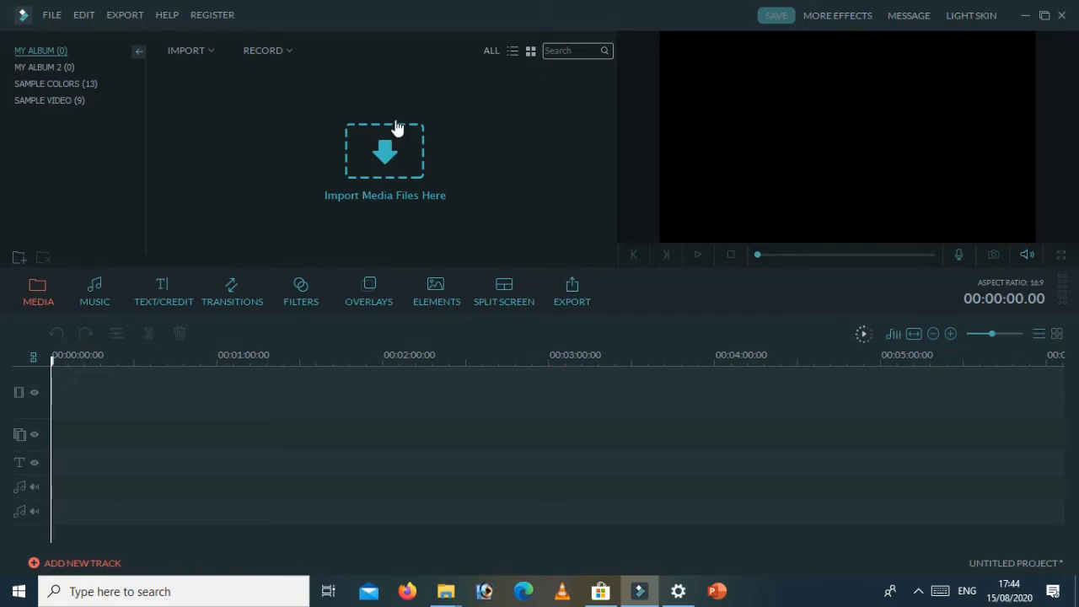
Step: Start a media file import and browse to the KLS 8 BAG 1 folder inside Music
click(365, 165)
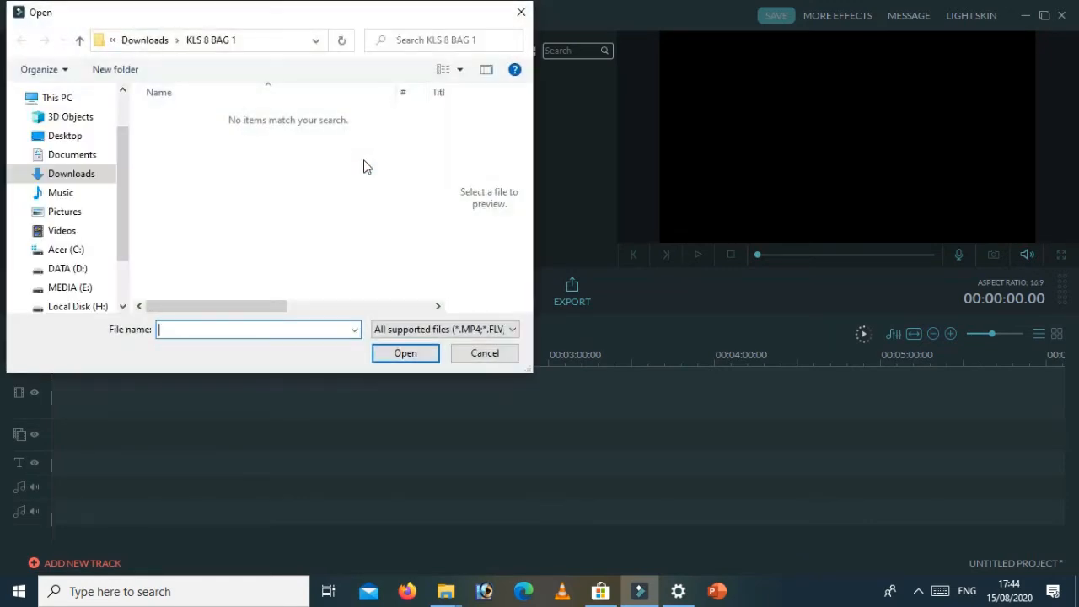
click(82, 194)
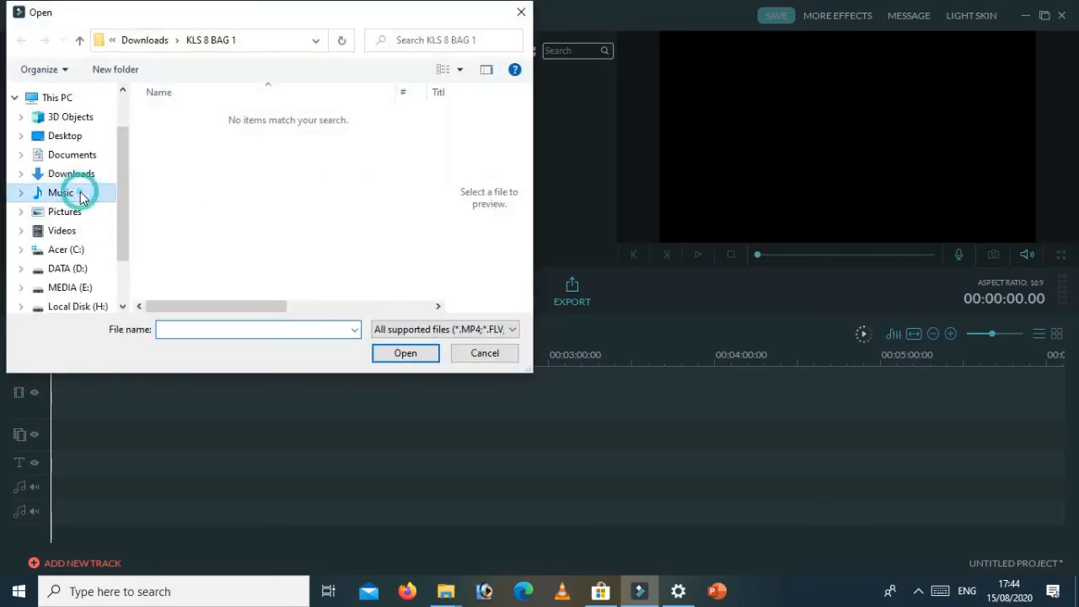
click(186, 128)
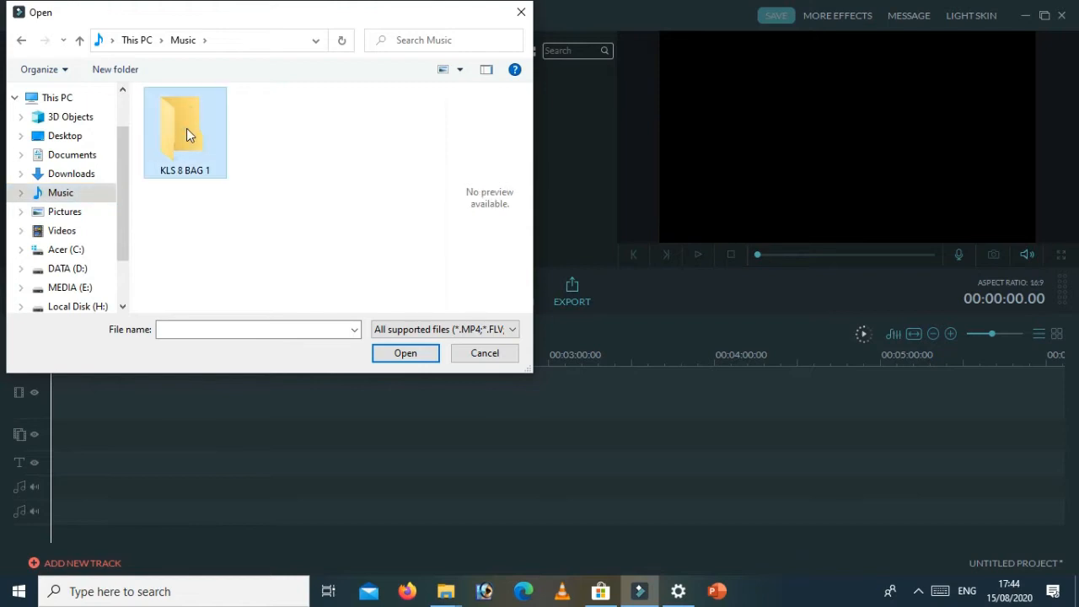
double_click(186, 131)
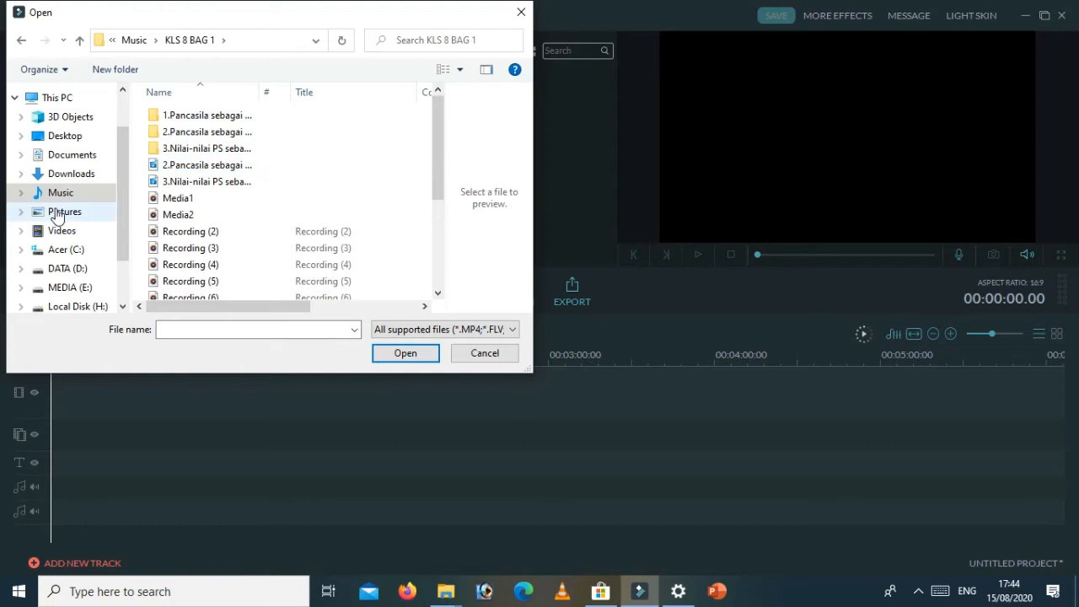
click(59, 194)
click(194, 155)
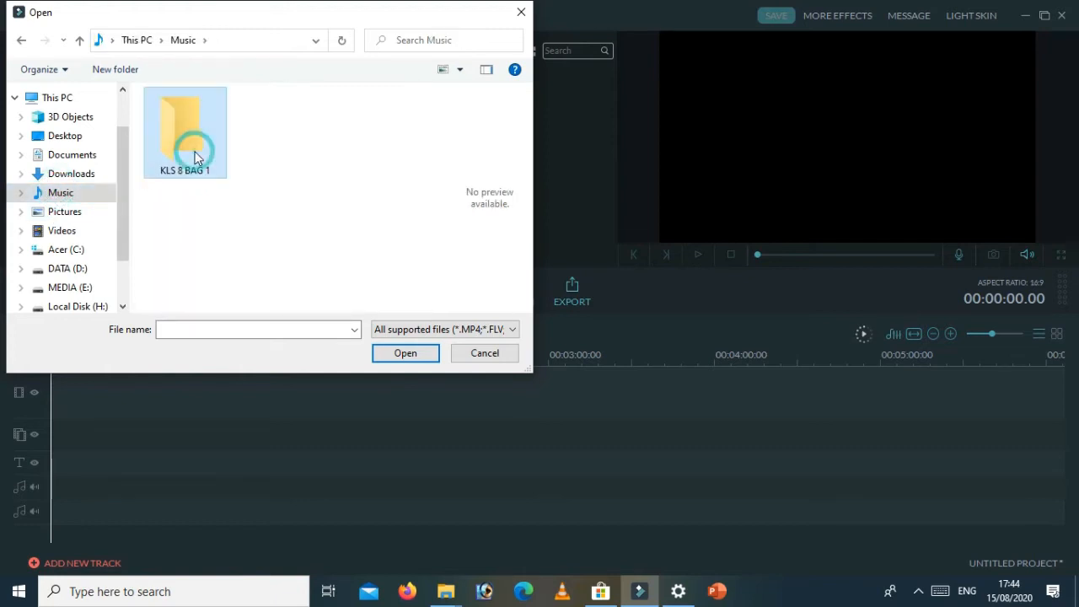
double_click(194, 155)
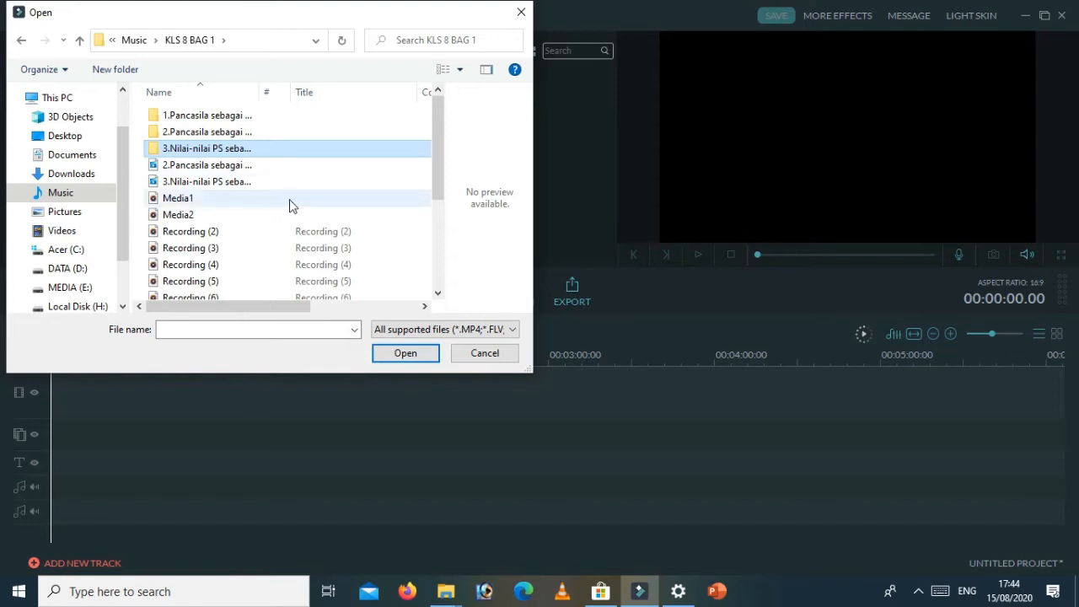
Step: Widen the Name column of the file list and look through the files in KLS 8 BAG 1
click(264, 98)
drag(265, 98, 433, 266)
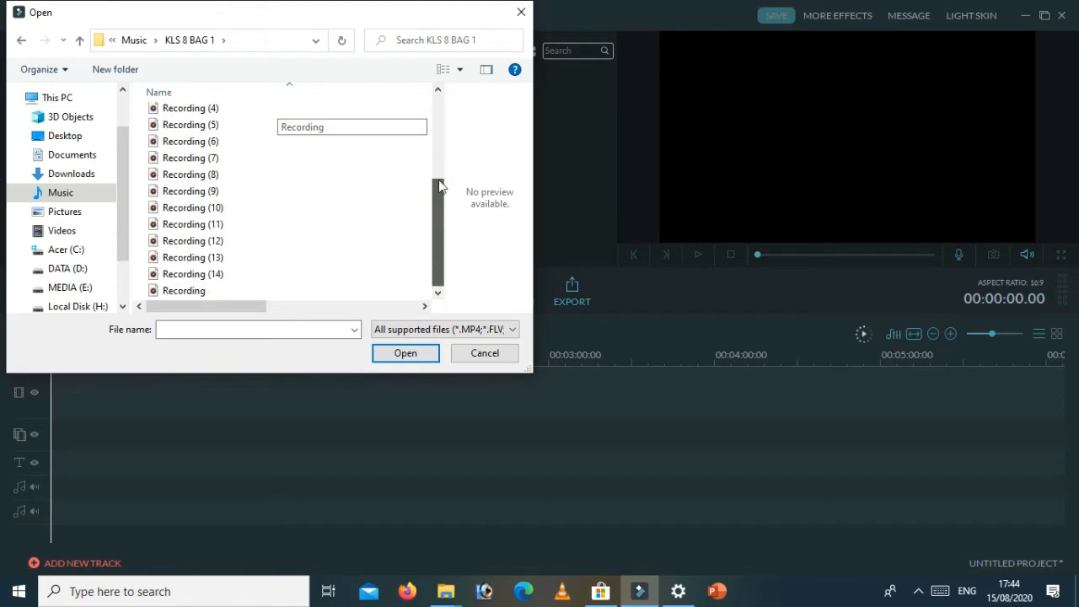
drag(439, 185, 439, 105)
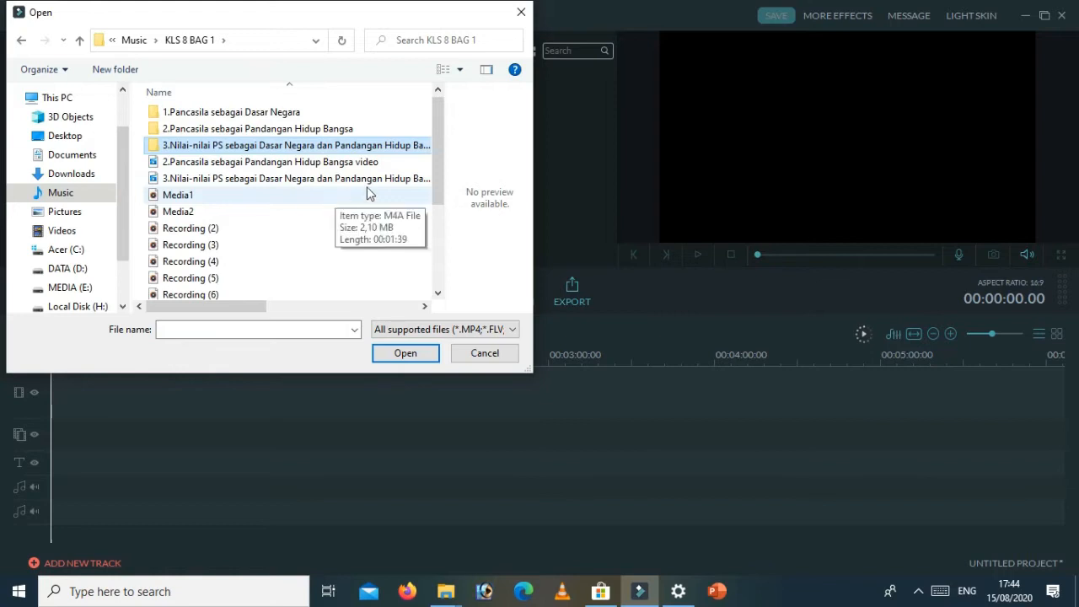
click(437, 166)
drag(435, 162, 436, 132)
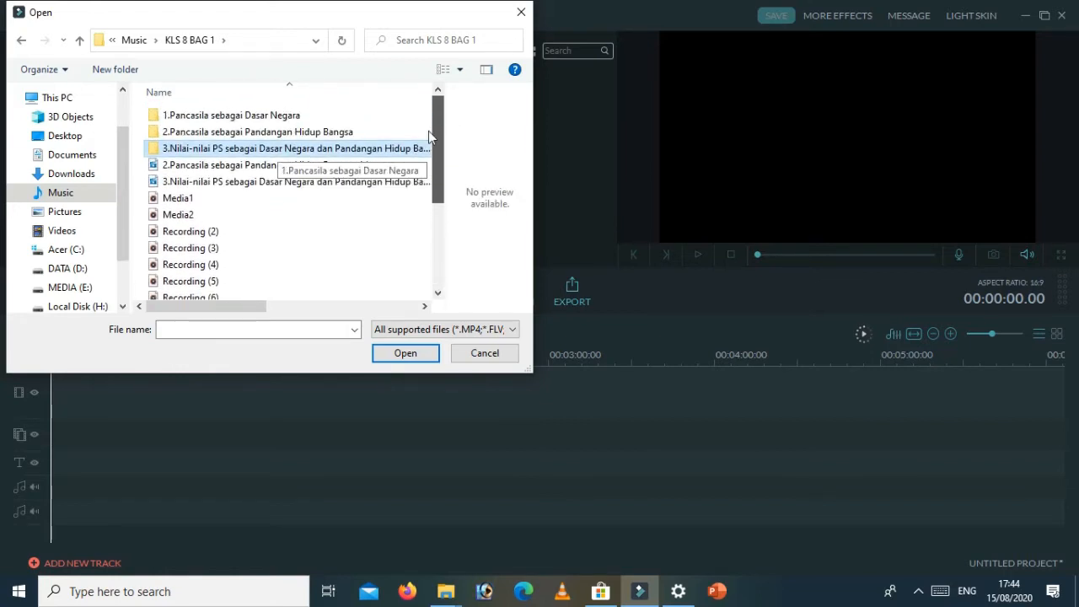
Step: Import the MP4 video "3.Nilai-nilai PS sebagai Dasar Negara dan Pandangan Hidup Bangsa" into the media library
click(253, 185)
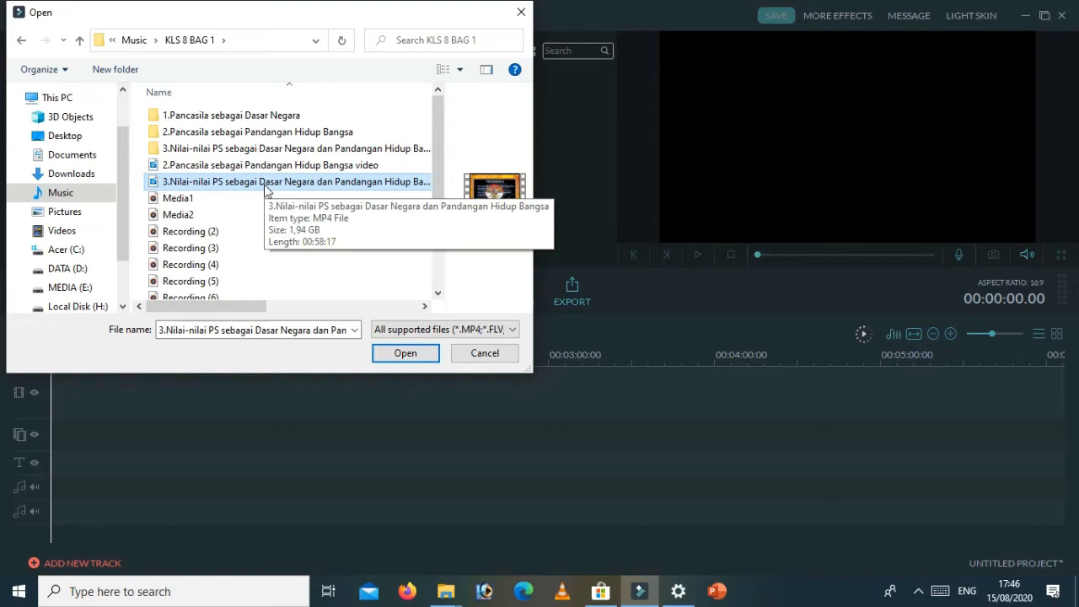
click(265, 183)
drag(320, 227, 284, 190)
click(283, 186)
click(402, 354)
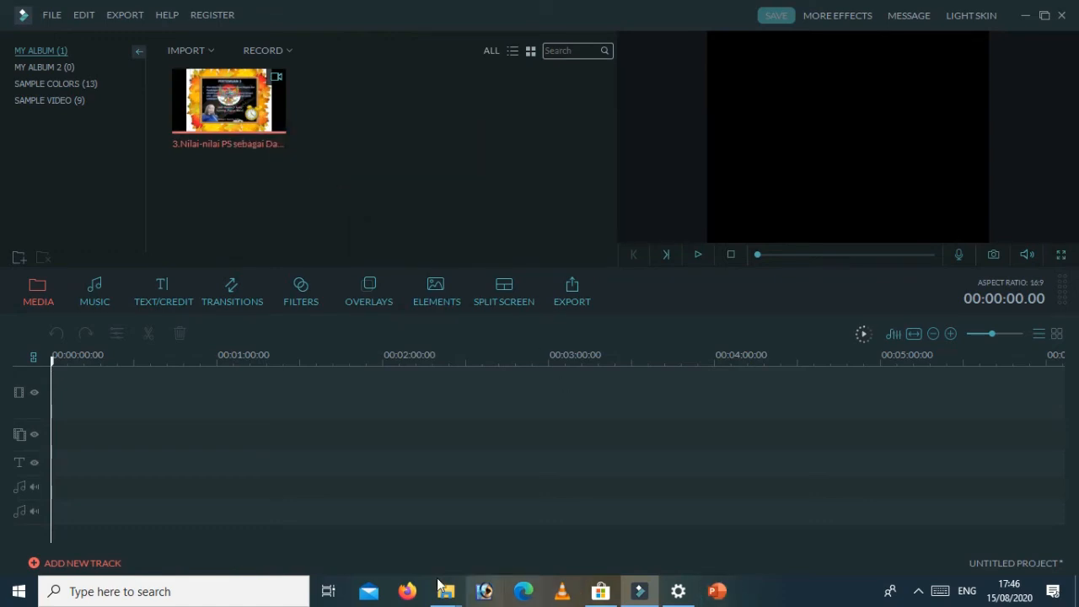
Step: In File Explorer, browse to KLS 8 BAG 1 inside Music, widen the Name column and open the PowerPoint file "3.Nilai-nilai PS sebagai Dasar Negara dan Pandangan Hidup Bangsa"
mouse_move(444, 588)
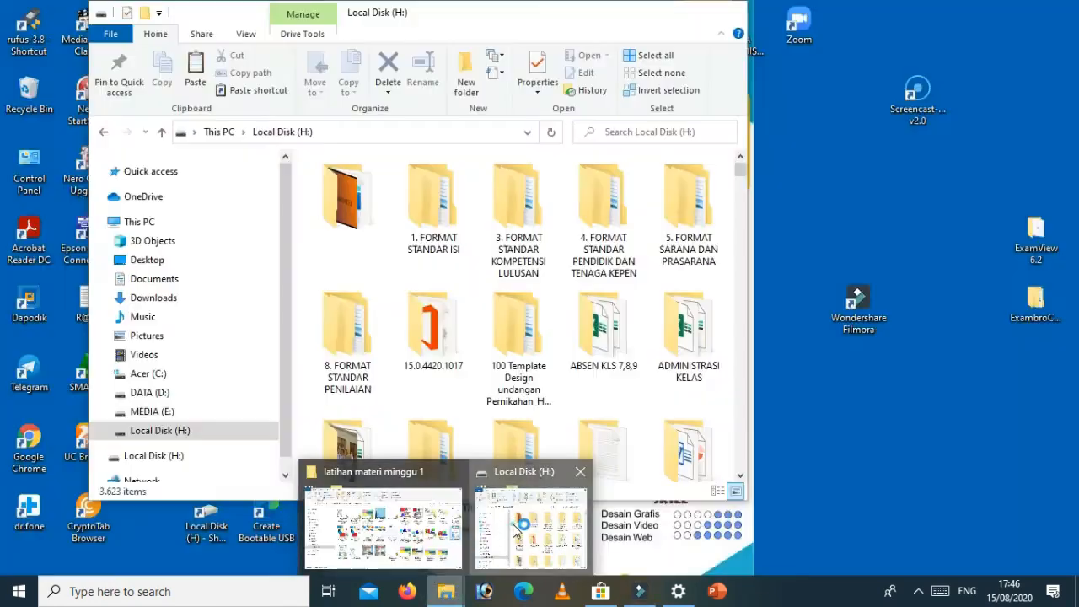
click(516, 527)
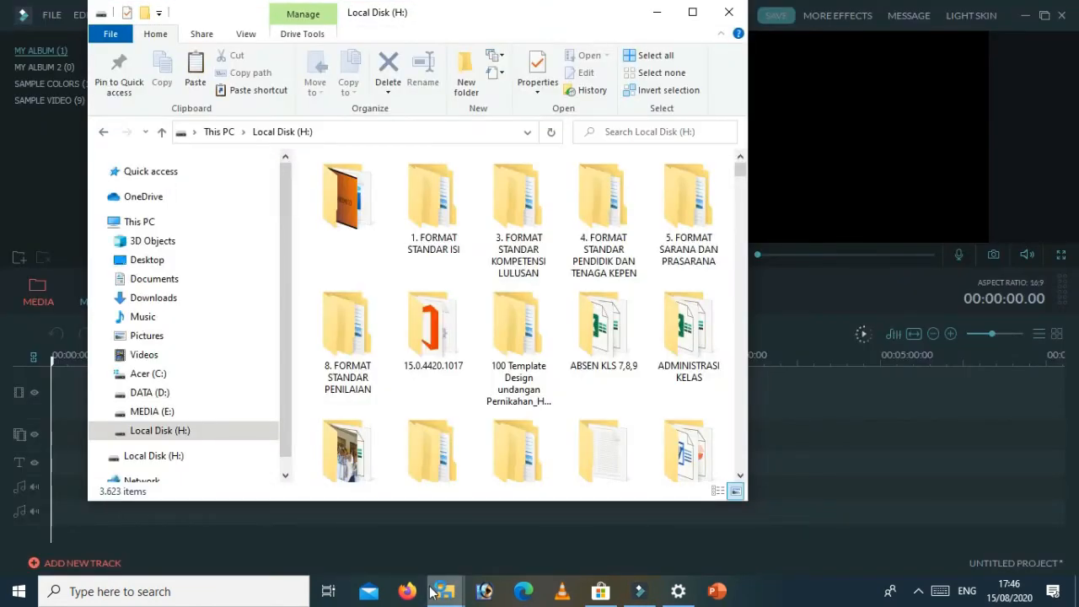
click(167, 337)
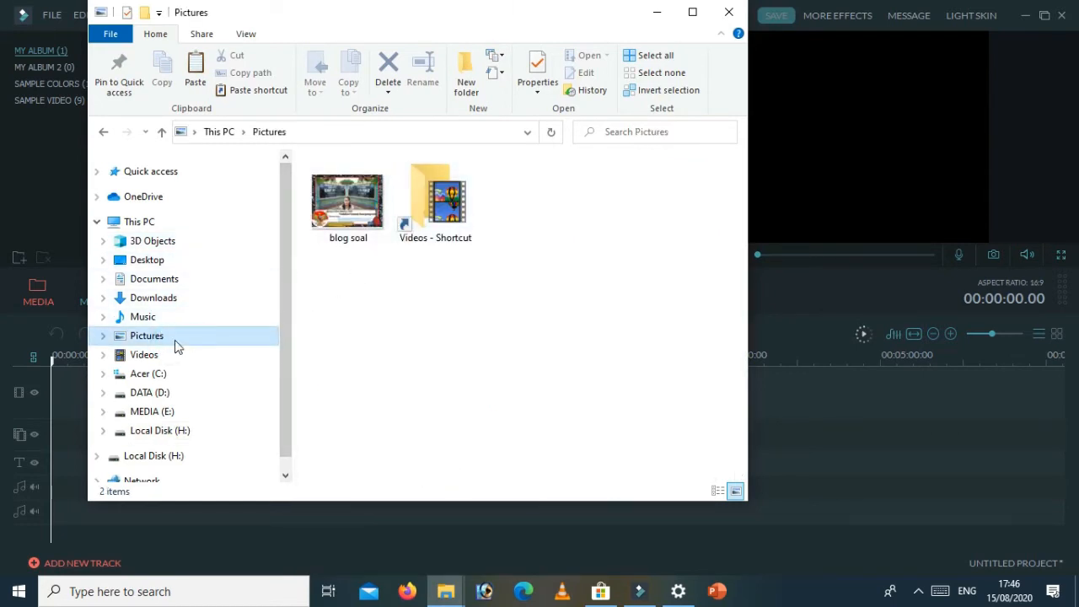
click(169, 318)
double_click(348, 221)
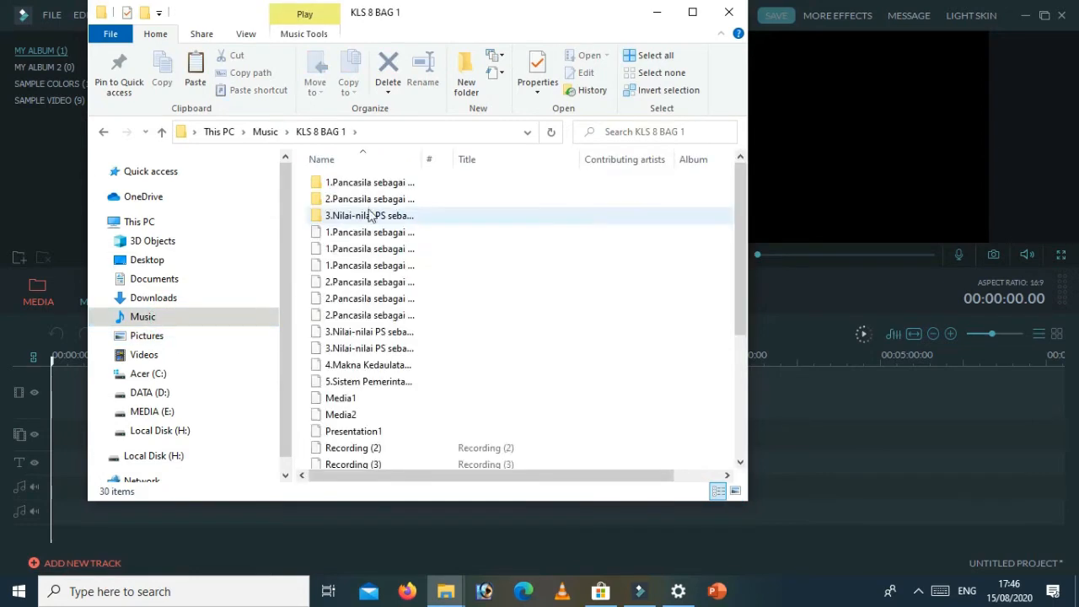
drag(419, 158, 703, 173)
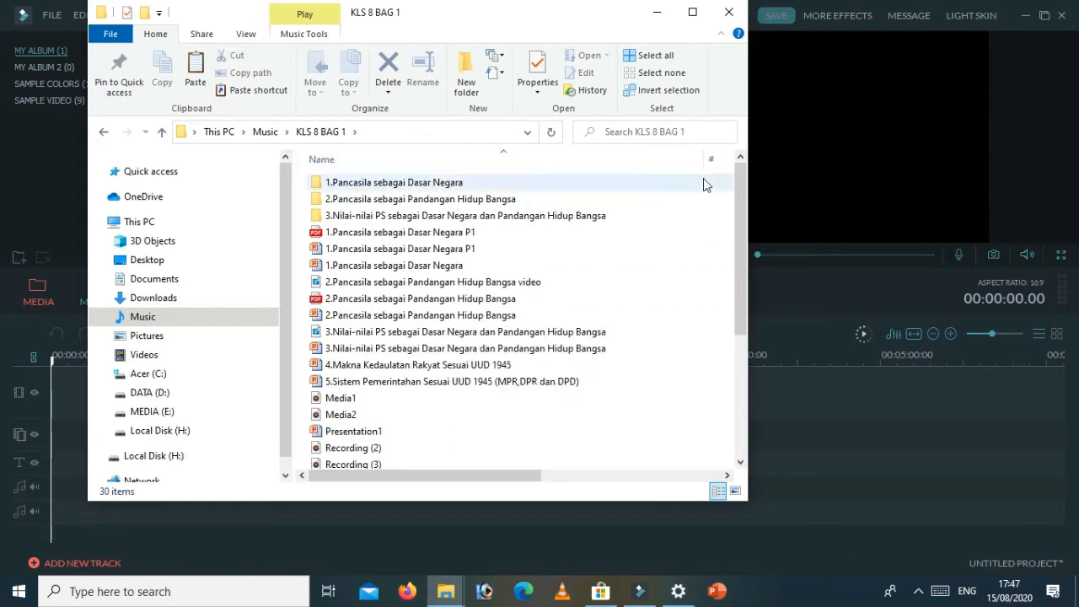
click(363, 353)
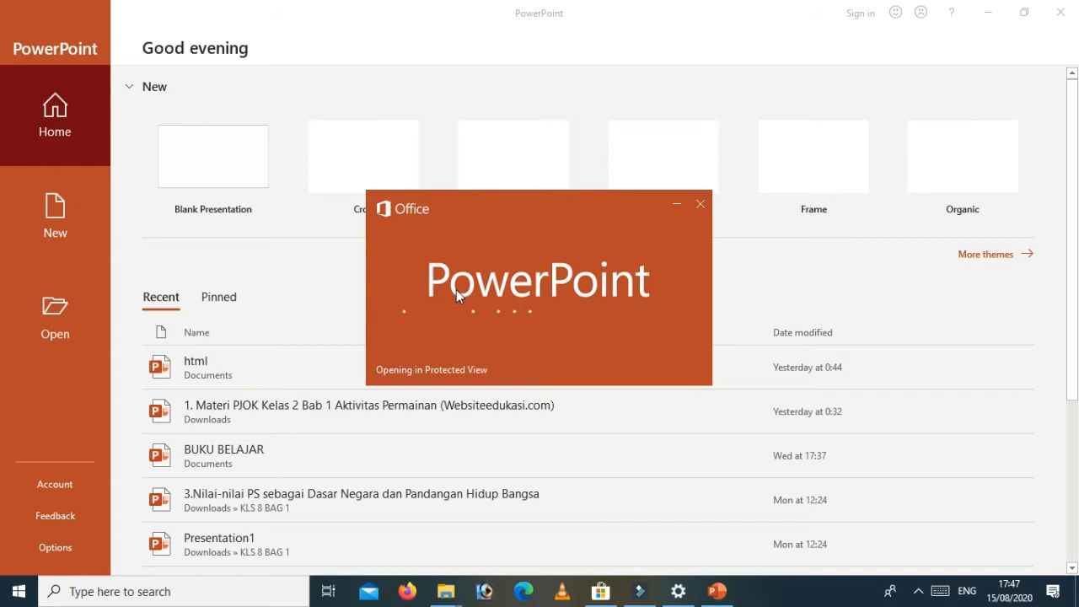
Step: Switch back to Filmora, start a media file import and open the "3.Nilai-nilai PS sebagai Dasar Negara dan Pandangan Hidup Bangsa" folder
click(642, 591)
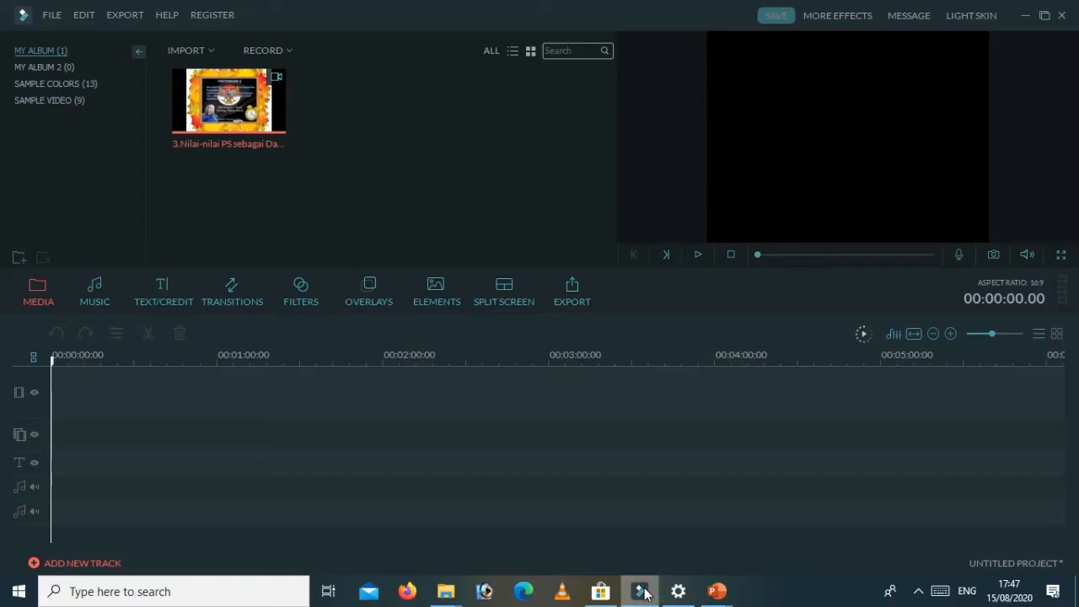
mouse_move(229, 104)
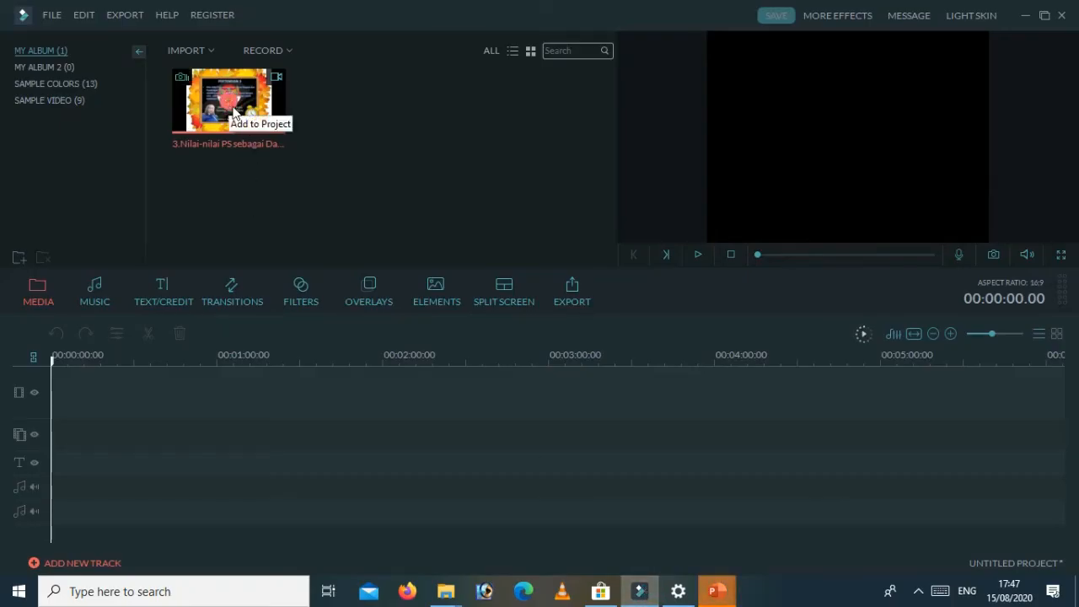
click(210, 51)
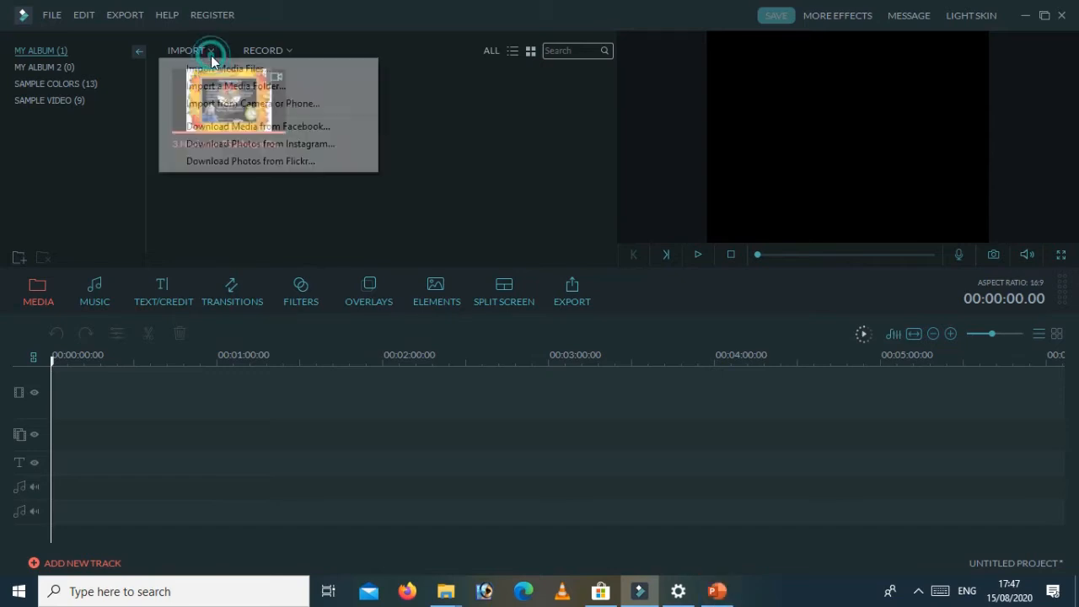
click(238, 71)
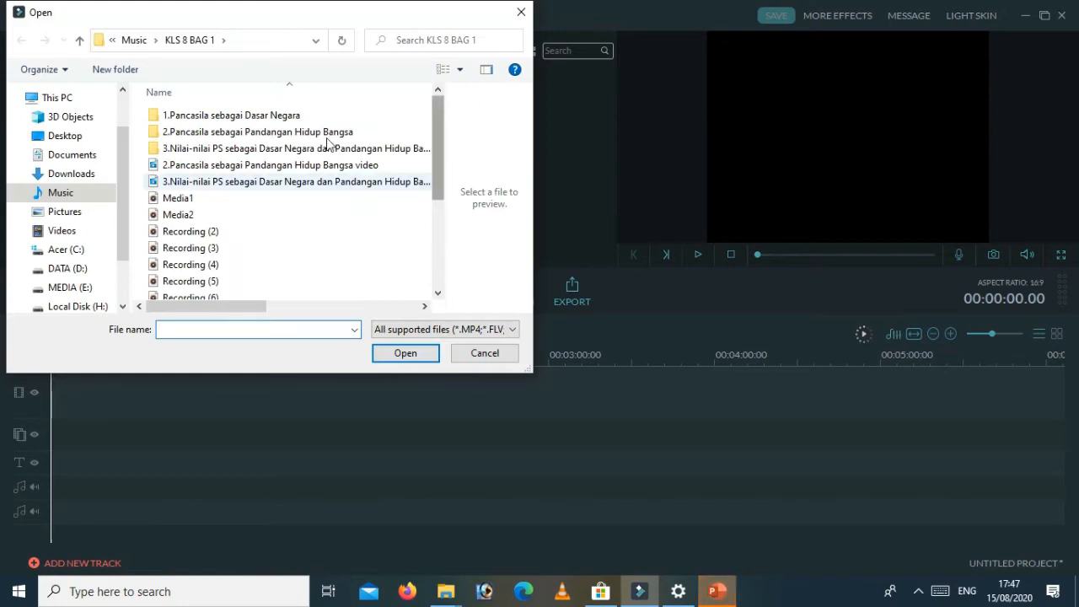
double_click(297, 148)
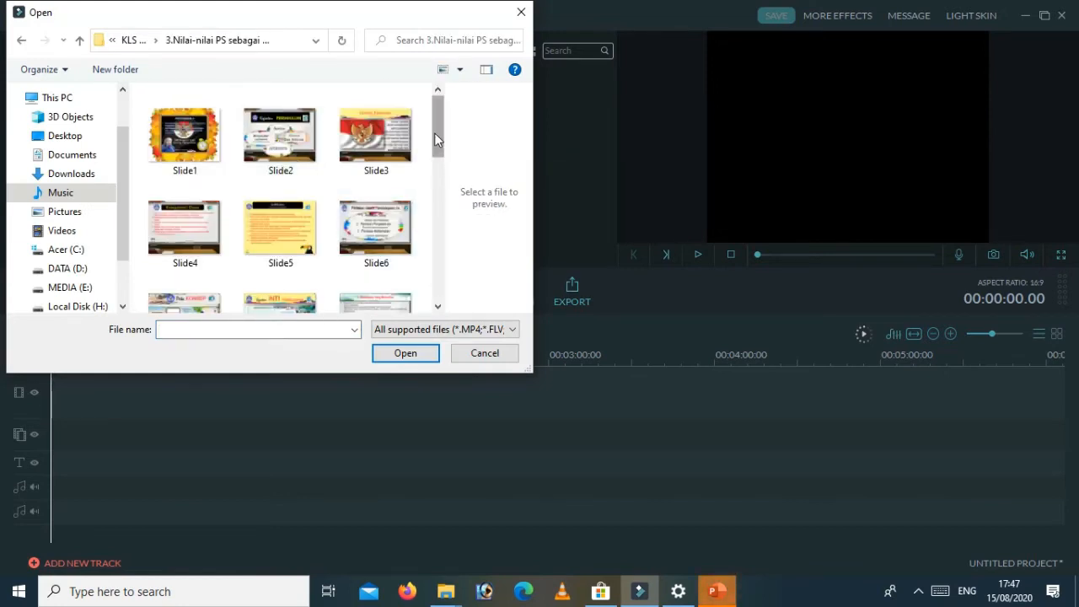
Step: Check the presentation in PowerPoint, return to Filmora's import dialog and import all the slide images, from Slide1 onward, into the media library
click(707, 588)
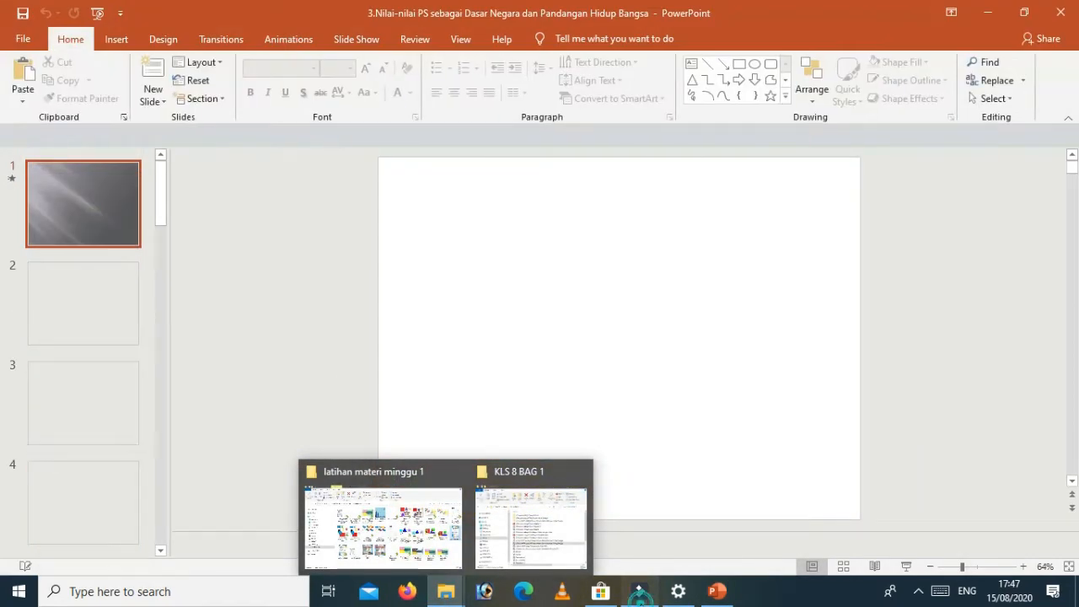
click(639, 593)
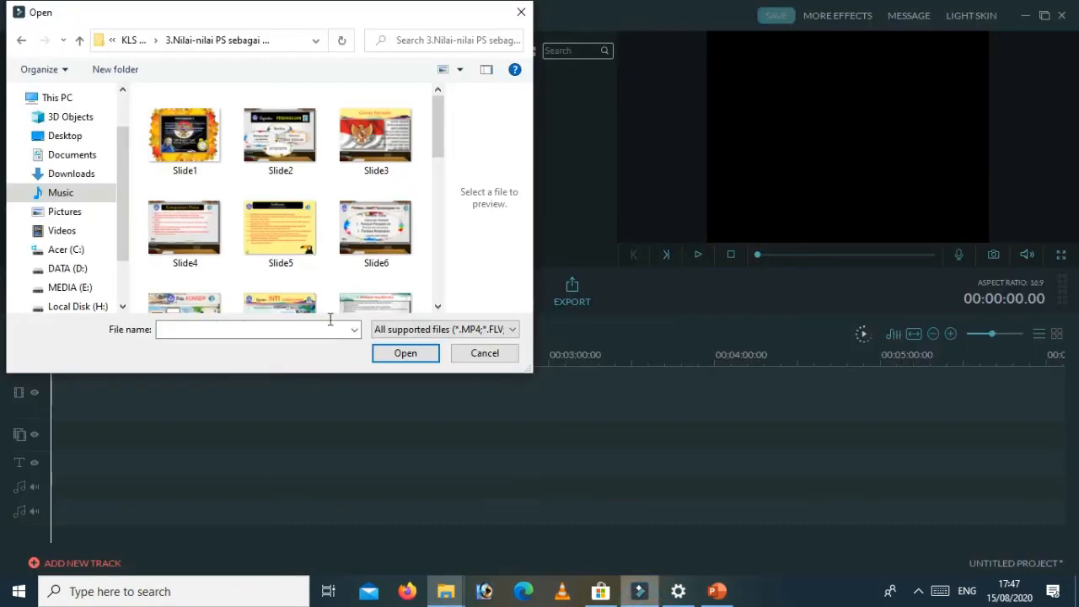
click(199, 148)
key(ctrl+a)
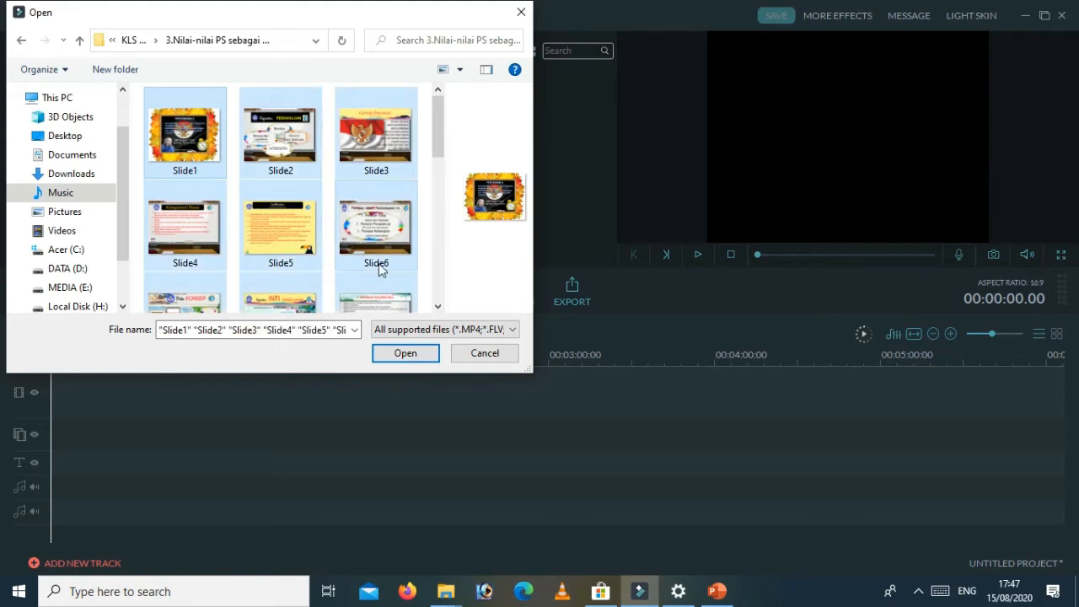
click(392, 352)
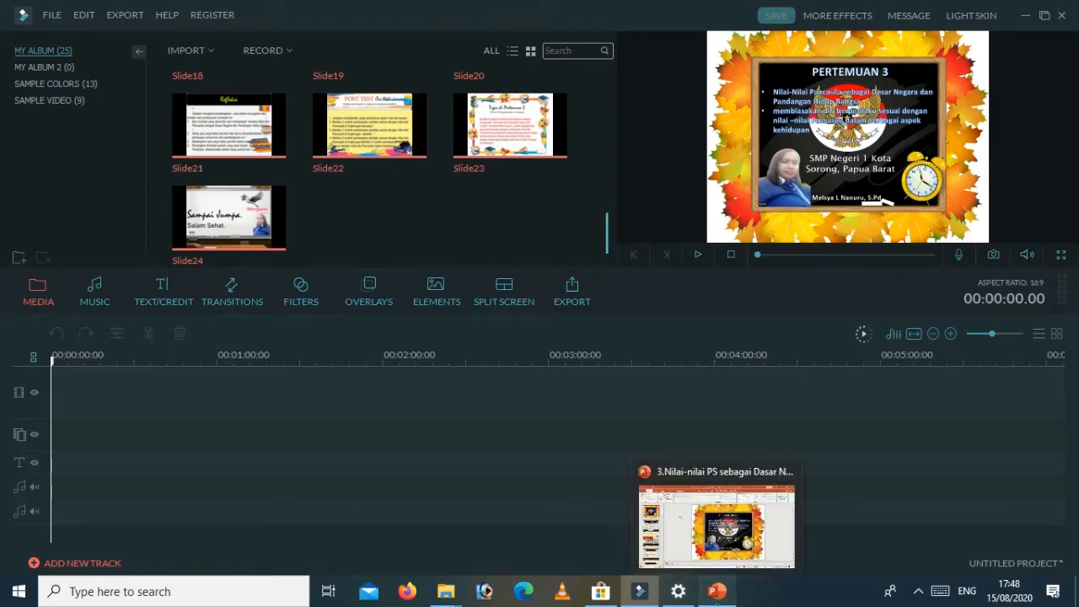
Step: Switch to PowerPoint and look over the lesson presentation as a slide show through the Kompetensi Dasar slide, including its transition and animation settings
click(718, 591)
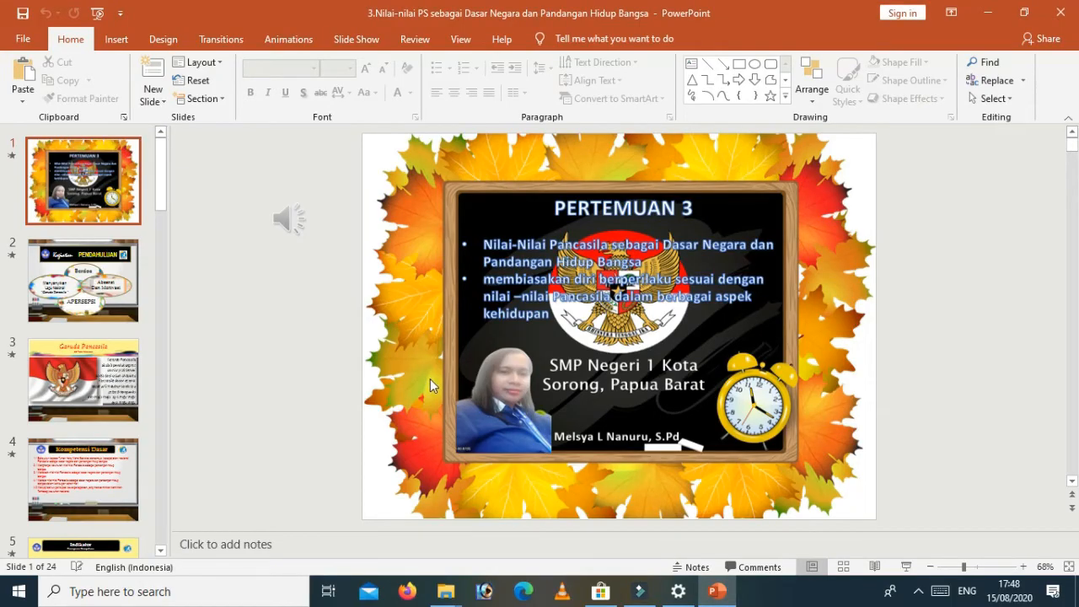
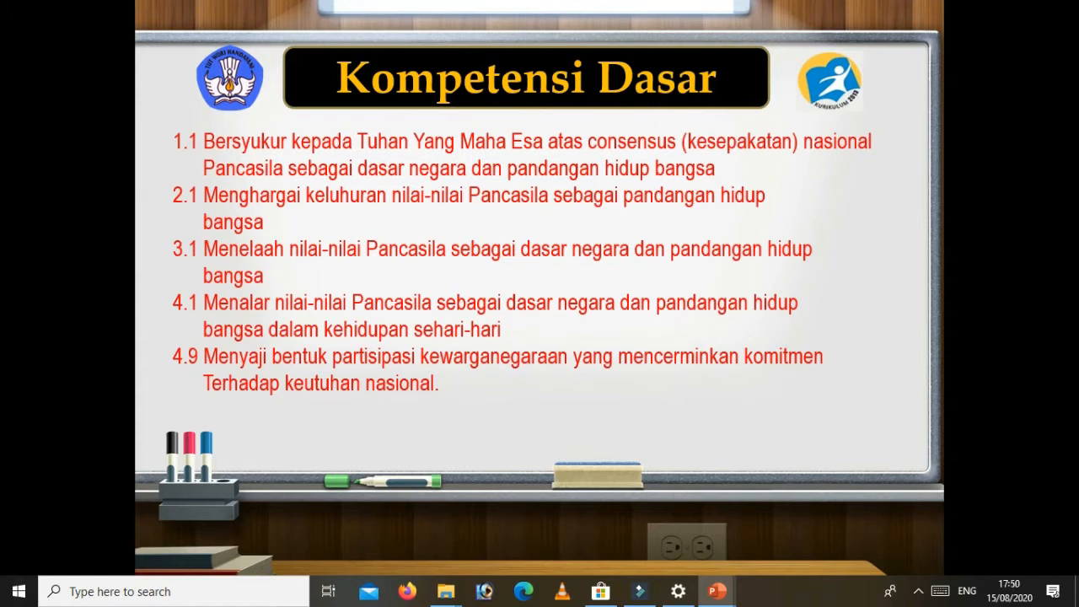
key(Escape)
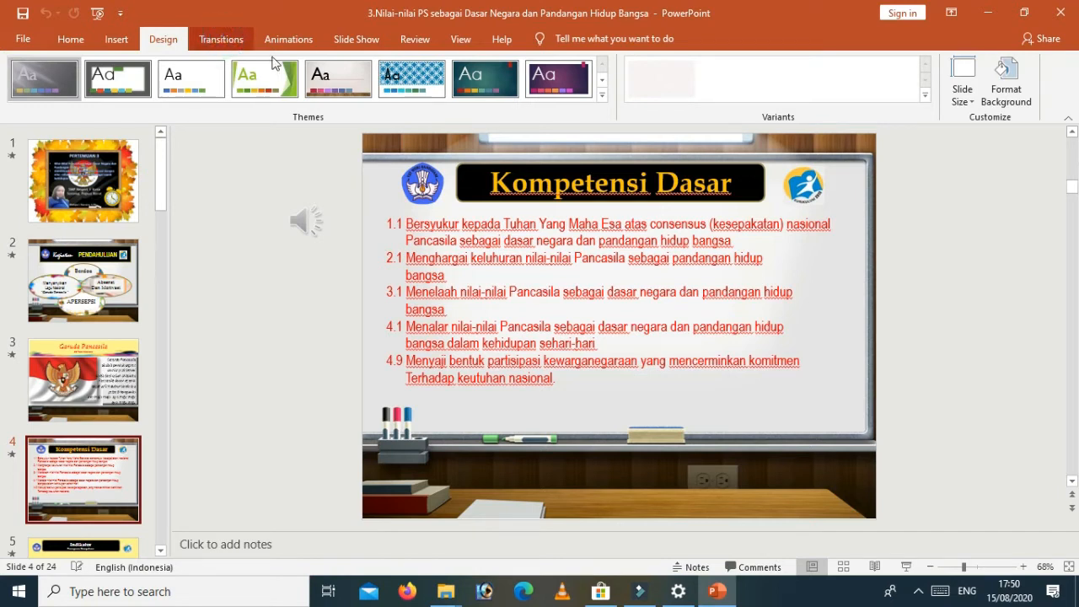
click(222, 40)
click(290, 37)
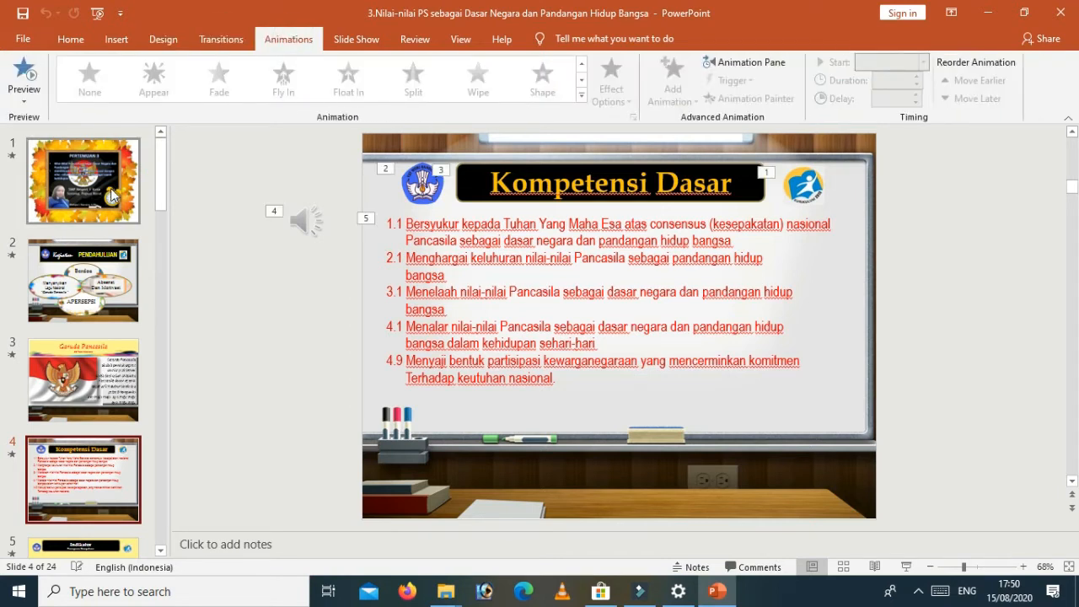
drag(162, 169, 162, 143)
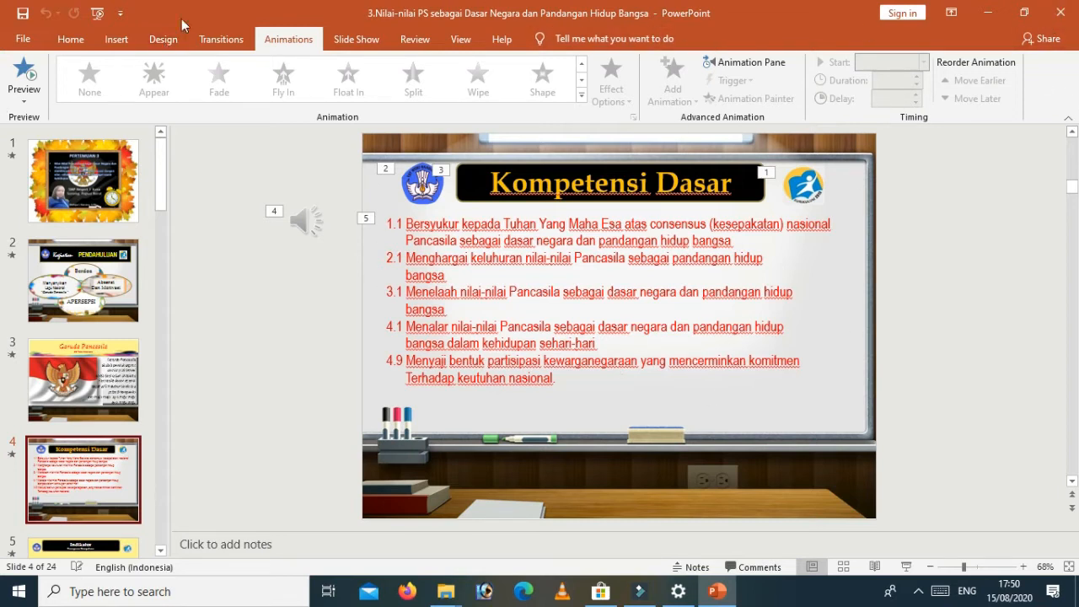
Step: Look over the file formats offered for saving a copy of the presentation, closing the dialog without saving
click(23, 39)
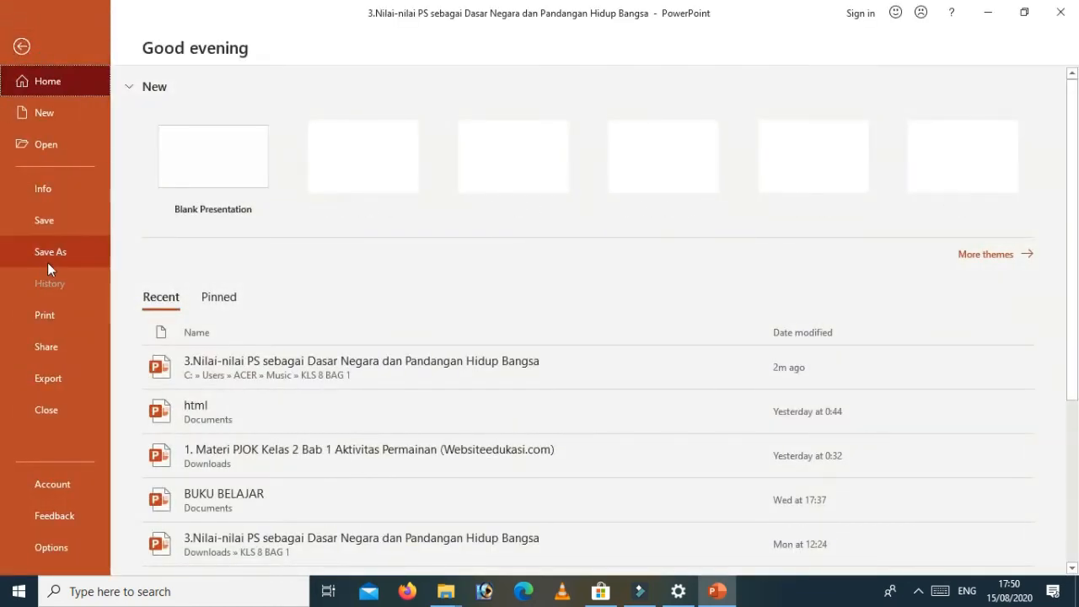
click(48, 263)
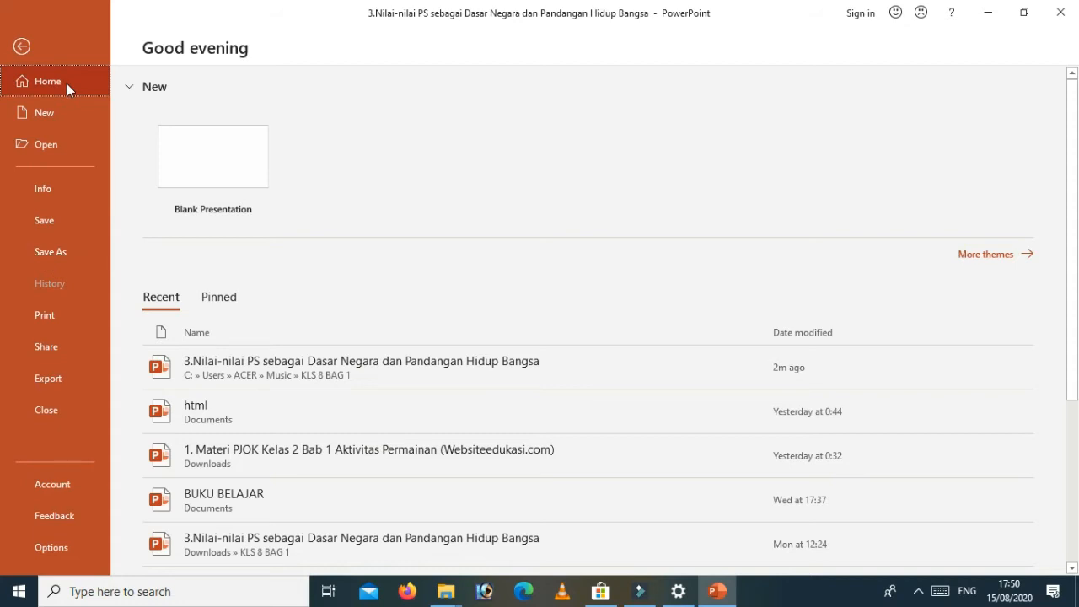
click(69, 250)
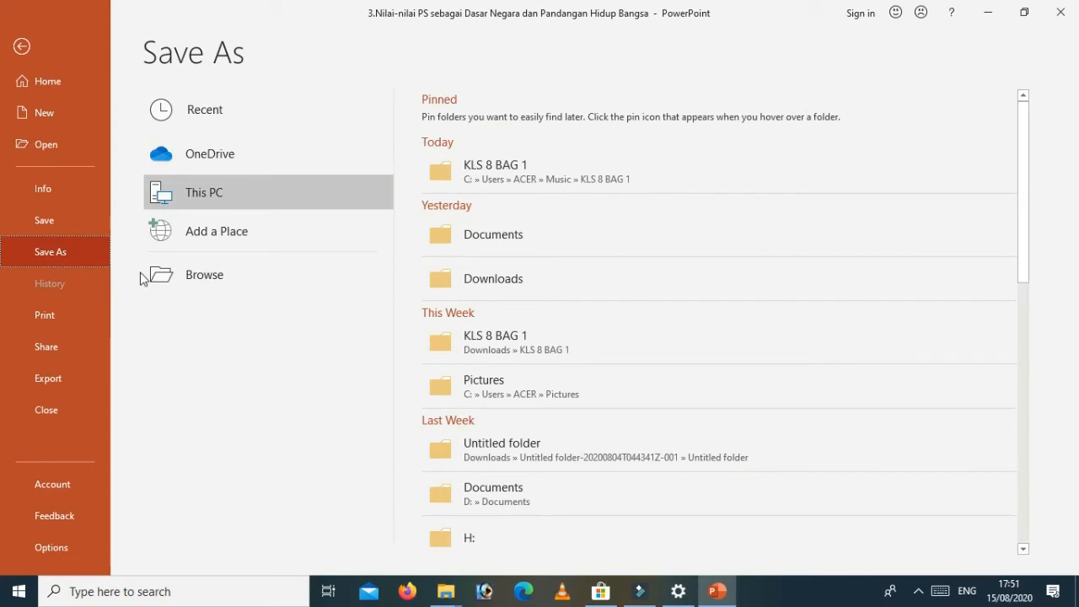
click(214, 284)
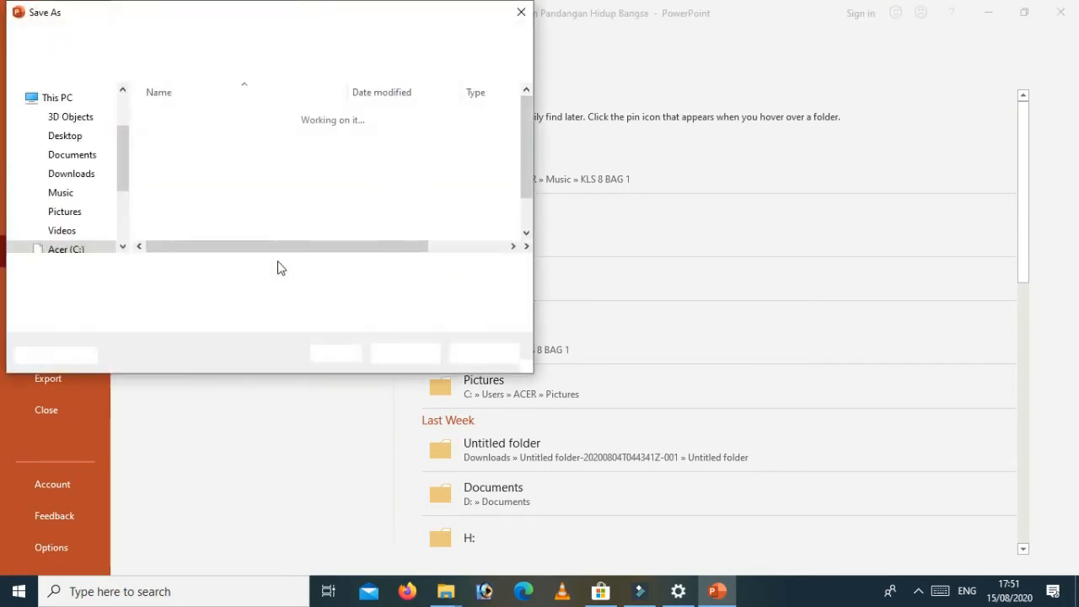
click(263, 293)
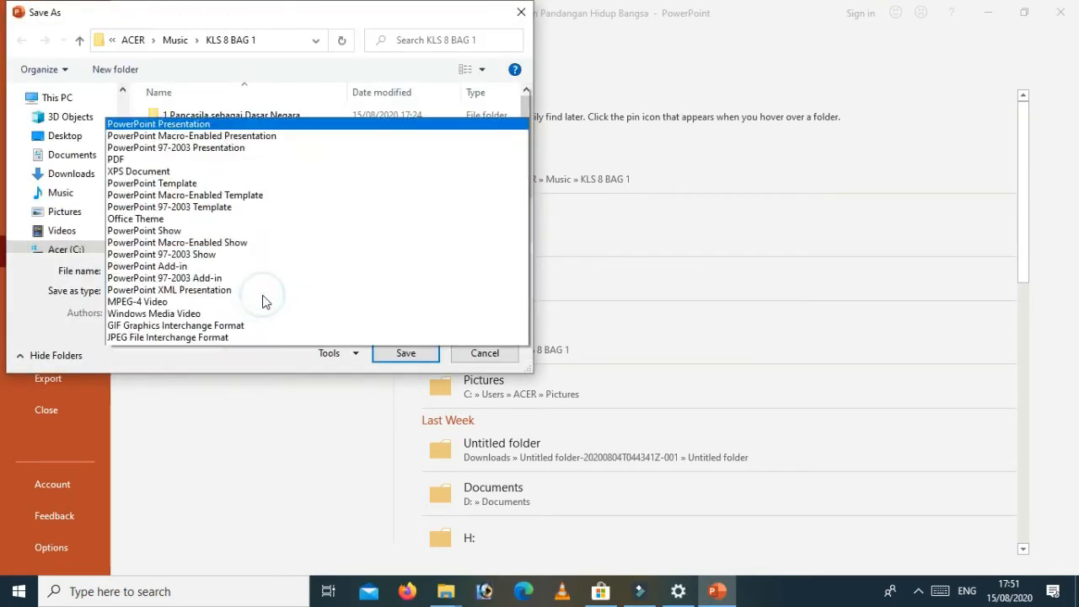
click(22, 298)
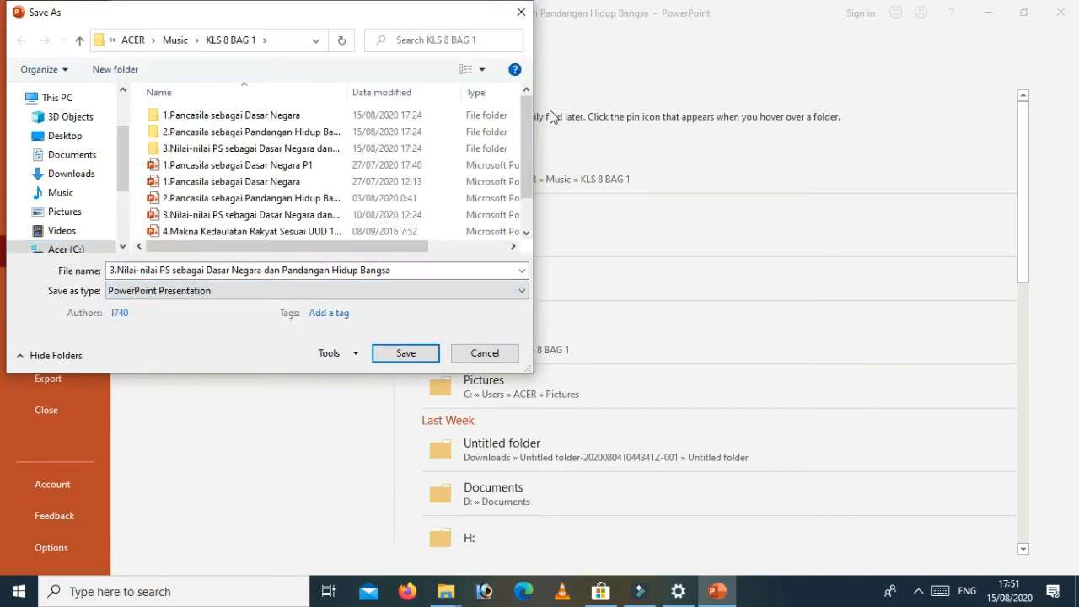
click(521, 11)
Step: Start saving a copy in Music named "3.Nilai-nilai PS sebagai Dasar Negara dan Pandangan Hidup Bangsa2" and review the available formats, including JPEG File Interchange Format
click(207, 279)
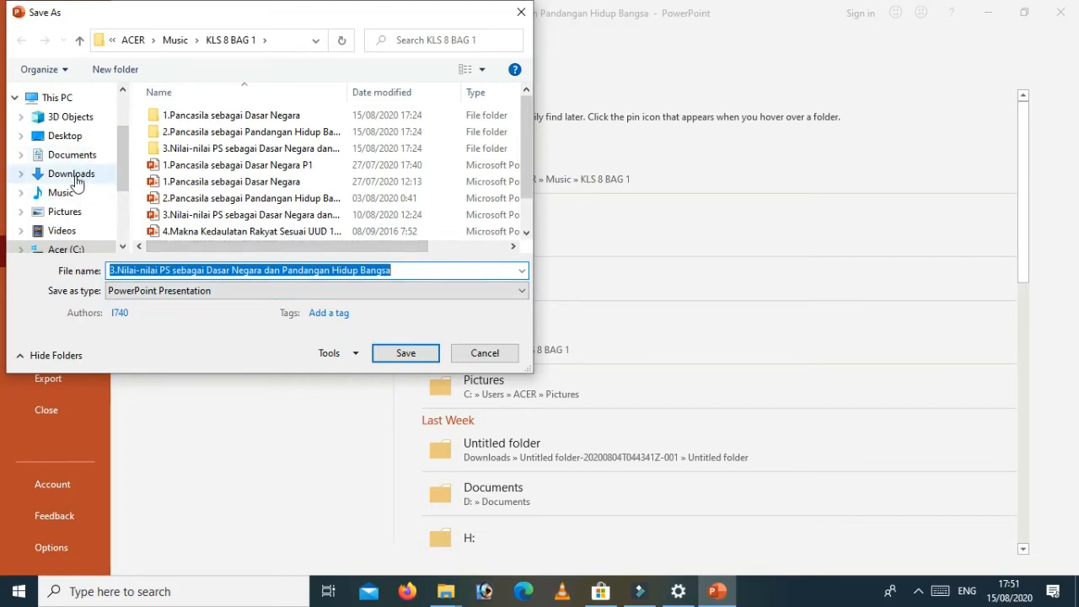
click(75, 192)
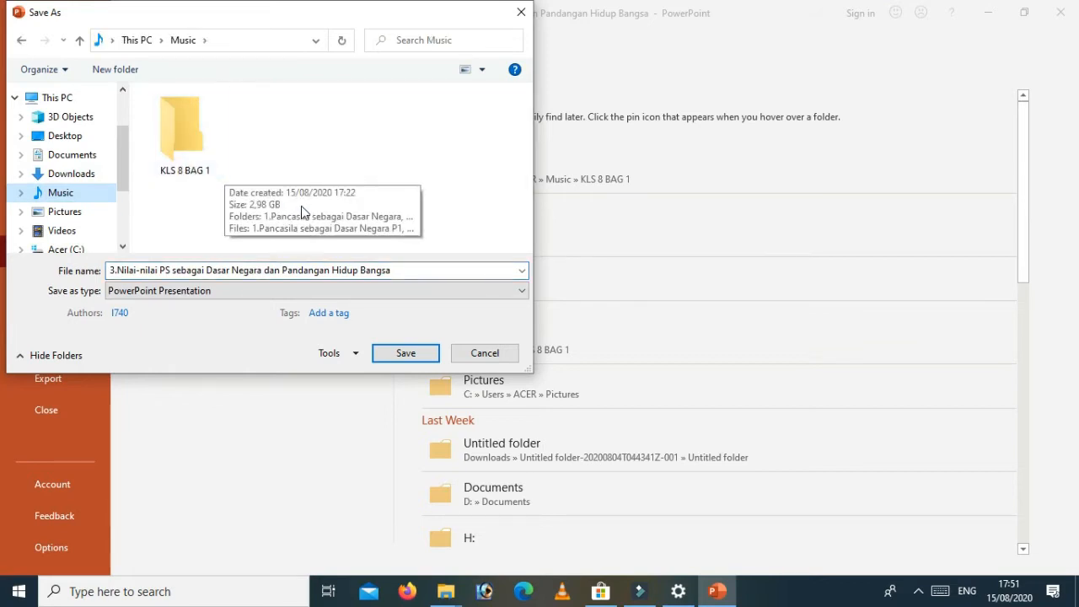
click(406, 270)
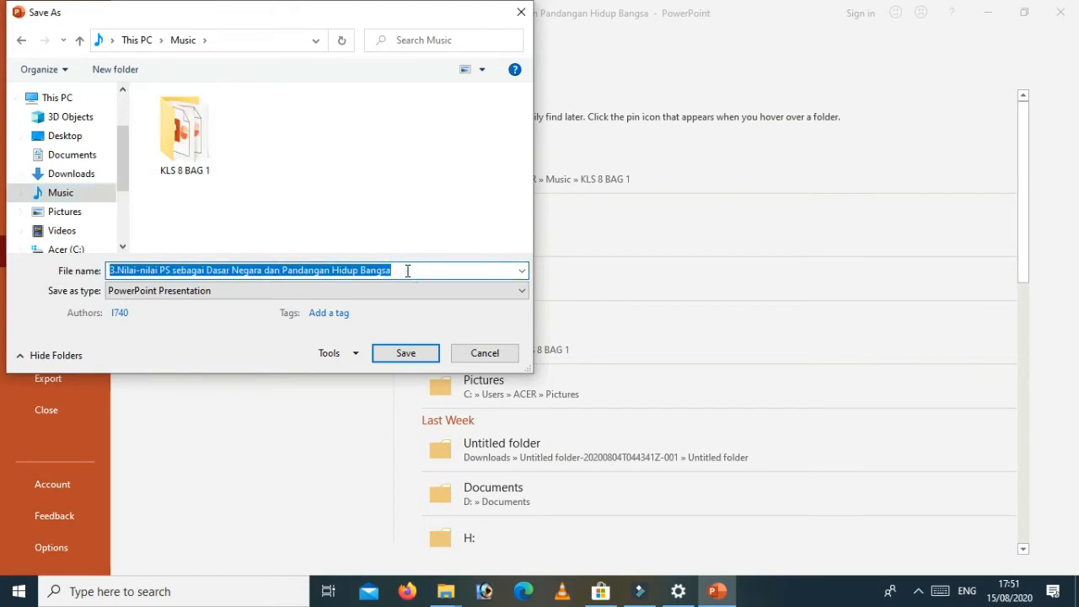
click(407, 271)
text(2)
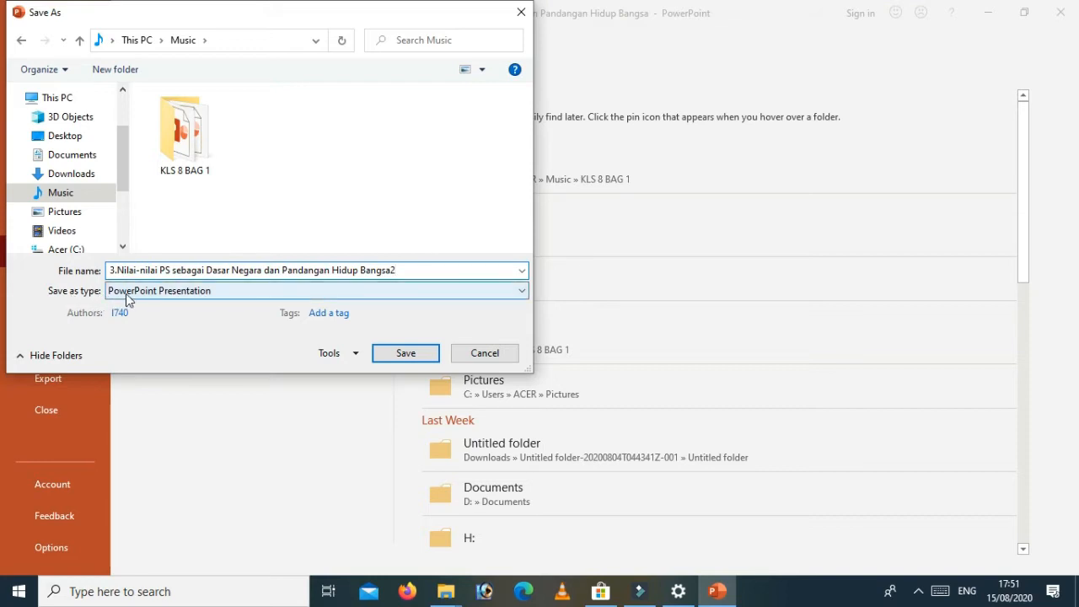
click(126, 294)
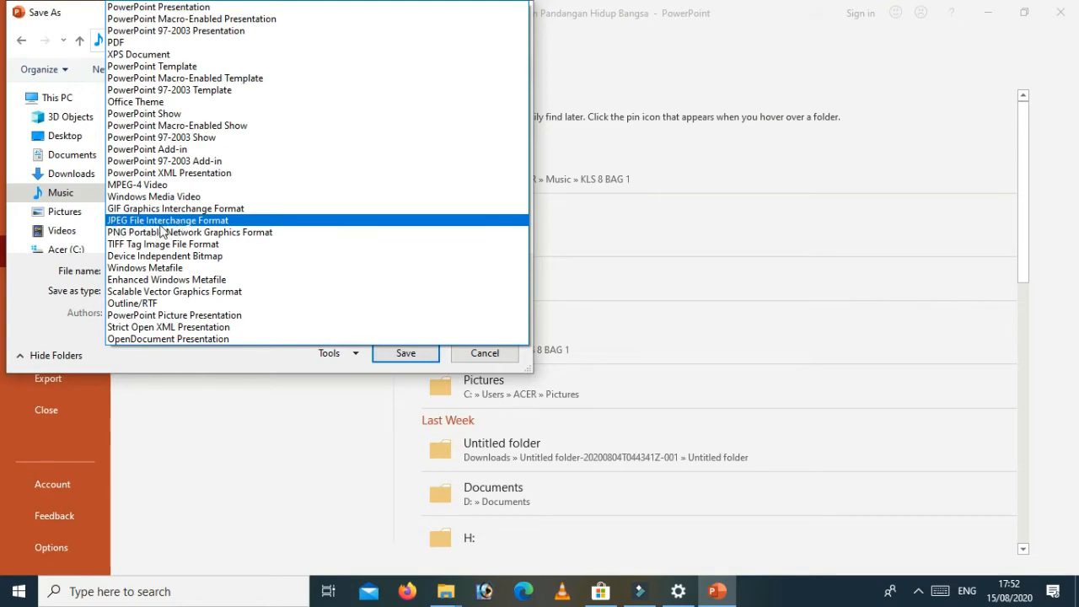
Step: Switch to File Explorer and open the KLS 8 BAG 1 folder inside Music to view its files
click(455, 594)
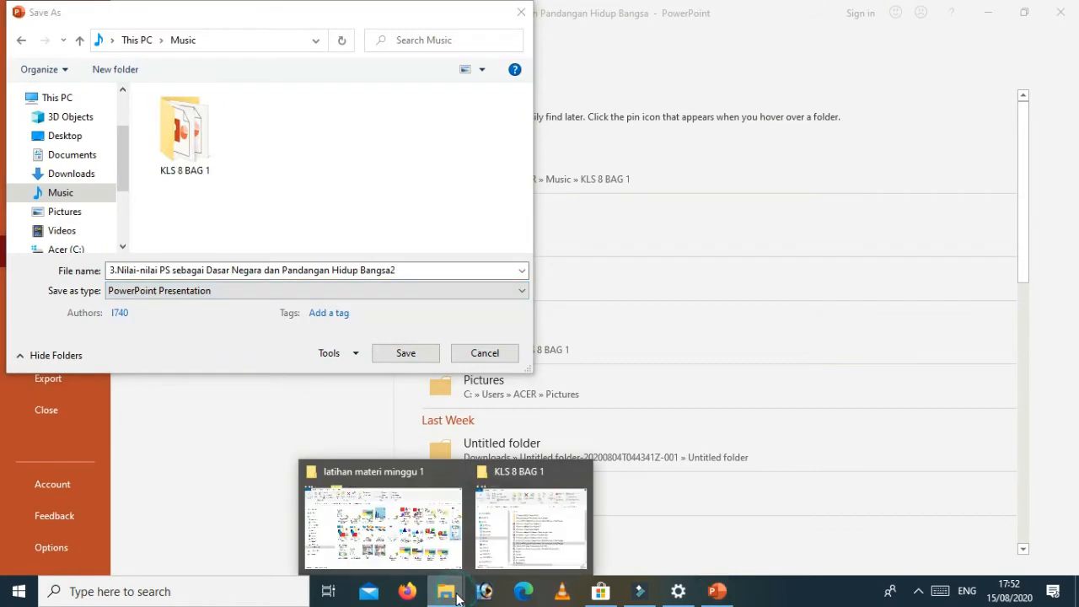
click(381, 523)
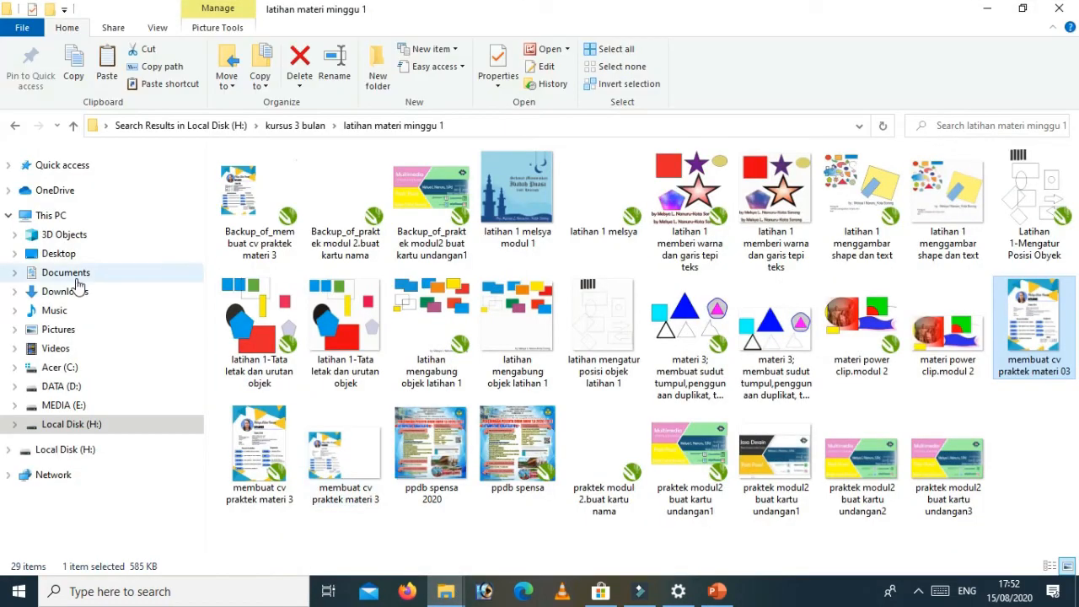
click(56, 312)
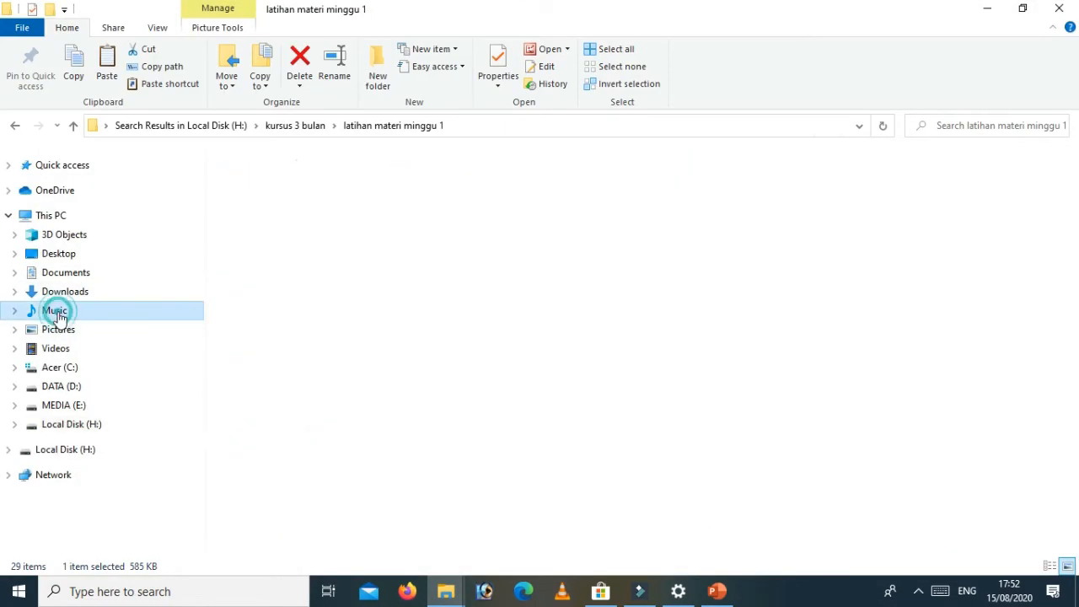
double_click(273, 231)
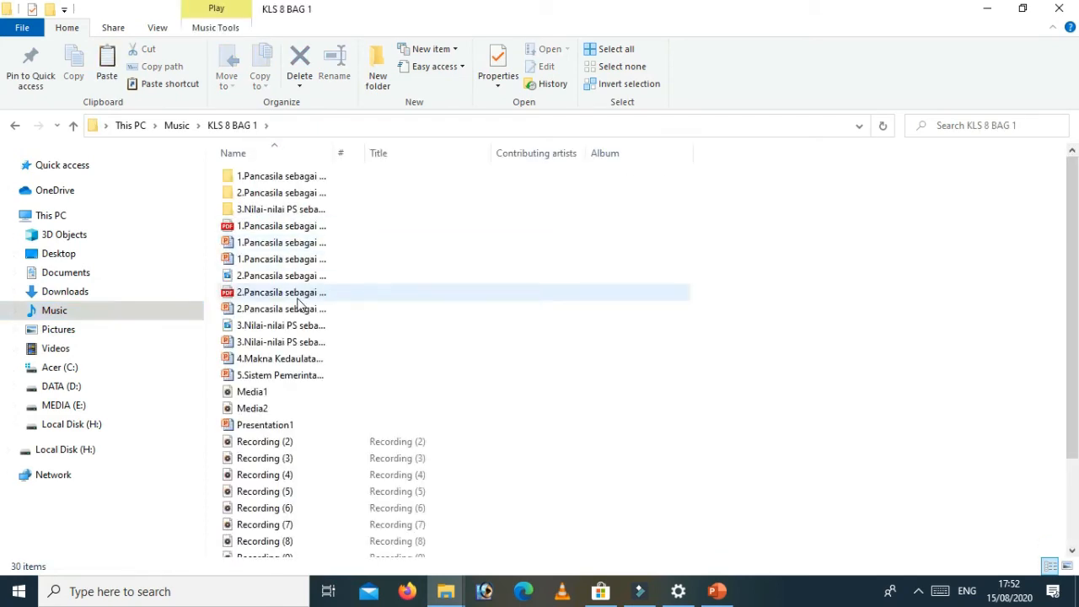
Step: Widen the Name column and open the "3.Nilai-nilai PS sebagai Dasar Negara dan Pandangan Hidup Bangsa" folder to view its slide images
drag(332, 149, 667, 200)
click(390, 227)
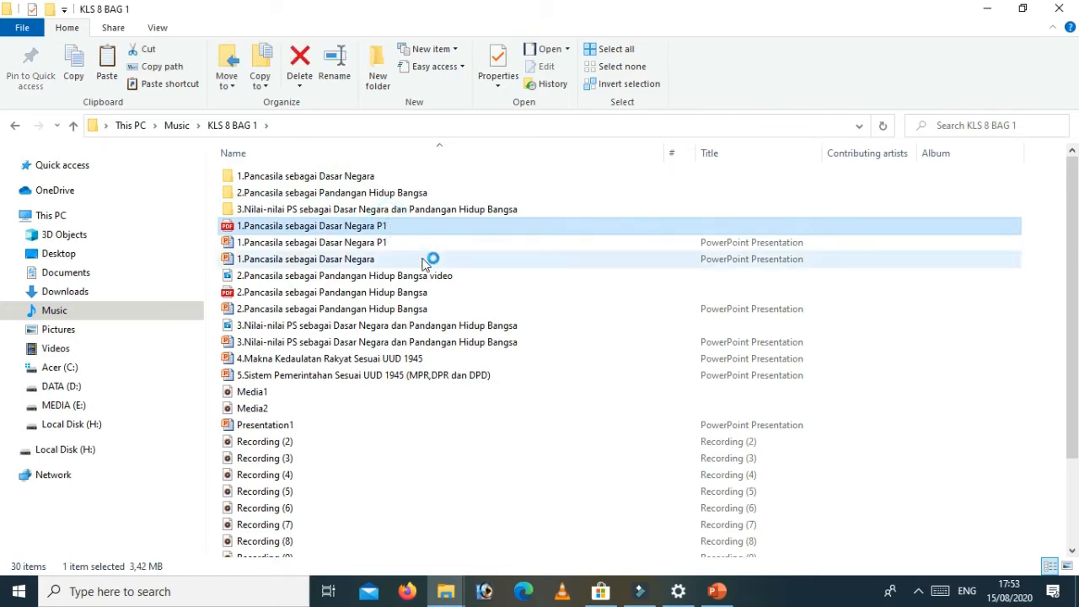
double_click(352, 216)
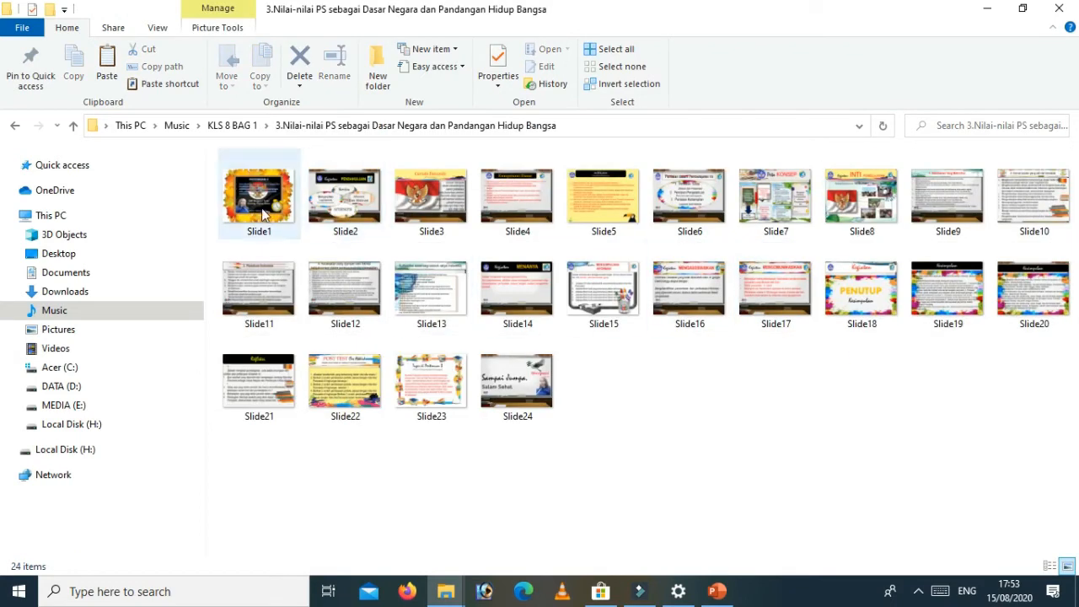
Step: Switch to PowerPoint and review the file formats offered for the copy, keeping PowerPoint Presentation as the type
click(717, 591)
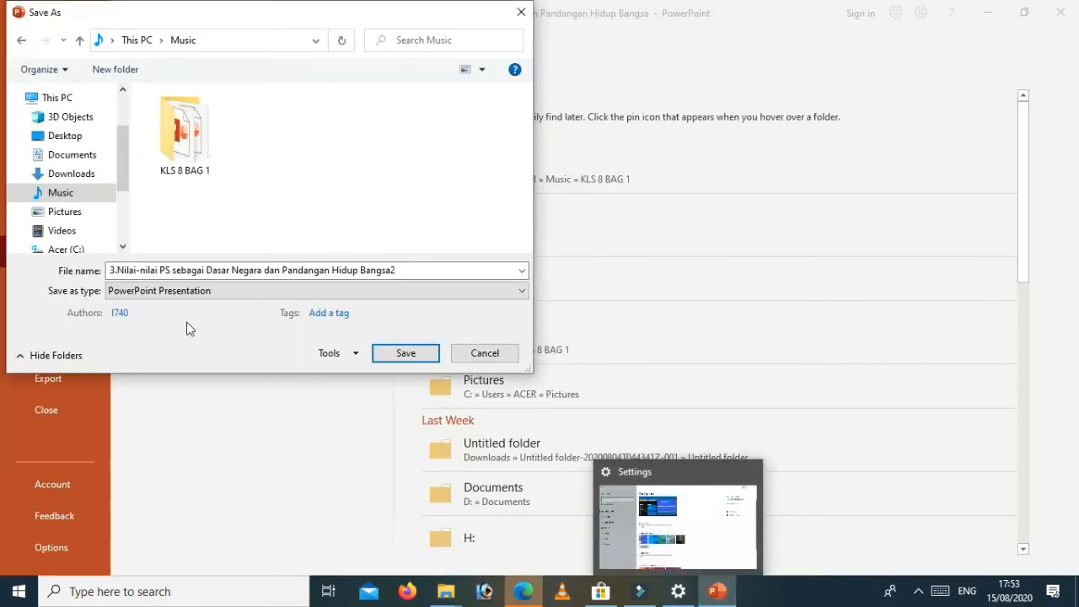
click(178, 291)
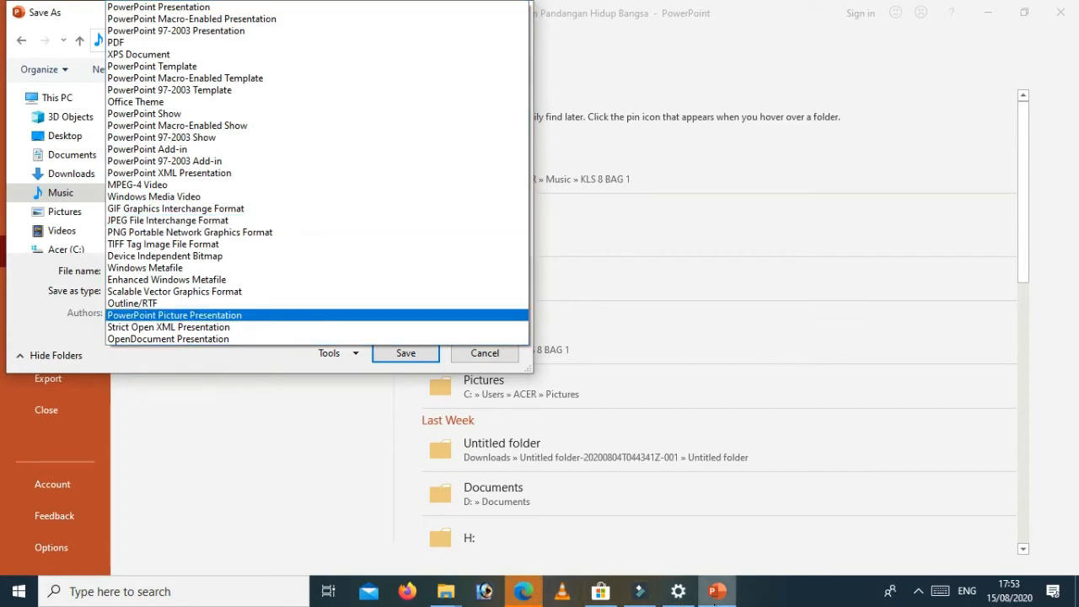
click(714, 602)
Step: Switch to the KLS 8 BAG 1 folder in File Explorer, view the exported slides of lesson 3, and return to the folder
mouse_move(450, 602)
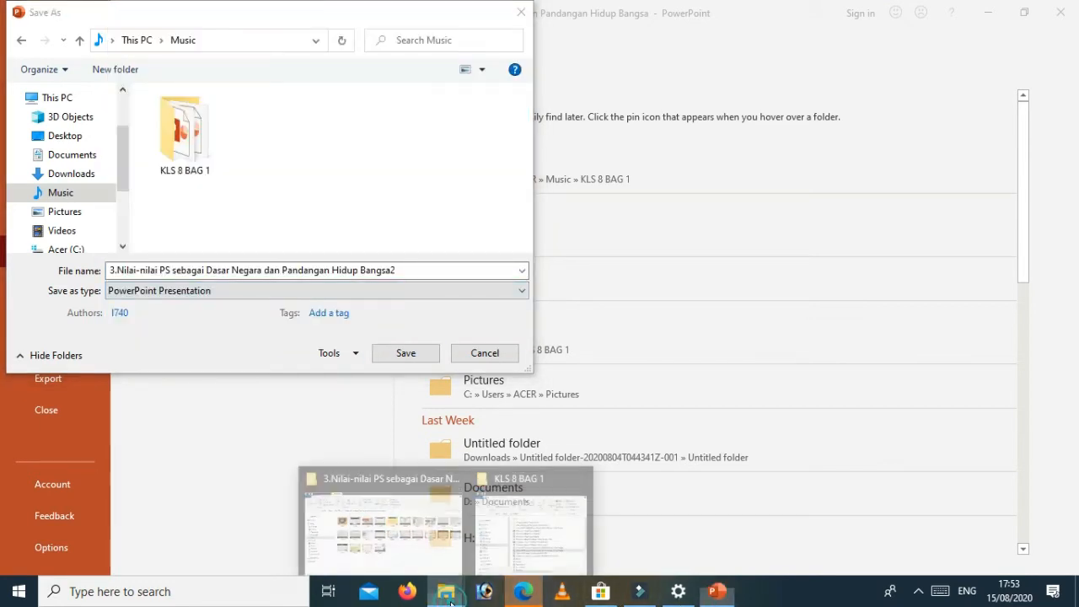
click(510, 523)
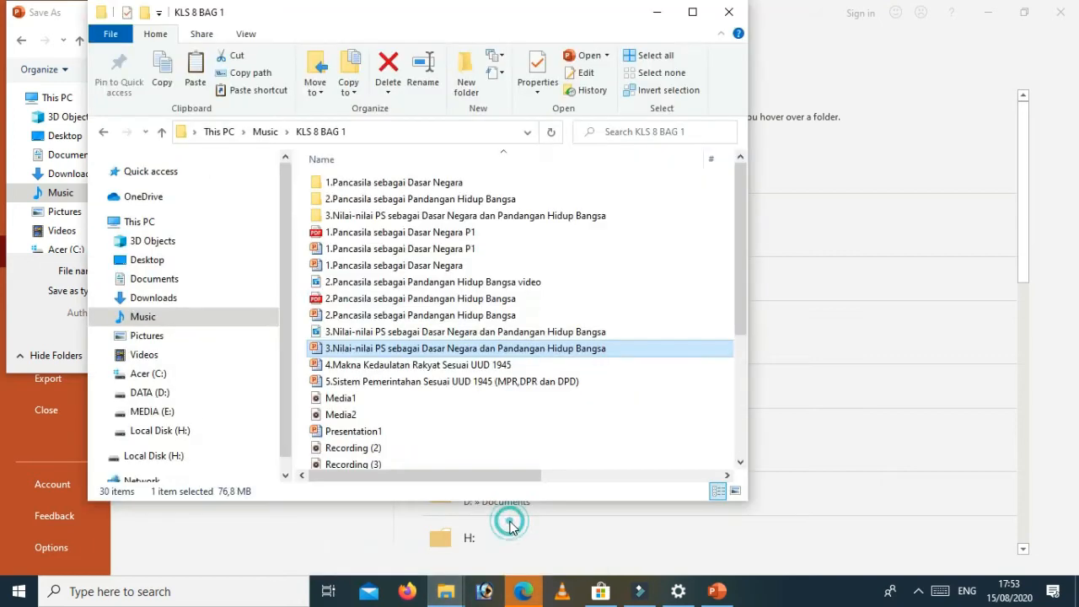
double_click(367, 218)
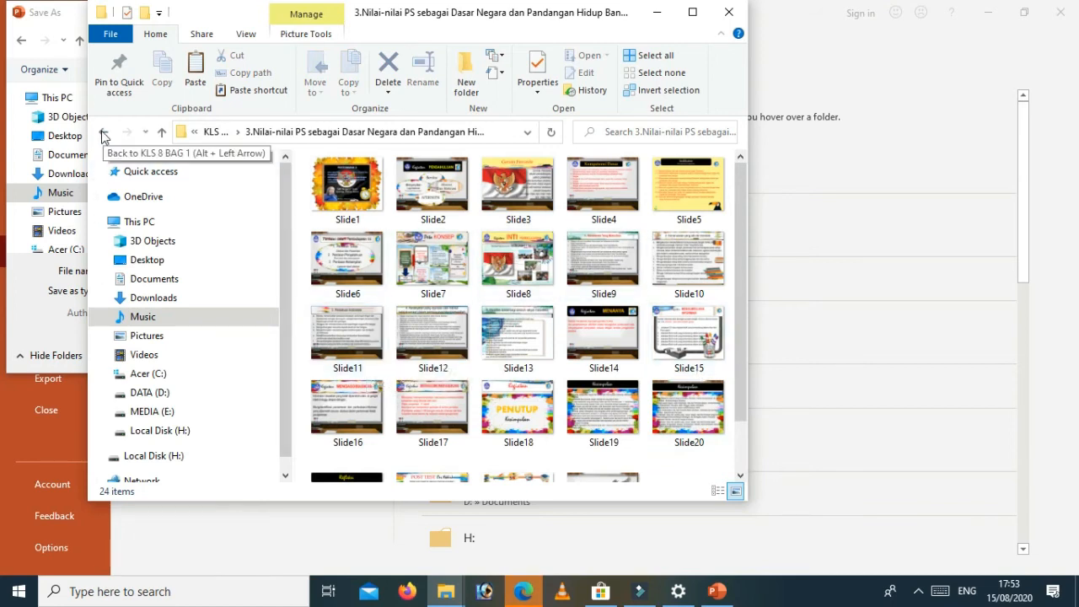
click(102, 133)
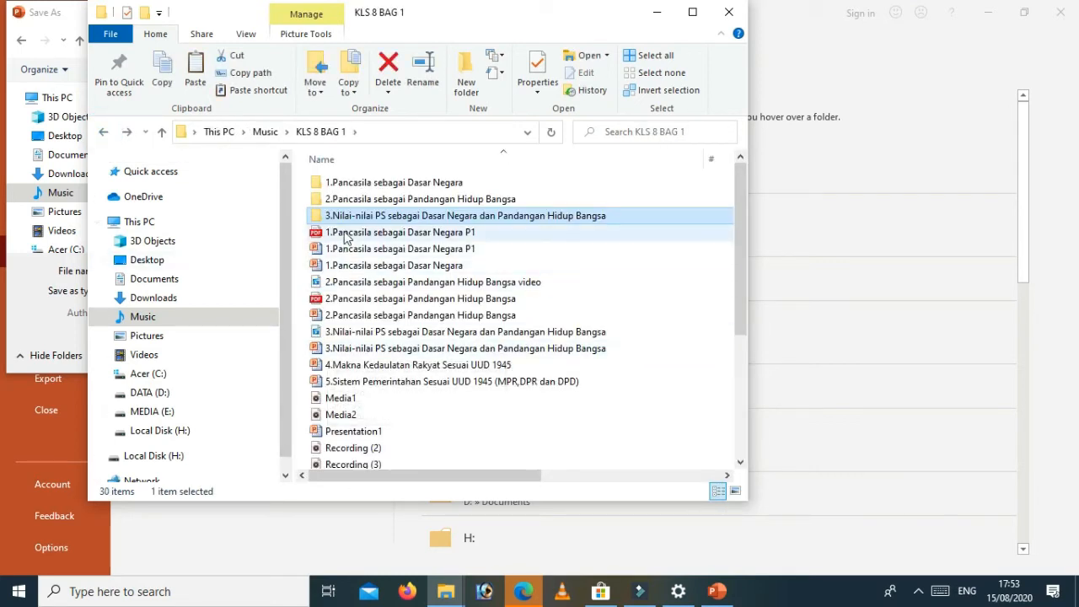
Step: Open the PDF "1.Pancasila sebagai Dasar Negara P1", browse to the Indikator page at a smaller zoom, and minimize it
double_click(346, 233)
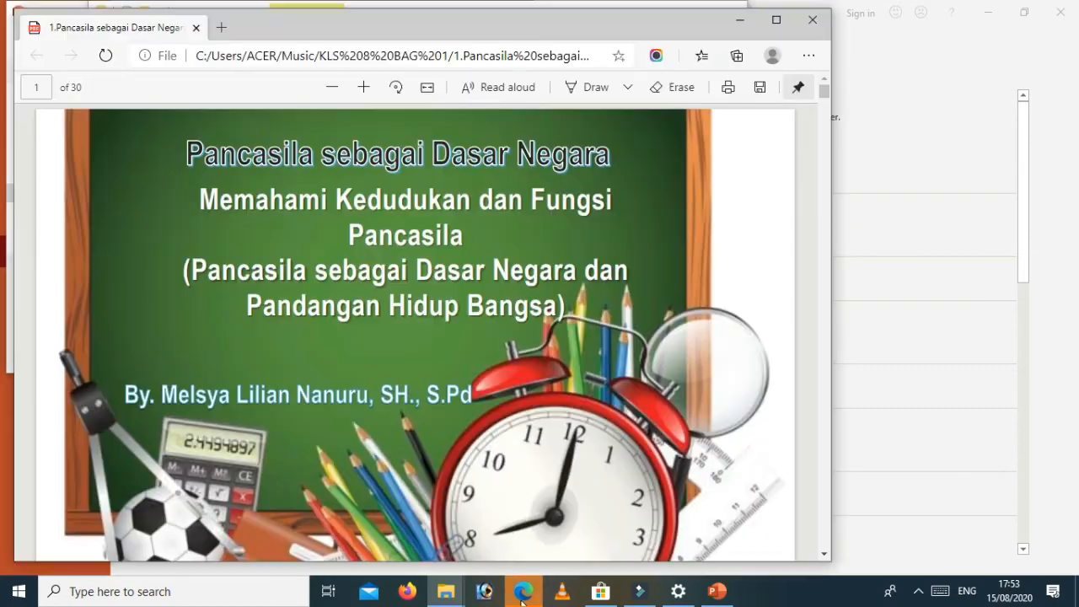
drag(827, 93, 838, 175)
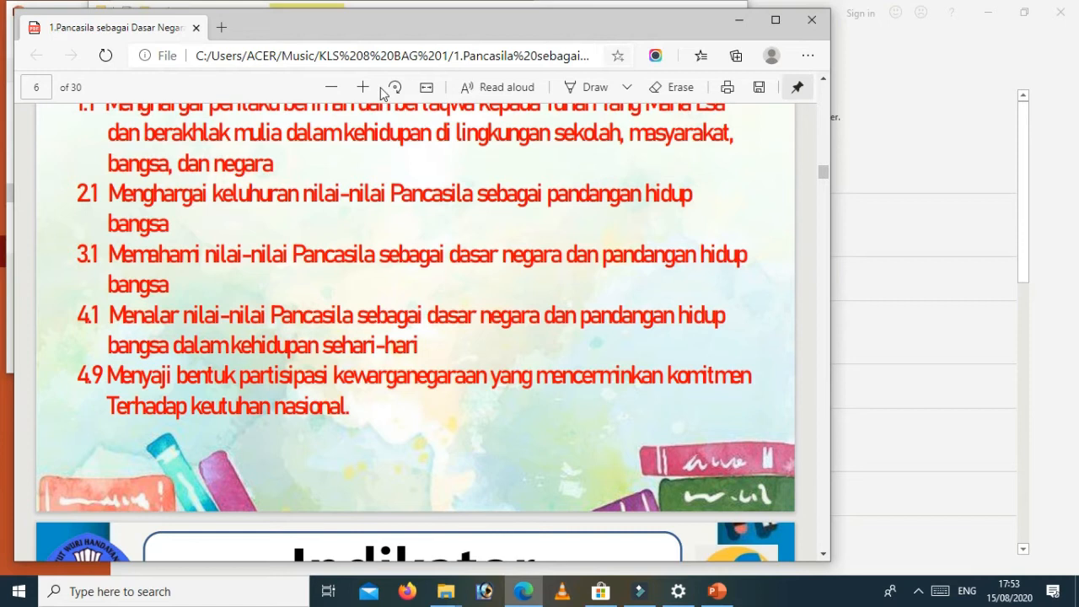
click(331, 87)
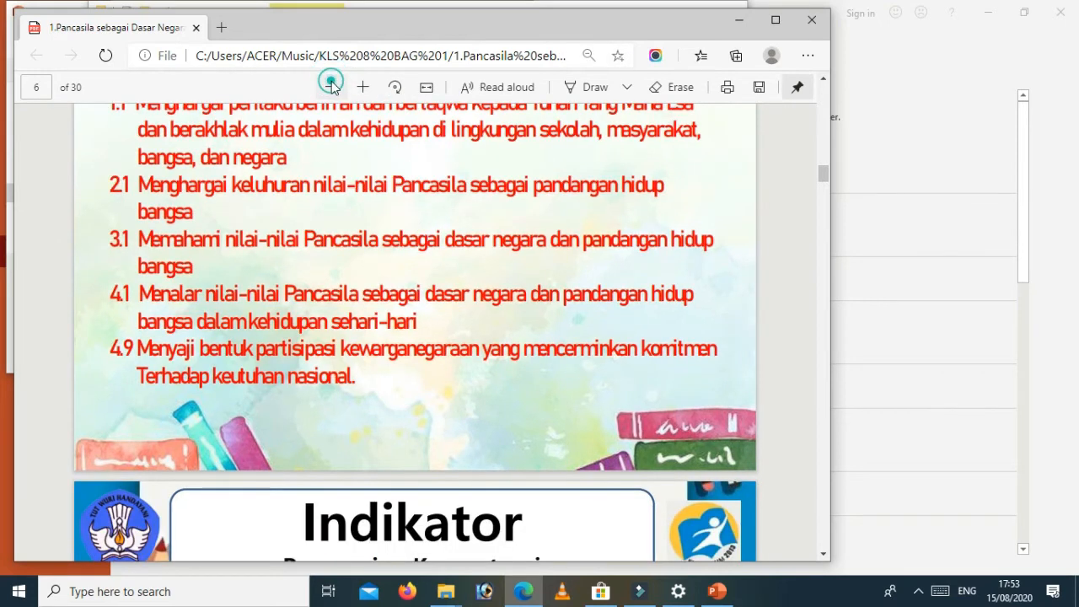
click(331, 87)
click(332, 86)
click(331, 87)
click(331, 86)
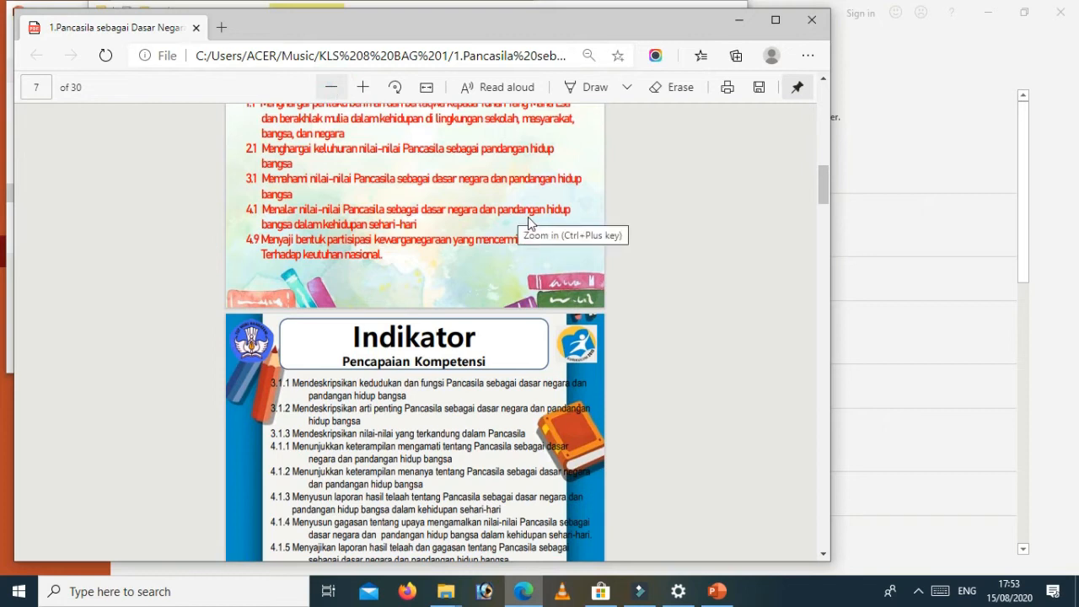
click(739, 19)
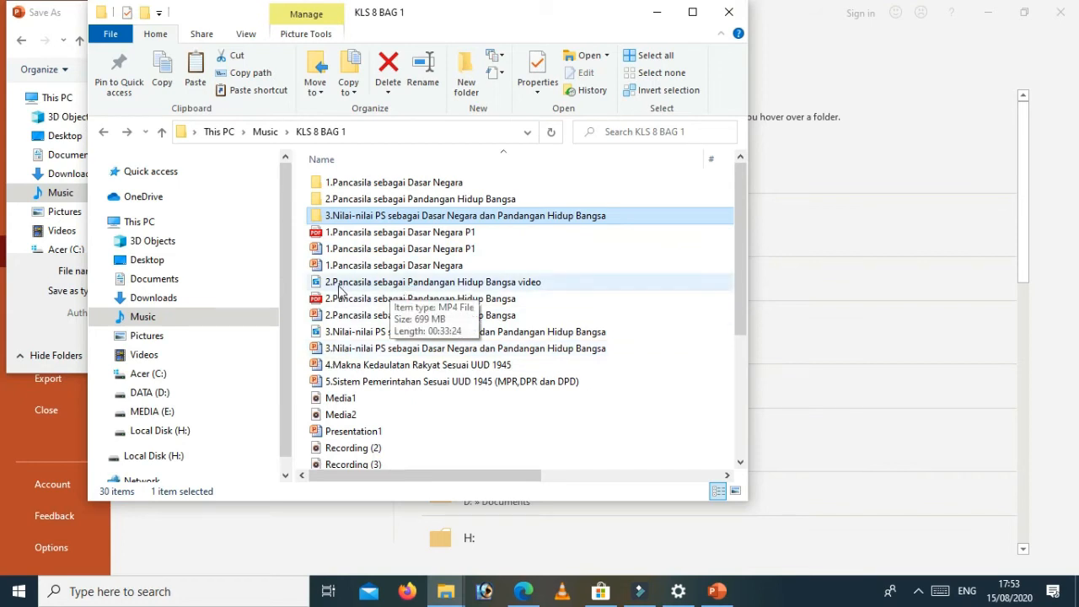
Step: Switch to PowerPoint and save the copy "3.Nilai-nilai PS sebagai Dasar Negara dan Pandangan Hidup Bangsa2" in Music as an MPEG-4 Video
click(28, 323)
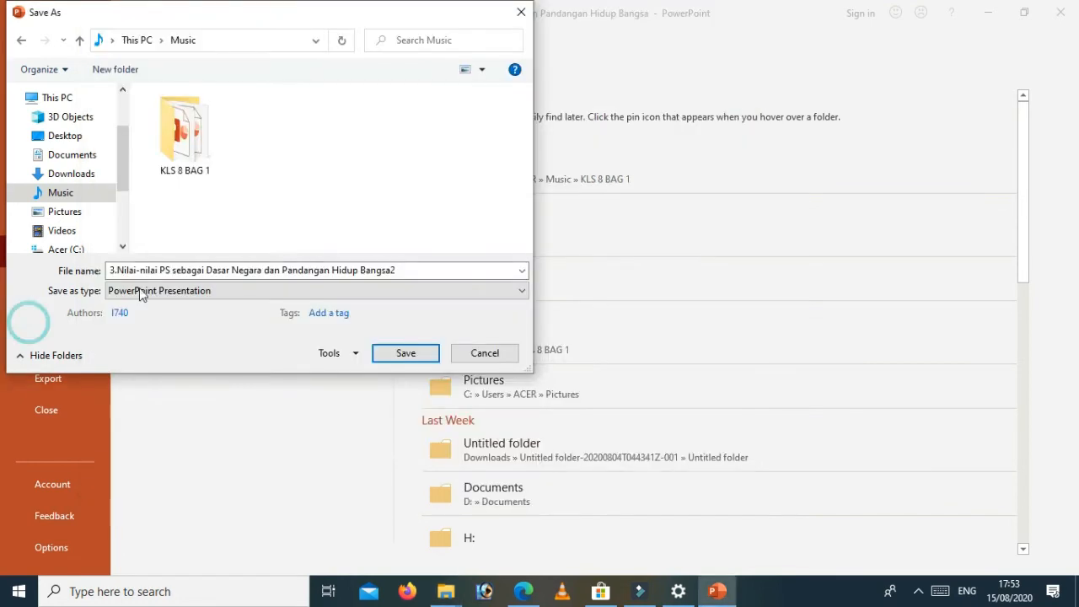
click(271, 290)
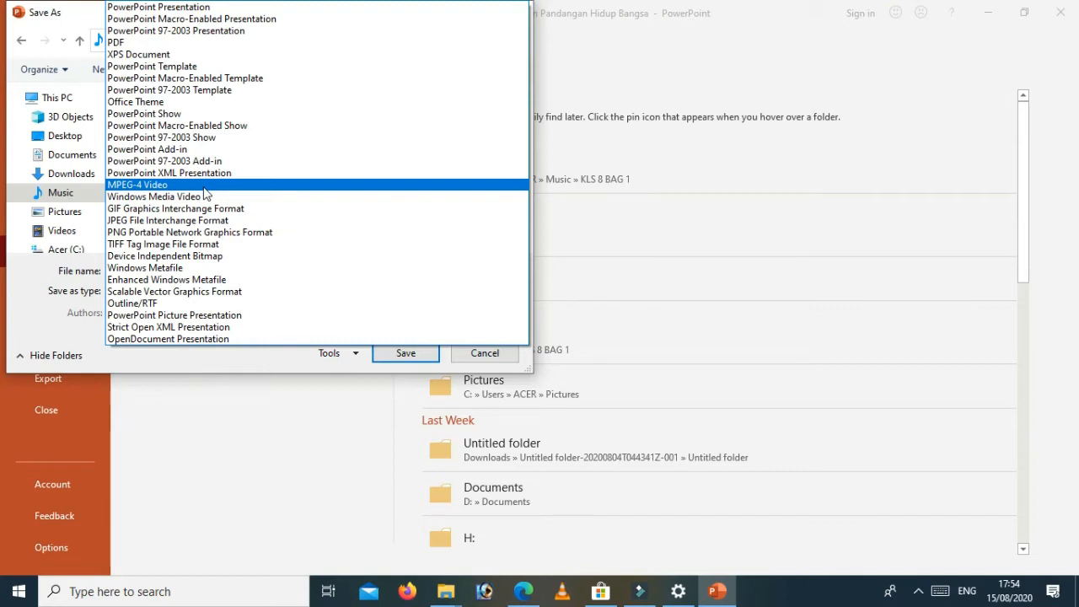
click(203, 187)
click(406, 355)
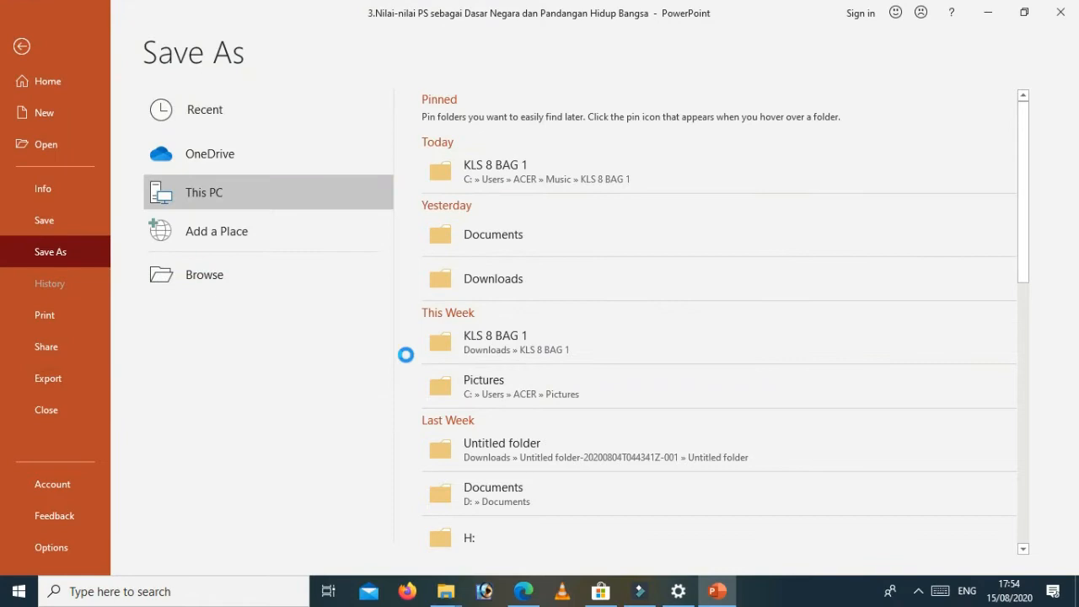
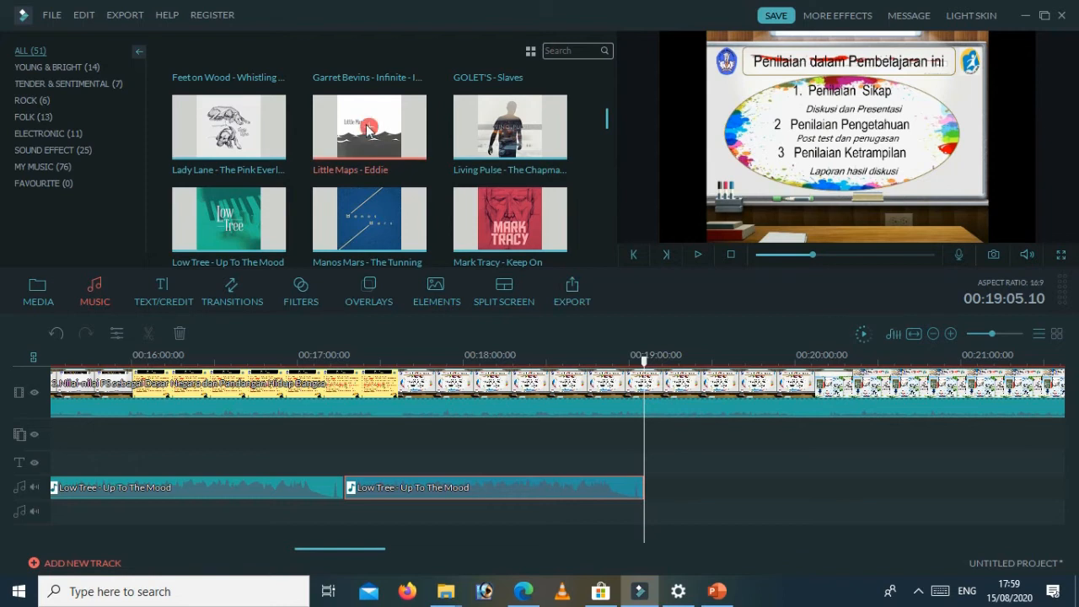
Step: In Filmora, add "Little Maps - Eddie" to the music track at 00:19:05.10 and check how far the video extends on the timeline
click(365, 125)
drag(357, 549, 927, 524)
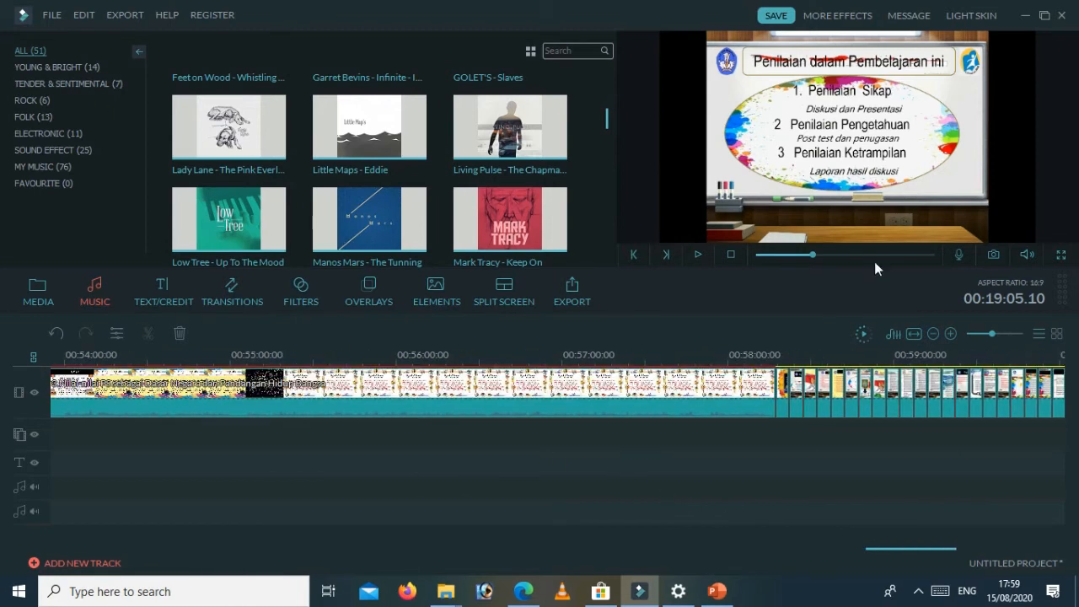
click(984, 333)
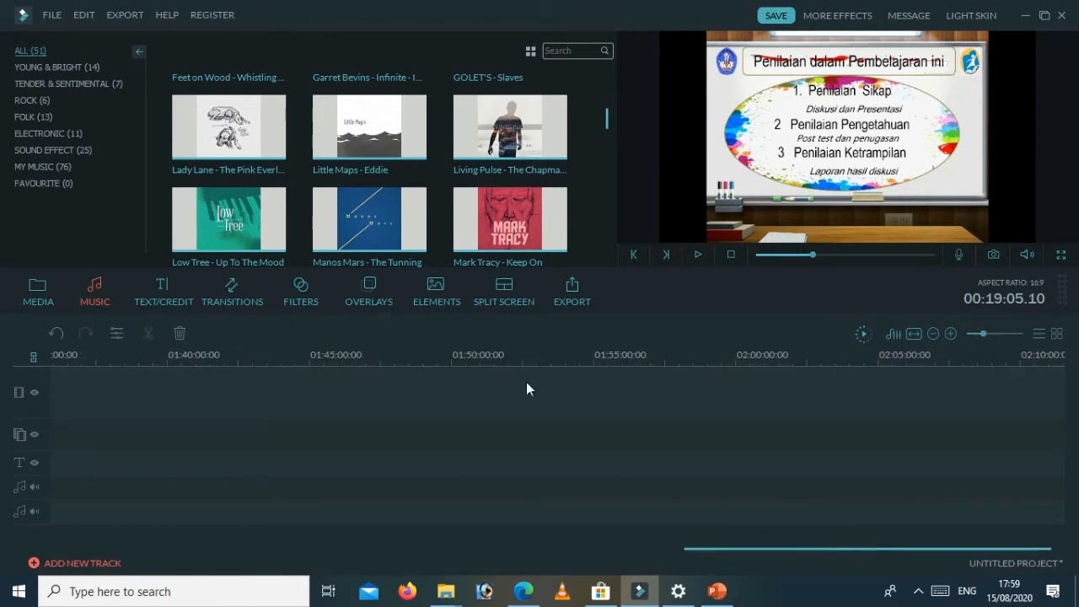
drag(825, 549, 636, 545)
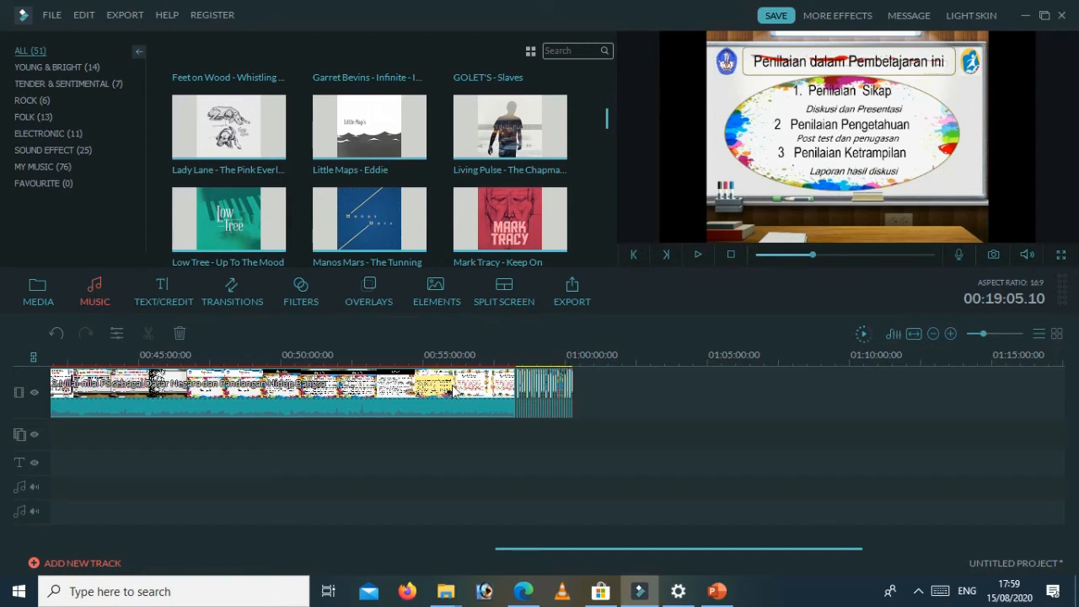
drag(553, 547, 246, 544)
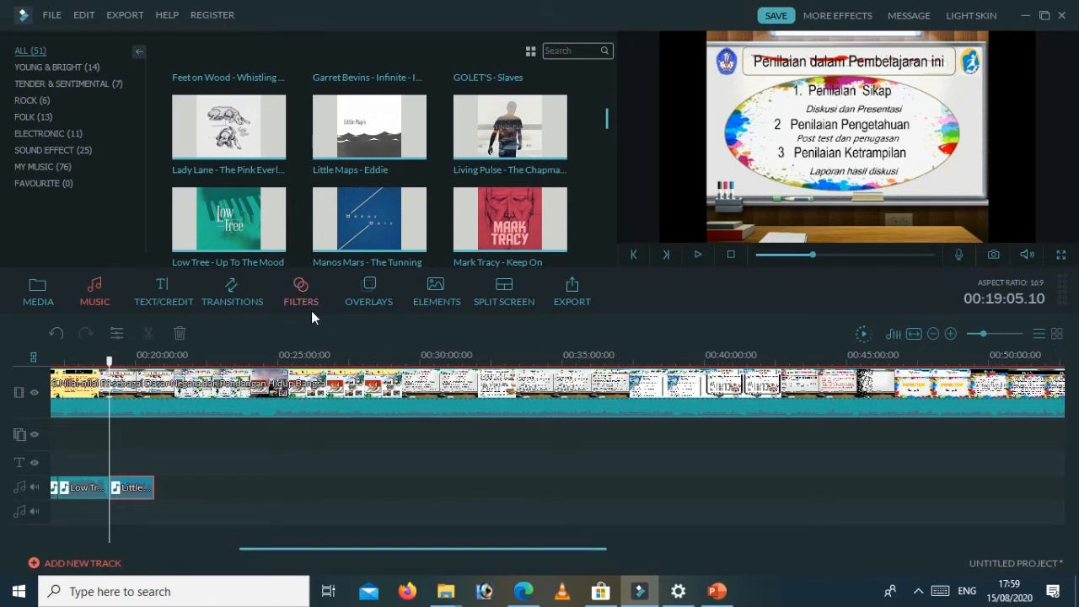
Step: Add "Manos Mars - The Tunning" at 00:20:40.00 on the music track, followed by "Low Tree - Up To The Mood"
drag(109, 358, 155, 386)
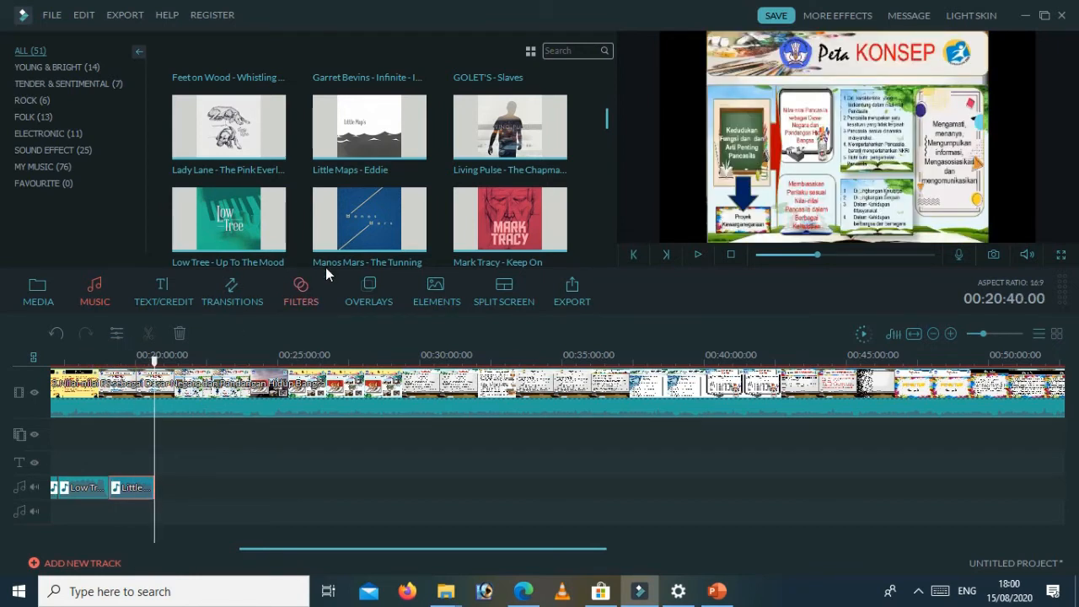
click(369, 219)
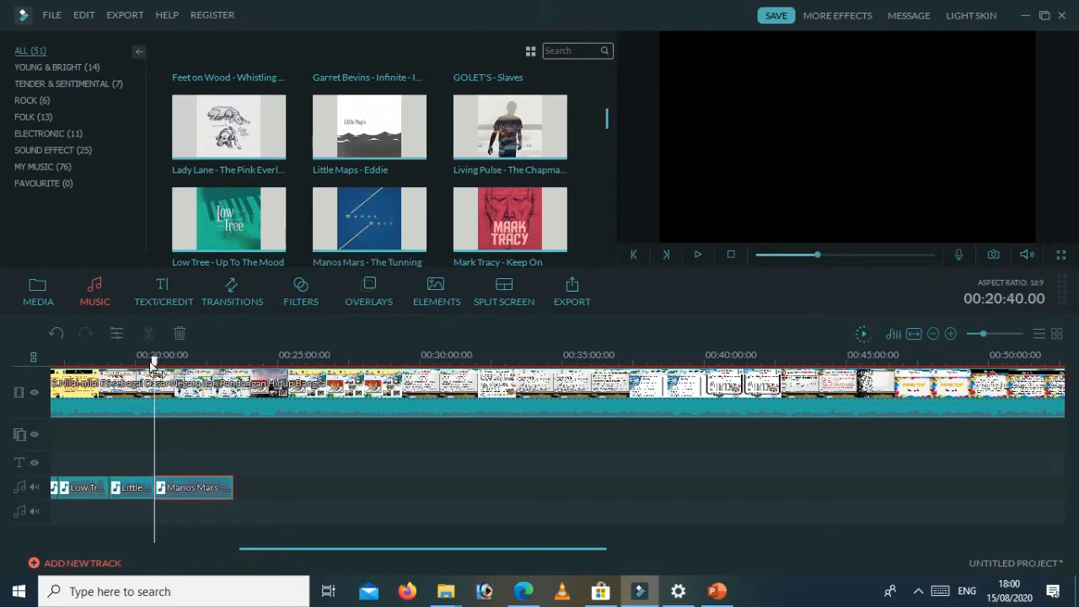
click(218, 206)
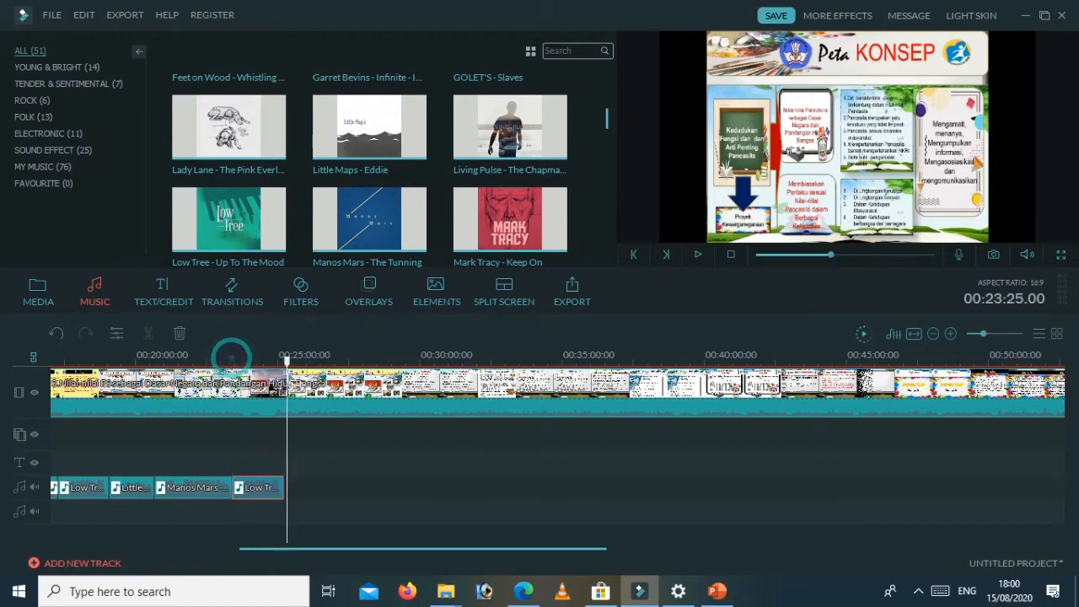
Step: Continue the background music with the Living Pulse track, followed by the "Since I Started" track at 00:27:45.00
click(509, 133)
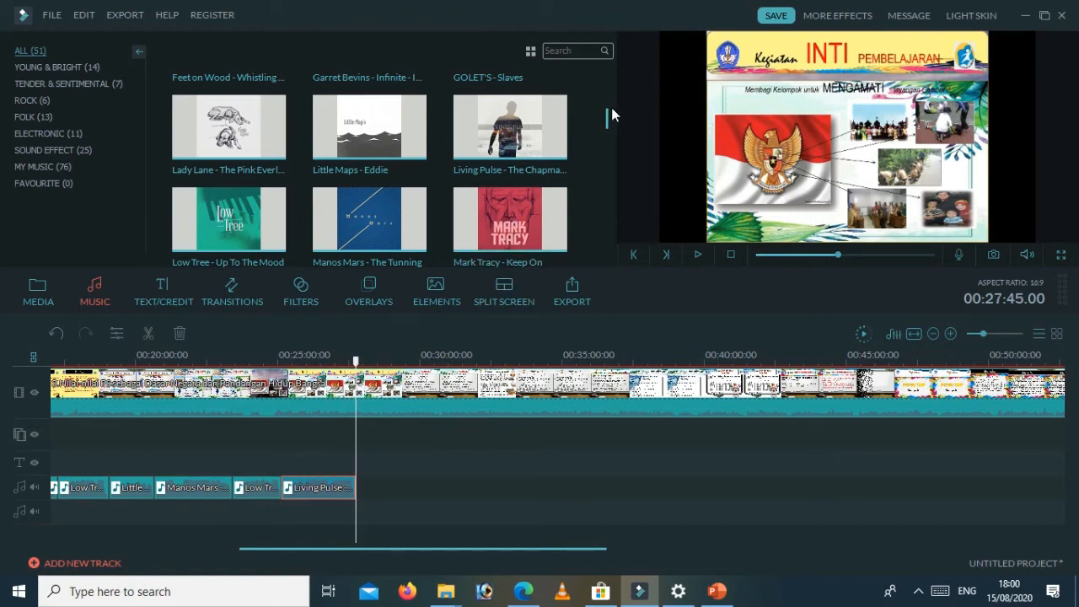
drag(607, 115, 588, 154)
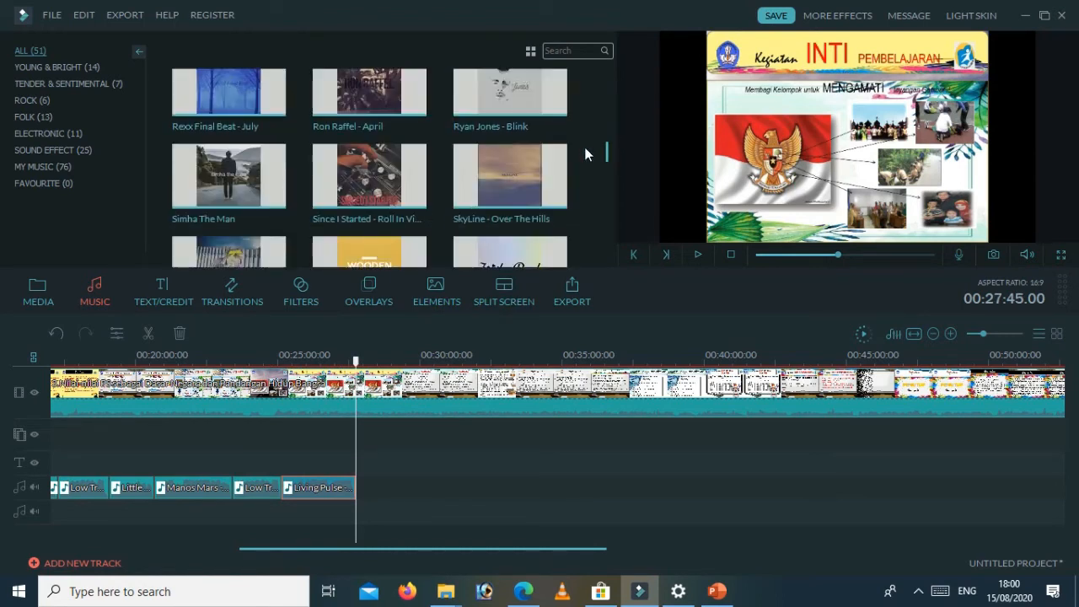
click(358, 177)
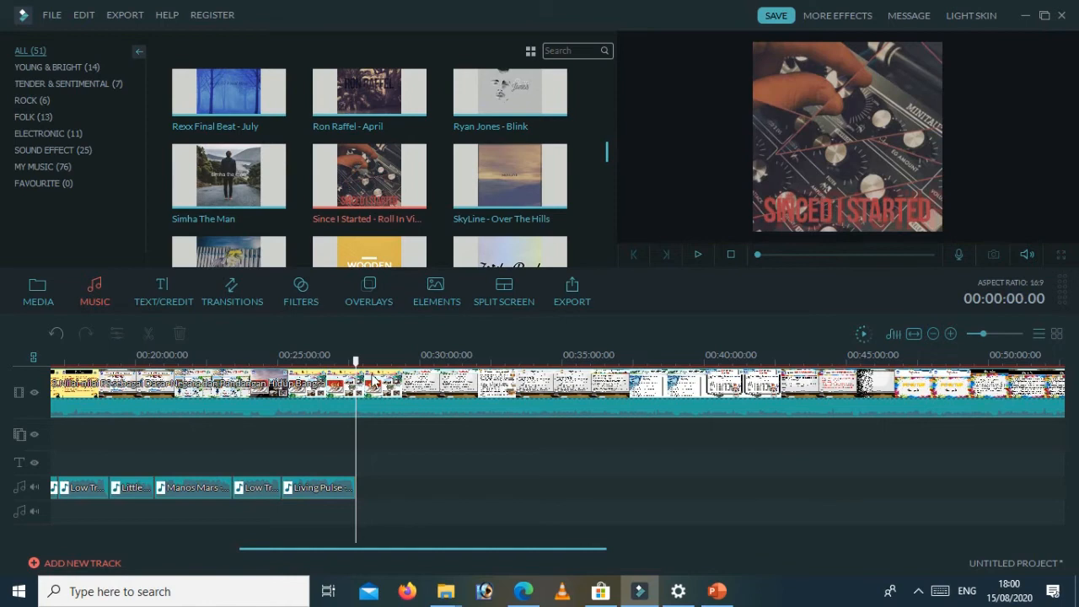
mouse_move(366, 178)
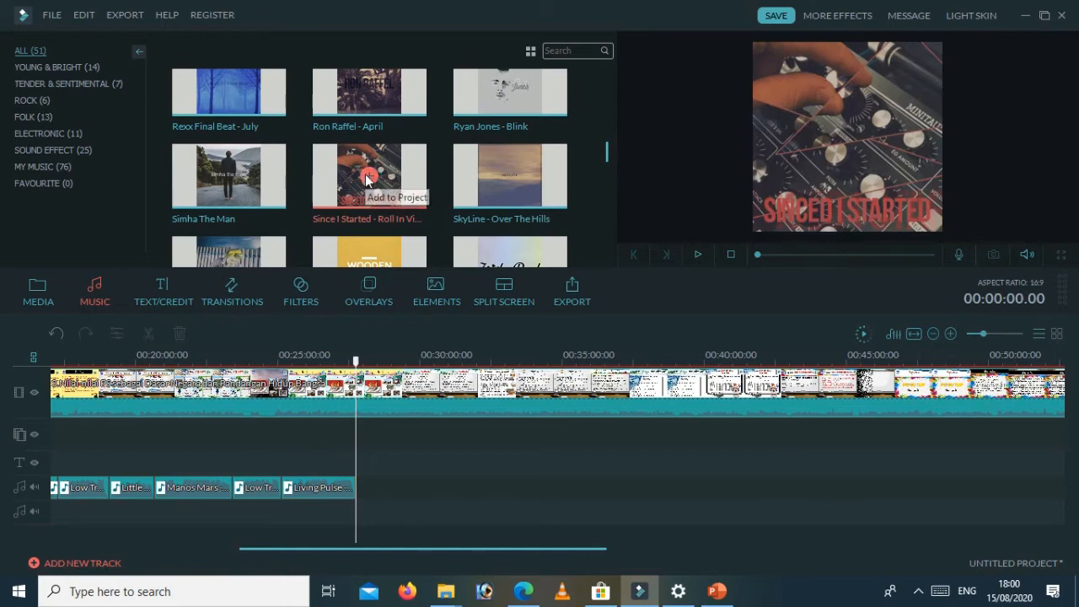
click(368, 177)
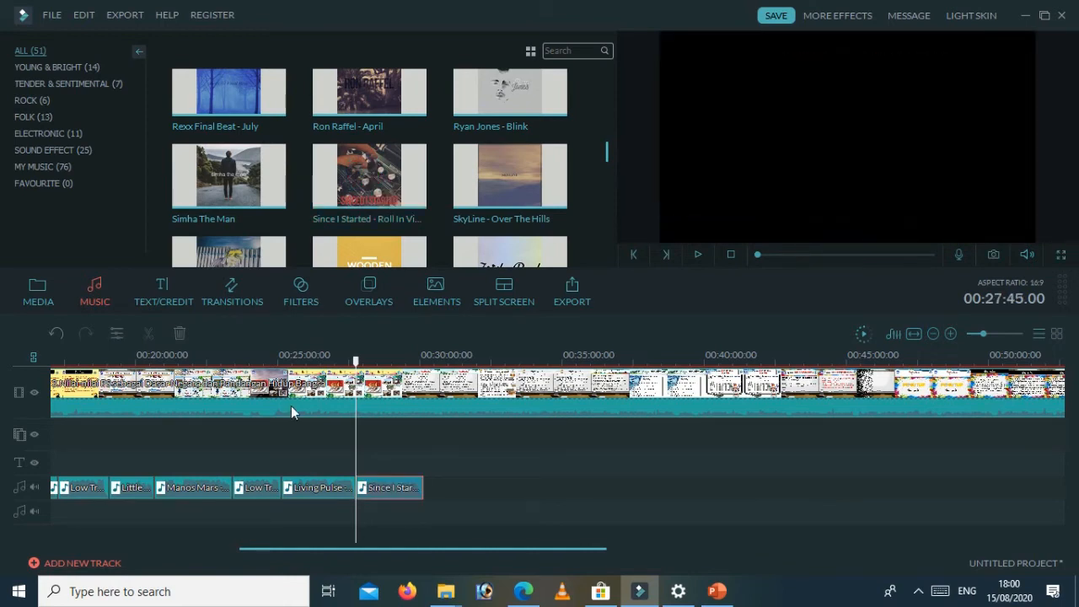
Step: Add "Simha The Man" at 00:30:05.00 and the Eldar Kedem track at 00:31:56.16 on the music track
drag(356, 363, 422, 361)
mouse_move(216, 193)
click(228, 175)
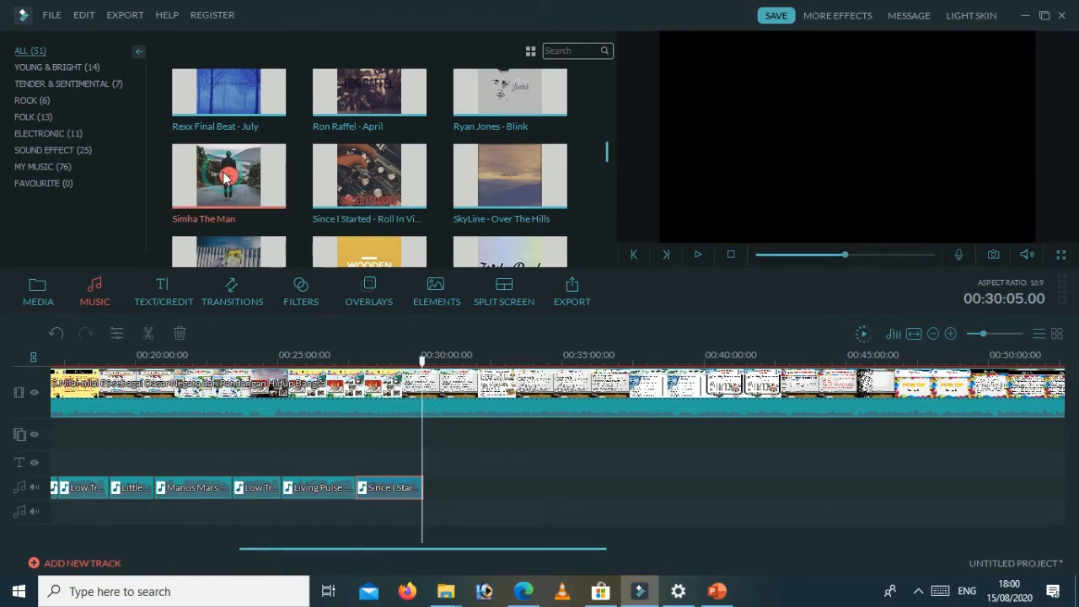
drag(423, 361, 474, 361)
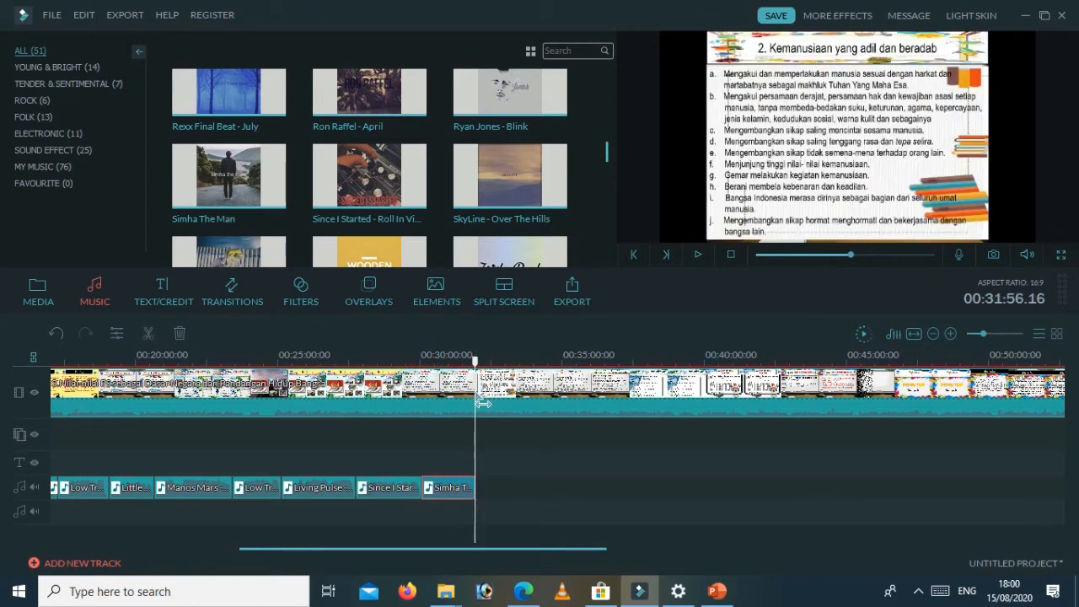
drag(608, 151, 608, 172)
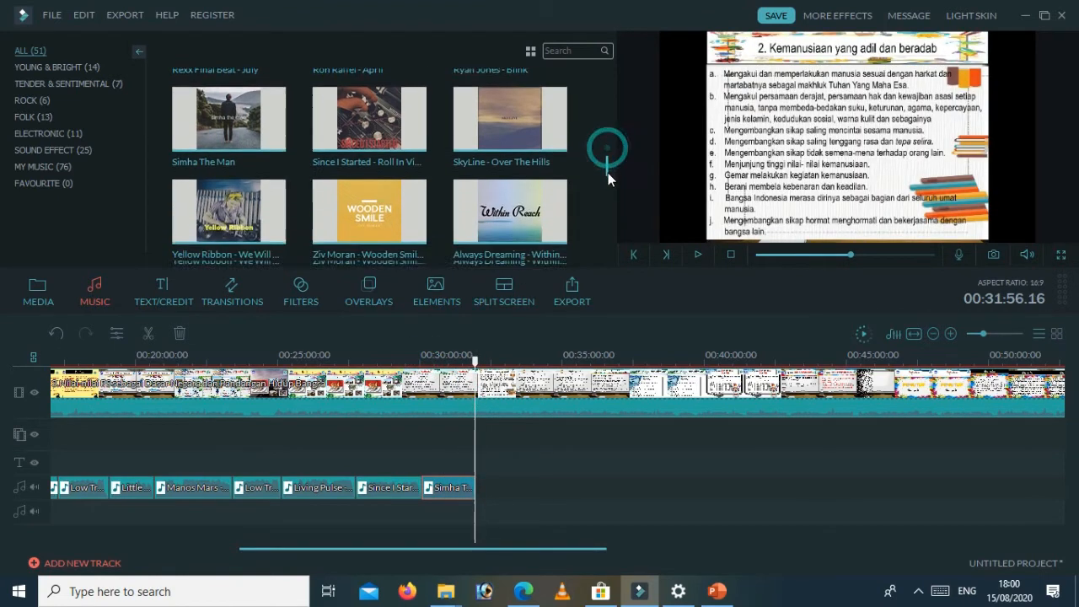
drag(515, 126, 548, 396)
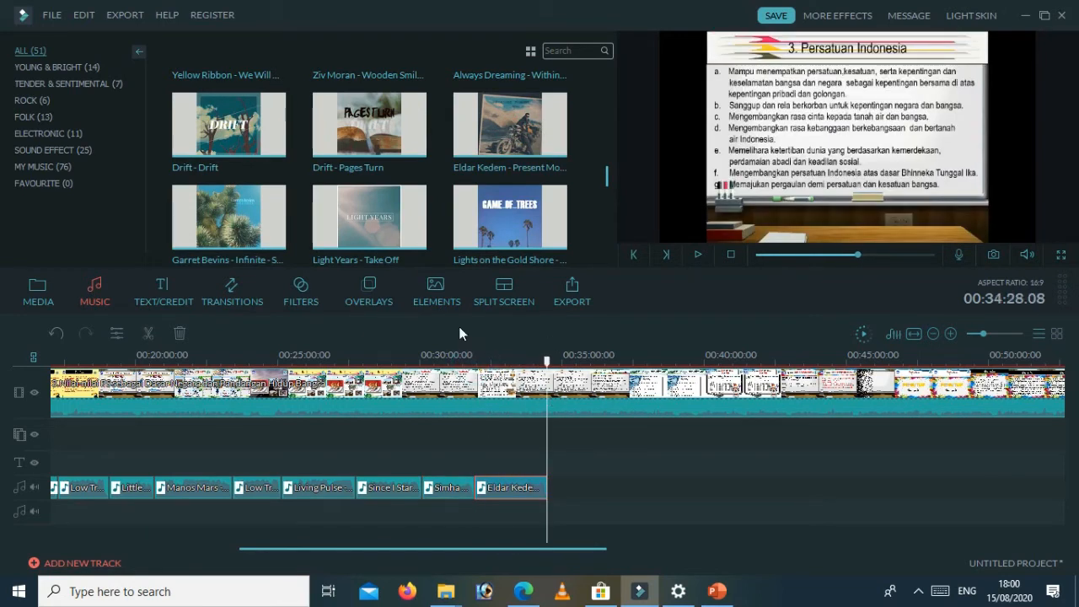
Step: Add "Drift - Pages Turn" at 00:34:28.08 and the "Lights on the Gold Shore" track at 00:38:40.00, placing the playhead at about 00:40:38
drag(369, 126, 554, 333)
drag(630, 371, 678, 400)
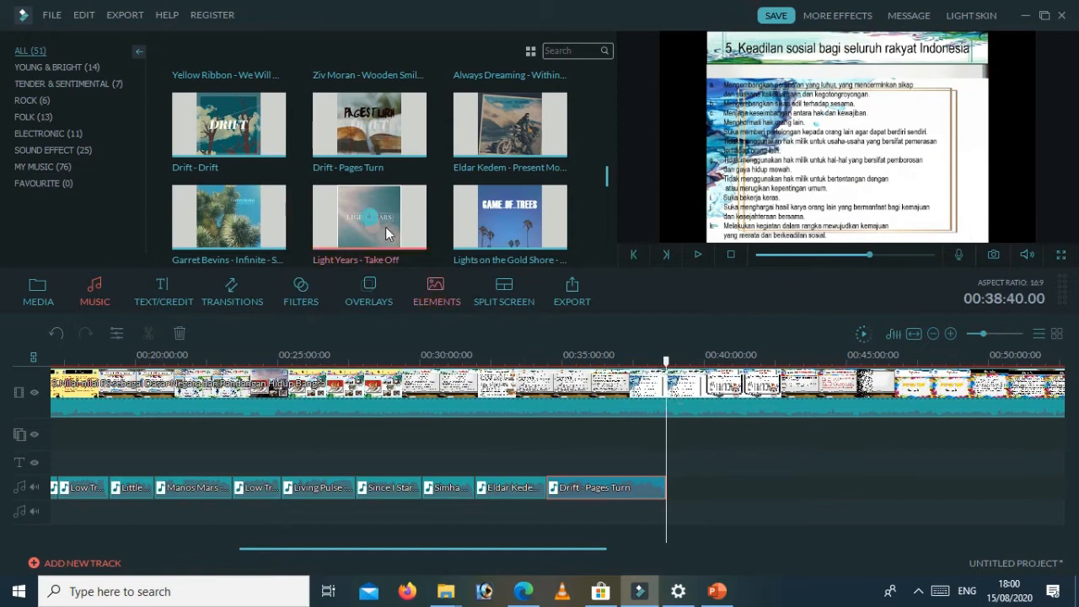
click(510, 217)
click(663, 360)
drag(676, 366, 723, 384)
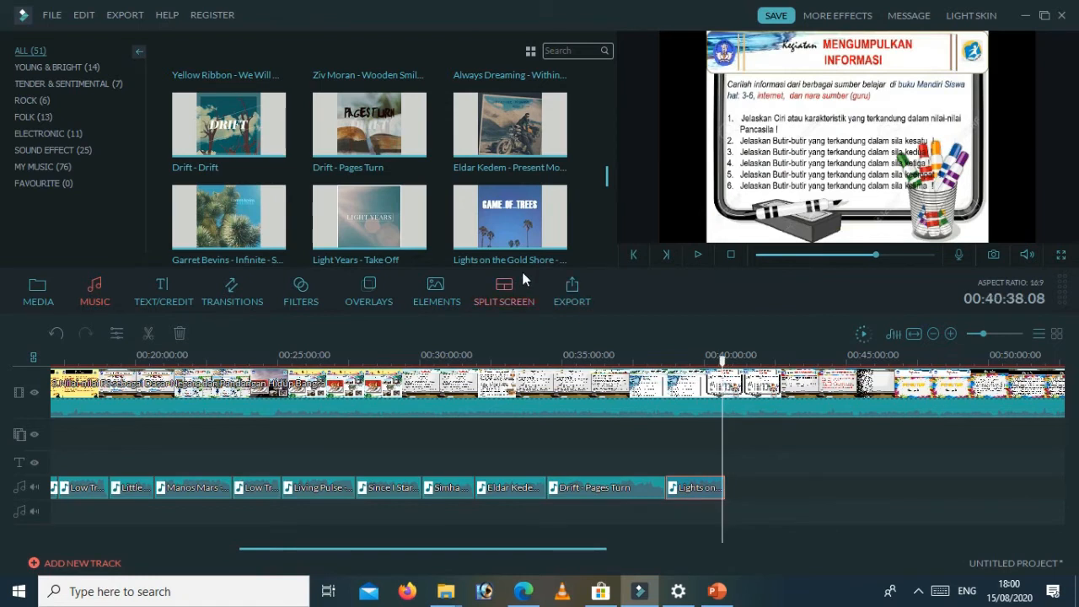
Step: Add another "Lights on the Gold Shore" clip at 00:40:38.08 and the "Garret Bevins" track at 00:42:51.16 on the music track
click(509, 218)
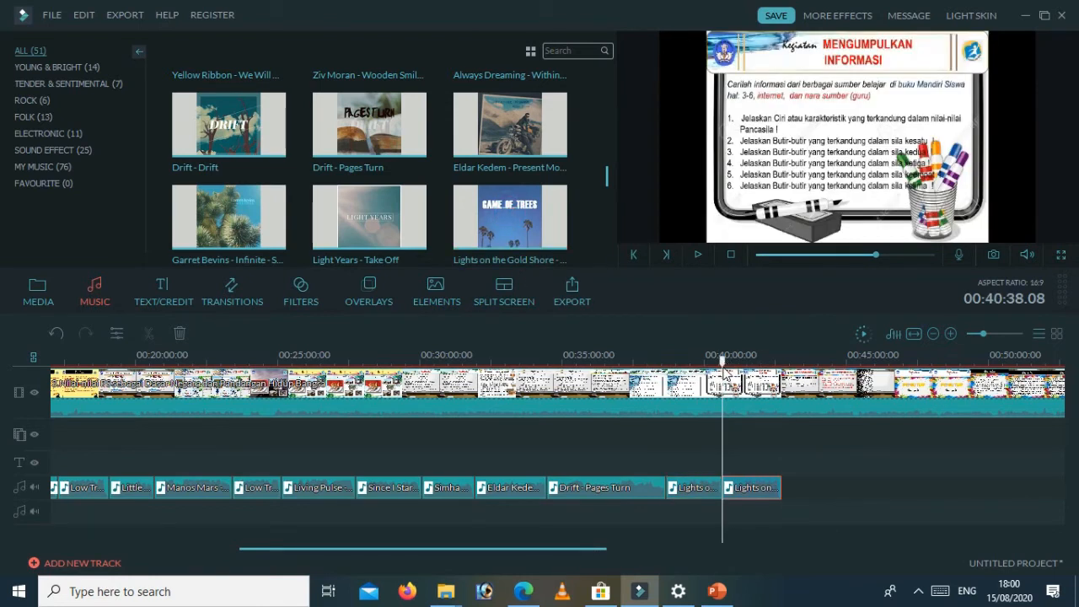
drag(741, 366, 792, 385)
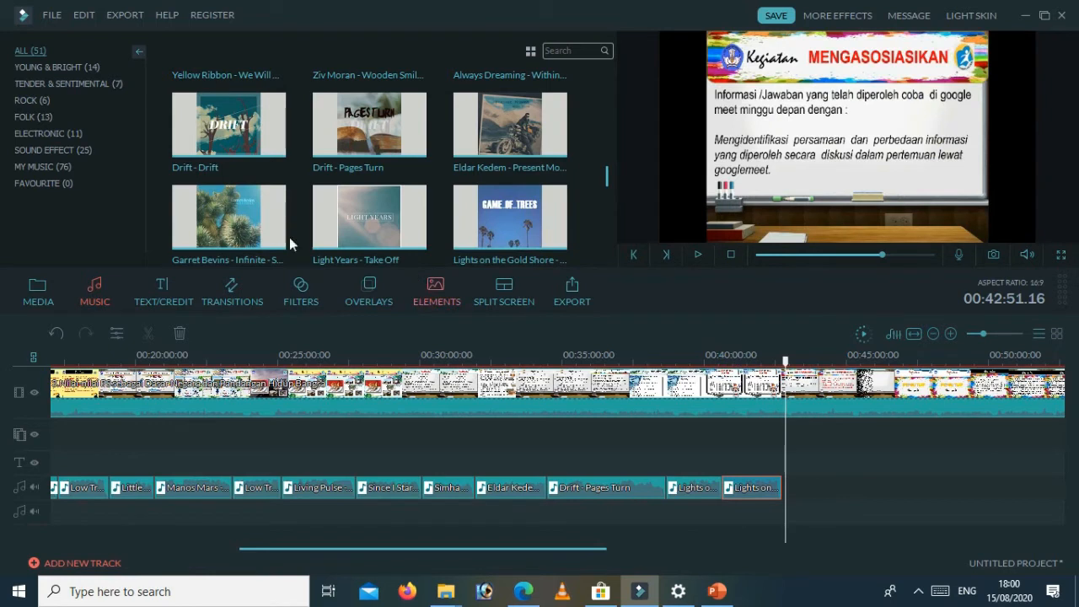
click(228, 218)
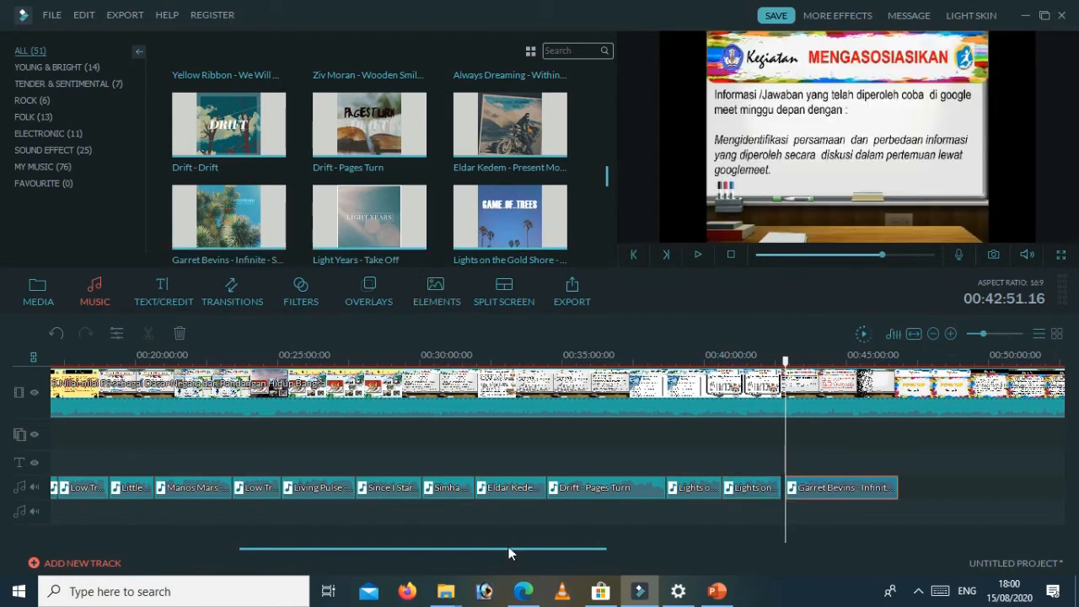
Step: Paste copies of the "Garret Bevins" music clip at 00:47:36.16 and 00:52:56.16 on the music track
drag(619, 553, 632, 555)
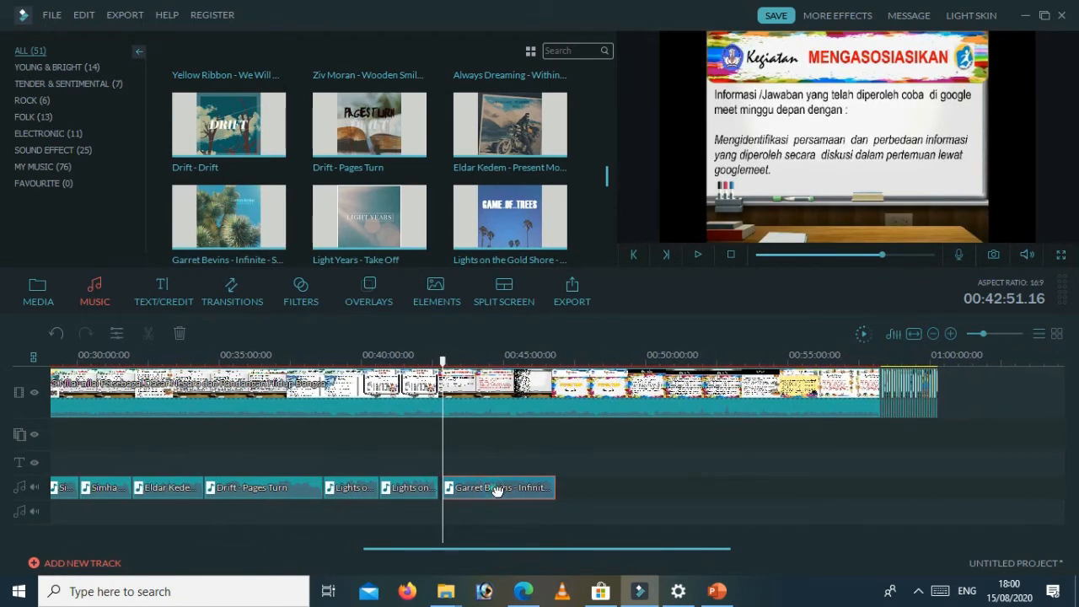
click(577, 357)
key(ctrl+v)
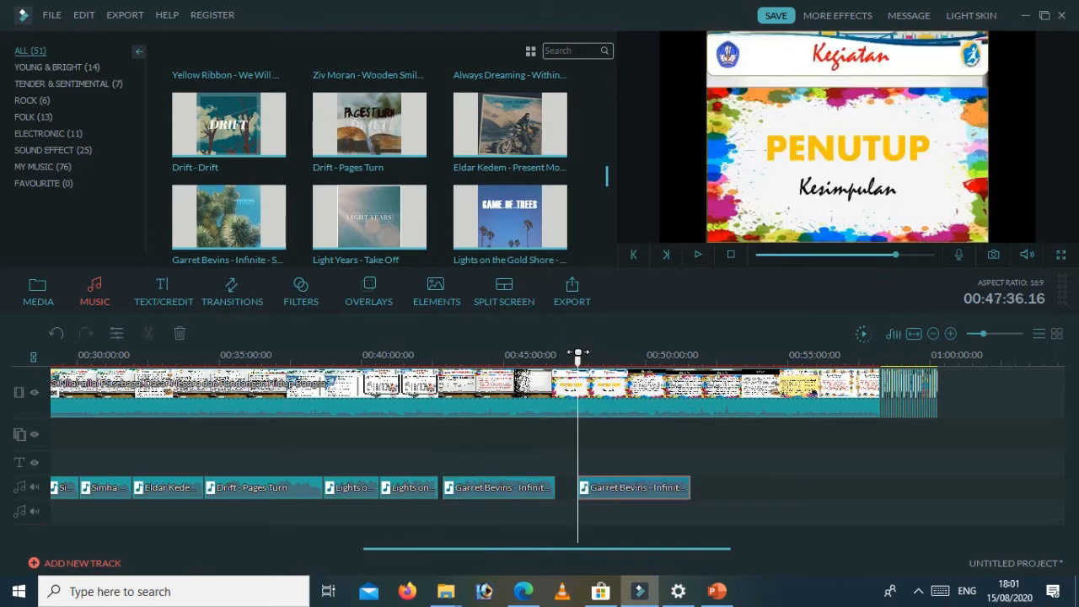
click(729, 354)
key(ctrl+v)
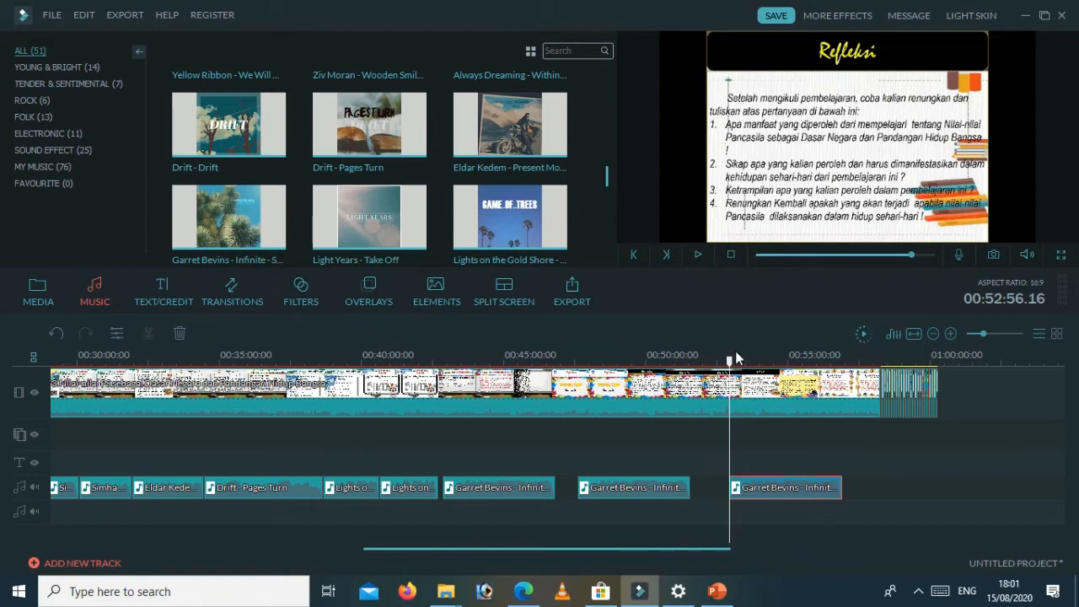
Step: Return the playhead to 00:00:00.00 and insert the Opener 7 title at the start of the video
drag(730, 361, 5, 289)
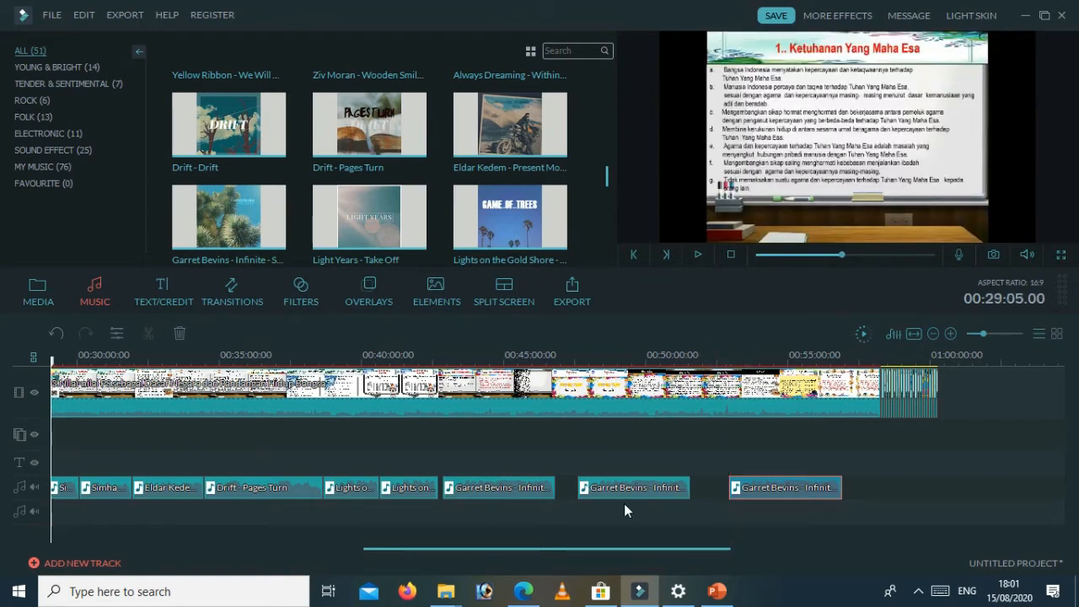
drag(595, 549, 52, 592)
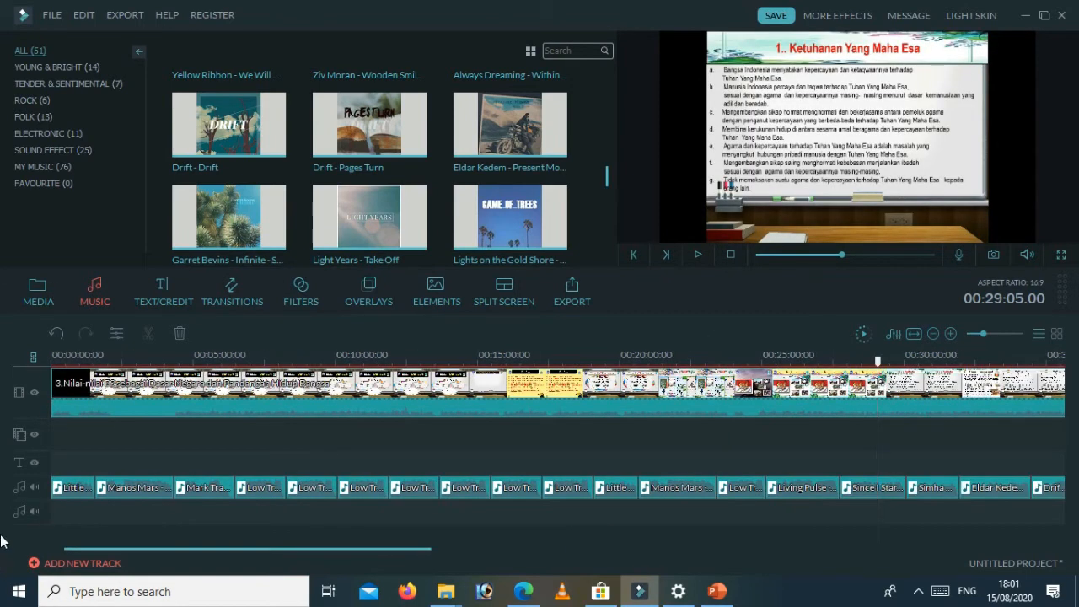
drag(878, 361, 4, 368)
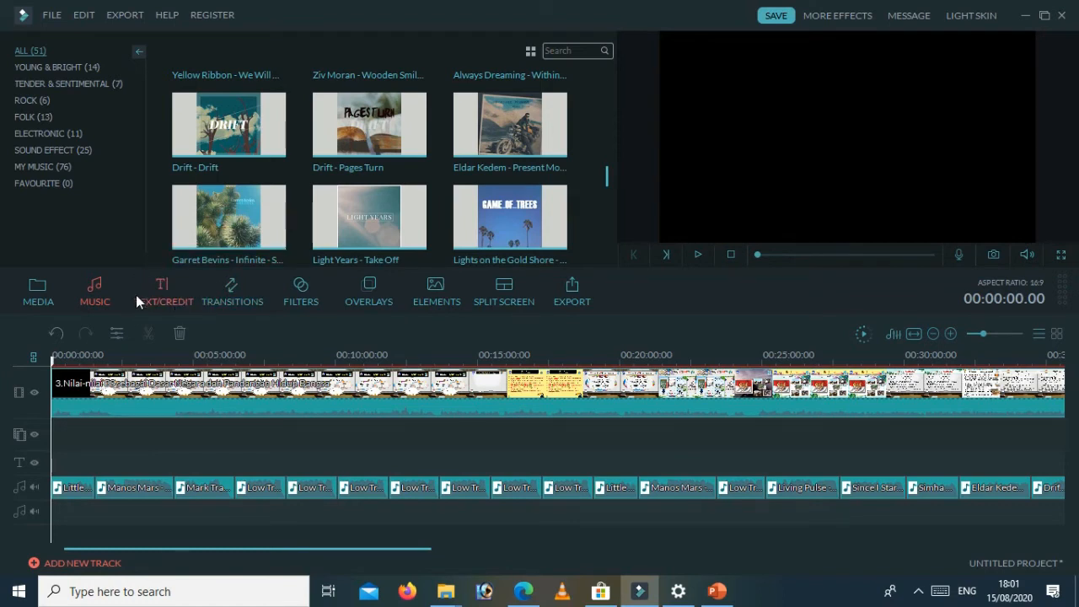
click(158, 304)
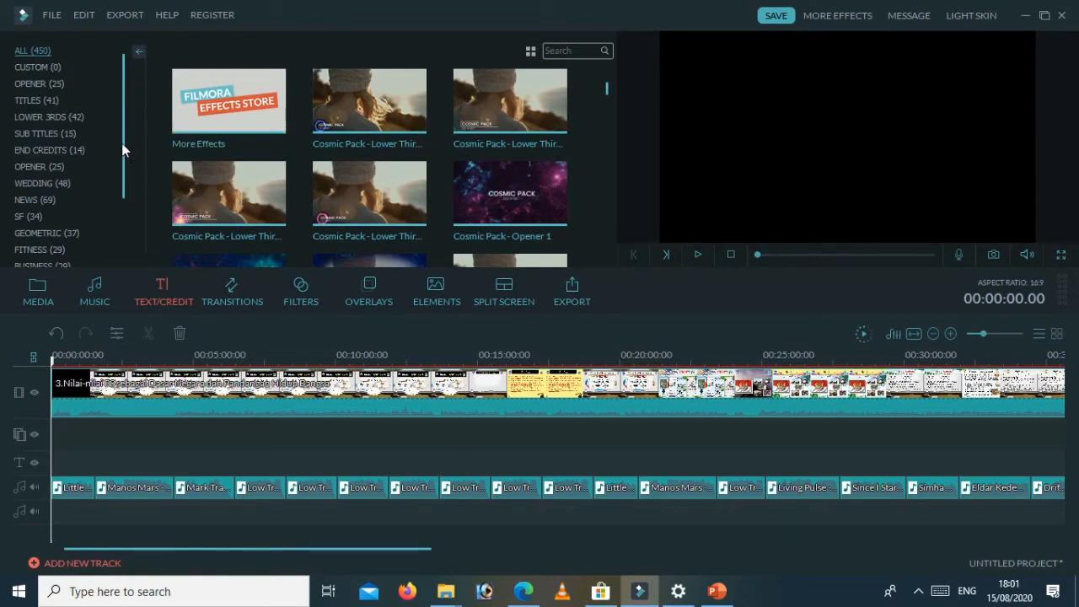
drag(123, 147, 132, 190)
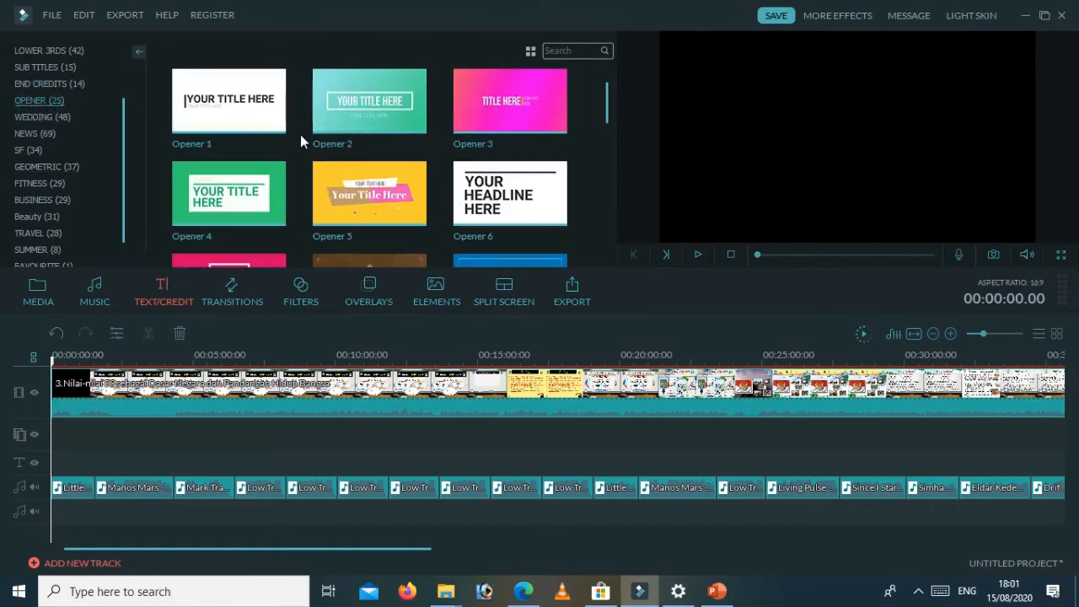
click(608, 87)
drag(607, 99, 589, 130)
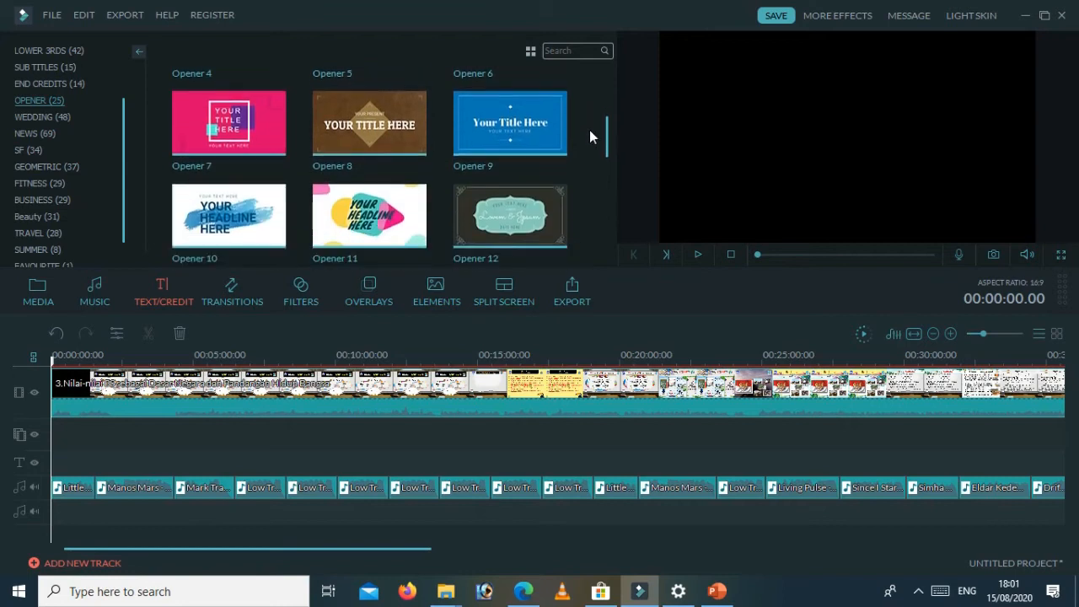
click(230, 131)
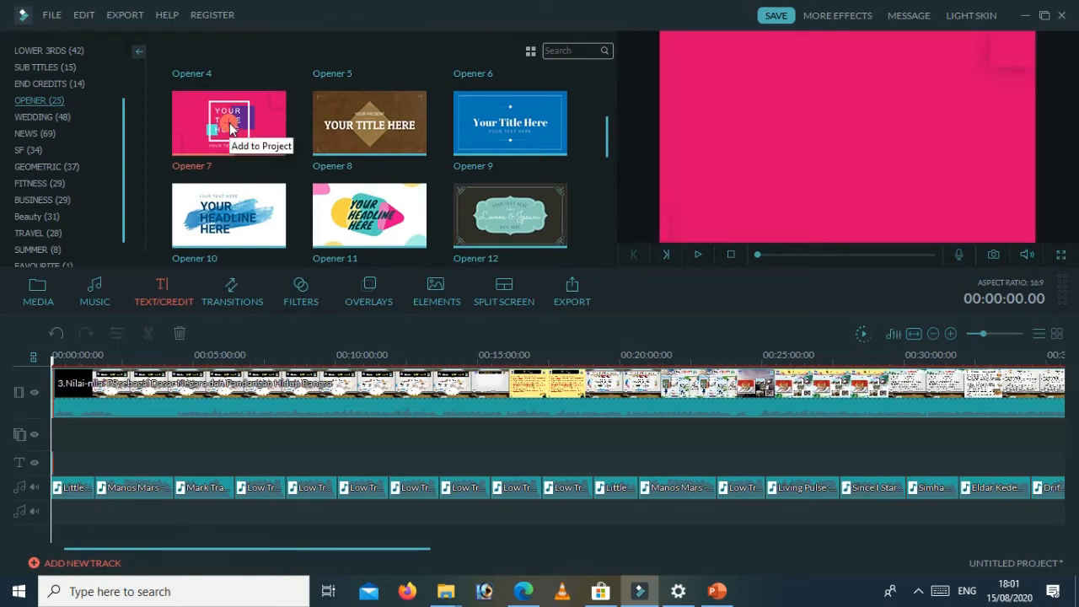
Step: Preview the first seconds of the video with the inserted opener, and return the playhead to the start
click(698, 255)
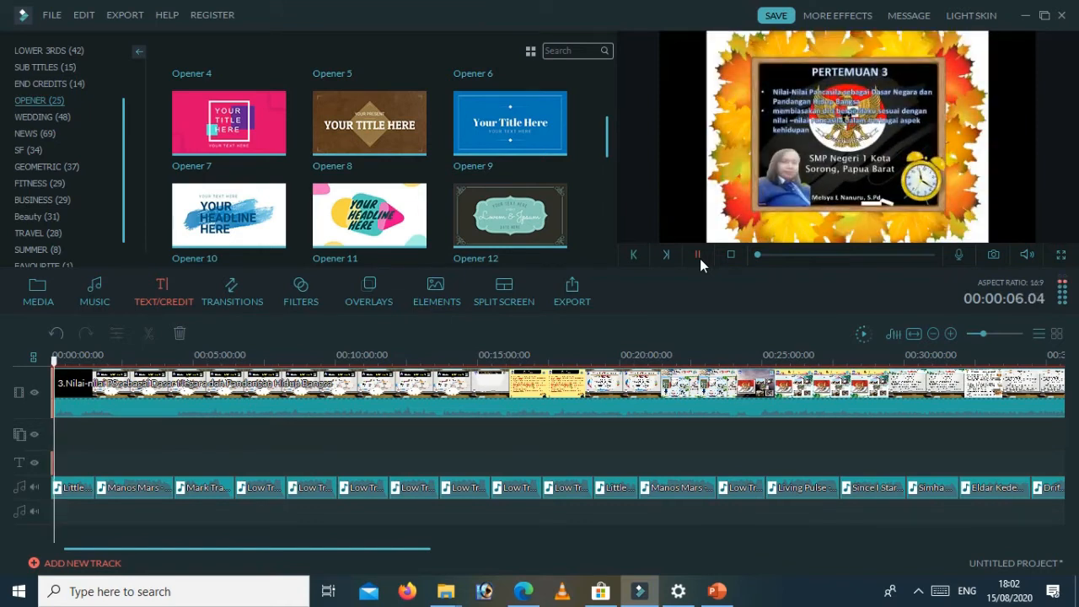
click(699, 256)
drag(55, 376, 32, 371)
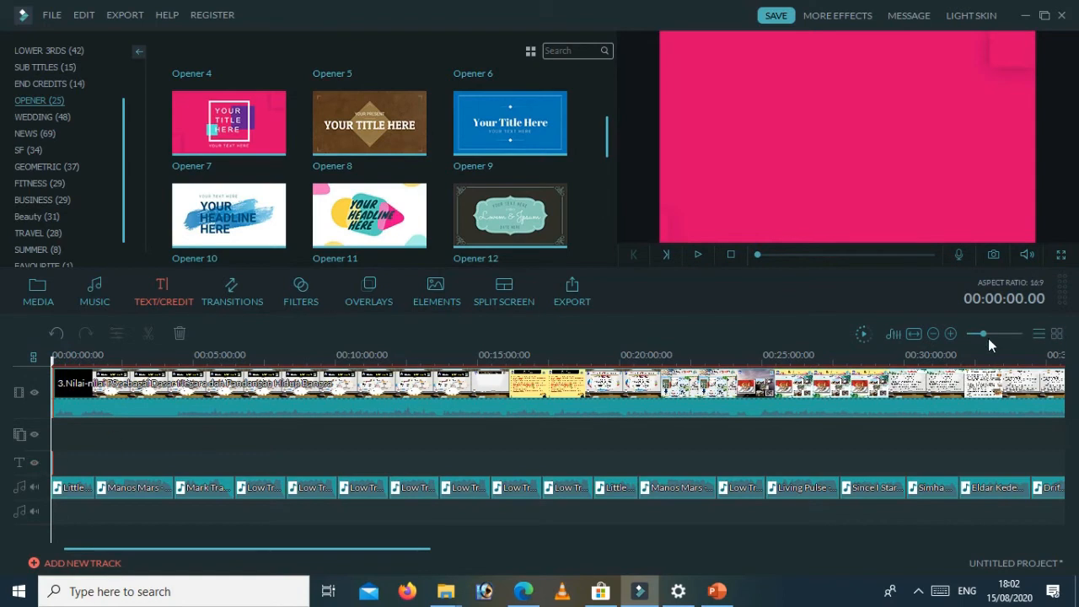
Step: Open the Opener 7 title clip on the text track for editing
drag(984, 333, 1000, 335)
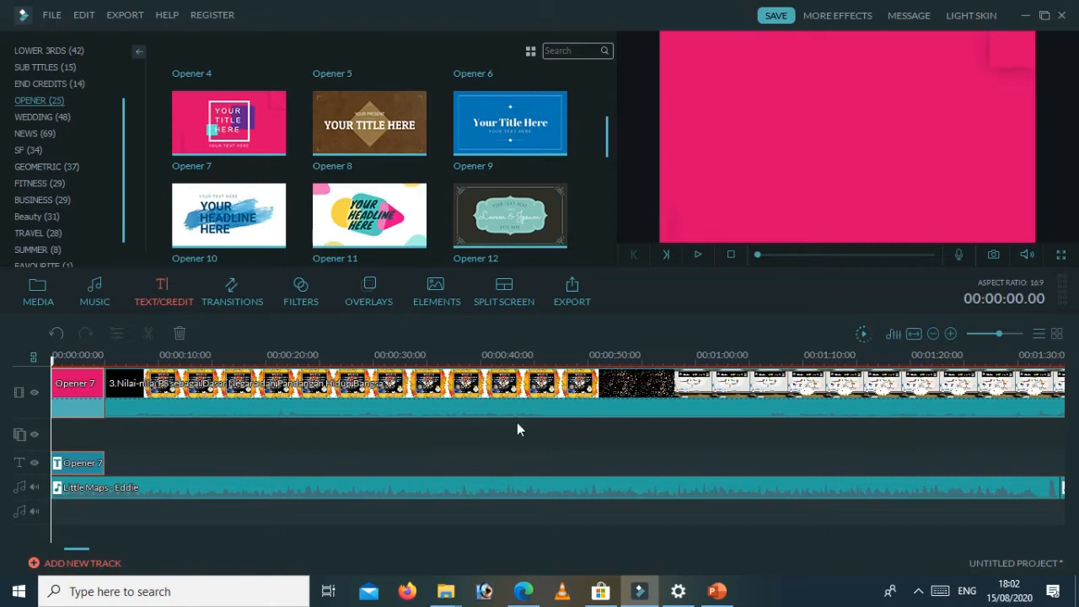
drag(1000, 333, 1006, 335)
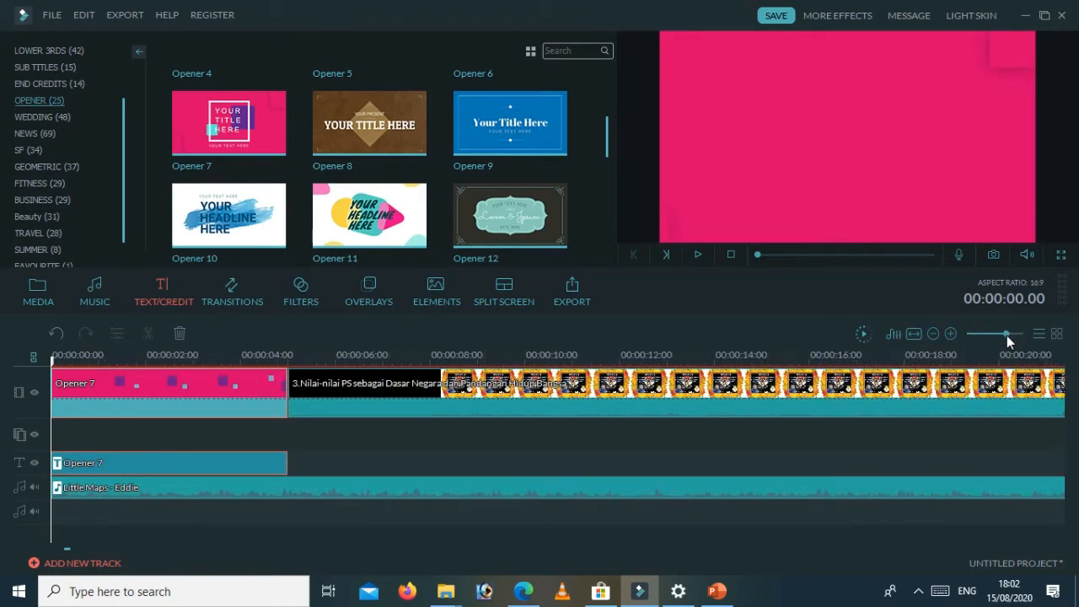
right_click(123, 470)
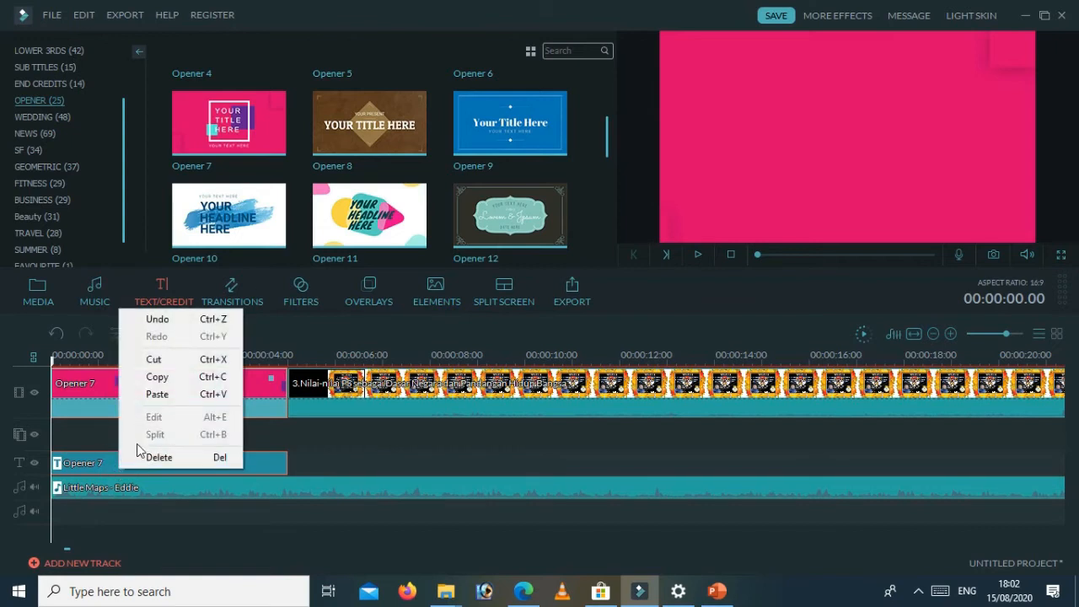
click(86, 464)
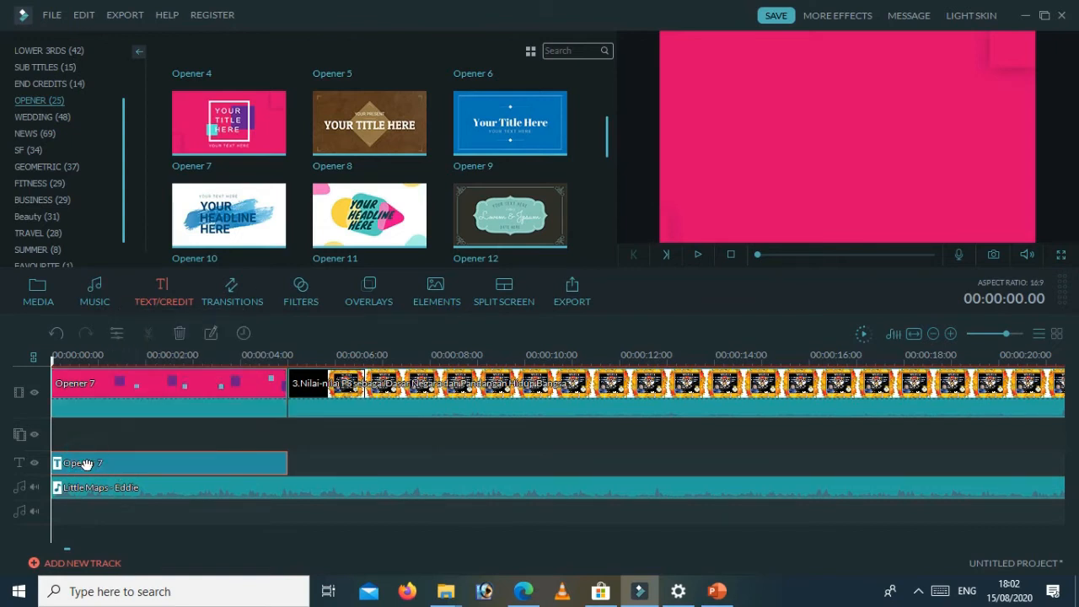
right_click(85, 463)
click(329, 470)
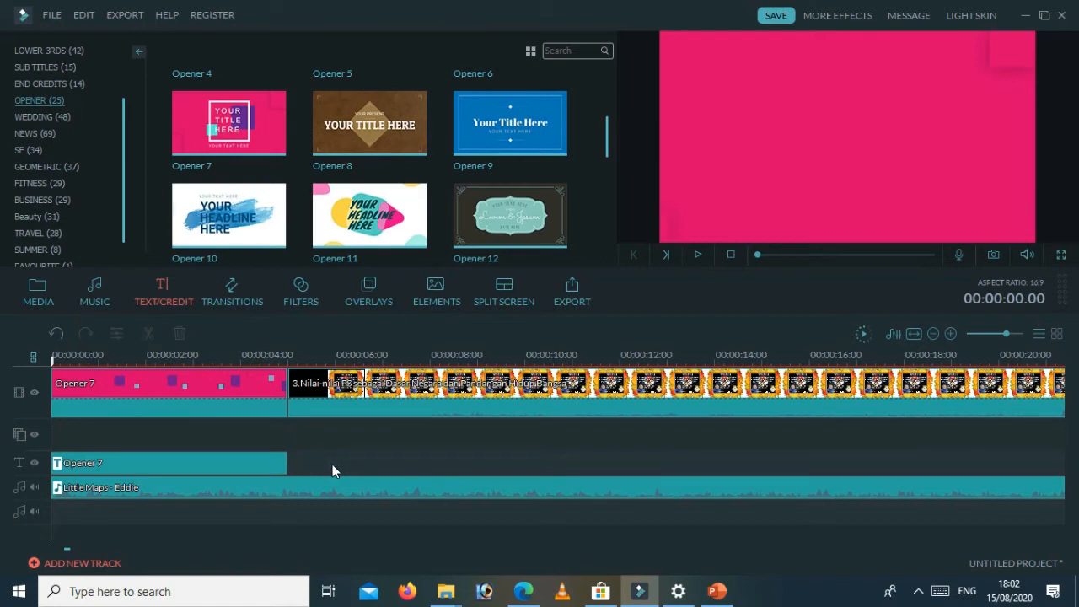
click(188, 467)
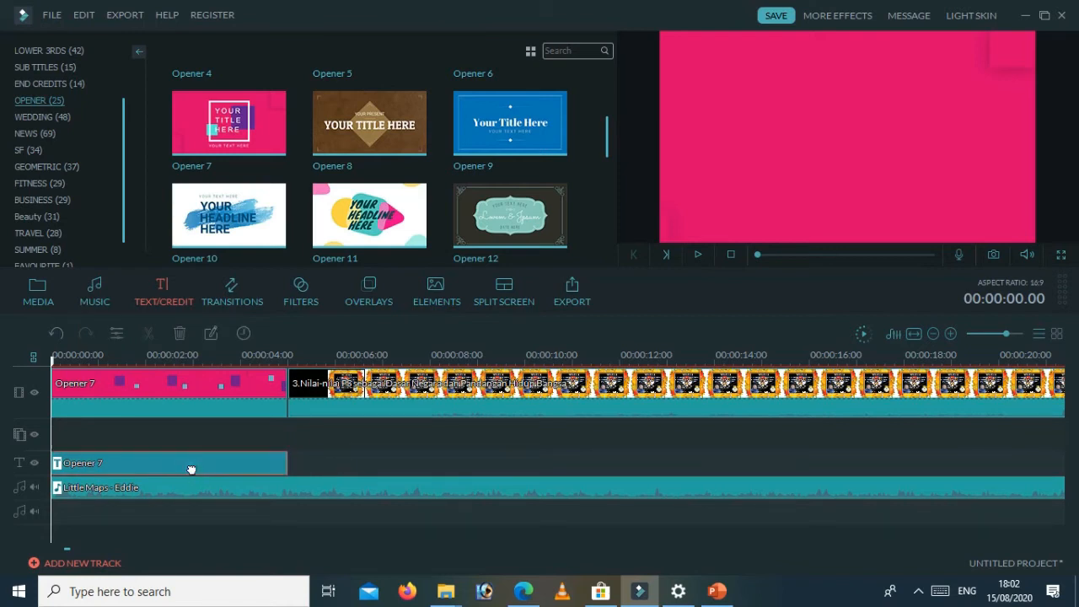
right_click(146, 457)
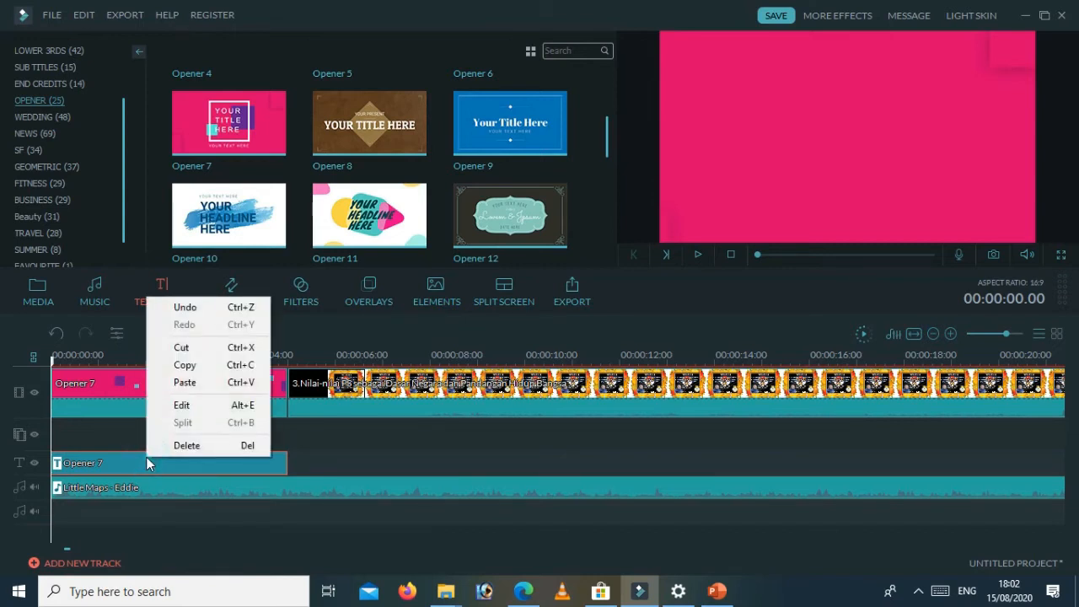
click(188, 405)
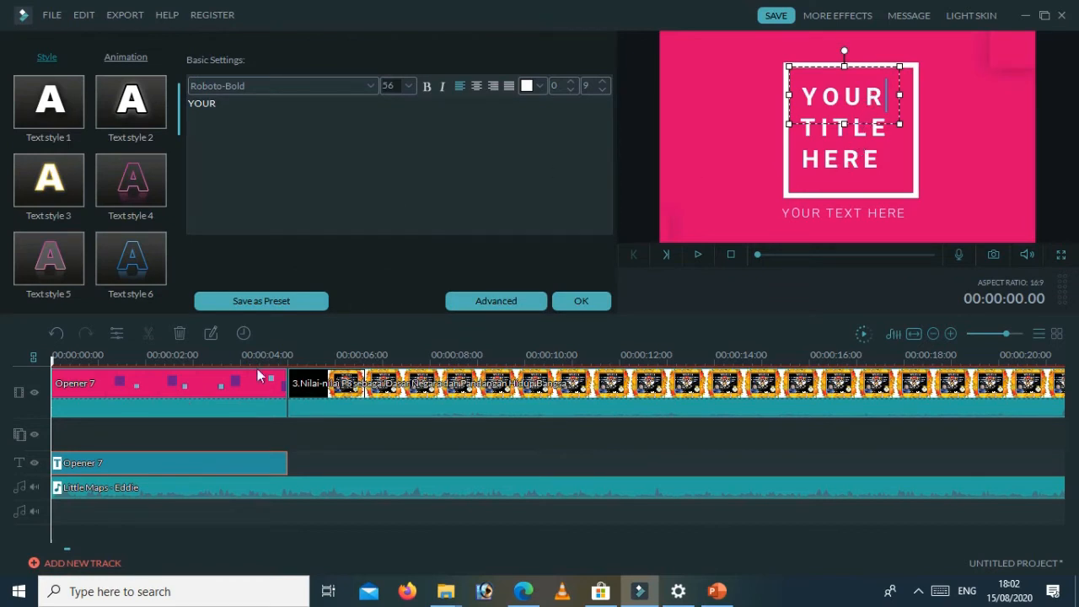
right_click(70, 465)
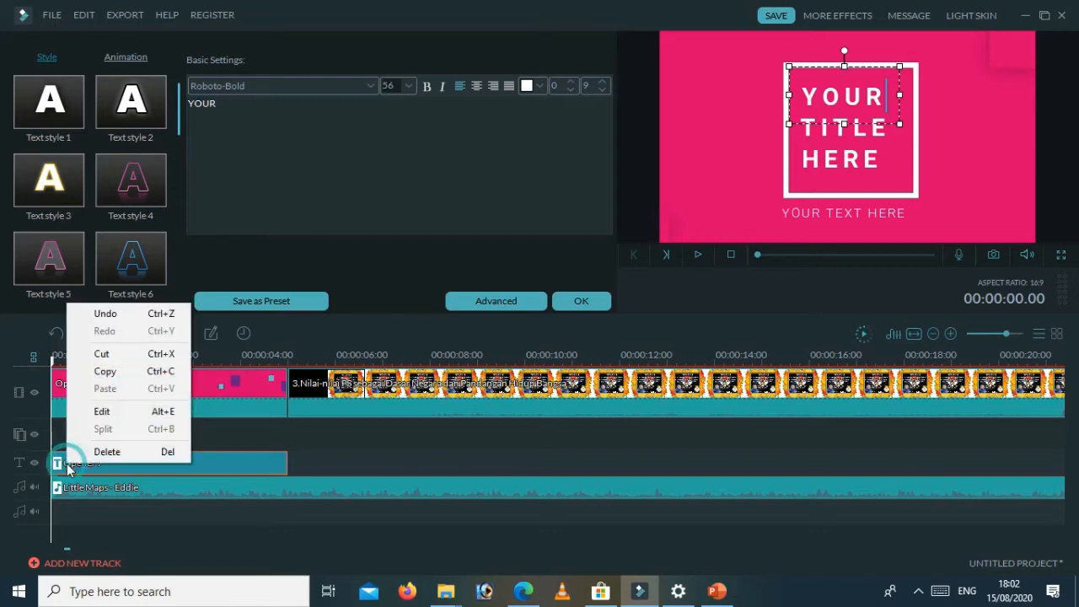
click(278, 474)
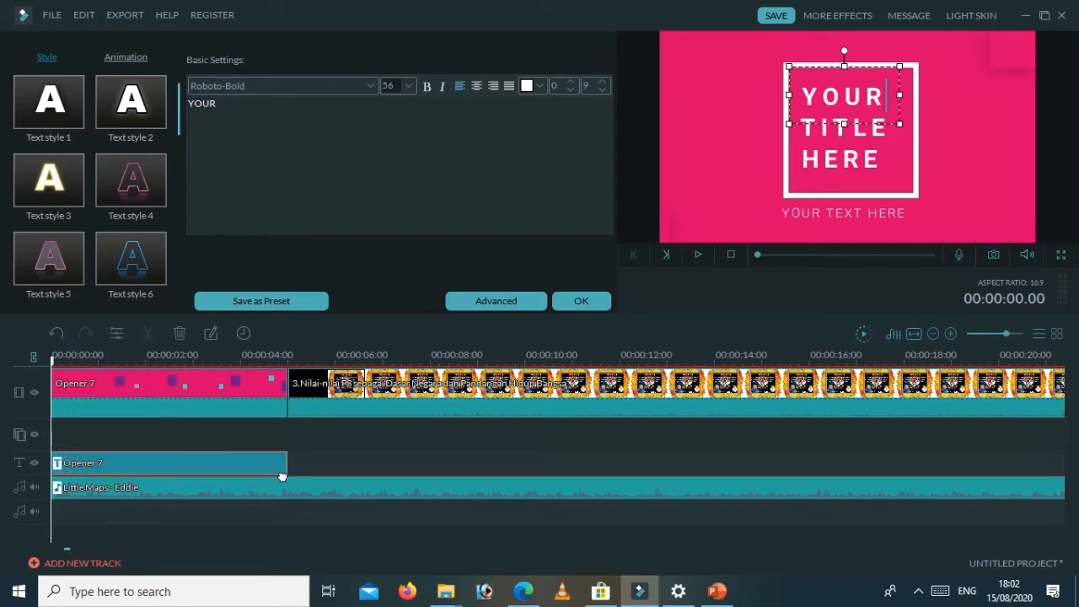
right_click(269, 464)
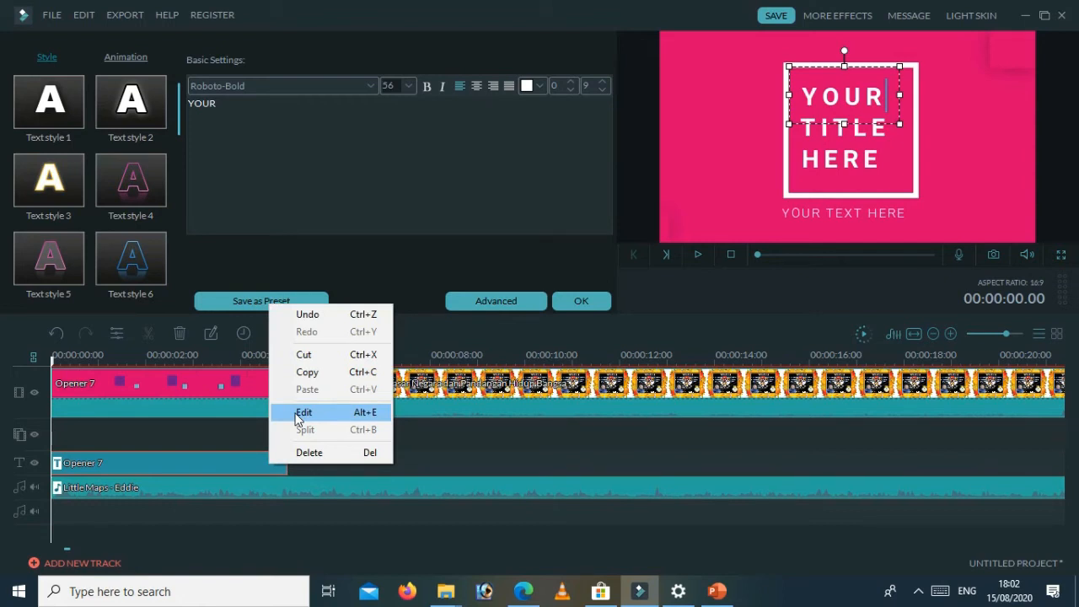
click(405, 193)
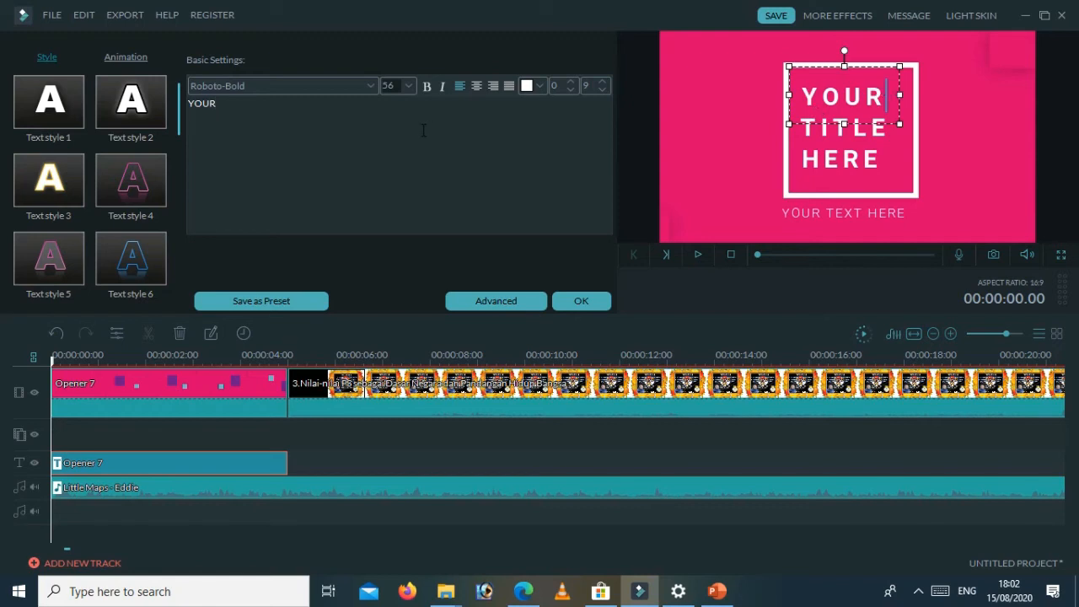
Step: Replace the opener's first title line "YOUR" with "Materi"
drag(255, 98, 162, 102)
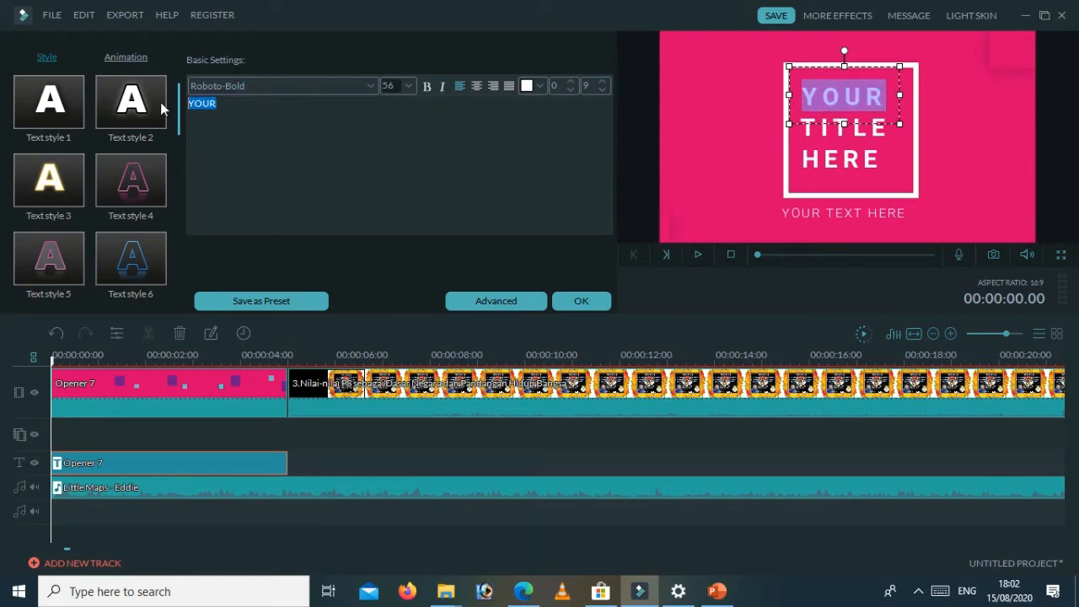
text(Ma)
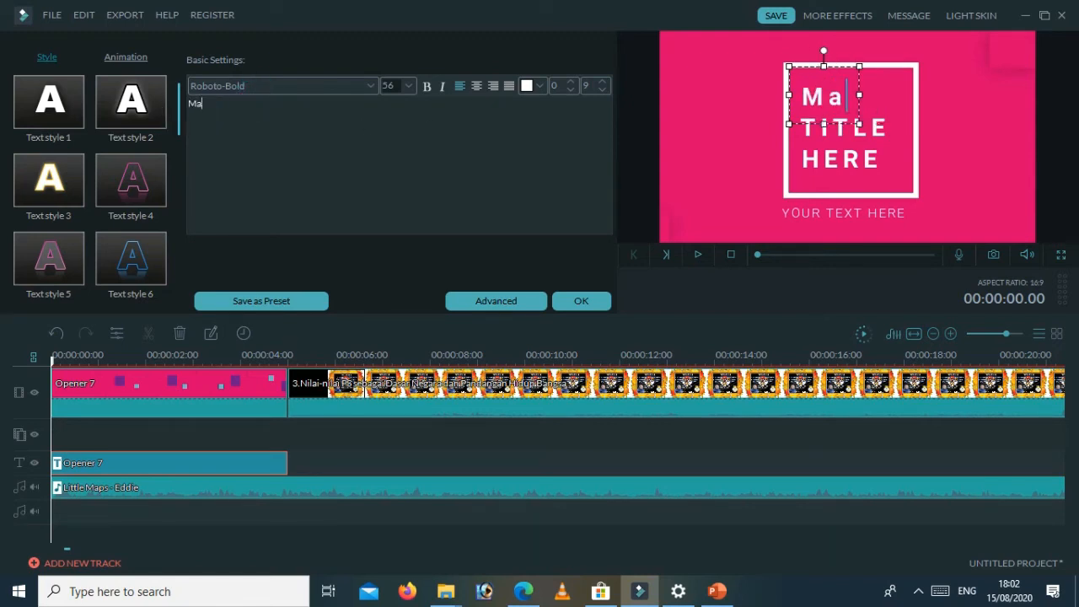
text(terterri)
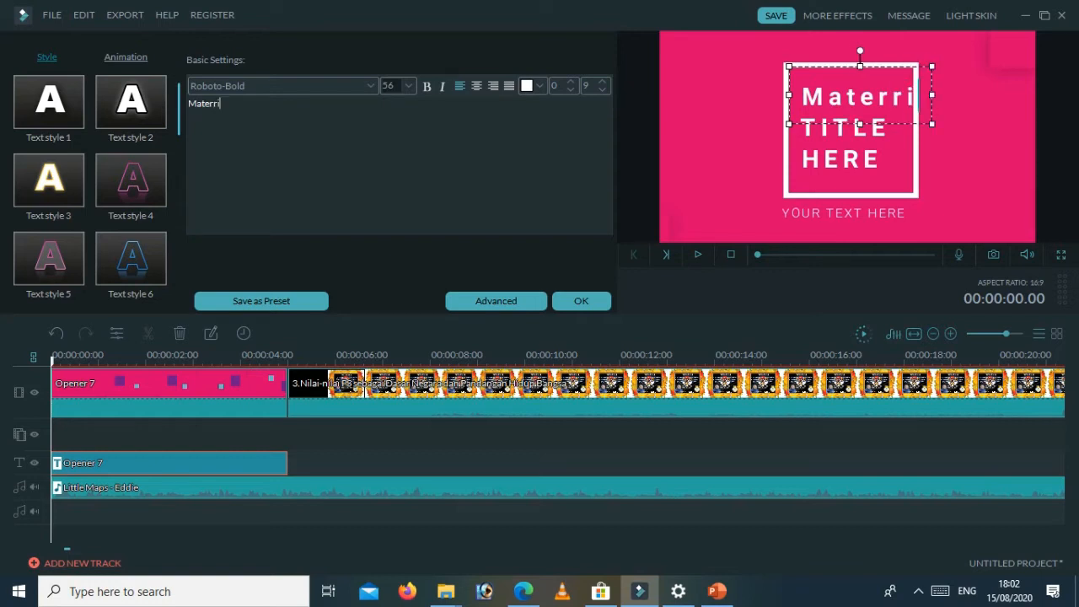
key(BackSpace)
text(i)
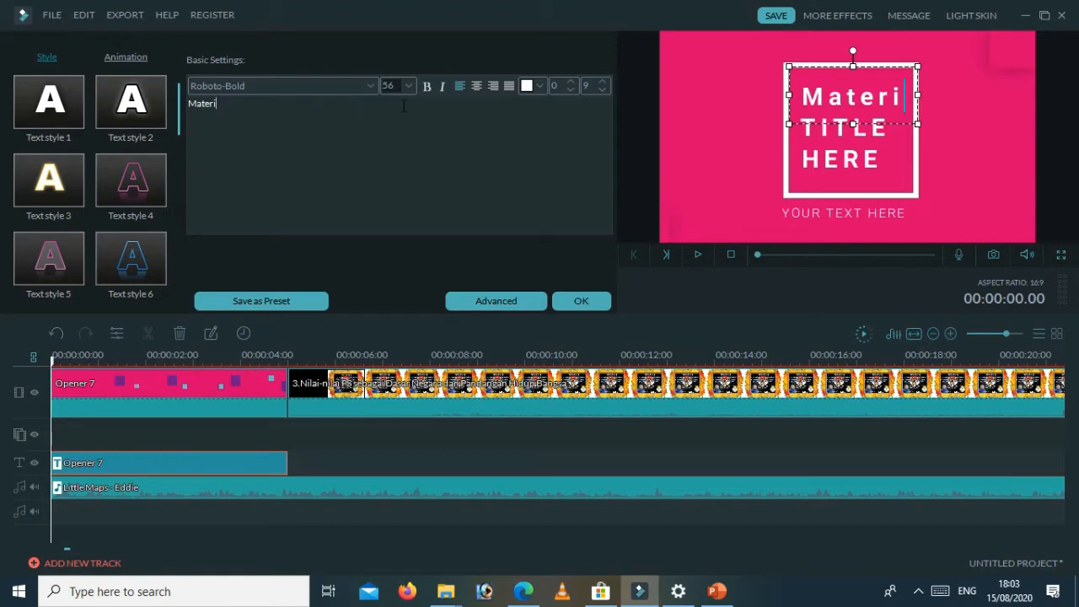
Step: Replace the opener's second title line "TITLE" with "Pertemuan"
click(848, 134)
click(864, 121)
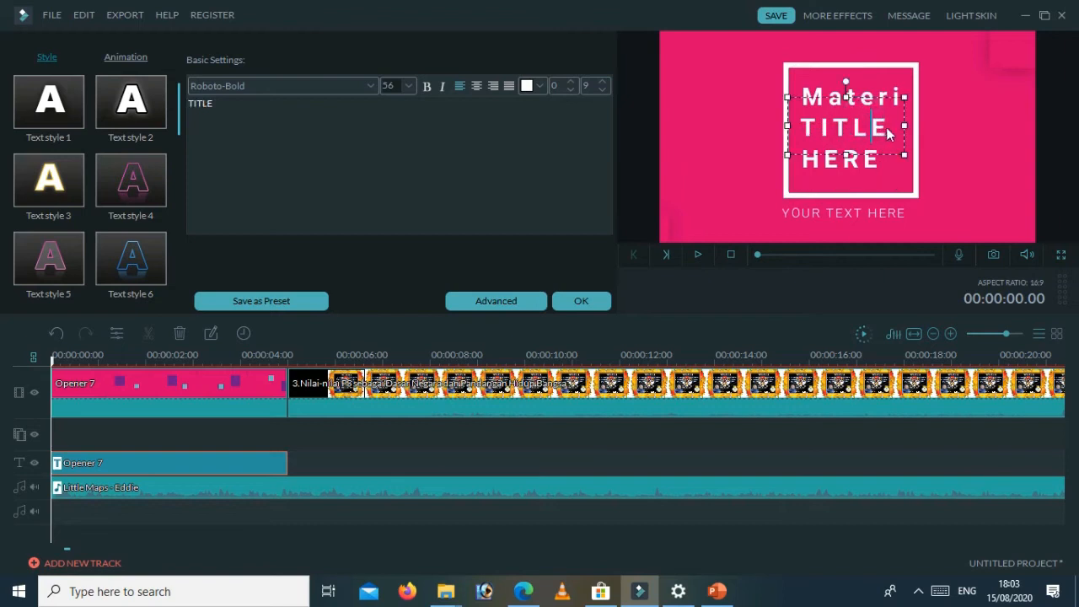
key(ctrl+a)
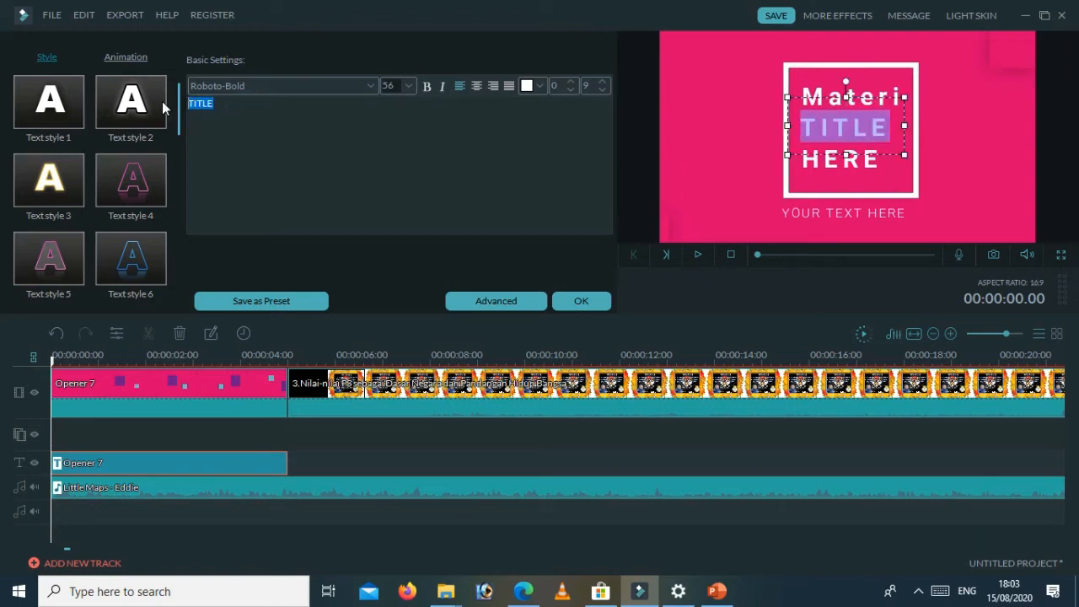
text(pertemua)
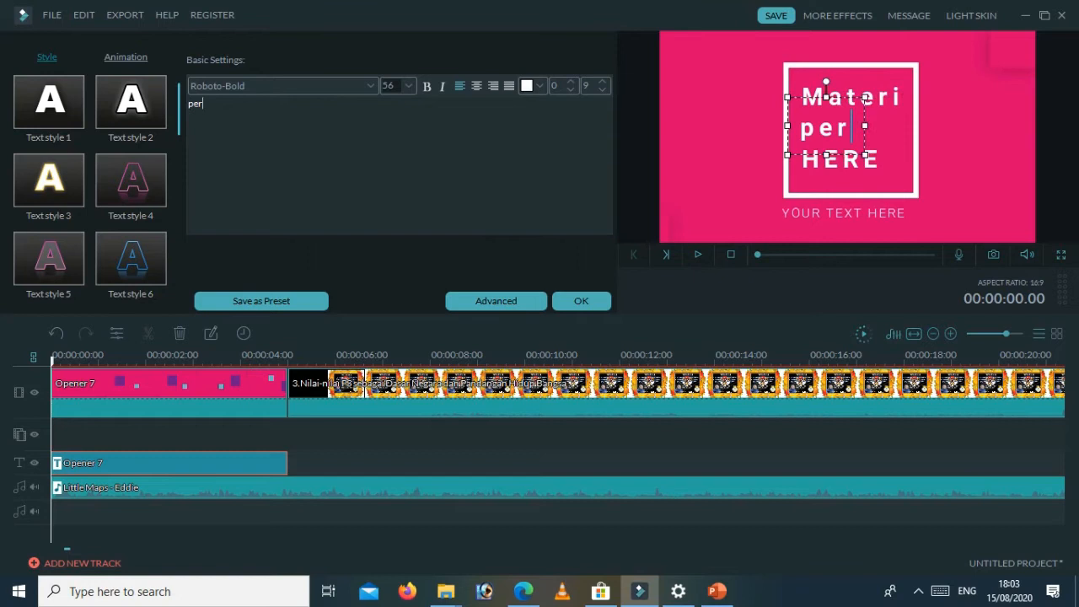
key(BackSpace)
key(BackSpace)
key(BackSpace)
key(BackSpace)
key(BackSpace)
key(BackSpace)
key(BackSpace)
key(BackSpace)
text(Pertemuan)
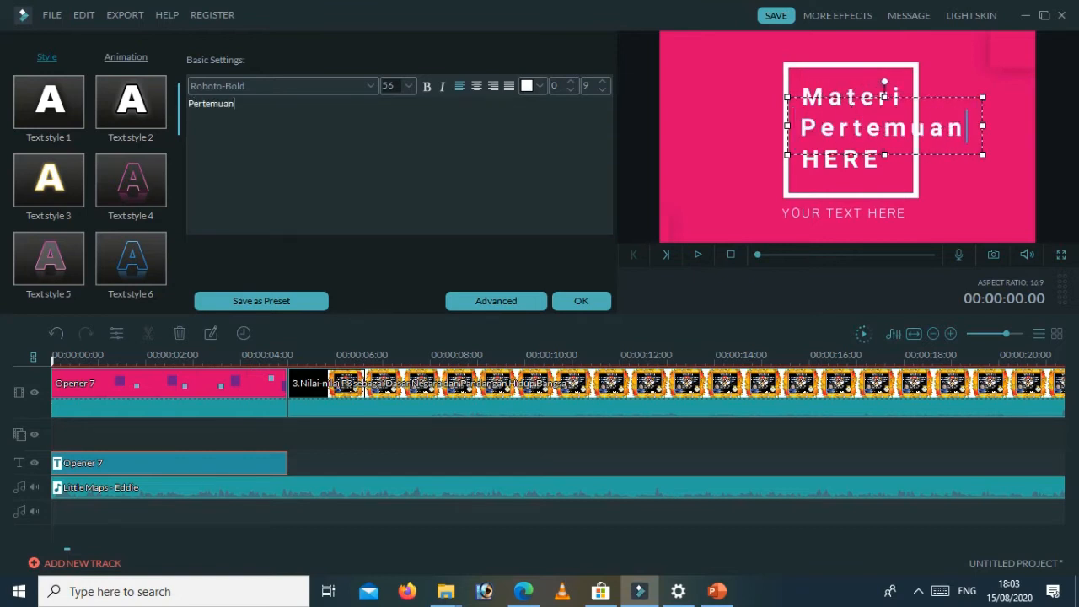
Step: Complete the opener's second title line so it reads "Pertemuan 3"
text( 3)
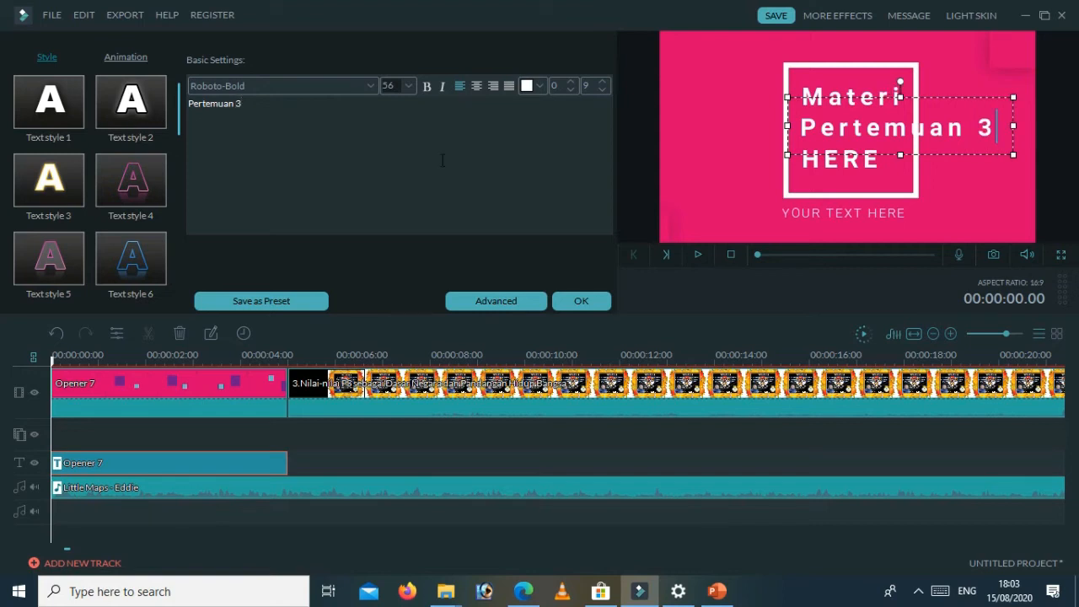
click(812, 73)
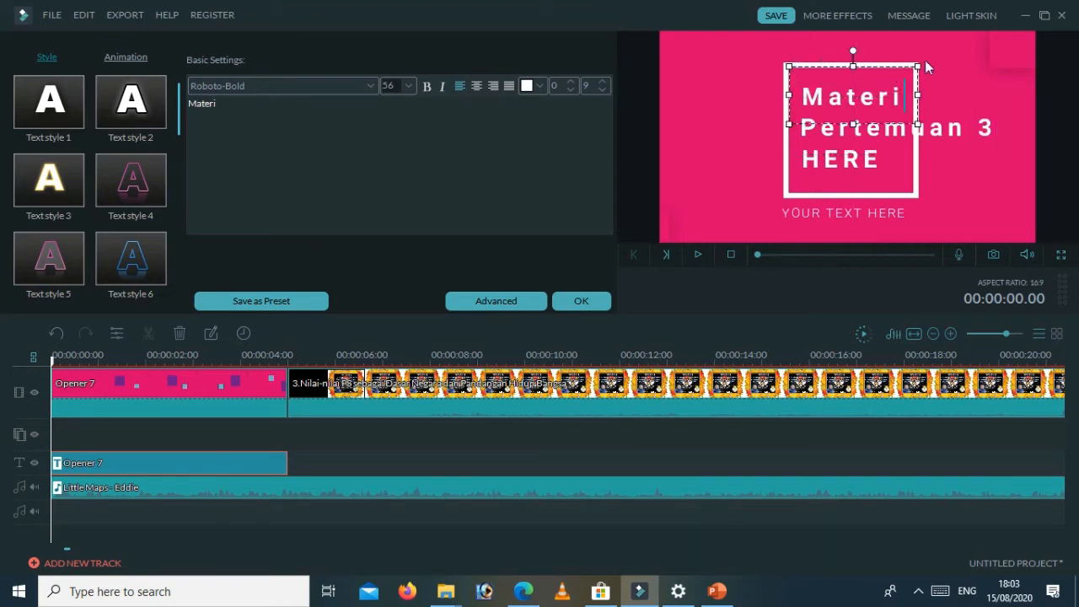
click(839, 202)
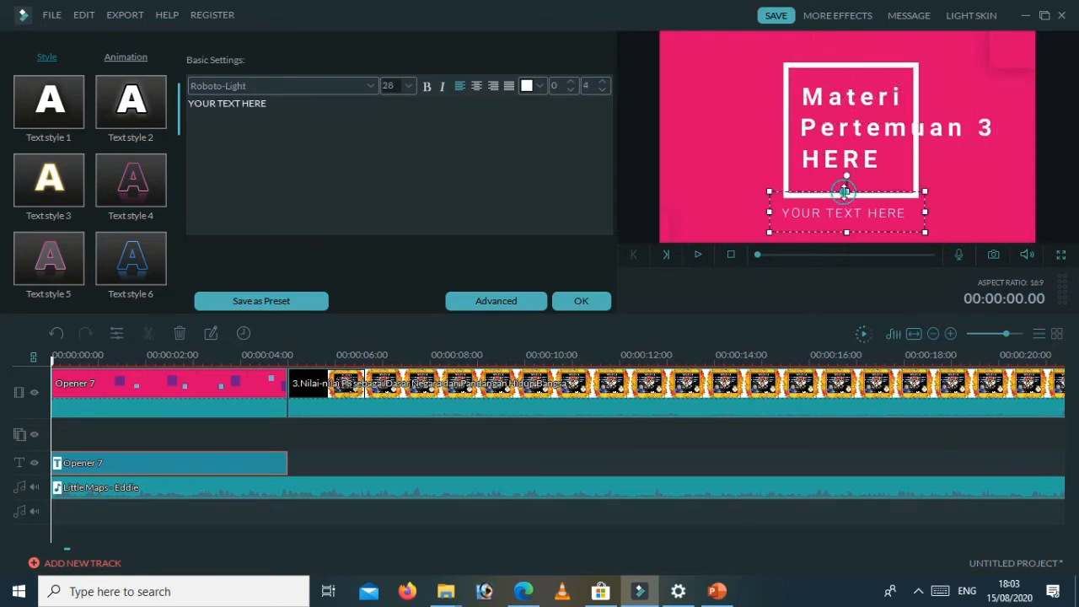
click(932, 127)
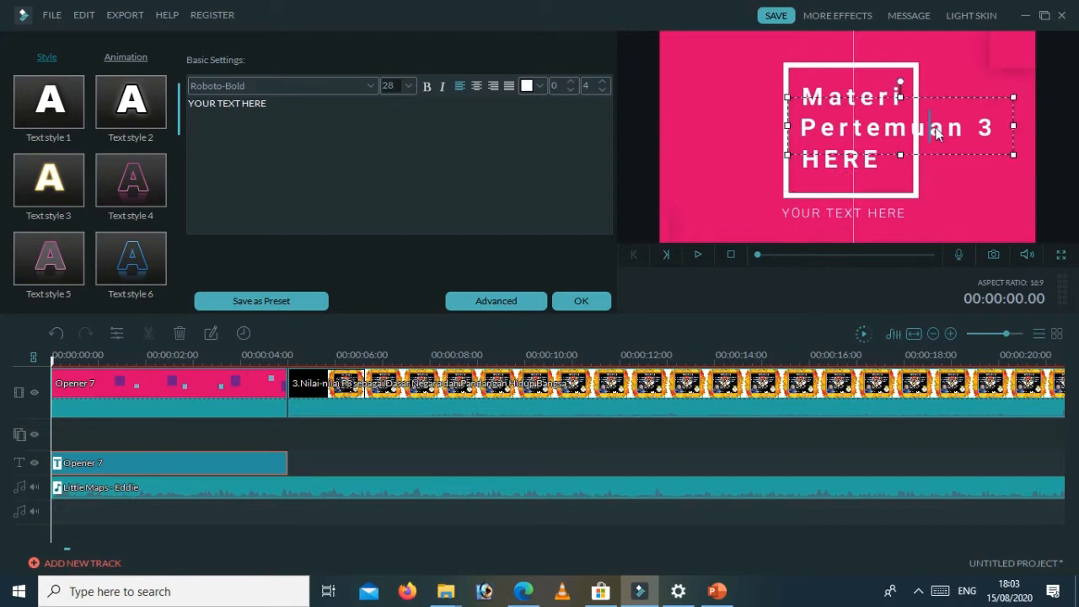
click(920, 191)
click(918, 131)
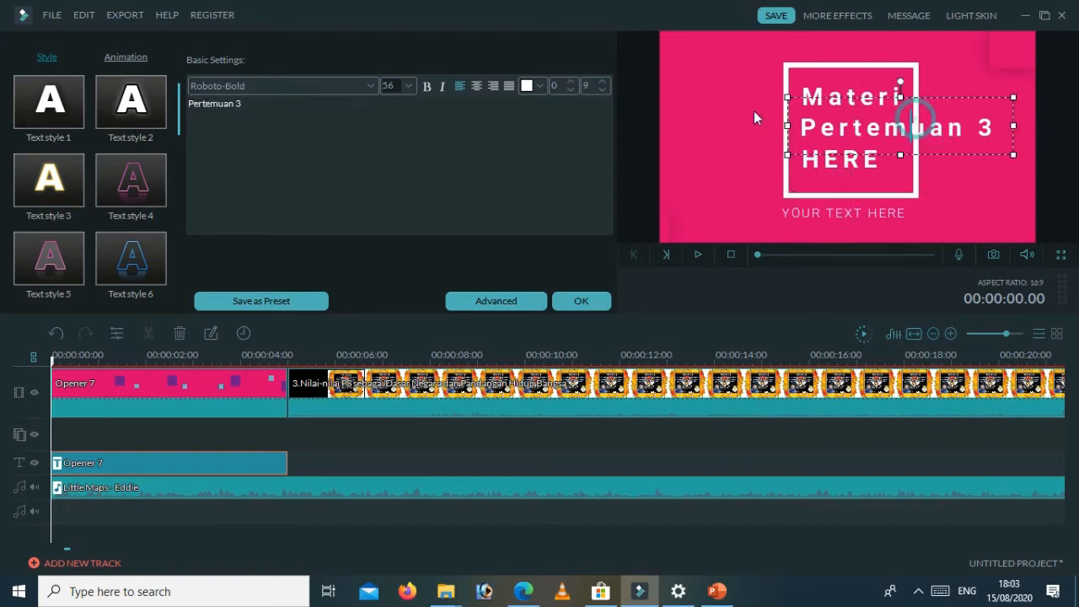
Step: Enlarge the opener's white square frame so it is wide enough for the "Pertemuan 3" line
click(798, 198)
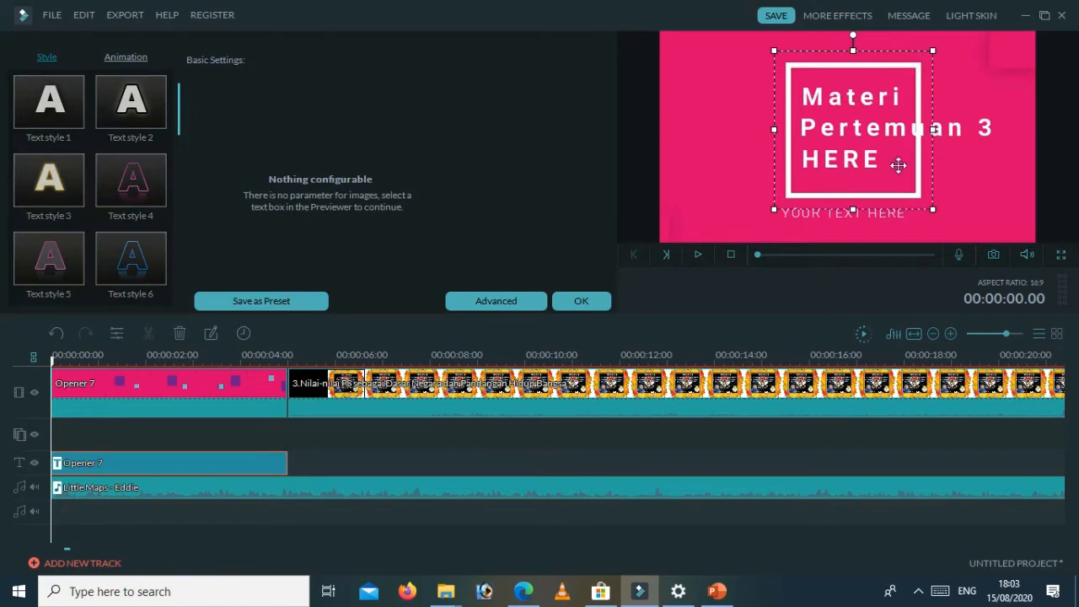
click(925, 205)
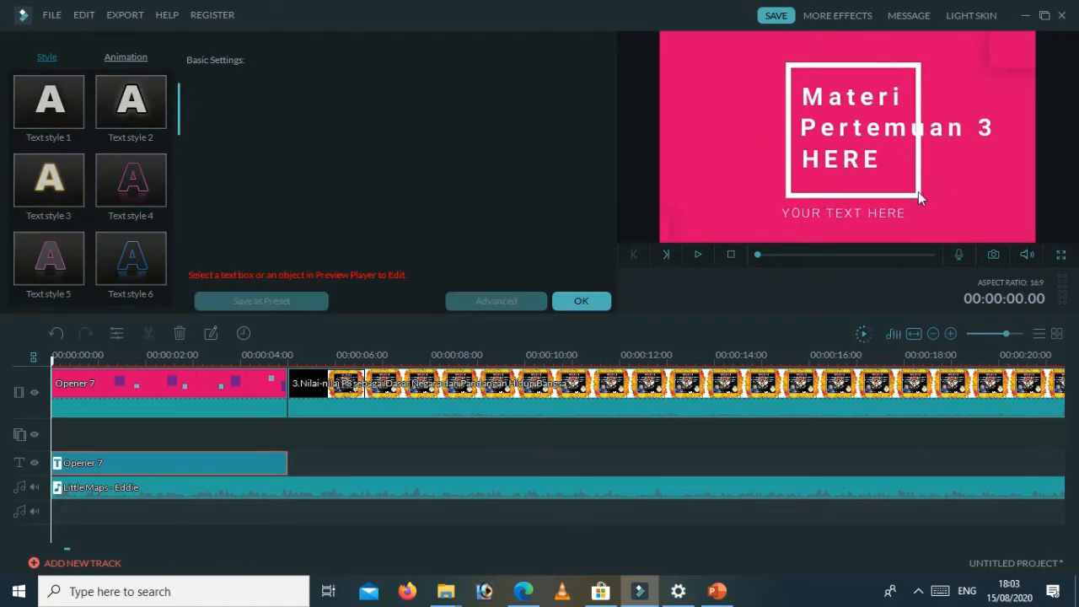
click(918, 194)
click(926, 189)
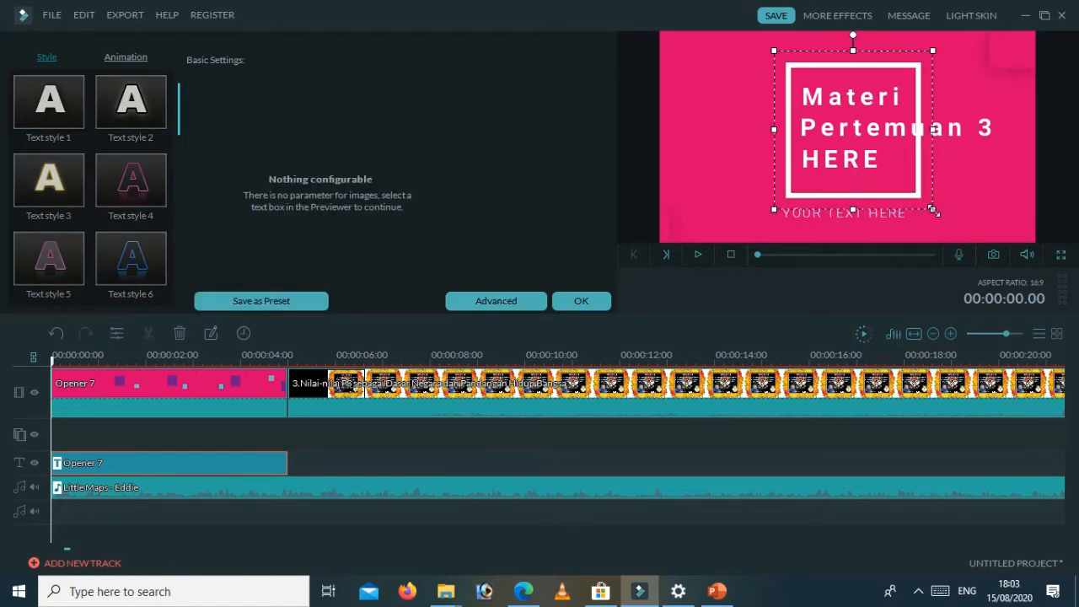
drag(932, 208, 1016, 194)
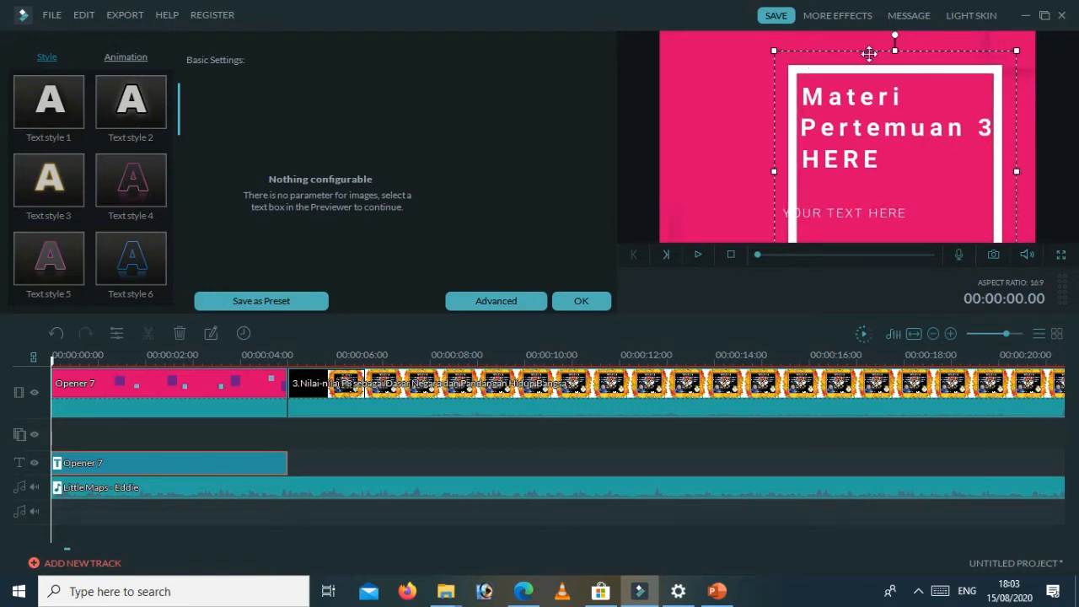
Step: Reposition the enlarged white frame so its upper edge sits above the "Materi" line
drag(895, 50, 915, 98)
click(911, 91)
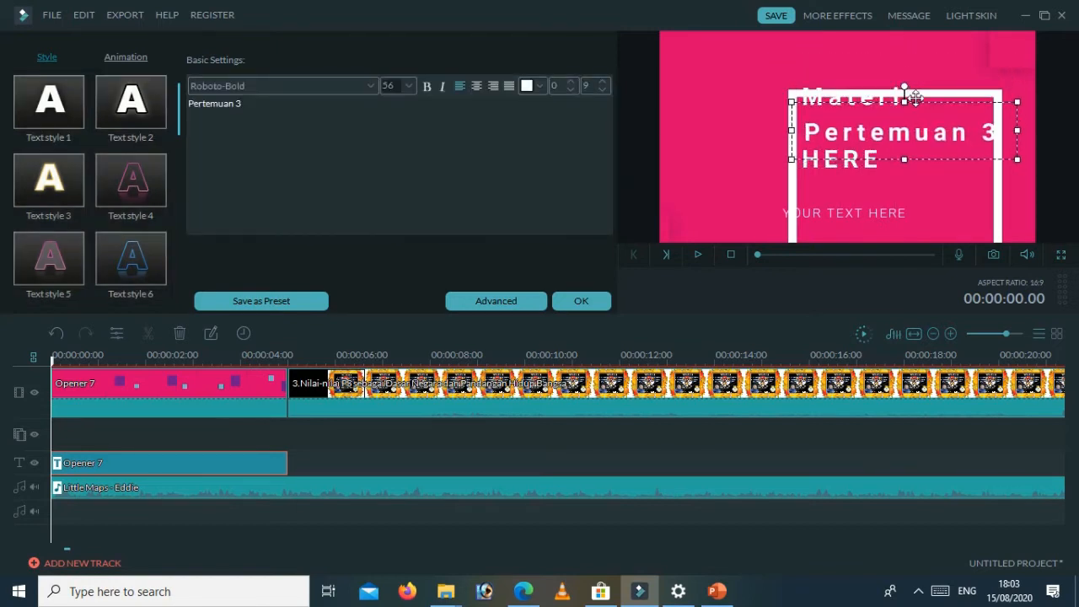
click(981, 75)
drag(982, 76, 990, 24)
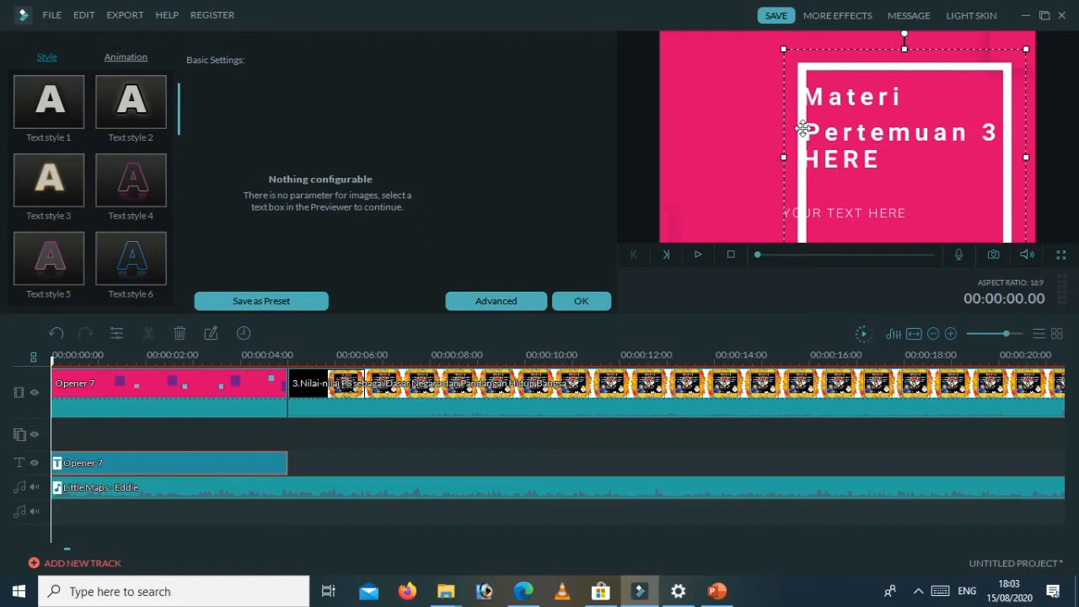
Step: Move the "Materi" line inside the frame and shrink the "Pertemuan 3" line to fit between the frame's sides
click(841, 99)
click(841, 98)
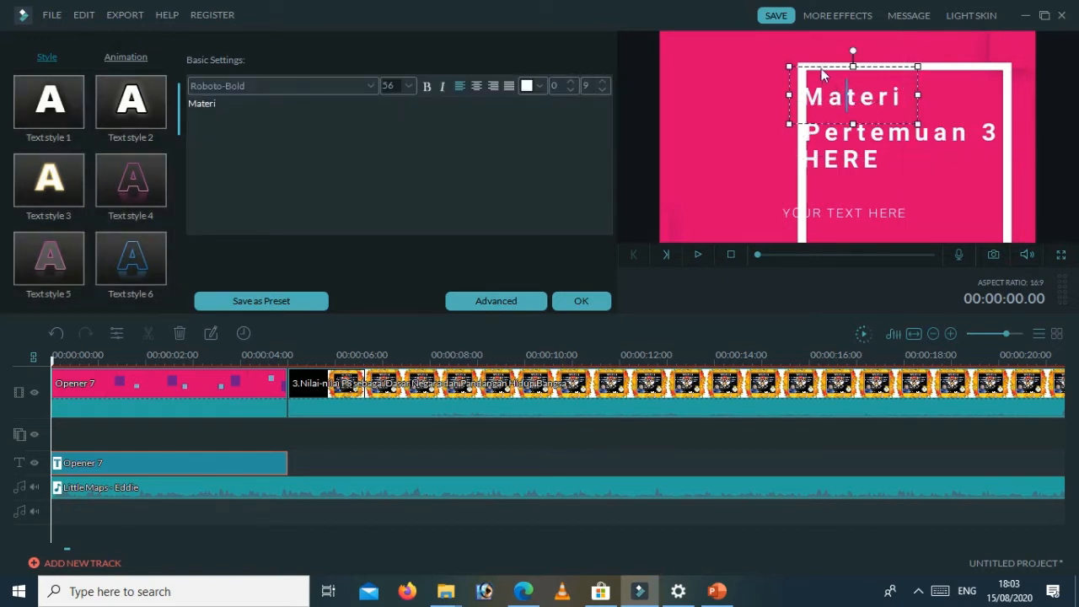
drag(824, 63, 837, 69)
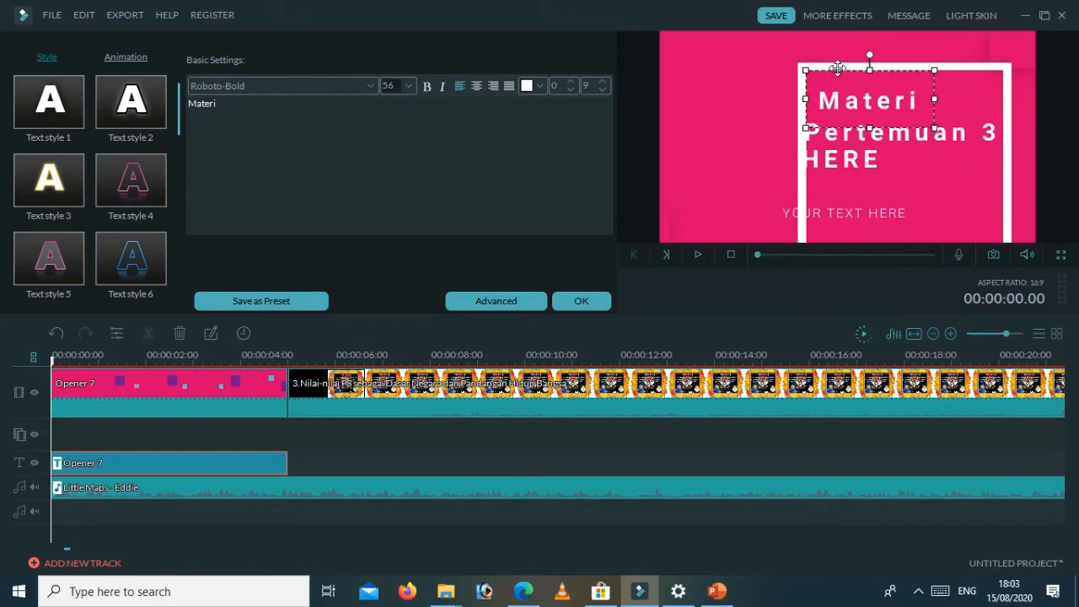
click(893, 145)
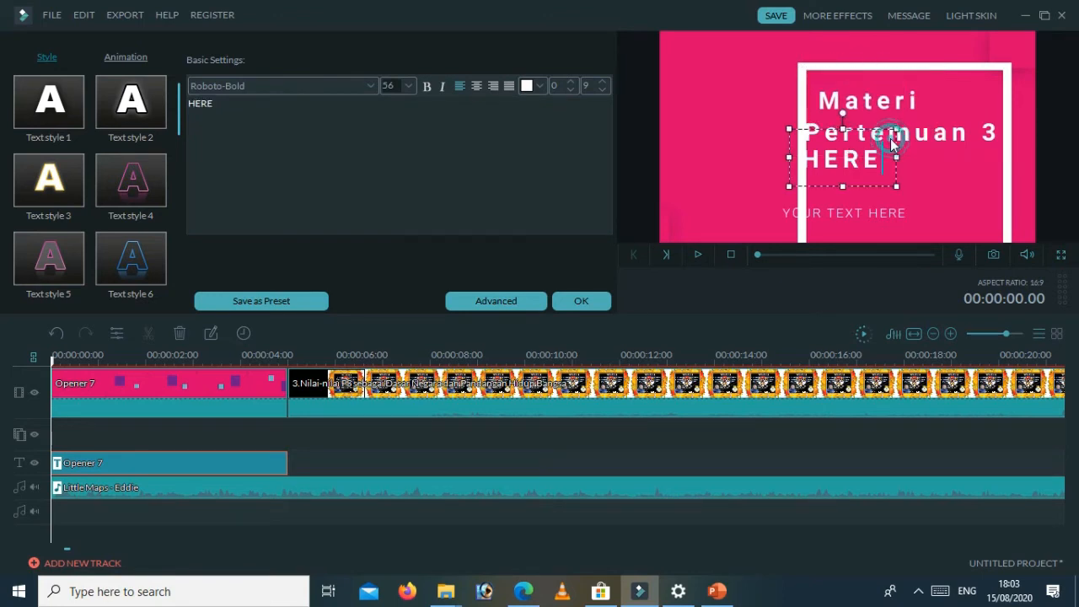
double_click(953, 131)
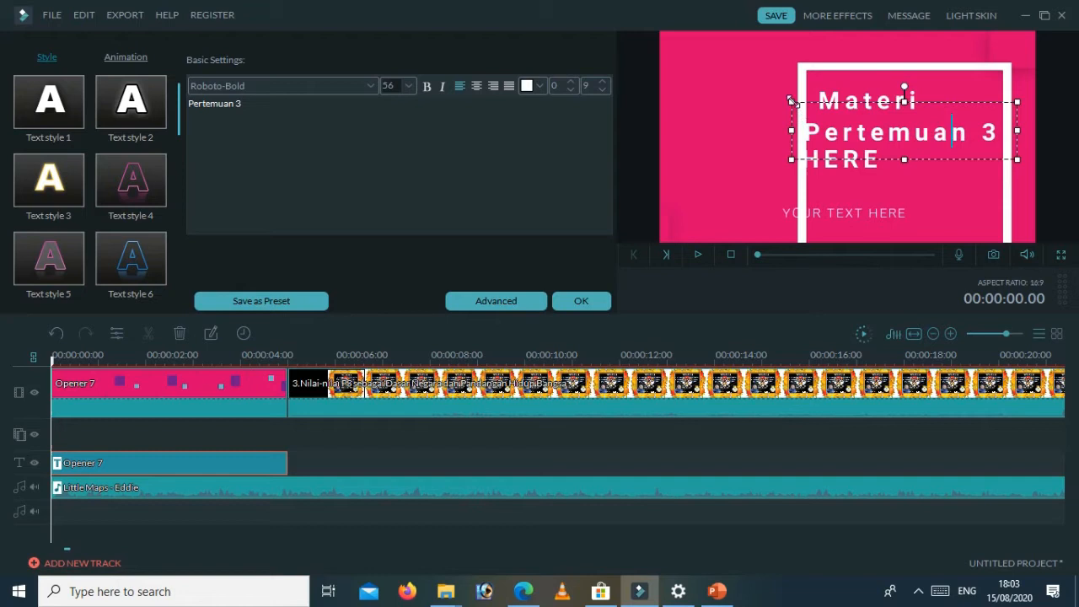
drag(790, 101, 841, 104)
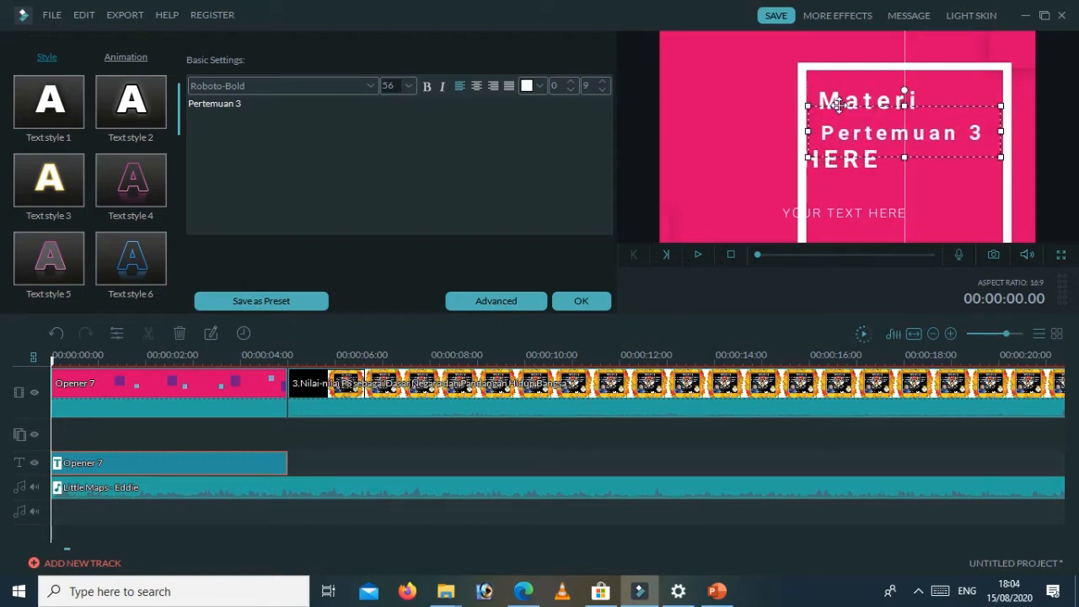
Step: Move the "HERE" line inside the frame below "Pertemuan 3" and select its text for replacement
click(856, 168)
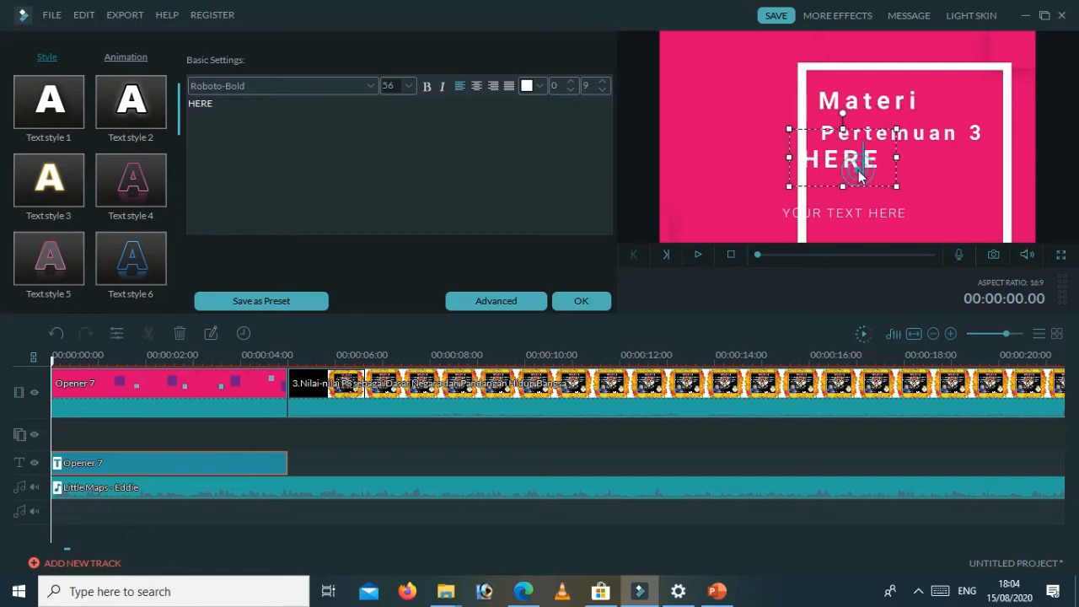
drag(854, 126, 884, 141)
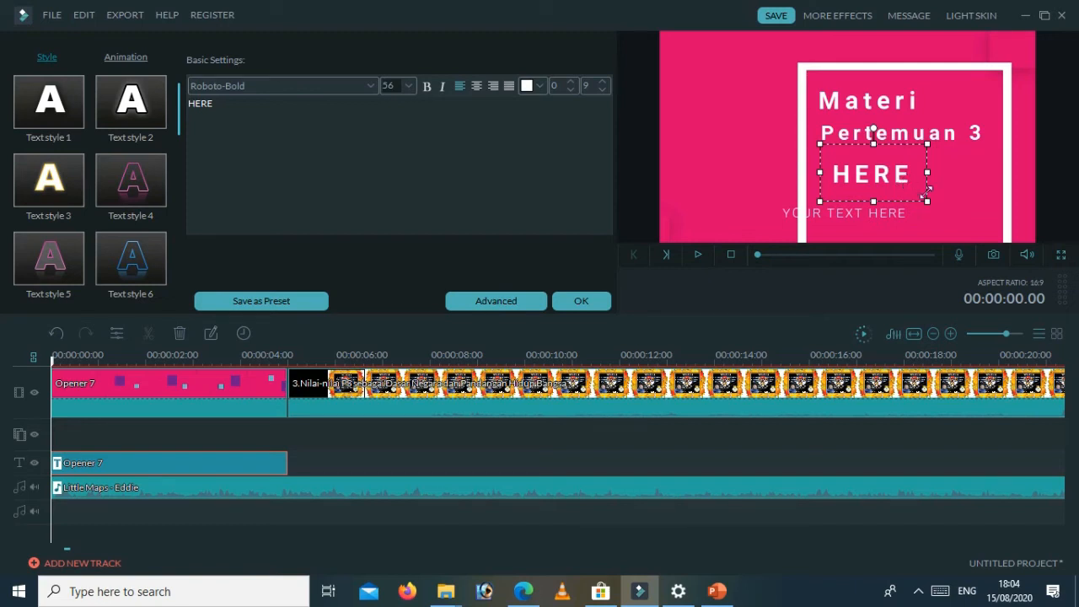
double_click(253, 106)
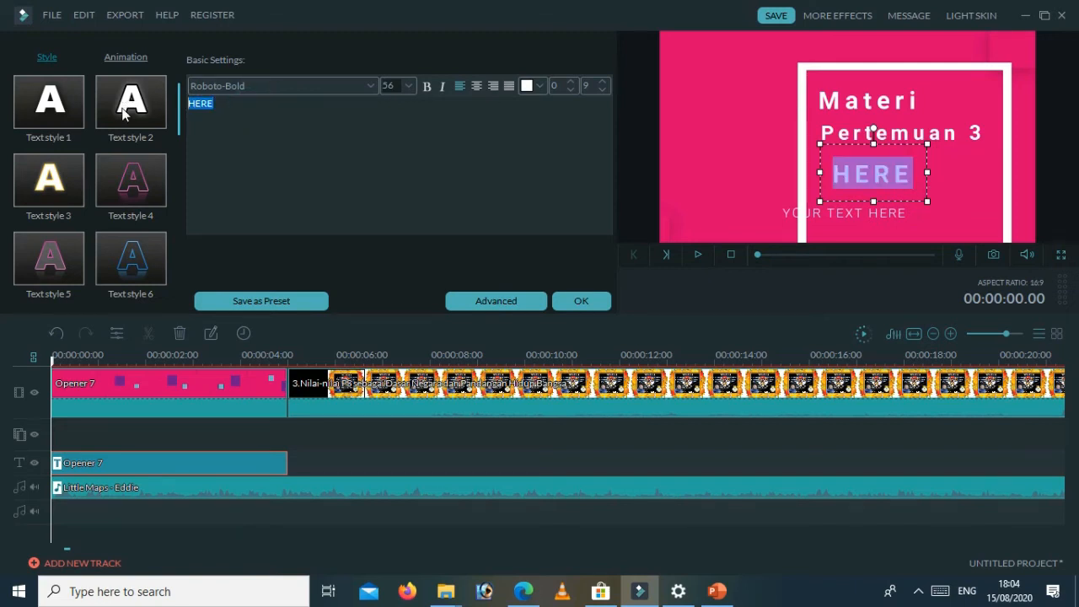
text(Pendidikan)
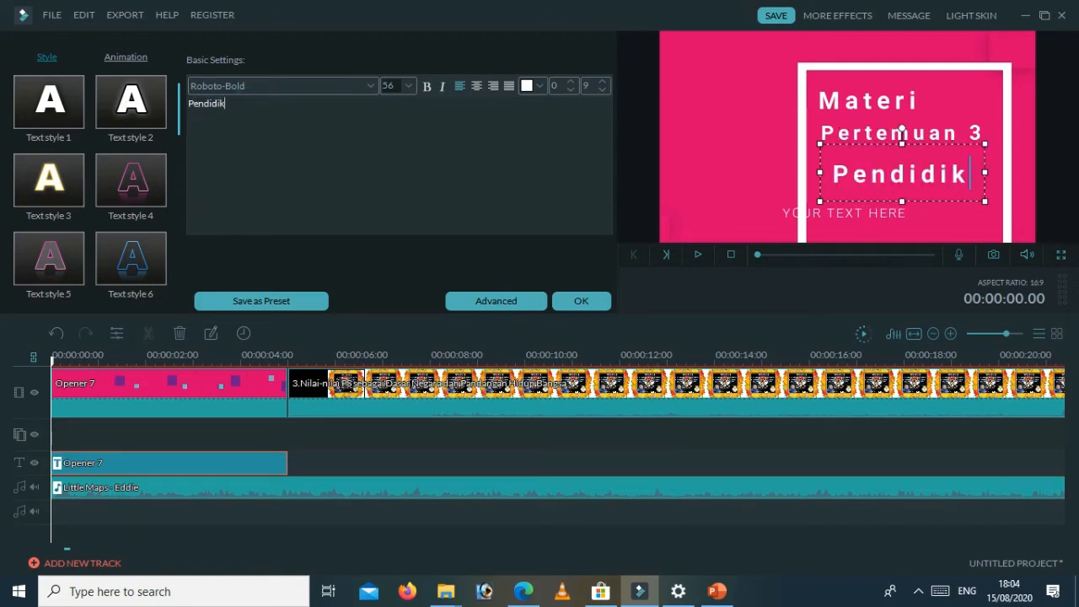
key(BackSpace)
key(BackSpace)
key(BackSpace)
key(BackSpace)
key(BackSpace)
key(BackSpace)
key(BackSpace)
key(BackSpace)
key(BackSpace)
key(BackSpace)
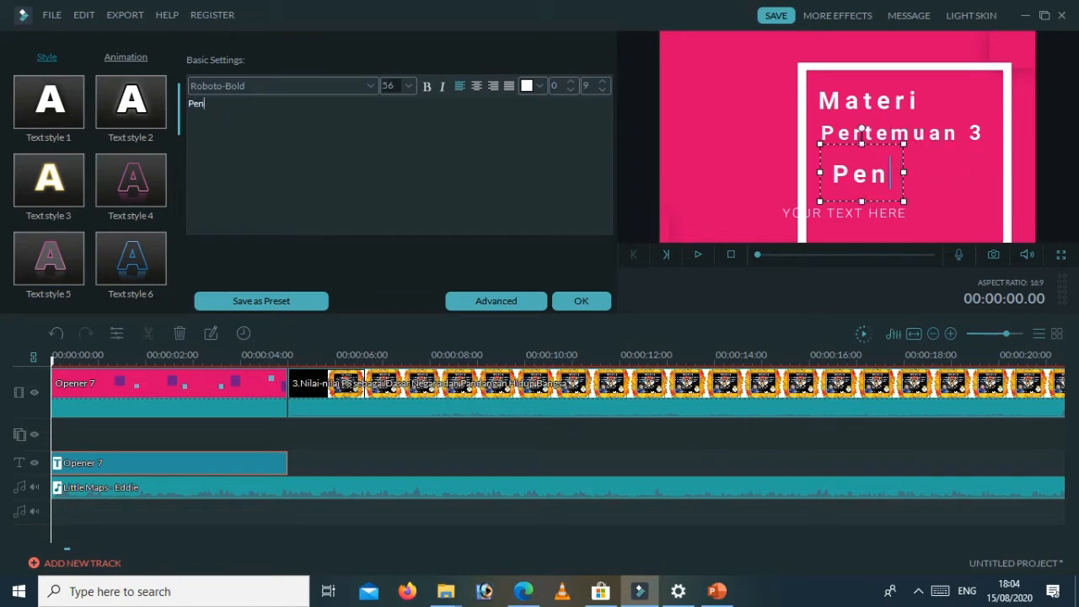
Step: Enter "PPKN" as the opener's third title line
text(pk)
key(BackSpace)
key(BackSpace)
text(PKN)
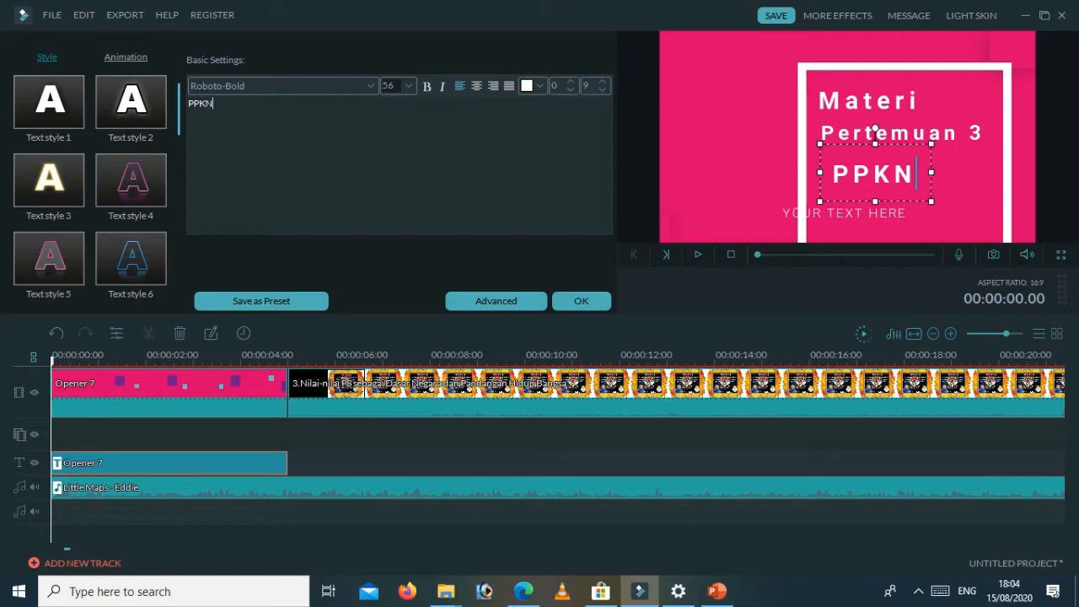
Step: Move the "YOUR TEXT HERE" line inside the frame and shift "PPKN" to line up with the start of "Pertemuan 3"
click(797, 215)
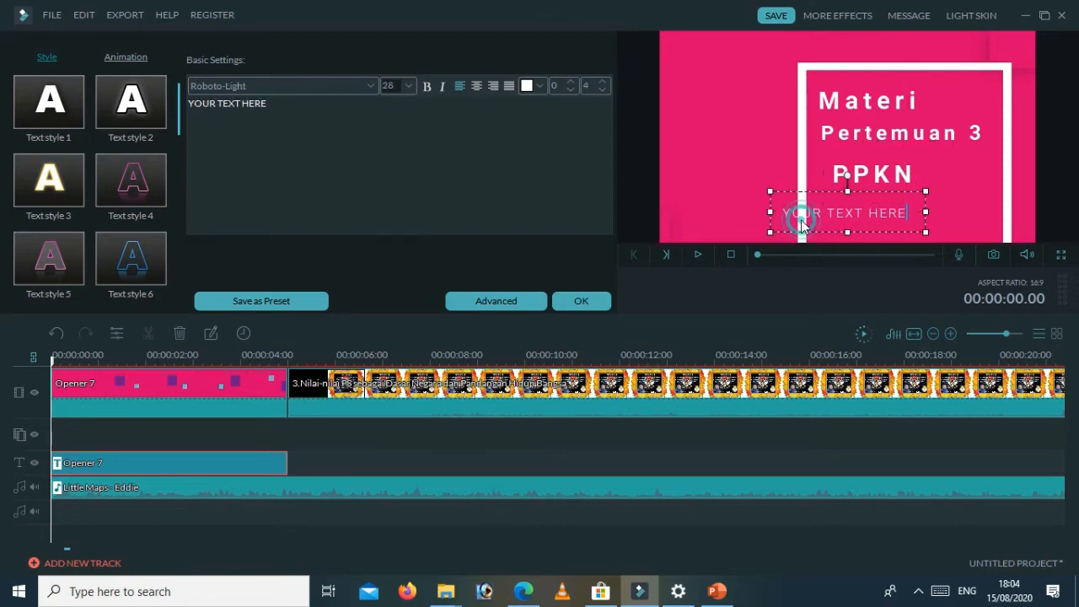
drag(785, 192, 831, 193)
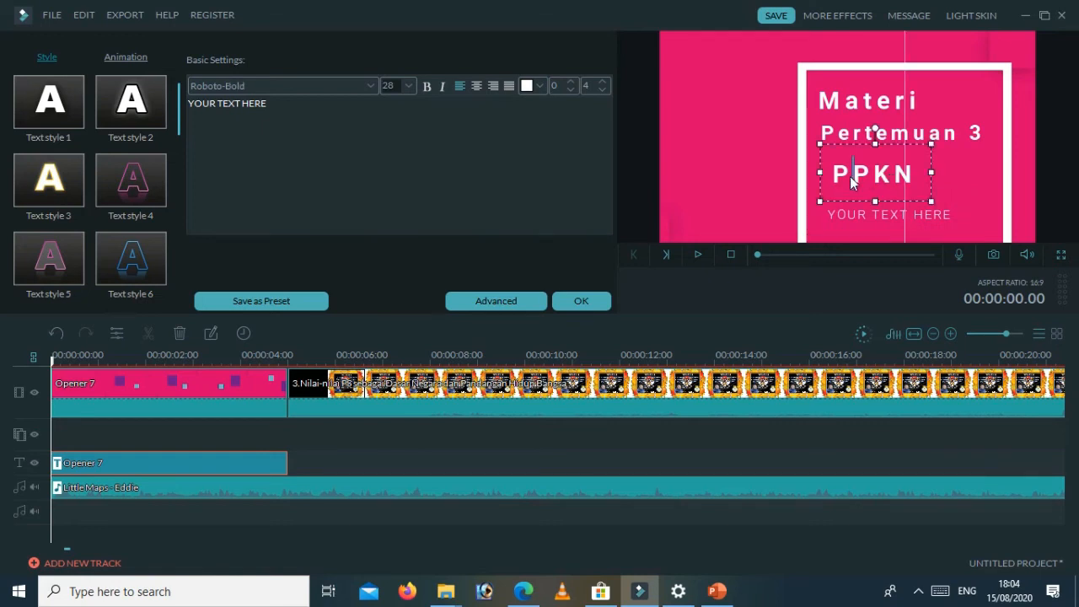
click(851, 173)
drag(843, 142, 846, 142)
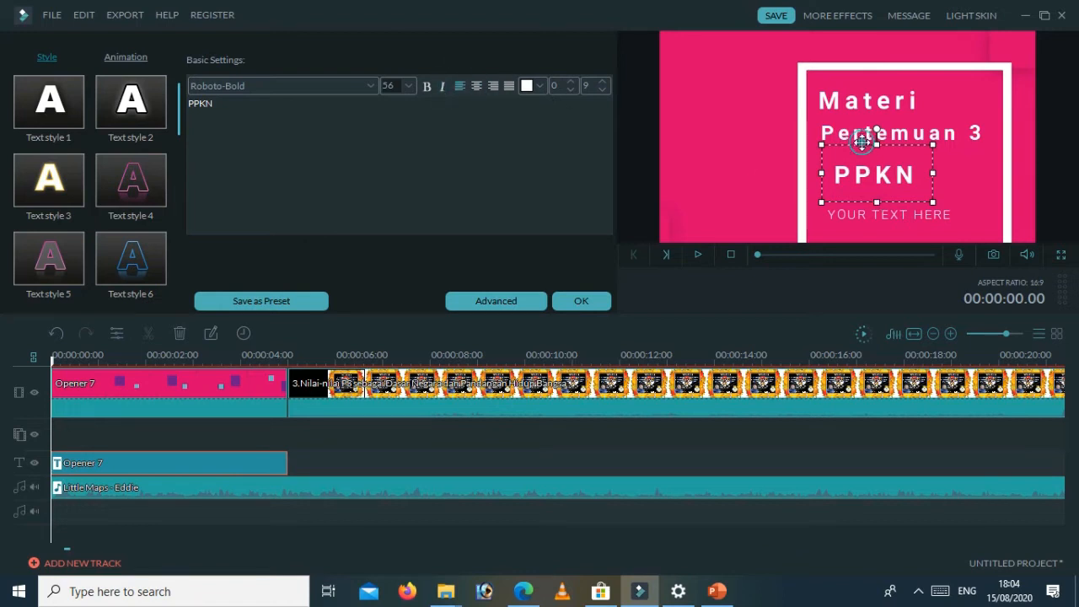
drag(863, 142, 851, 141)
Step: Nudge the "Materi" line so its start aligns with the "Pertemuan 3" and "PPKN" lines
click(841, 108)
click(831, 91)
click(836, 89)
drag(830, 70, 832, 69)
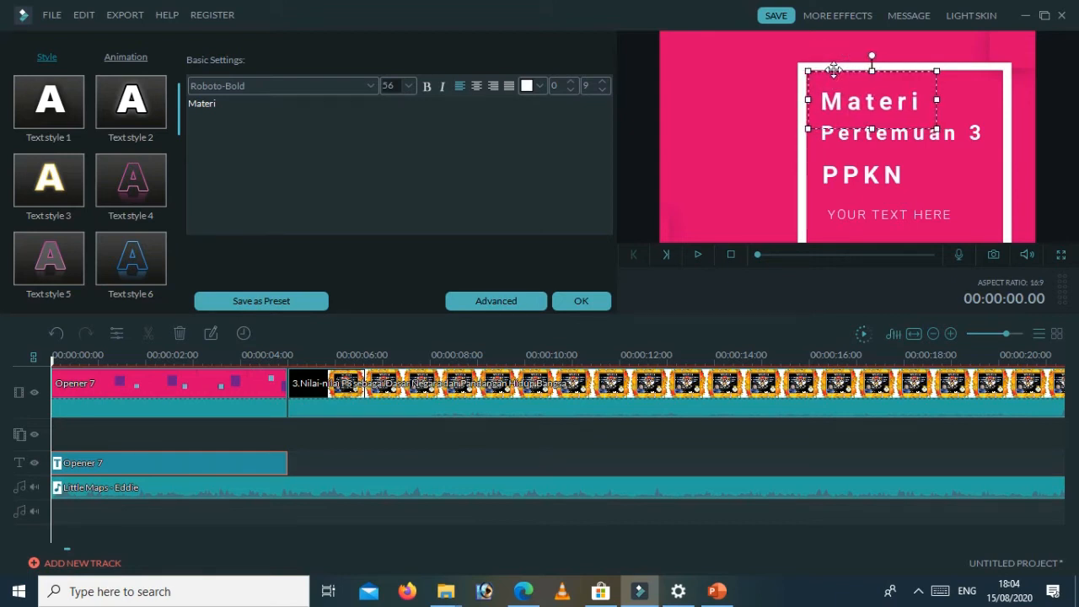
click(860, 175)
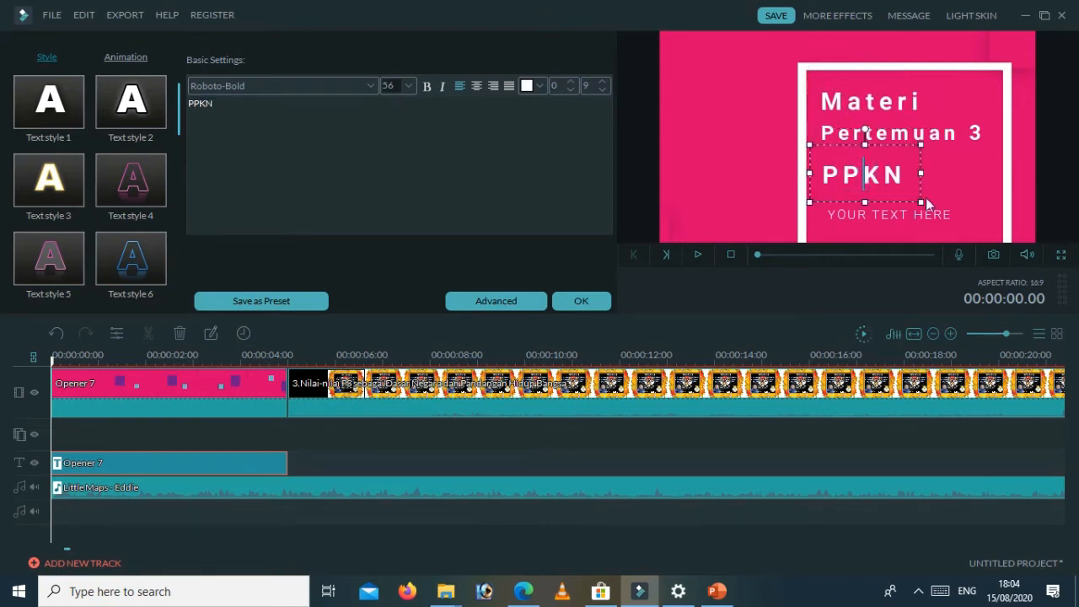
Step: Replace the "YOUR TEXT HERE" line with "By." followed by the author's name
click(918, 213)
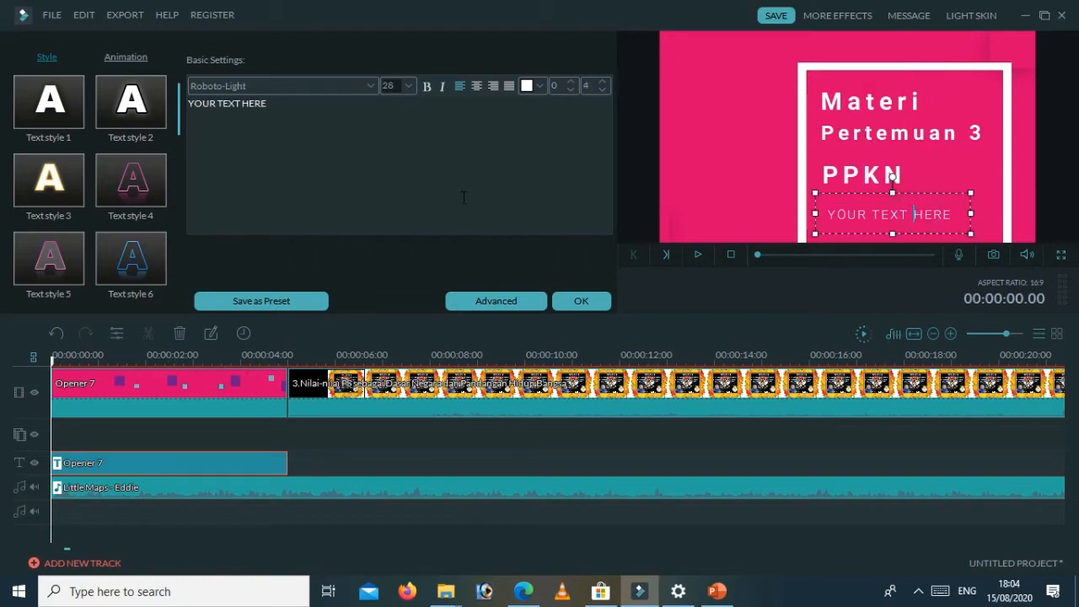
triple_click(275, 111)
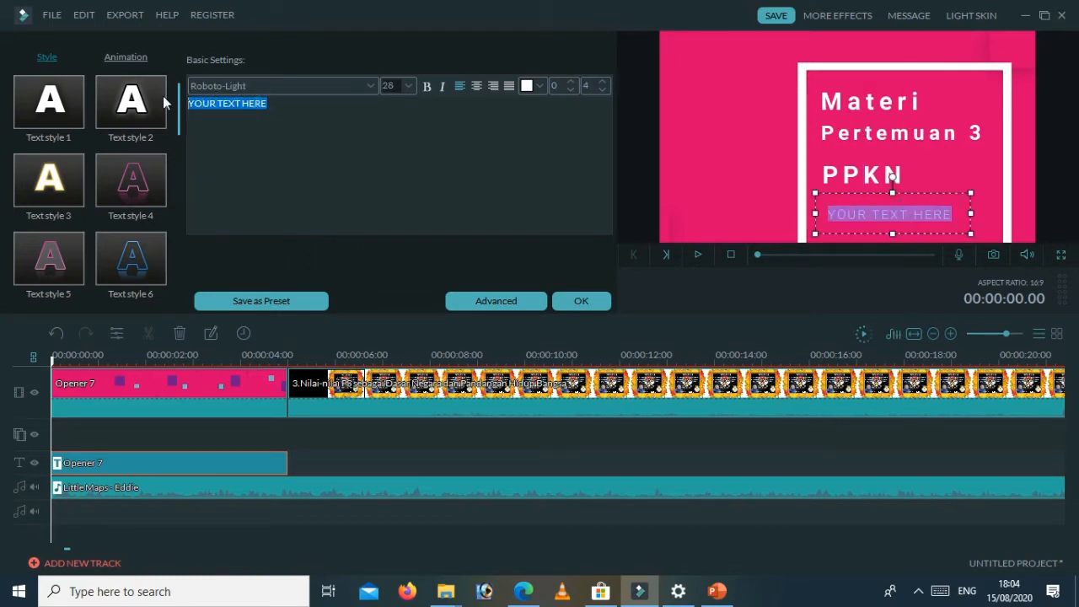
text(by)
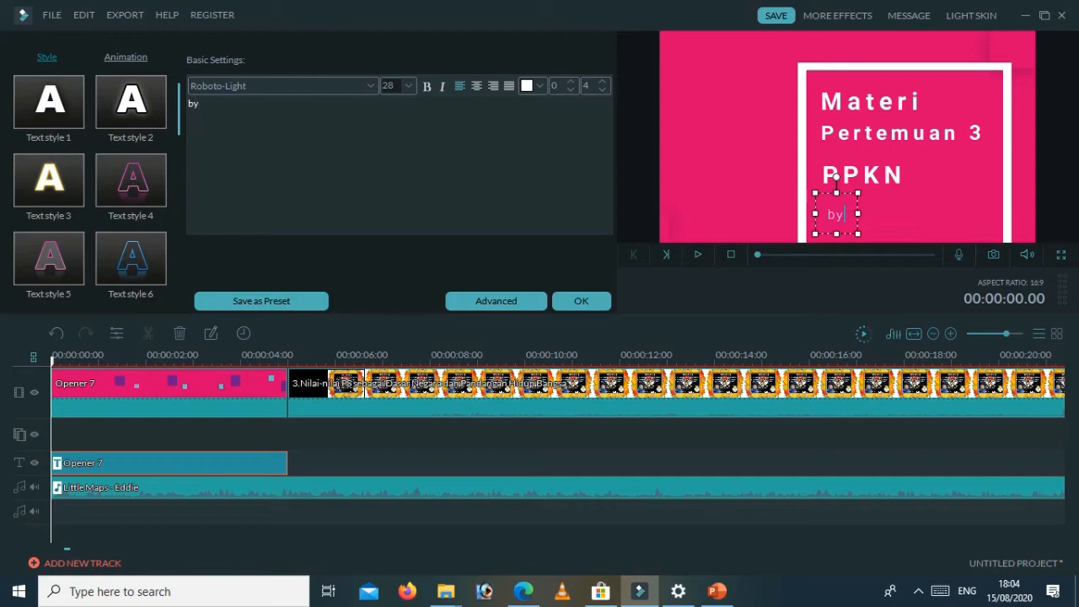
text(.)
key(BackSpace)
key(BackSpace)
key(BackSpace)
key(BackSpace)
text(By. )
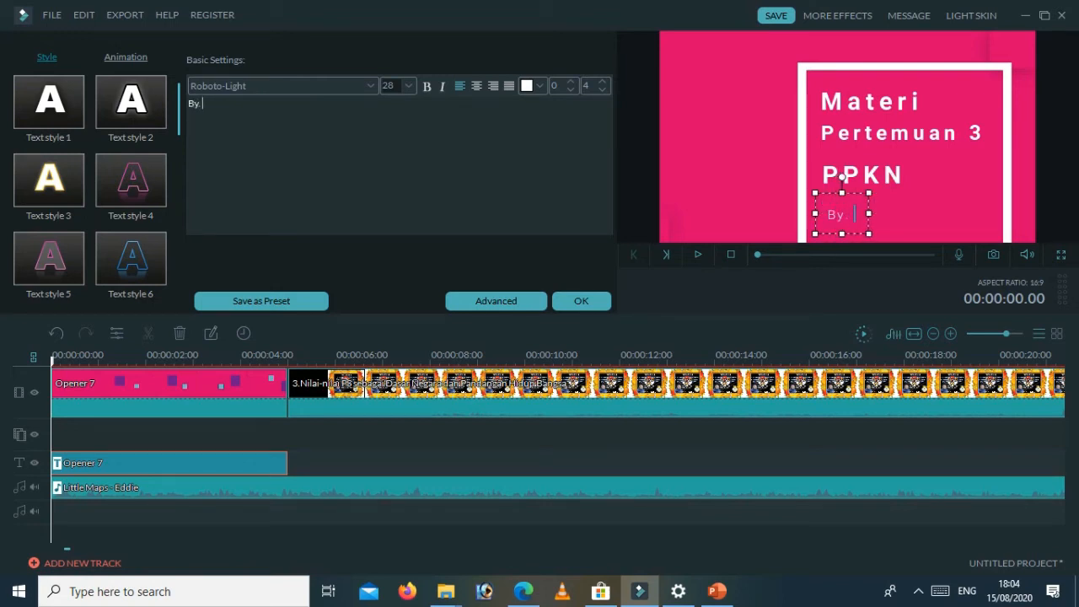
text(Melsya L)
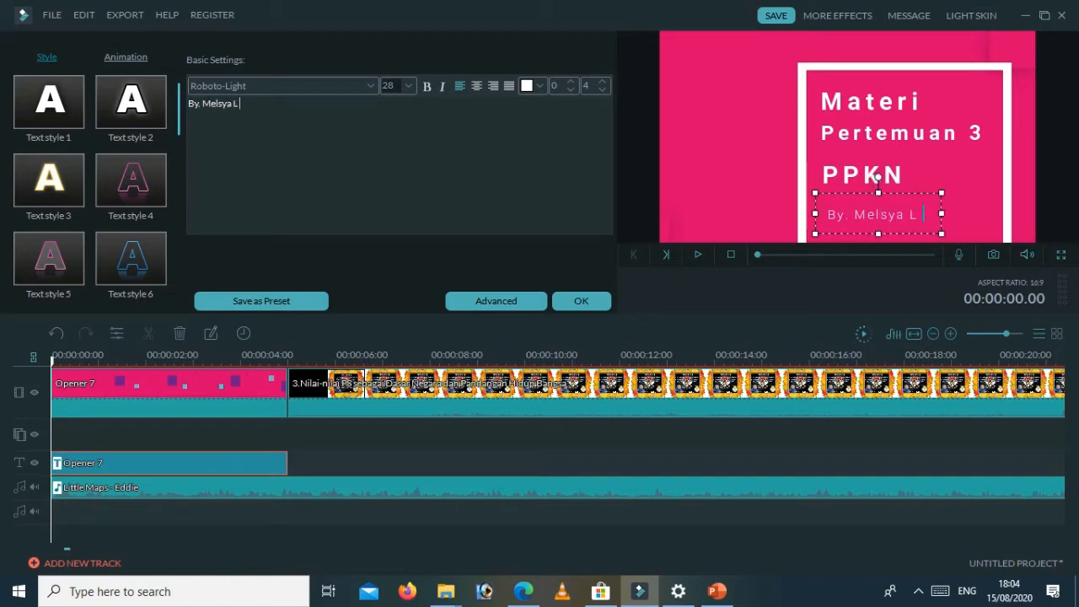
text( Nanuru, S)
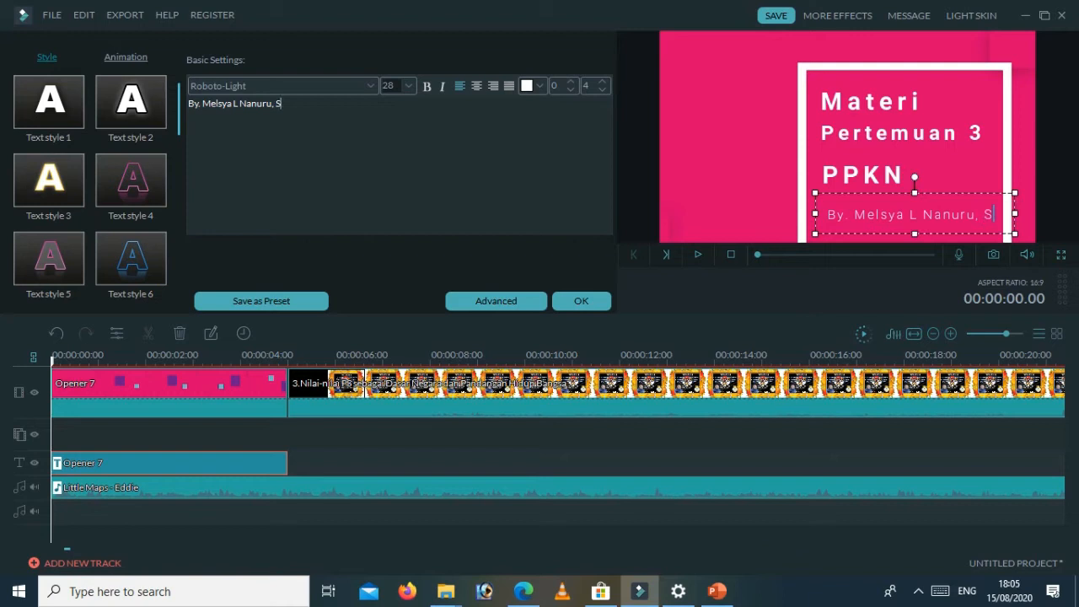
Step: Replace the author line at the bottom of the opener title with "SMP Negeri 1 Kota Sorong"
key(BackSpace)
key(BackSpace)
key(BackSpace)
key(BackSpace)
key(BackSpace)
key(BackSpace)
key(BackSpace)
key(BackSpace)
key(BackSpace)
key(BackSpace)
key(BackSpace)
key(BackSpace)
key(BackSpace)
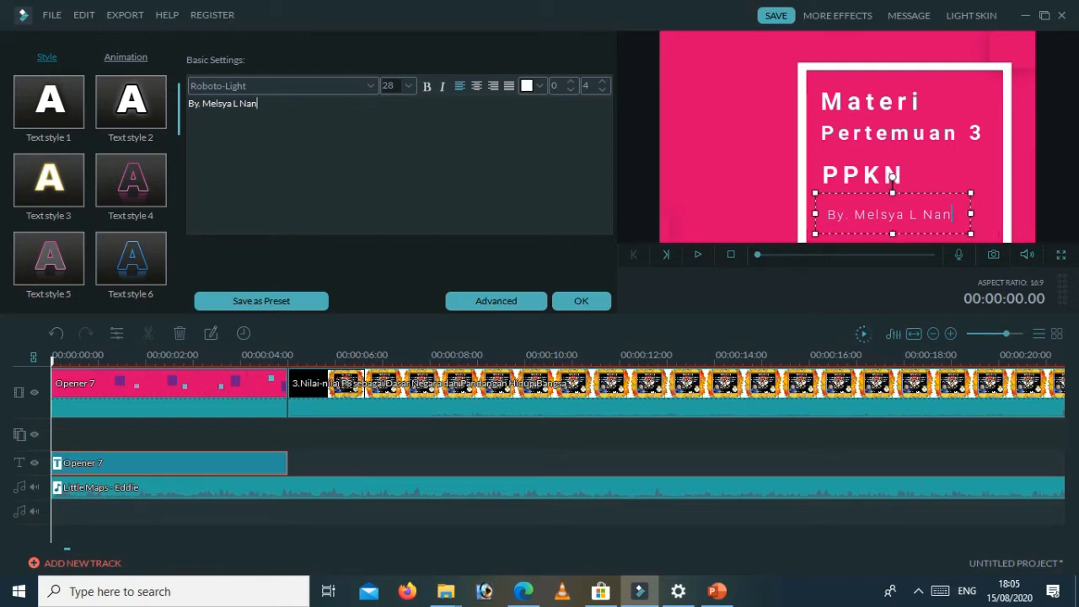
key(BackSpace)
key(BackSpace)
key(BackSpace)
key(BackSpace)
key(BackSpace)
key(BackSpace)
key(BackSpace)
key(BackSpace)
key(BackSpace)
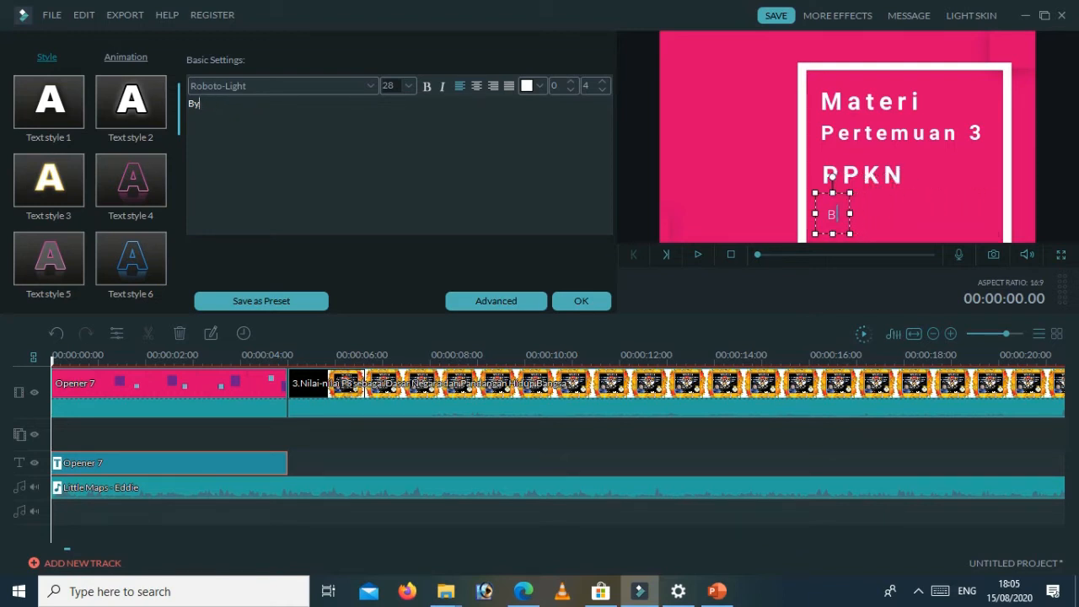
text(SMP Negeru)
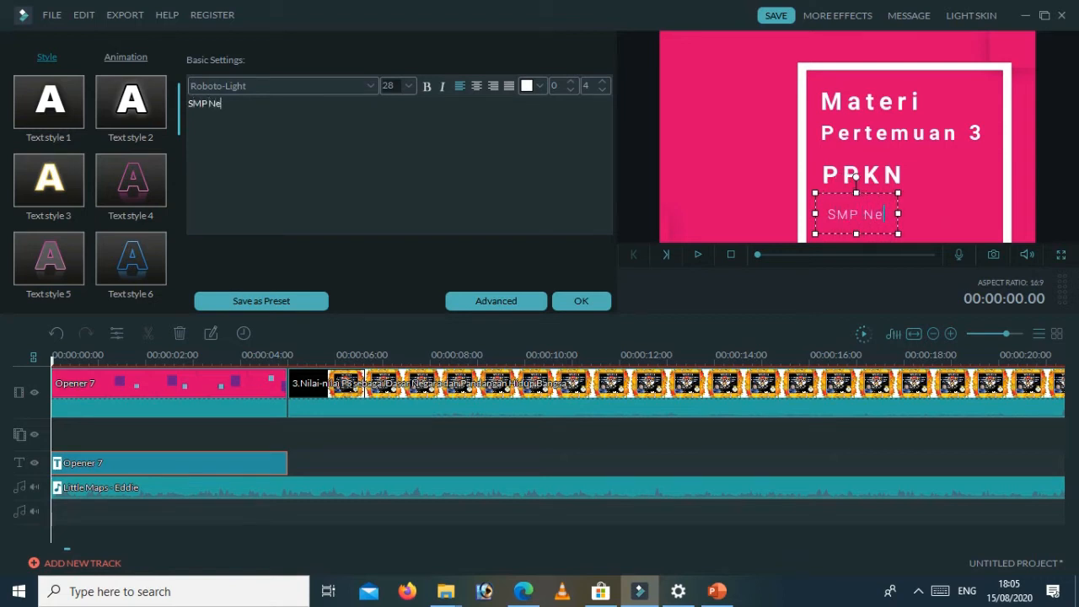
key(BackSpace)
key(BackSpace)
text(i 1 Kota Sorong)
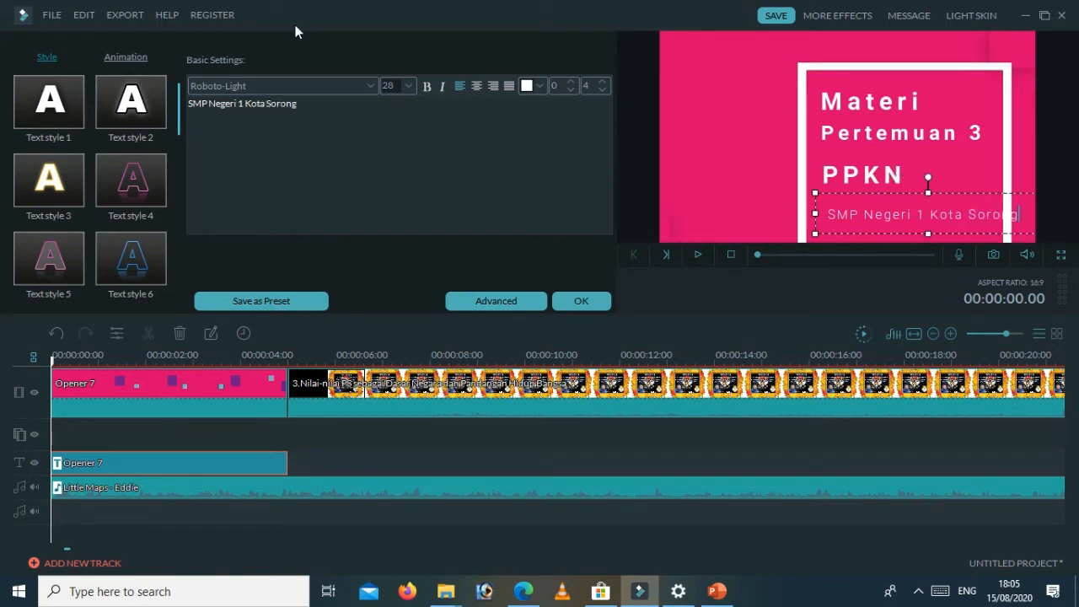
Step: Apply Text style 2 to the "SMP Negeri 1 Kota Sorong" line and resize it to roughly the frame's inner width, enlarging its letters slightly in height
drag(814, 194, 846, 199)
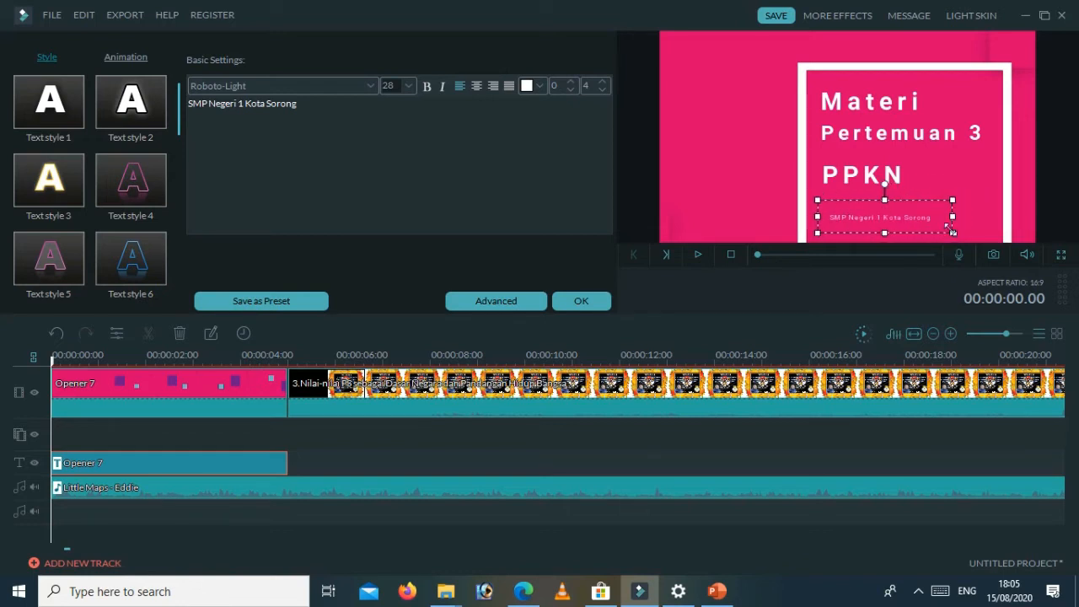
drag(953, 202, 1008, 193)
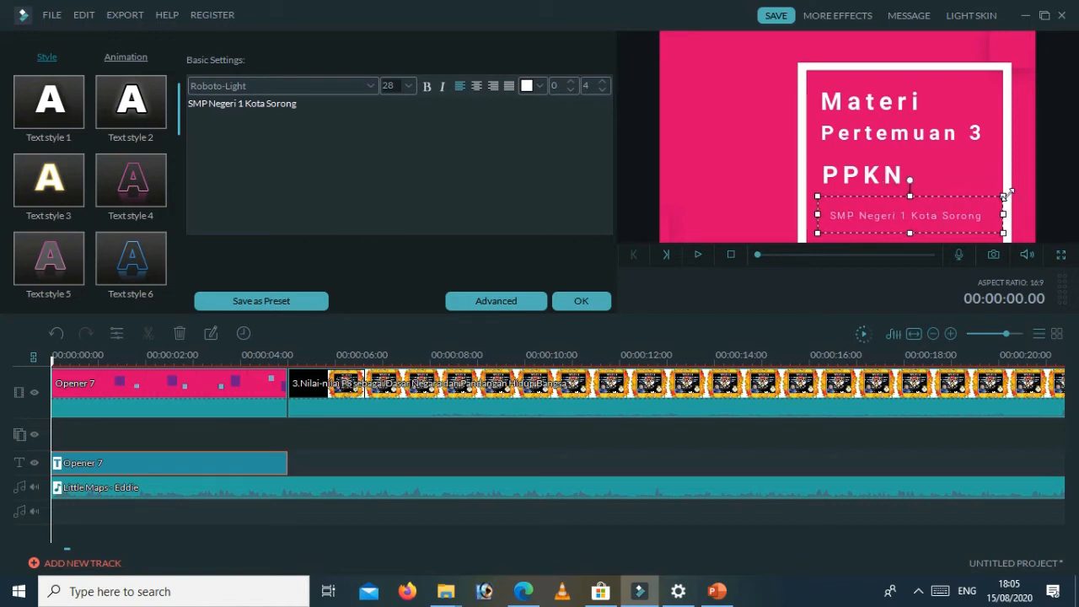
click(153, 102)
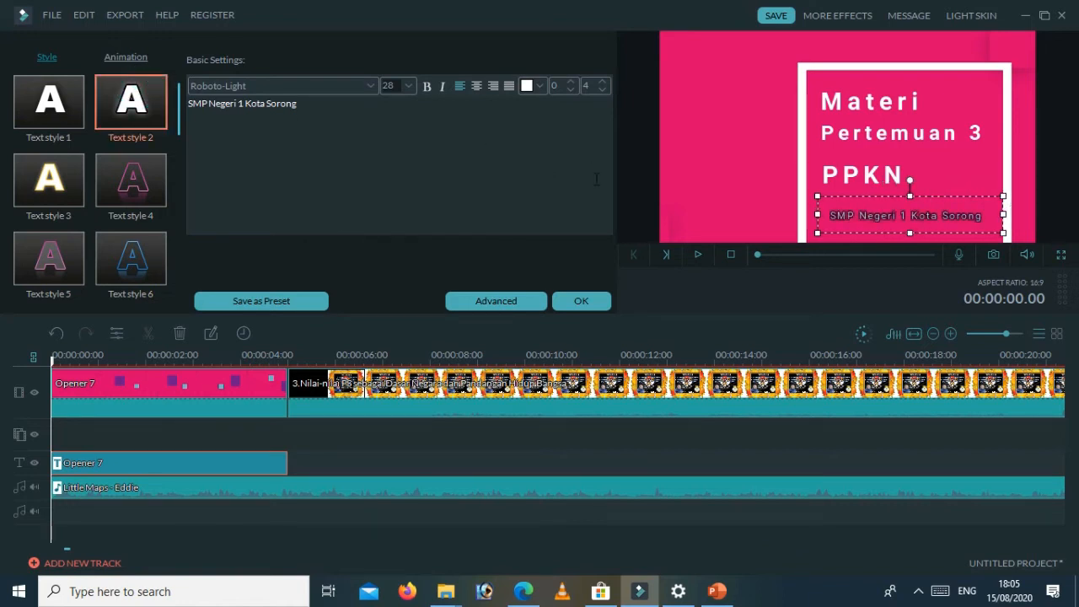
drag(911, 197, 910, 176)
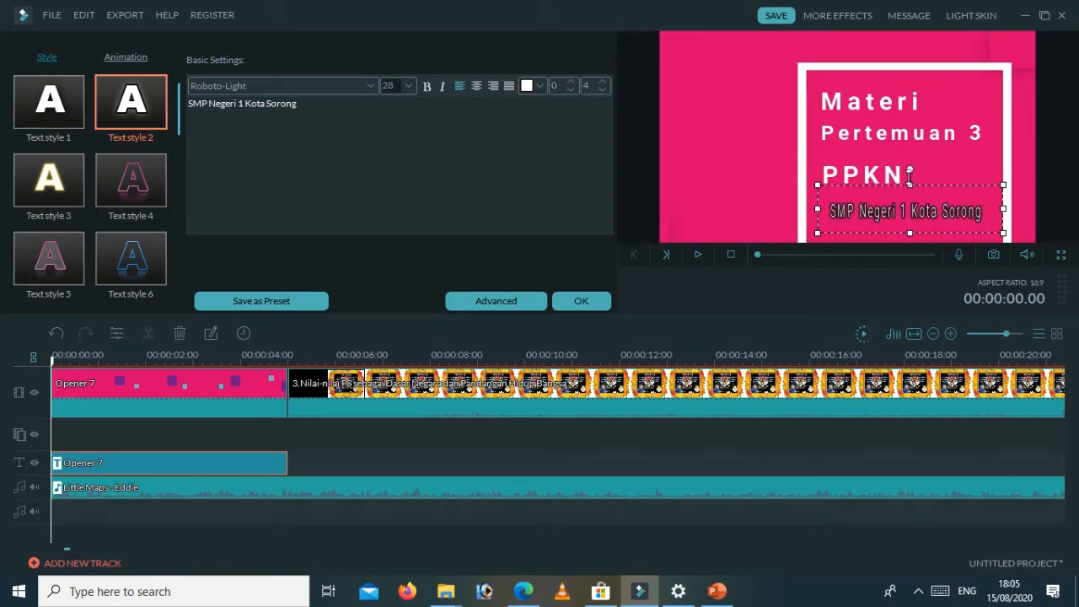
drag(911, 235, 912, 242)
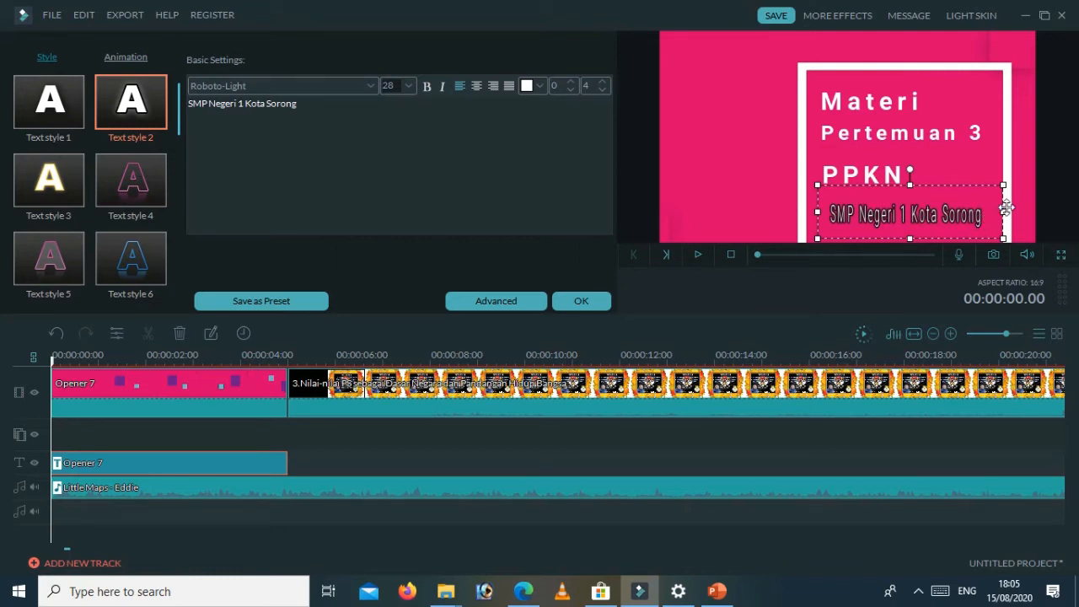
drag(1003, 211, 1016, 212)
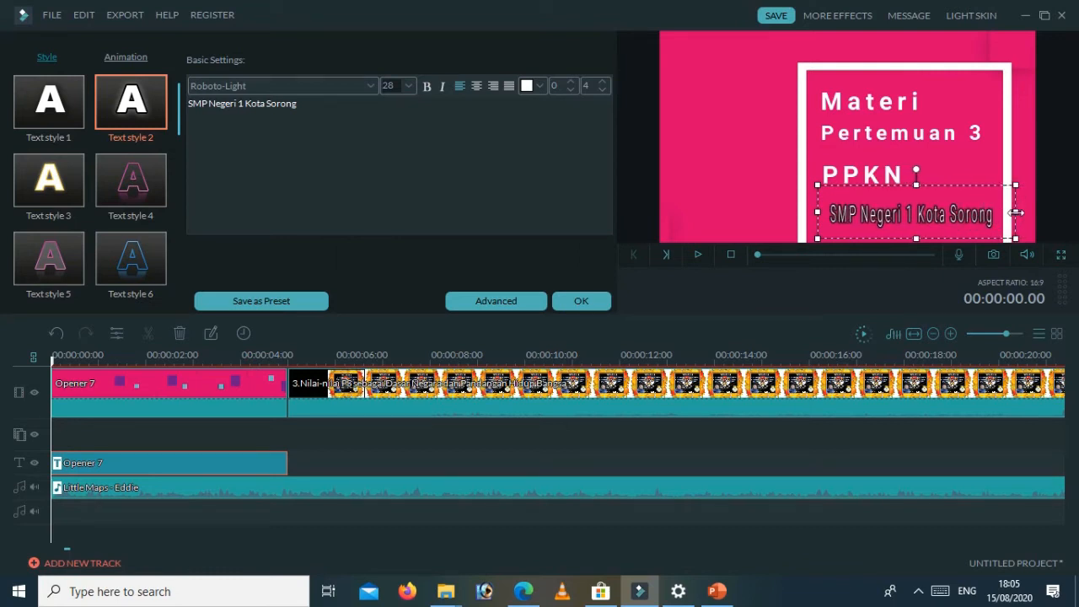
drag(916, 186, 917, 196)
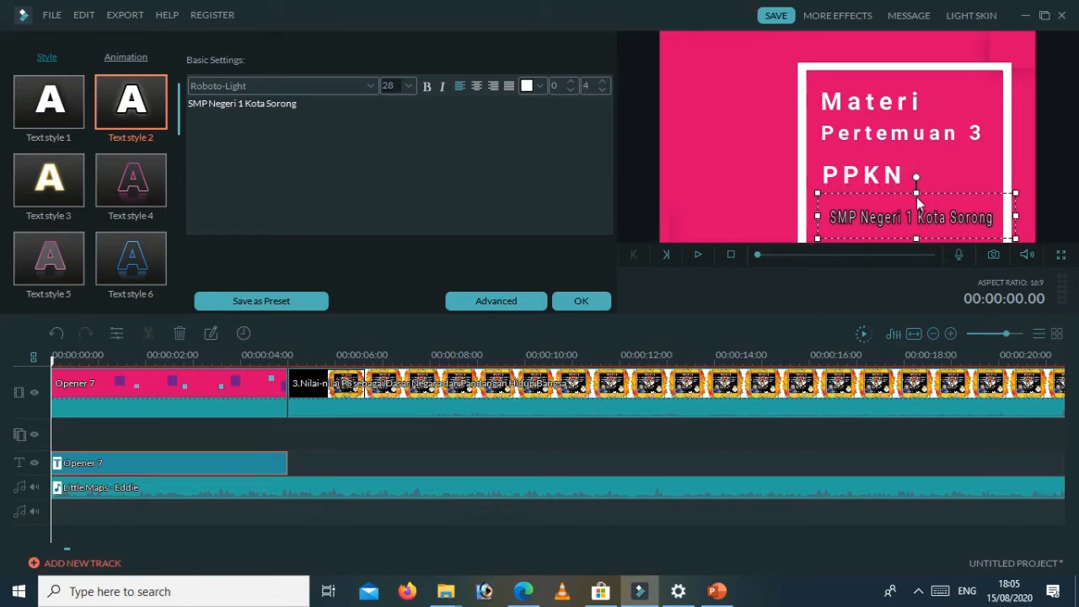
click(581, 301)
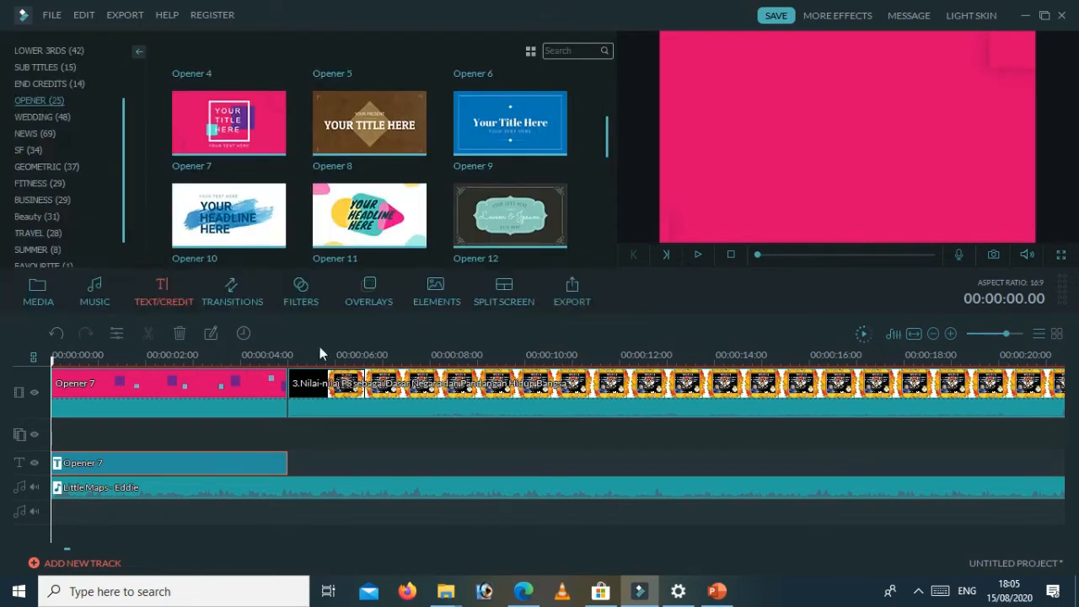
Step: Play back the opener and the start of the lesson video to check the edited title
click(697, 255)
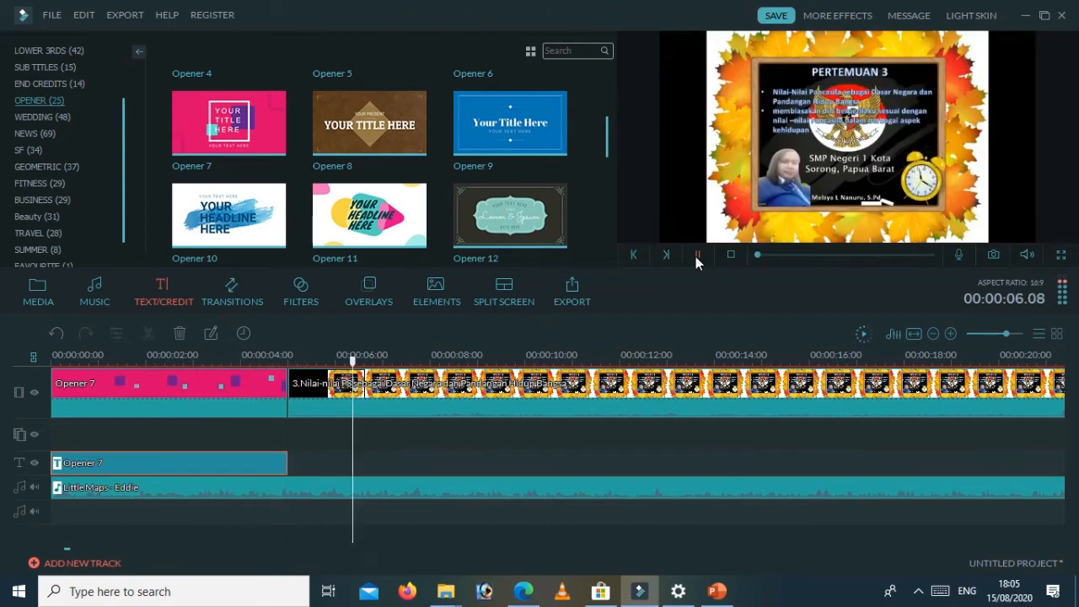
click(697, 254)
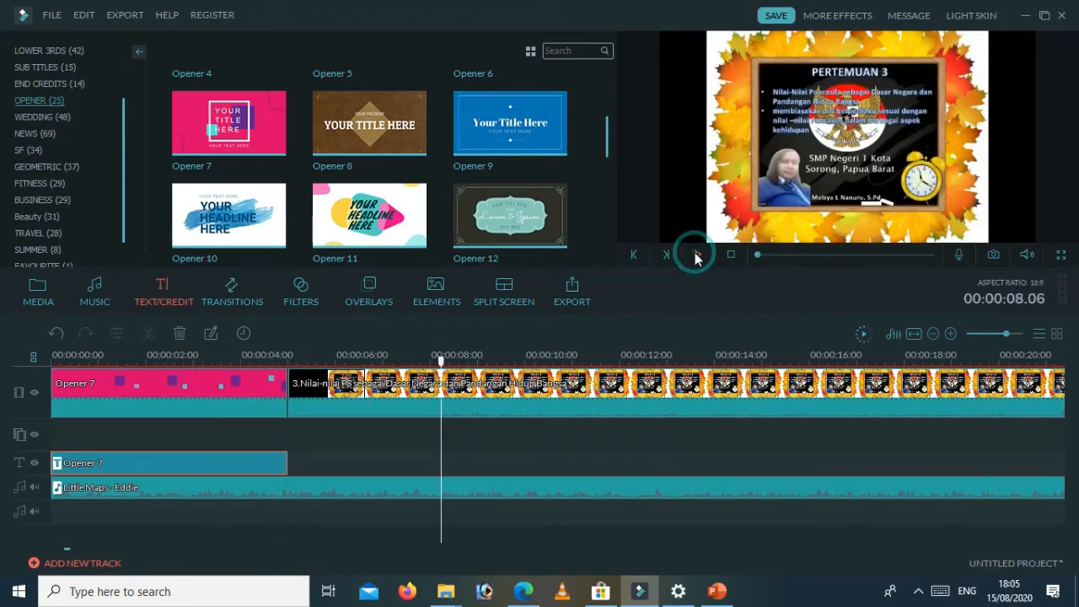
click(174, 382)
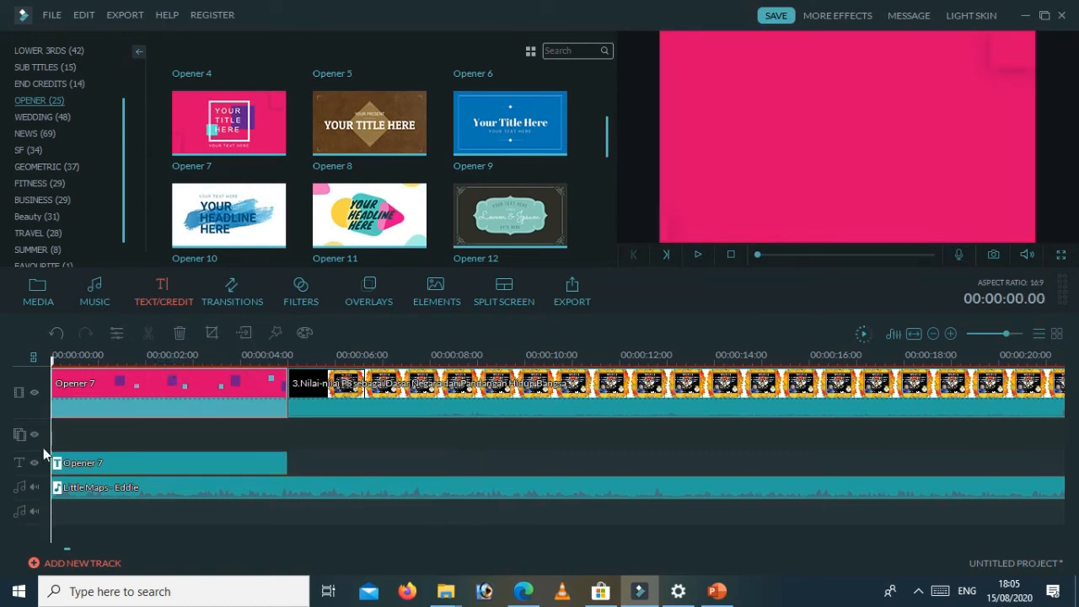
right_click(107, 402)
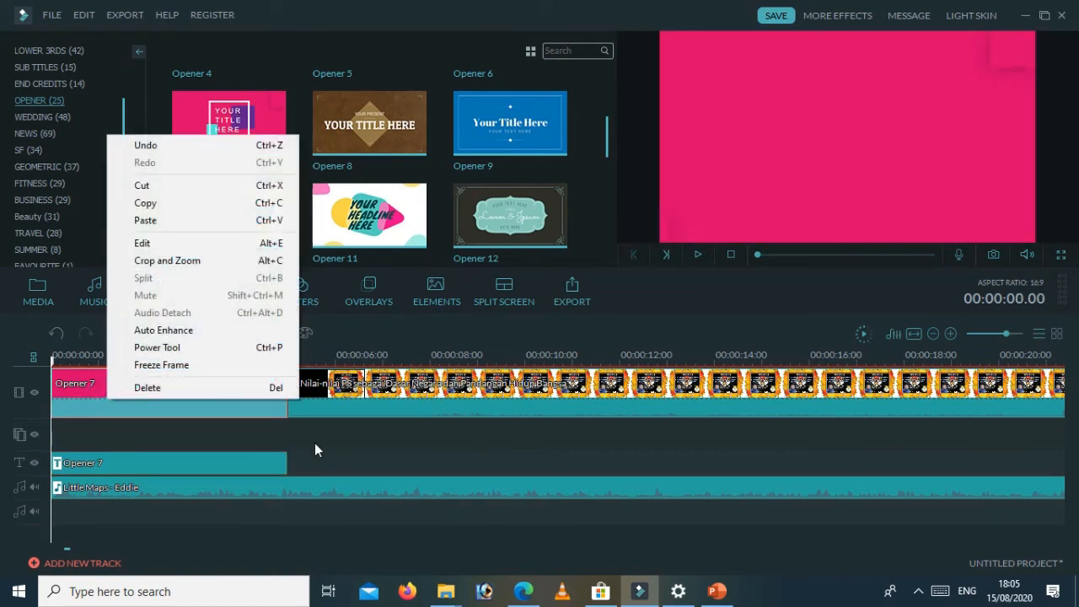
click(253, 410)
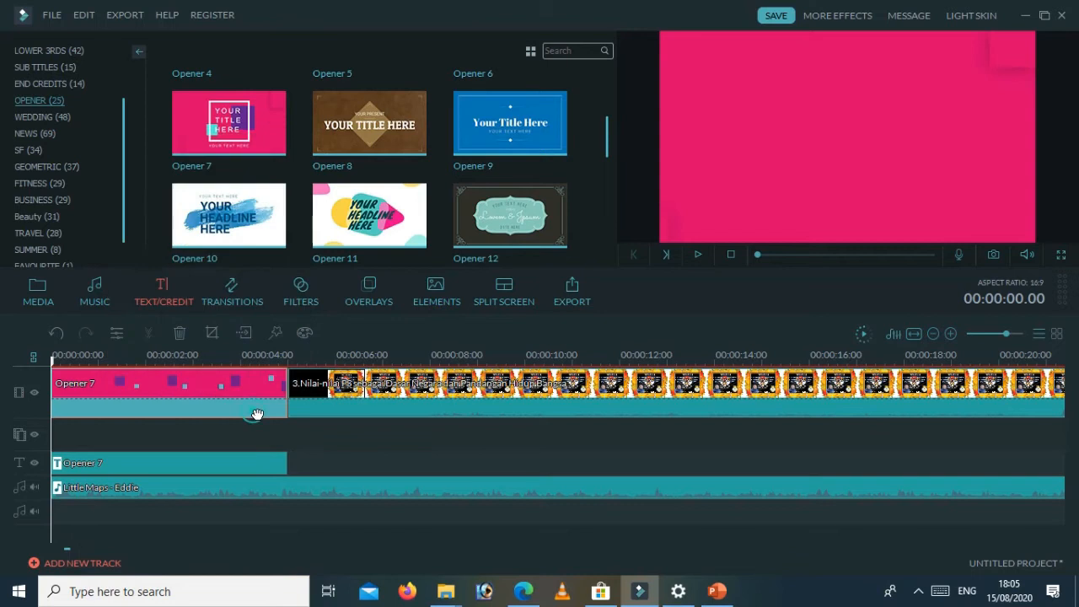
Step: Reopen the Opener 7 title for editing and move the white frame and the "Materi" line up
right_click(205, 462)
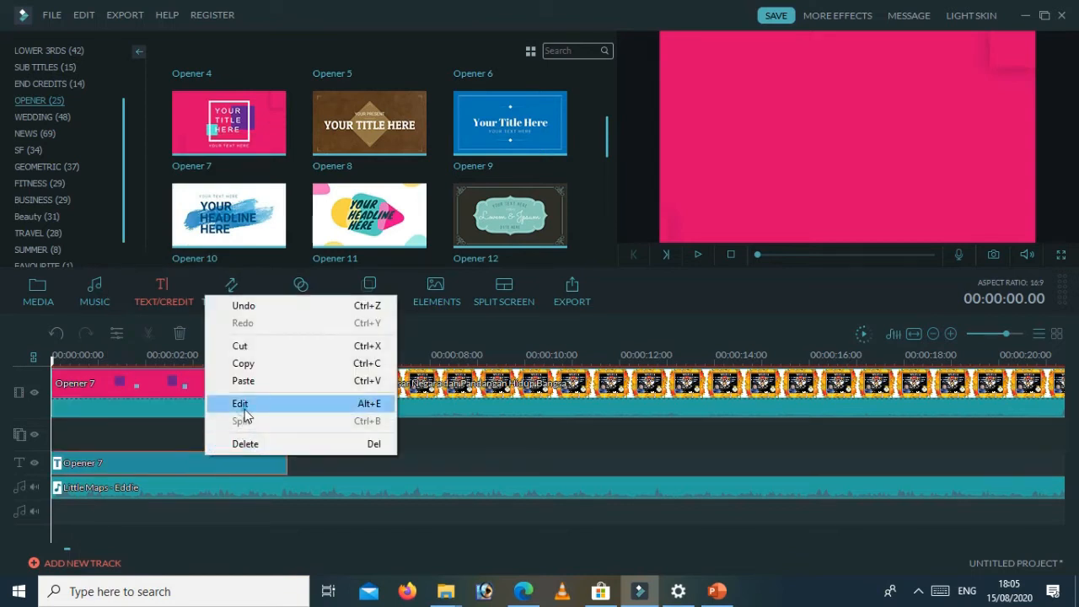
click(243, 405)
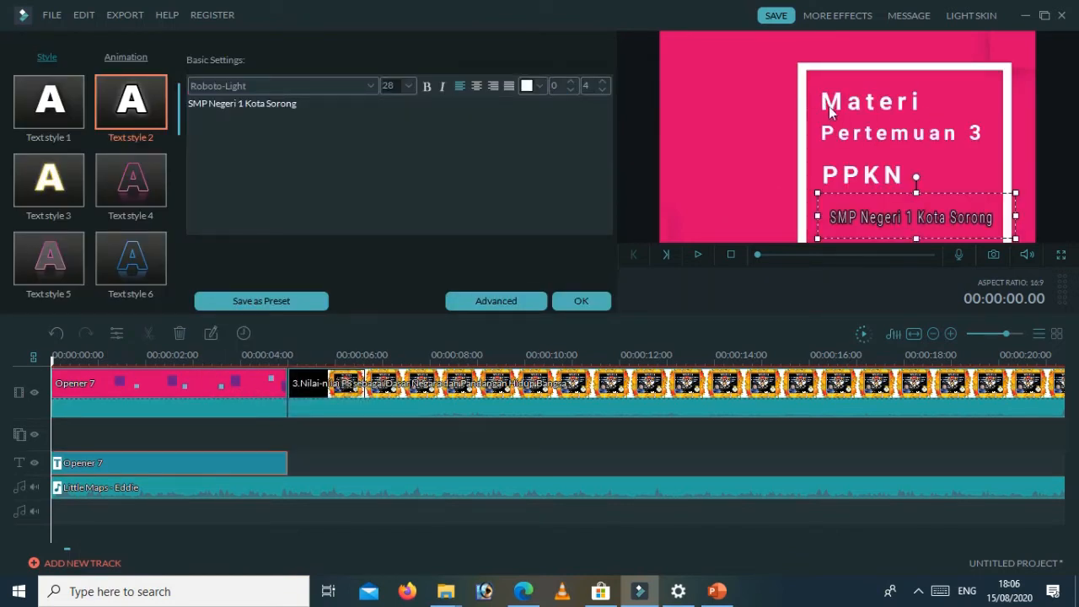
click(842, 71)
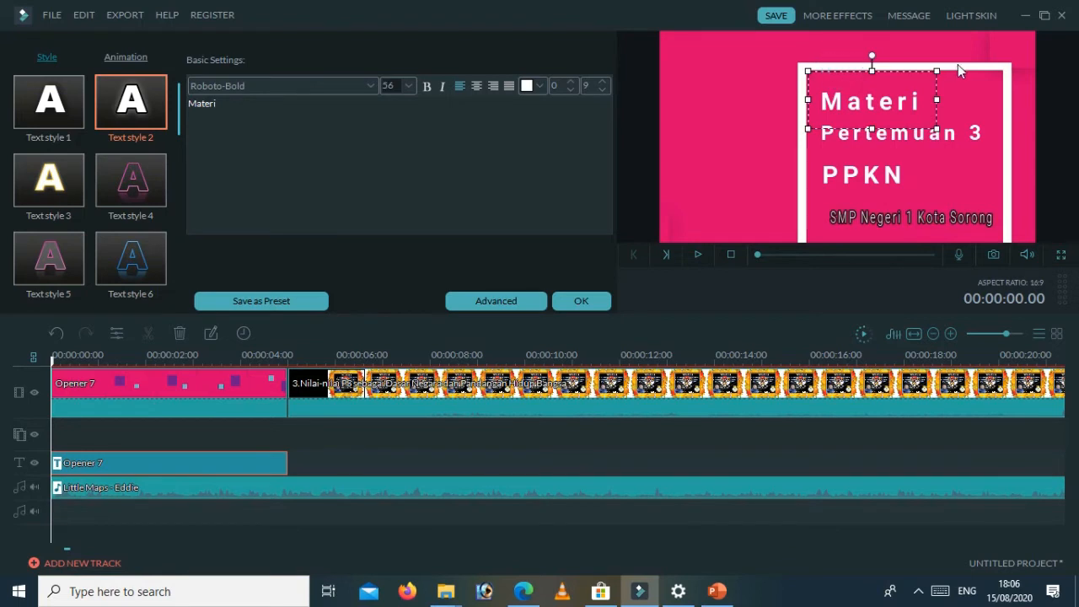
click(958, 64)
mouse_move(957, 60)
mouse_down()
mouse_move(953, 38)
mouse_move(953, 48)
mouse_up()
click(854, 94)
click(834, 91)
drag(834, 71, 834, 51)
Step: Move the "Pertemuan 3" and "PPKN" lines up to space them evenly below "Materi"
click(850, 144)
click(843, 118)
drag(842, 118, 843, 104)
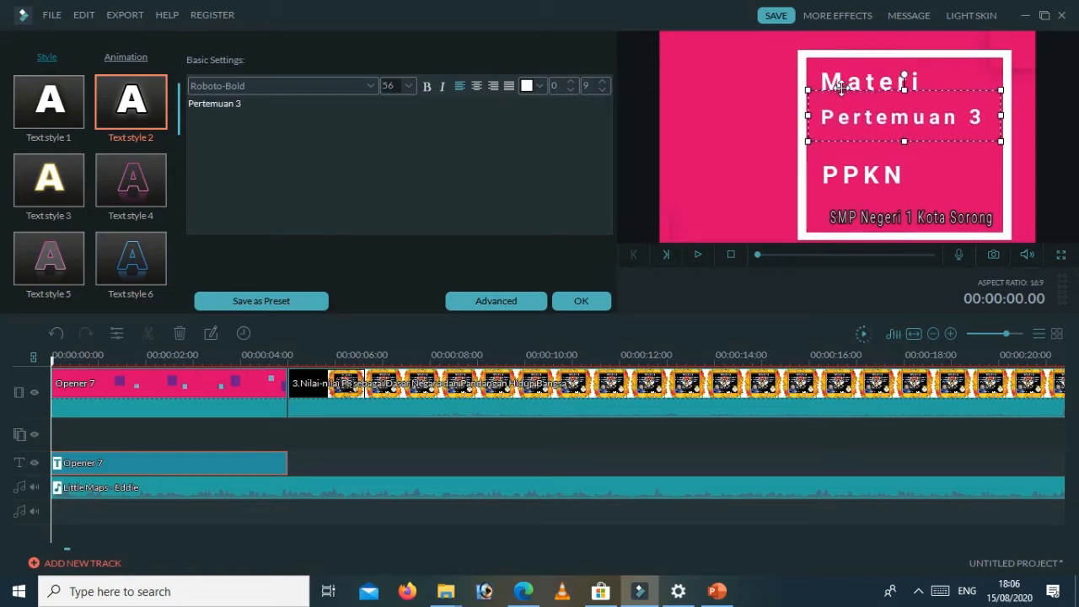
click(849, 169)
drag(845, 140, 844, 121)
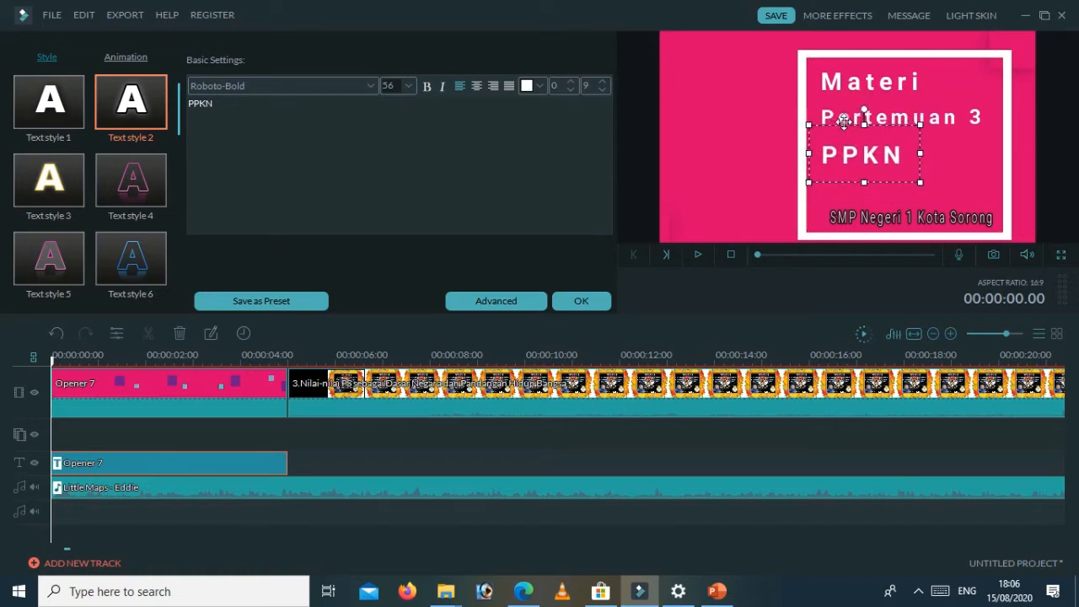
Step: Move the "SMP Negeri 1 Kota Sorong" line up inside the frame, align its start with "PPKN", and apply the title edits
click(873, 219)
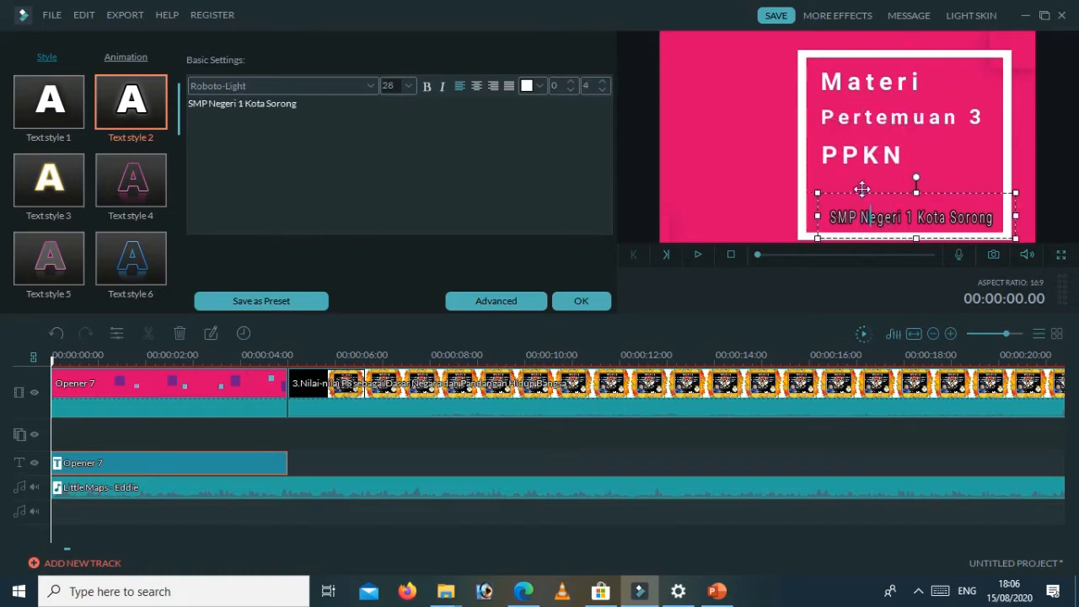
mouse_move(861, 179)
mouse_down()
mouse_move(856, 160)
mouse_move(855, 184)
mouse_move(855, 175)
mouse_up()
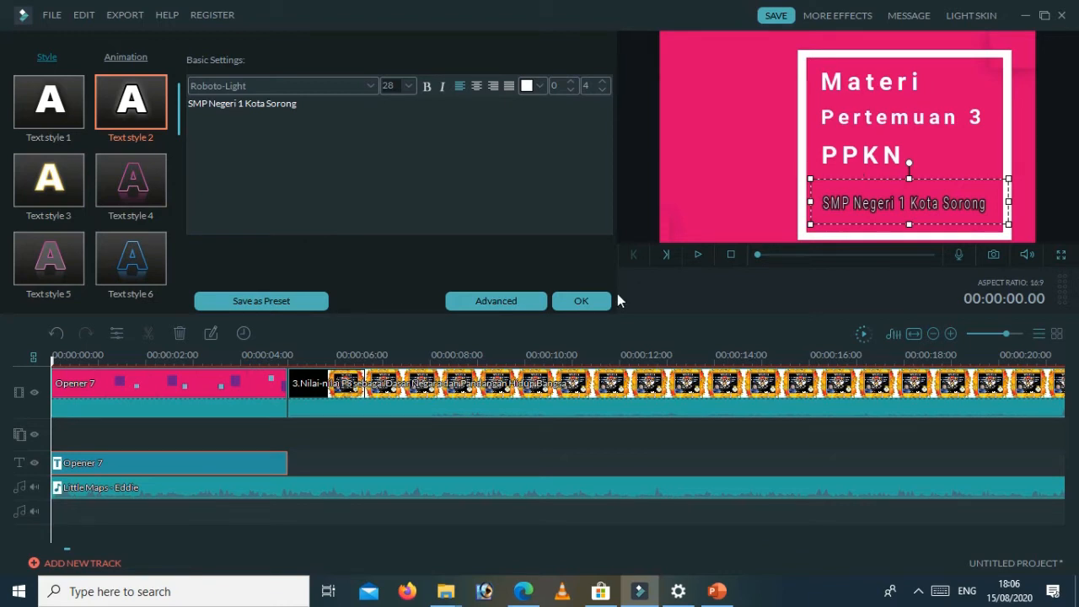
click(597, 306)
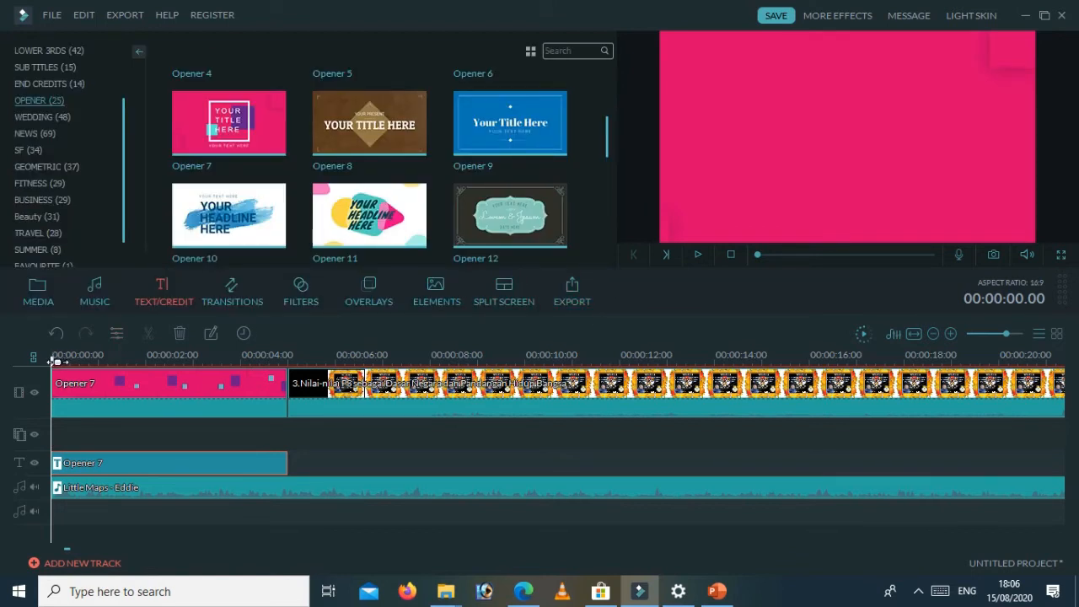
Step: Add the Fitness Intense Lowerthird 2 title to the text track at 00:00:04.19, near the end of the opener
drag(54, 361, 277, 379)
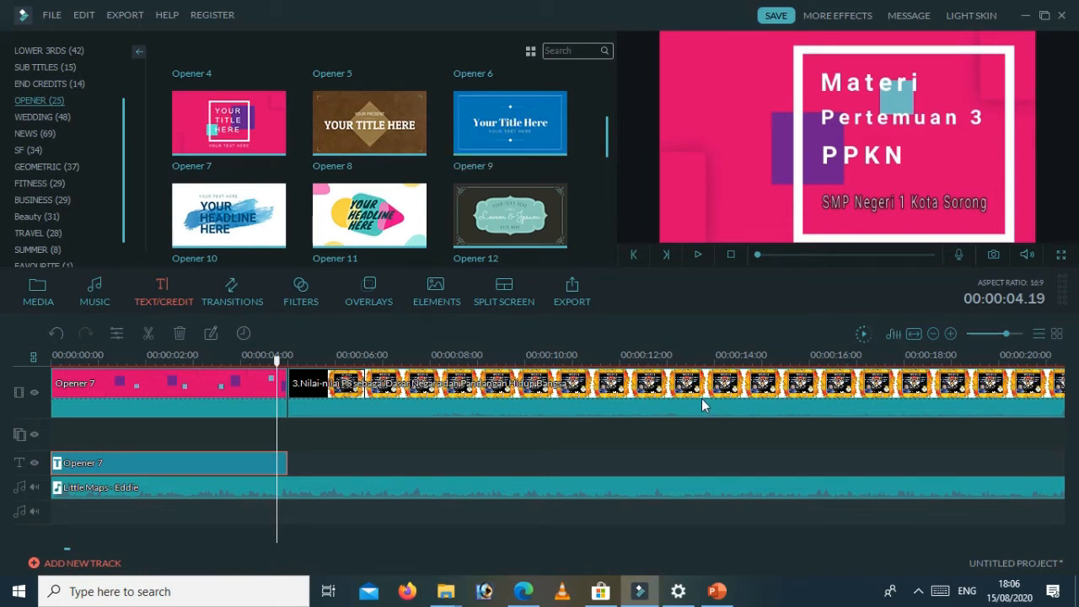
click(53, 118)
click(46, 83)
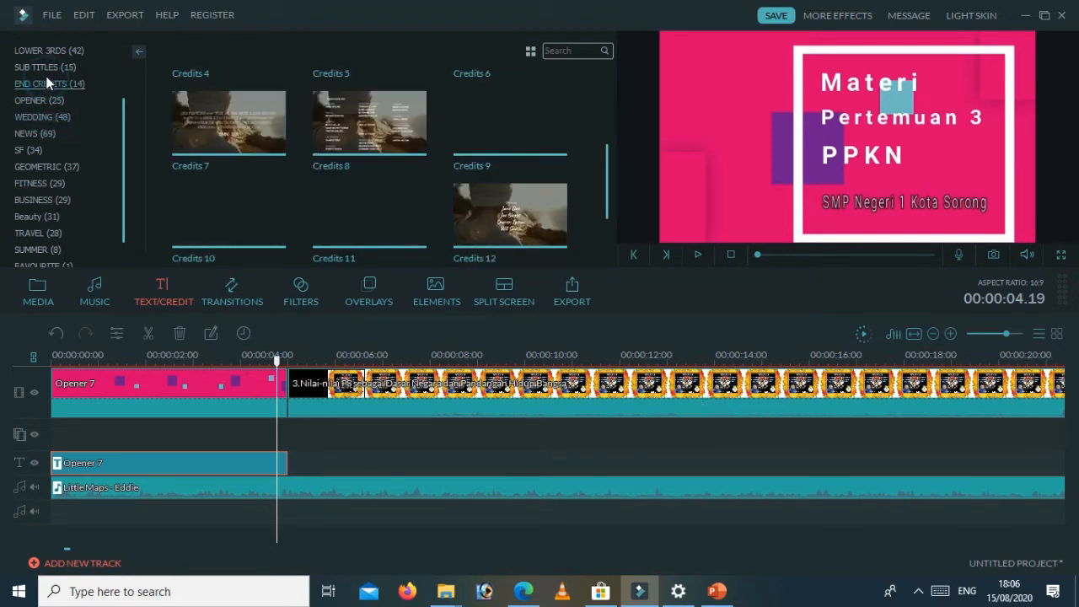
click(46, 67)
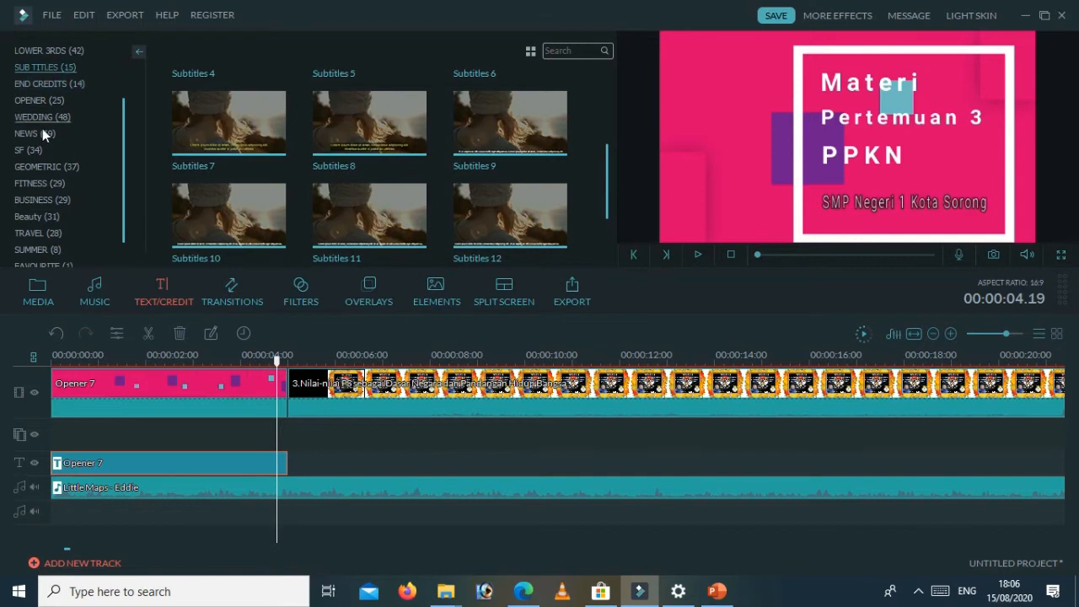
click(41, 153)
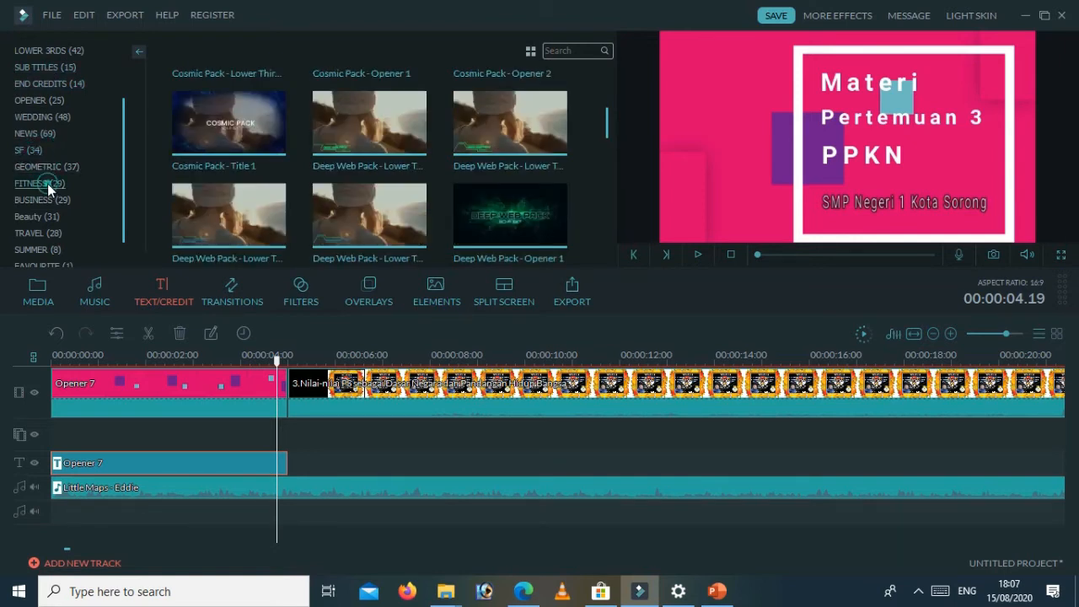
click(48, 184)
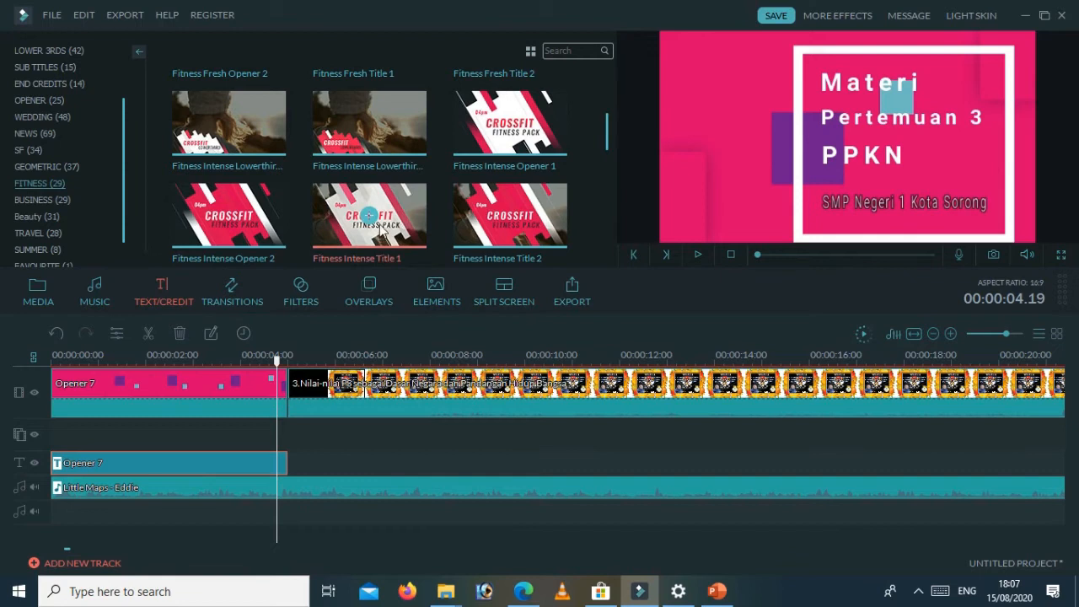
click(368, 124)
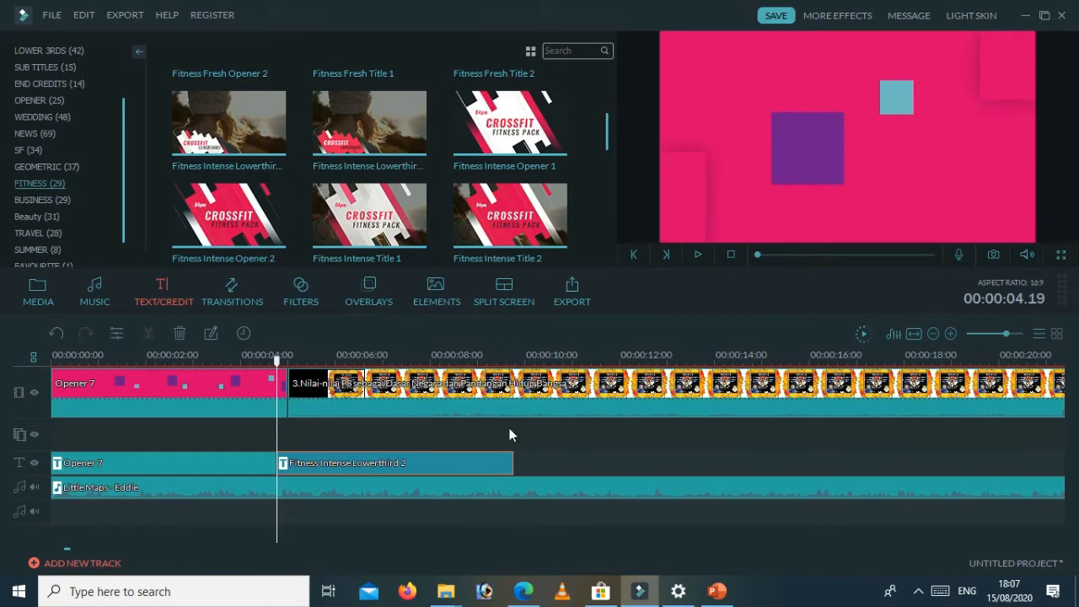
Step: Play back from the opener's last second into the lesson video to check the lower-third title
drag(278, 356, 257, 385)
click(239, 385)
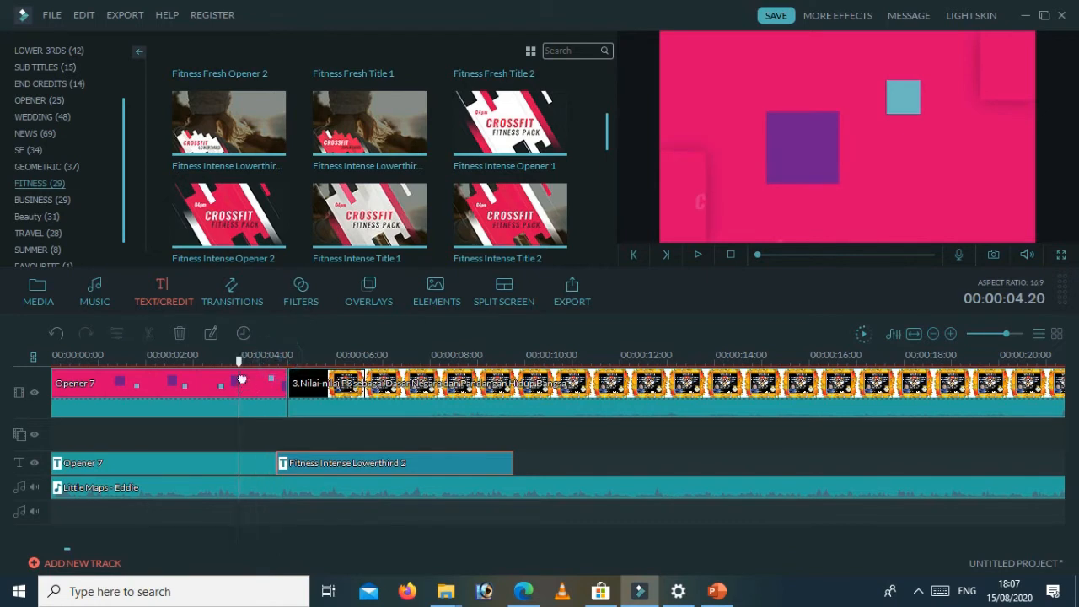
click(696, 258)
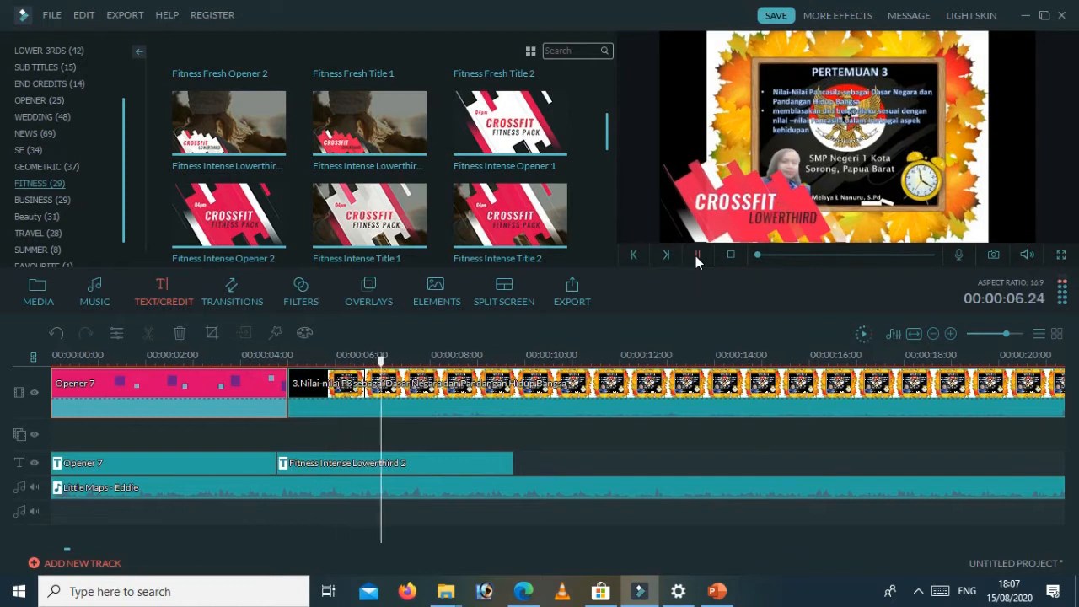
click(697, 255)
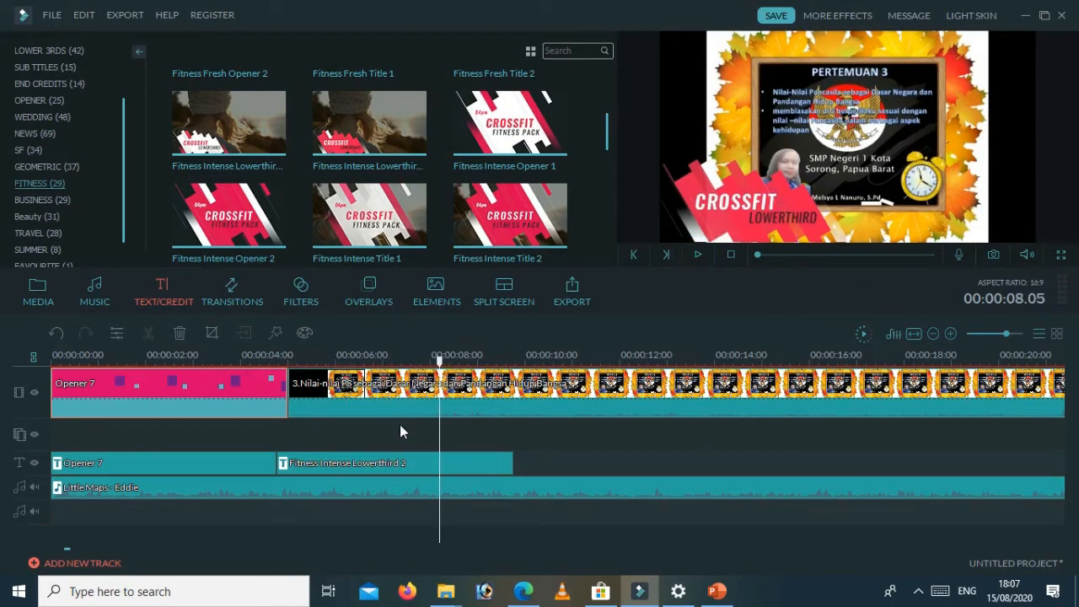
drag(313, 358, 282, 408)
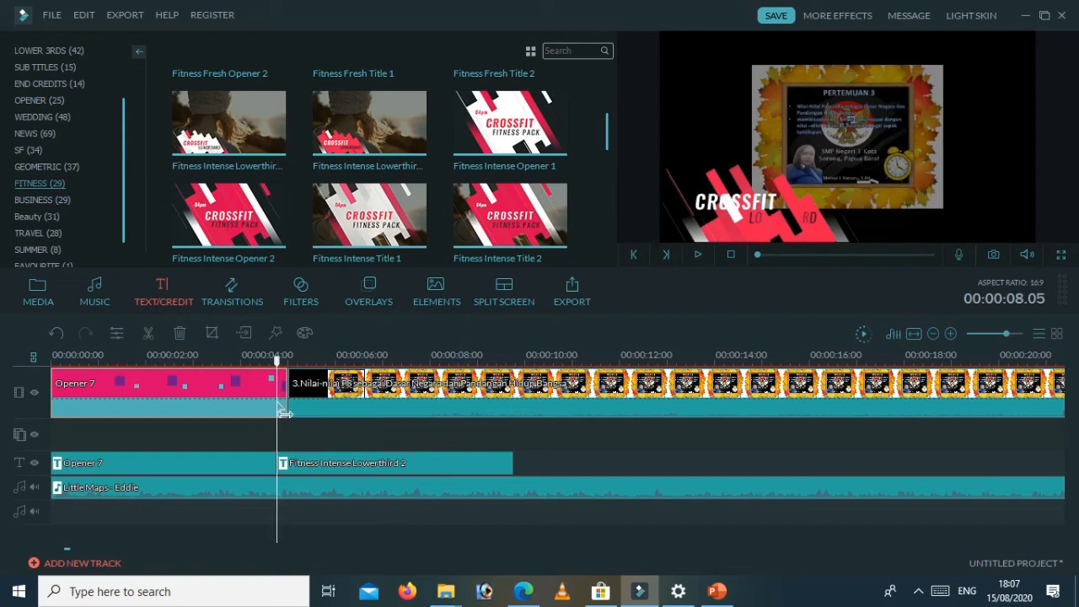
Step: Open the Fitness Intense Lowerthird 2 title for editing and replace its "CROSSFIT" text with "Mari"
right_click(318, 461)
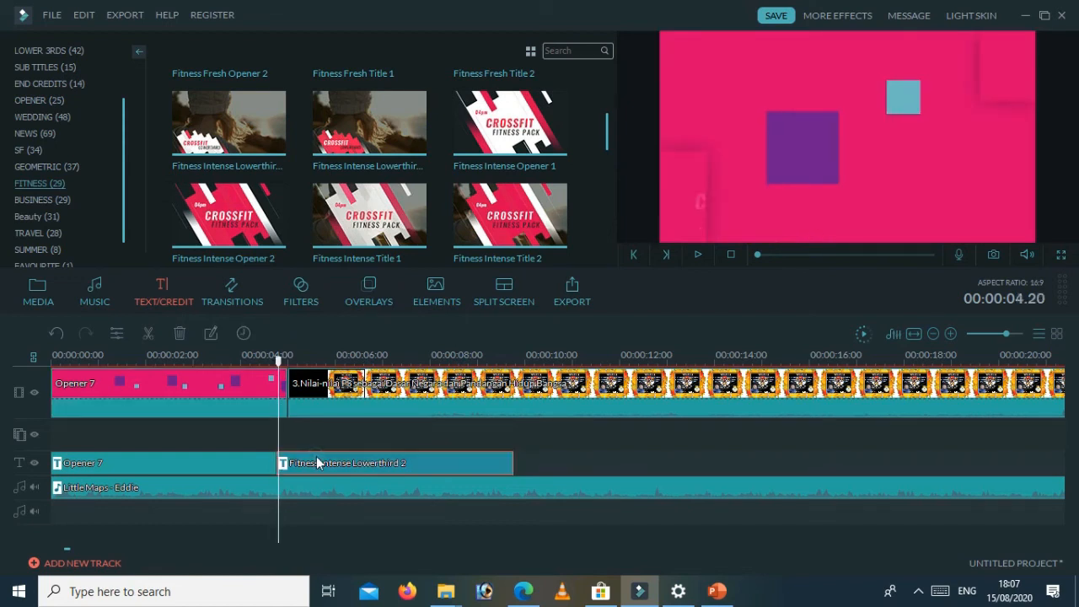
click(363, 408)
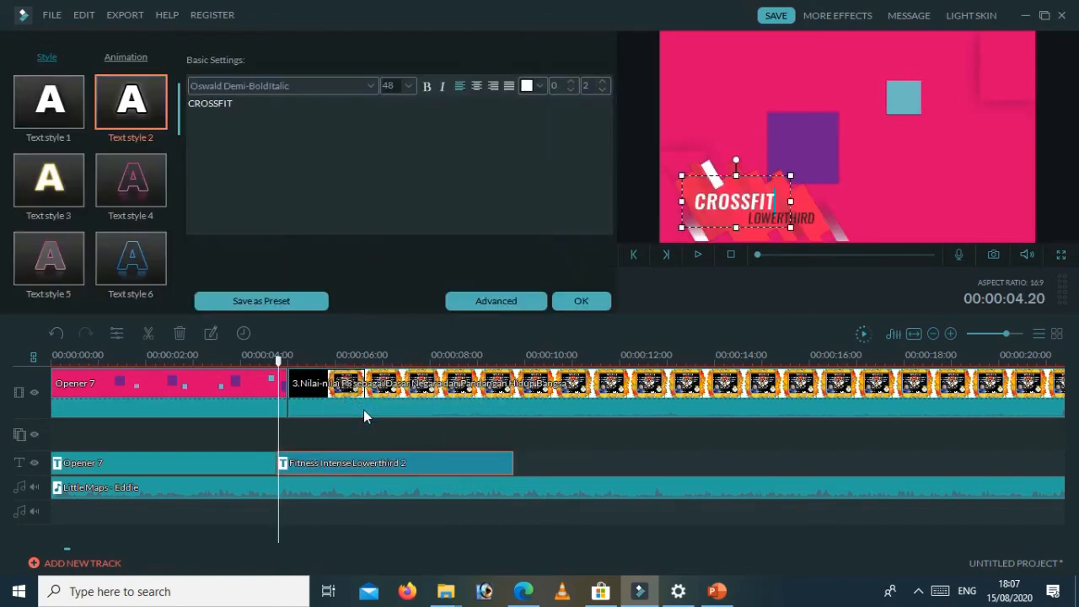
click(721, 241)
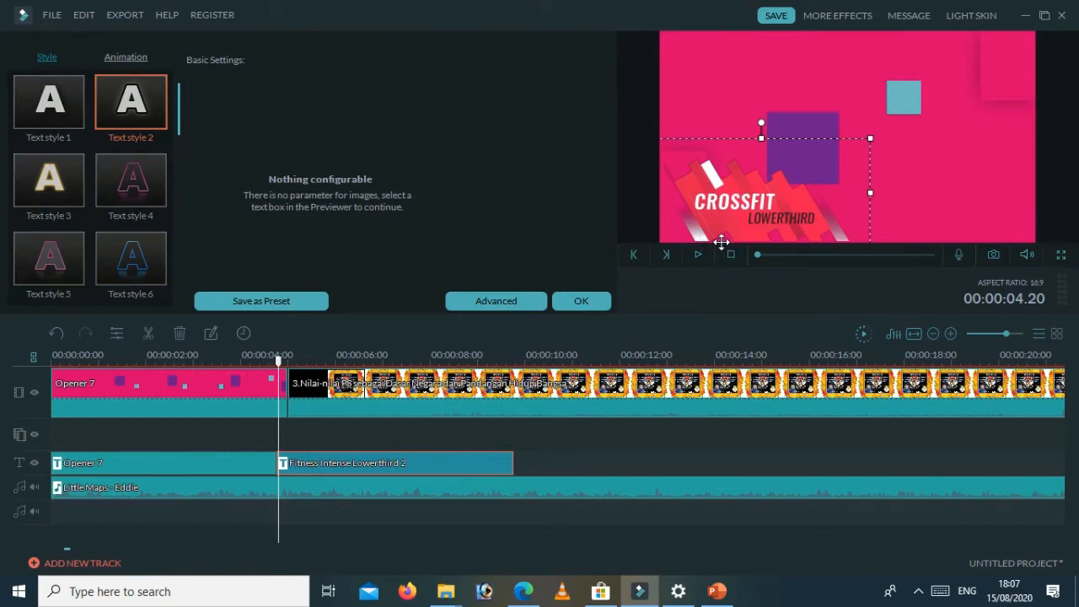
click(766, 215)
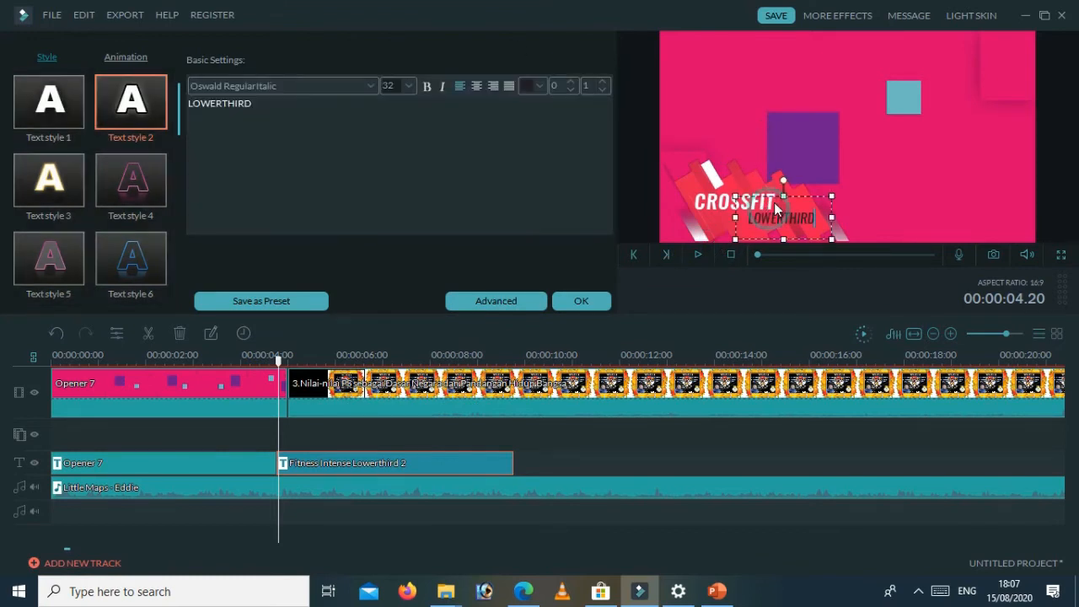
click(712, 211)
click(230, 104)
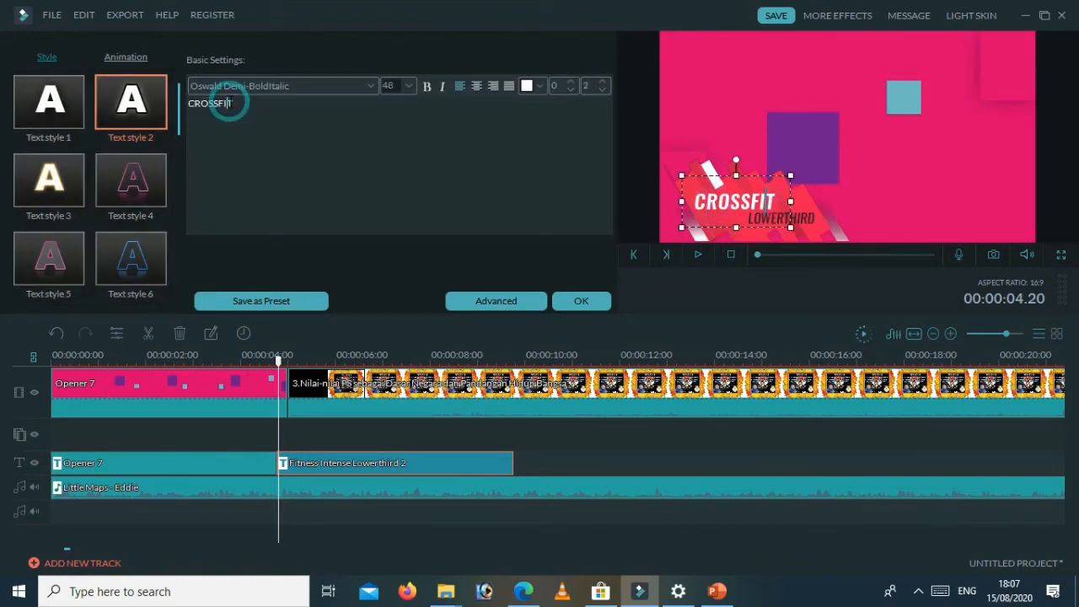
drag(244, 104, 165, 101)
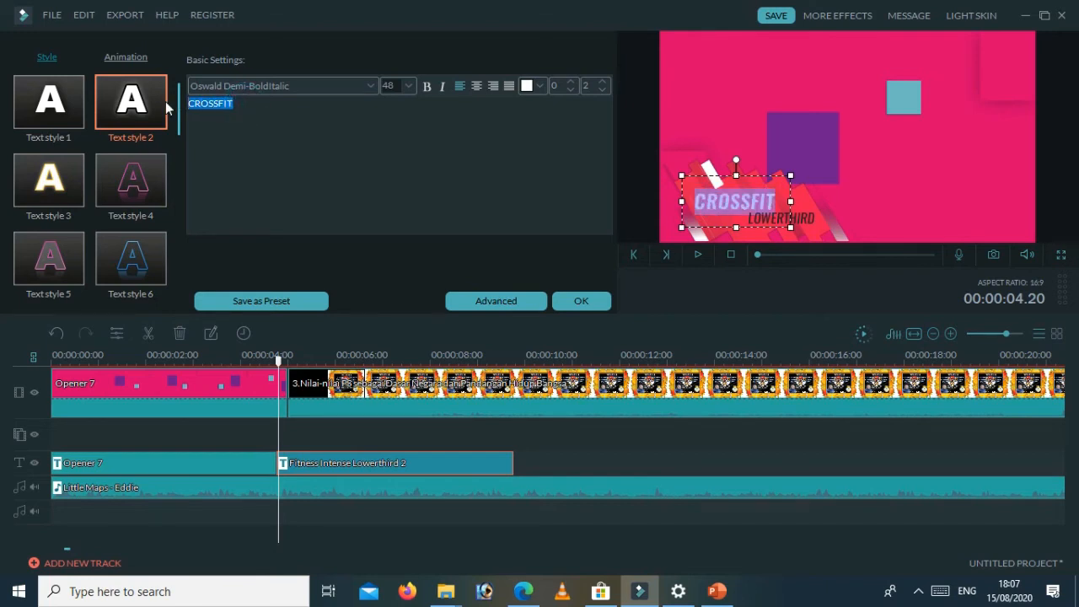
text(Mari)
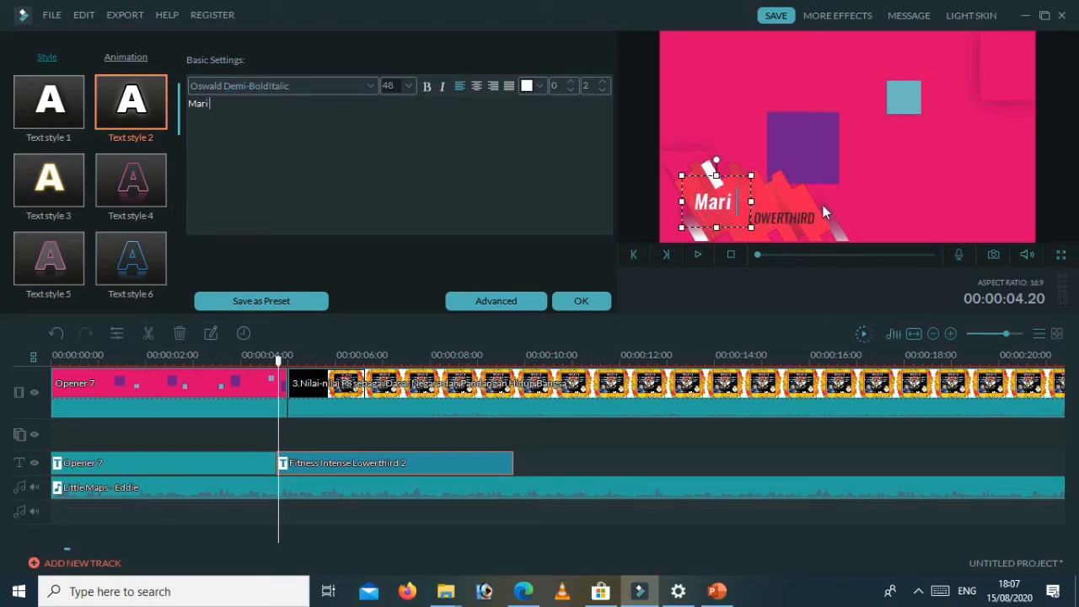
Step: Replace the "LOWERTHIRD" text of the lower-third title with "Belajar"
click(777, 216)
text(Beljar RTHIRD)
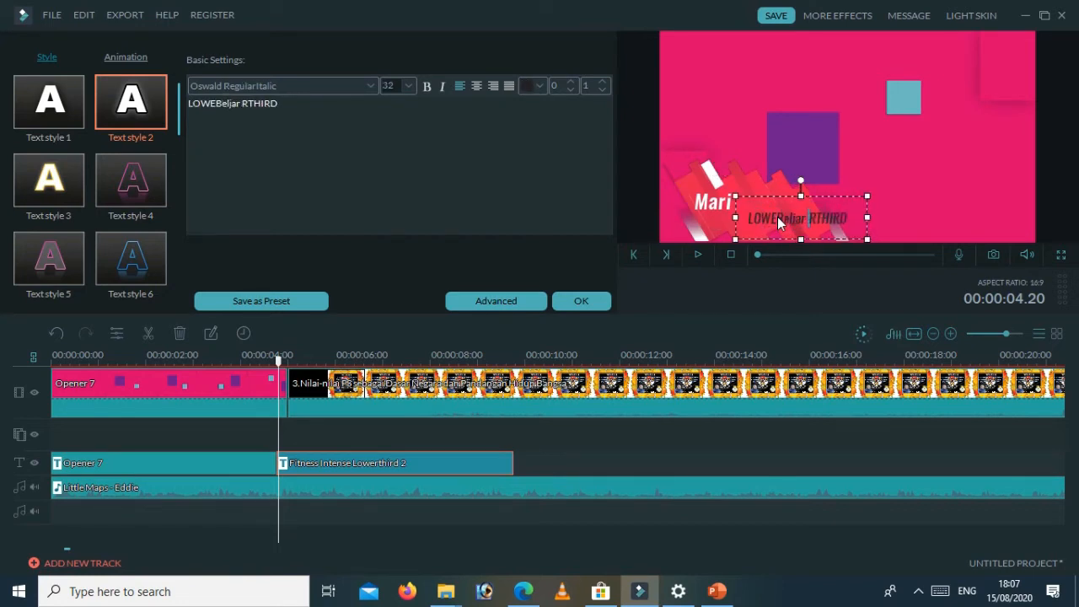
key(ctrl+a)
text(belajar)
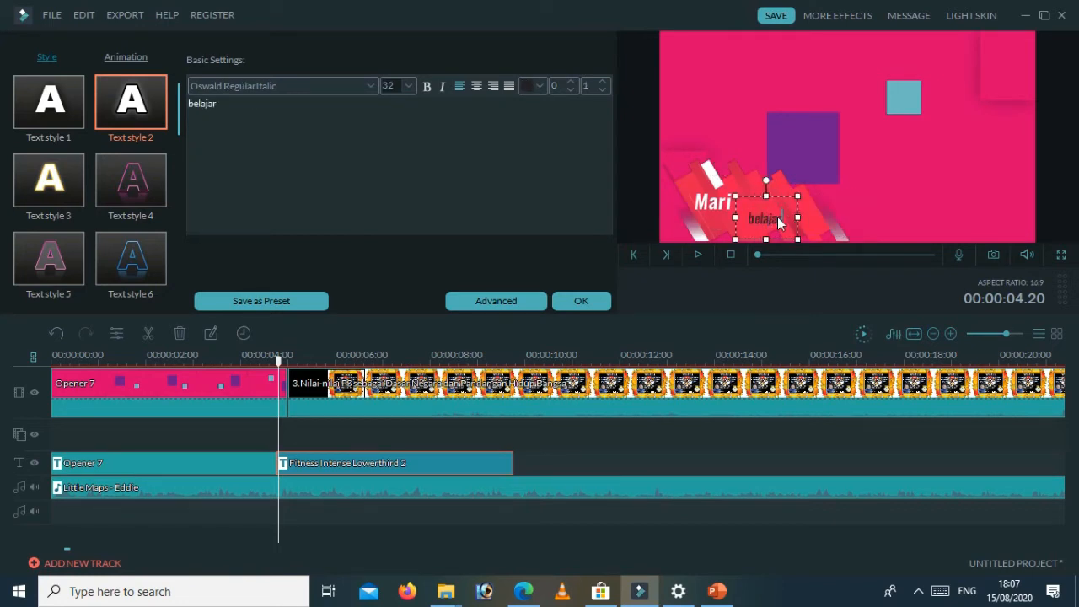
key(BackSpace)
key(BackSpace)
key(BackSpace)
key(BackSpace)
key(BackSpace)
key(BackSpace)
key(BackSpace)
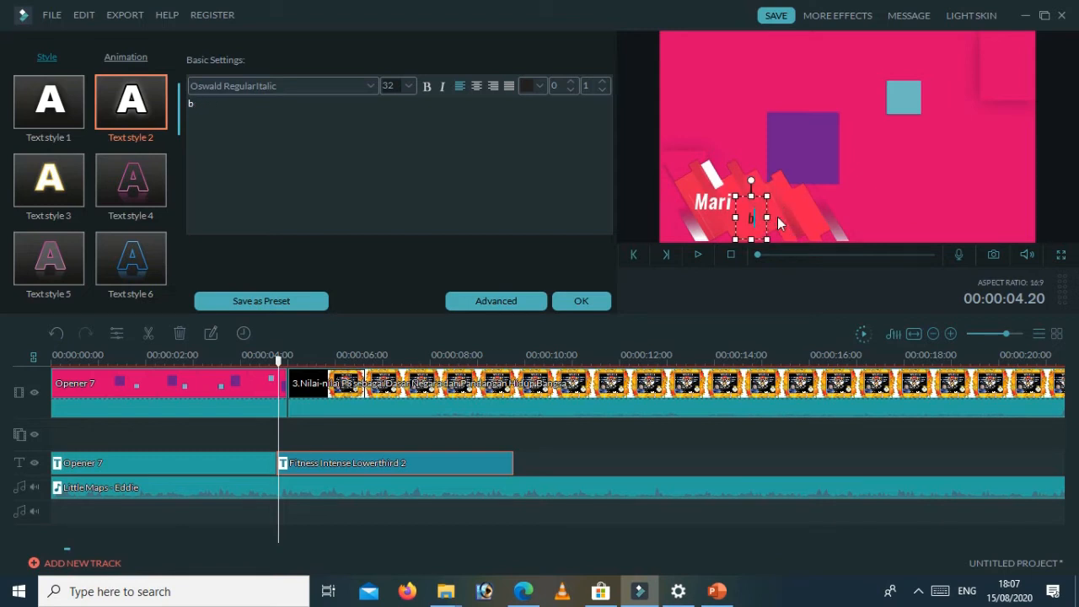
text(Belajar)
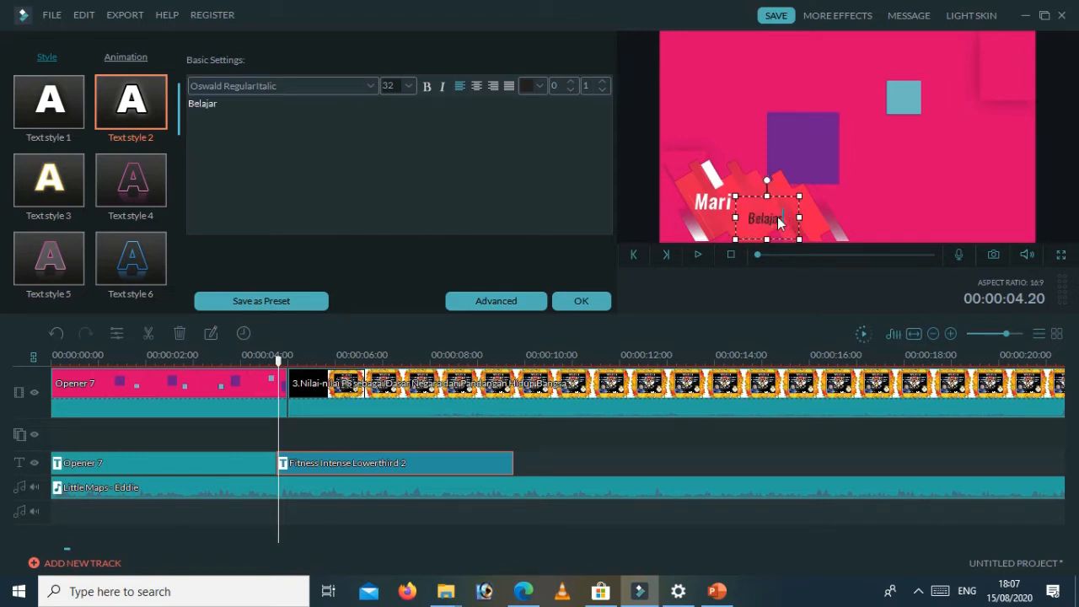
Step: Enlarge the "Belajar" text box slightly beside "Mari" and apply the lower-third title edits
click(707, 207)
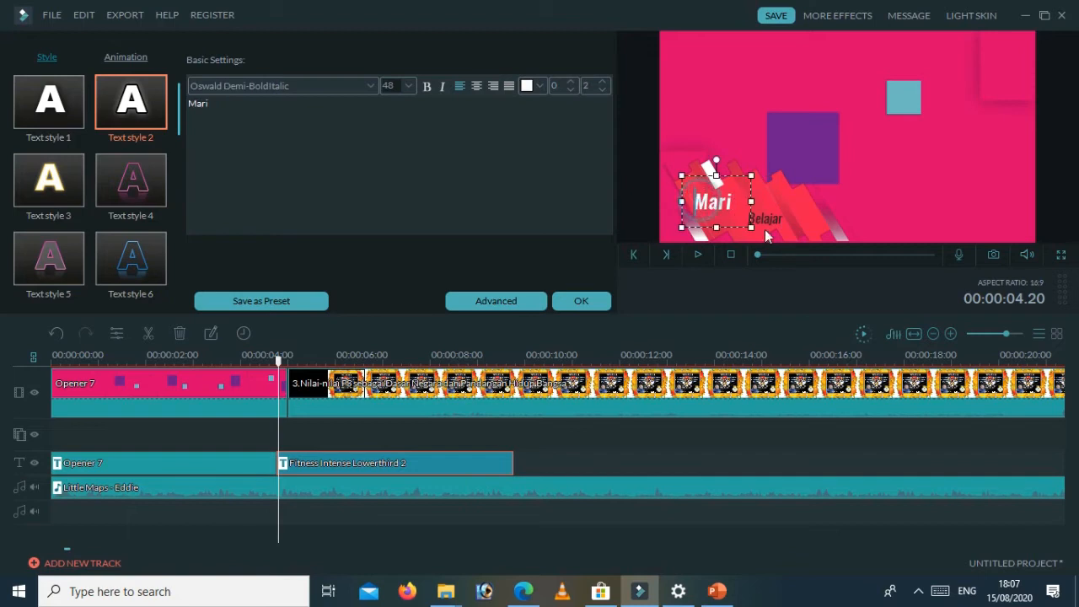
click(767, 218)
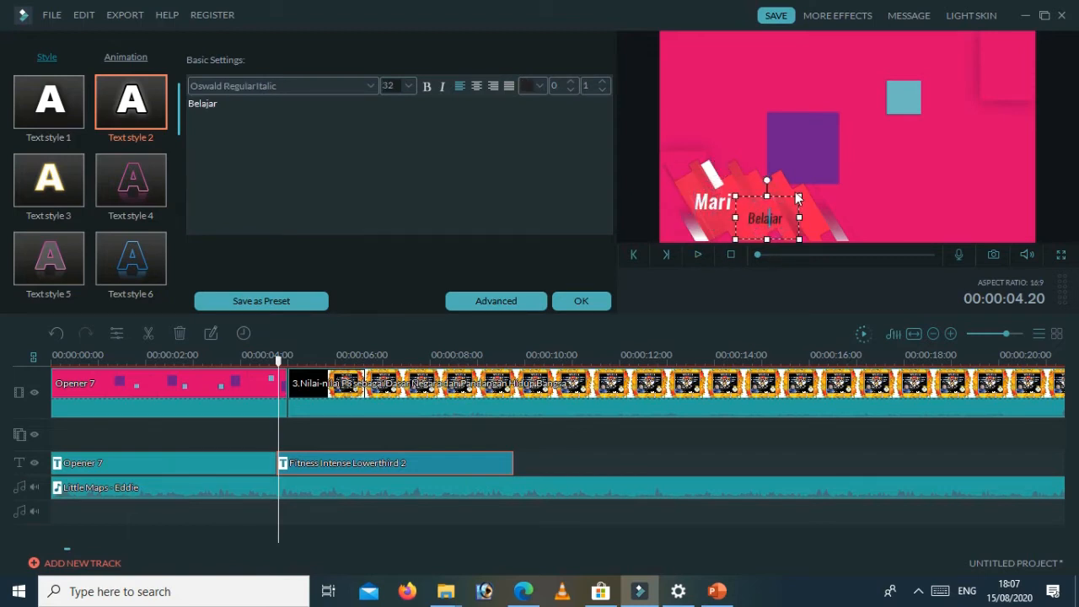
click(800, 194)
click(759, 132)
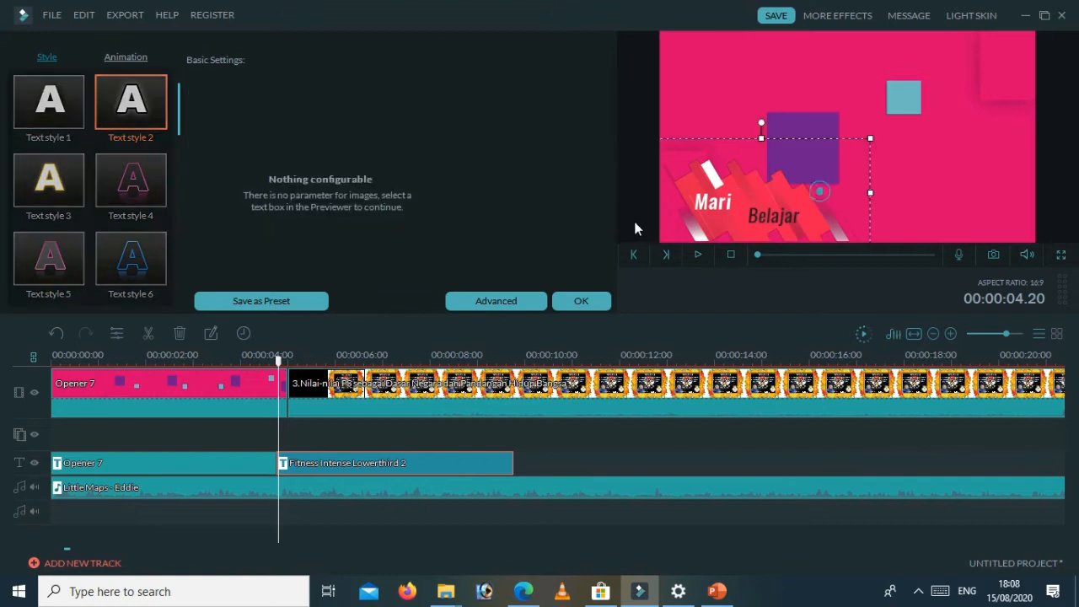
click(591, 301)
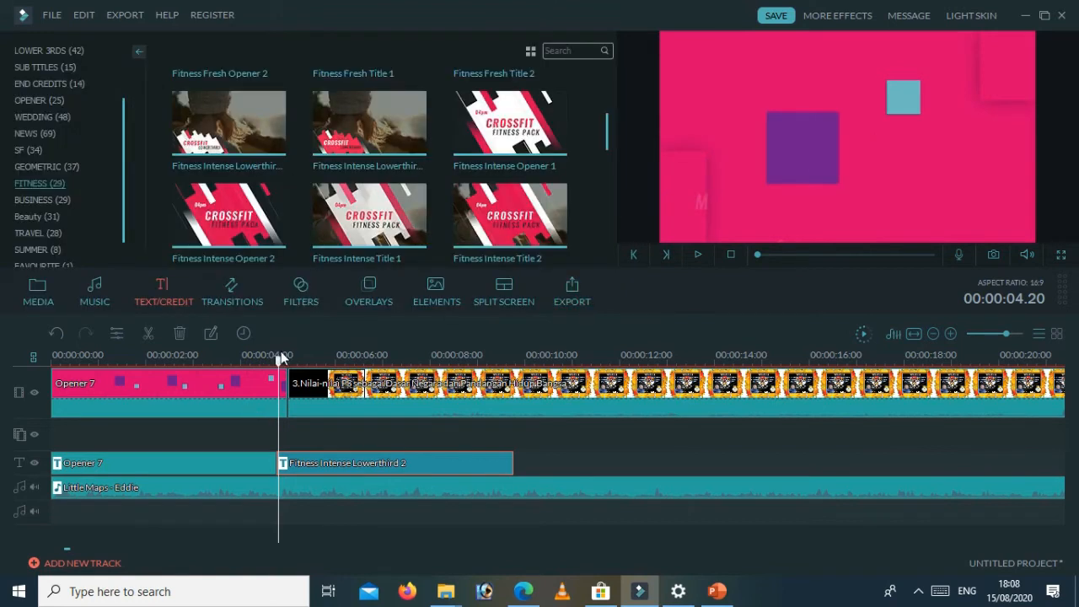
Step: Play back from about the third second of the opener into the lesson video to check the edited lower-third title
drag(281, 357, 193, 357)
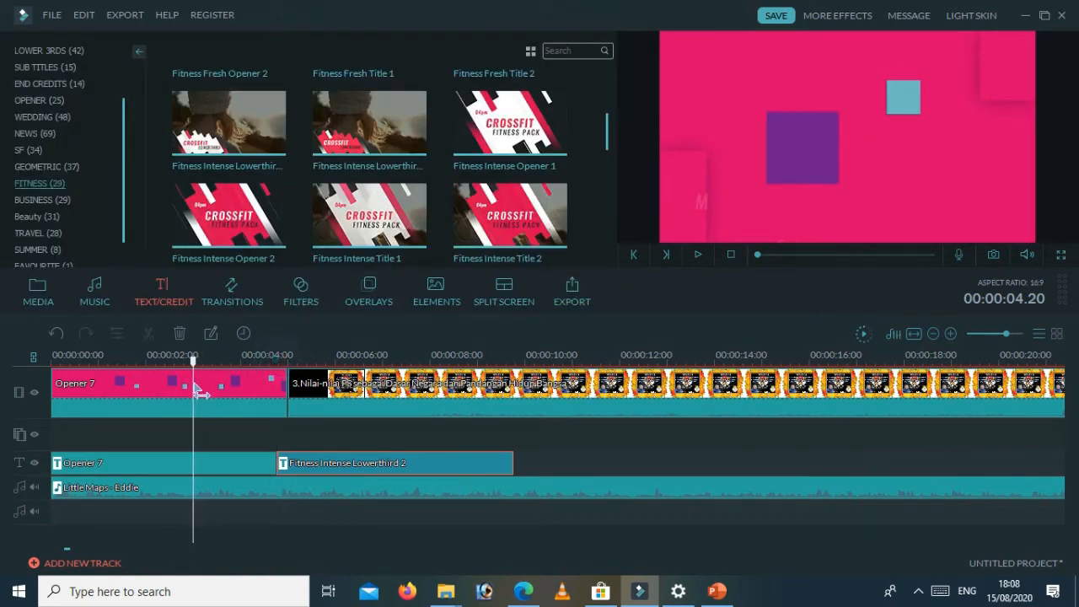
click(697, 255)
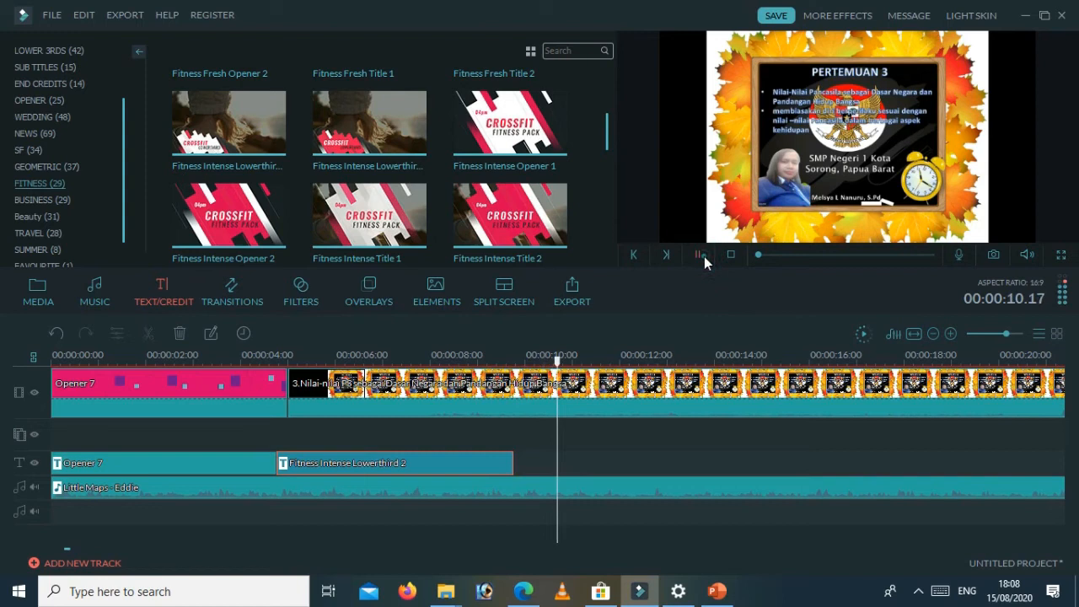
click(697, 259)
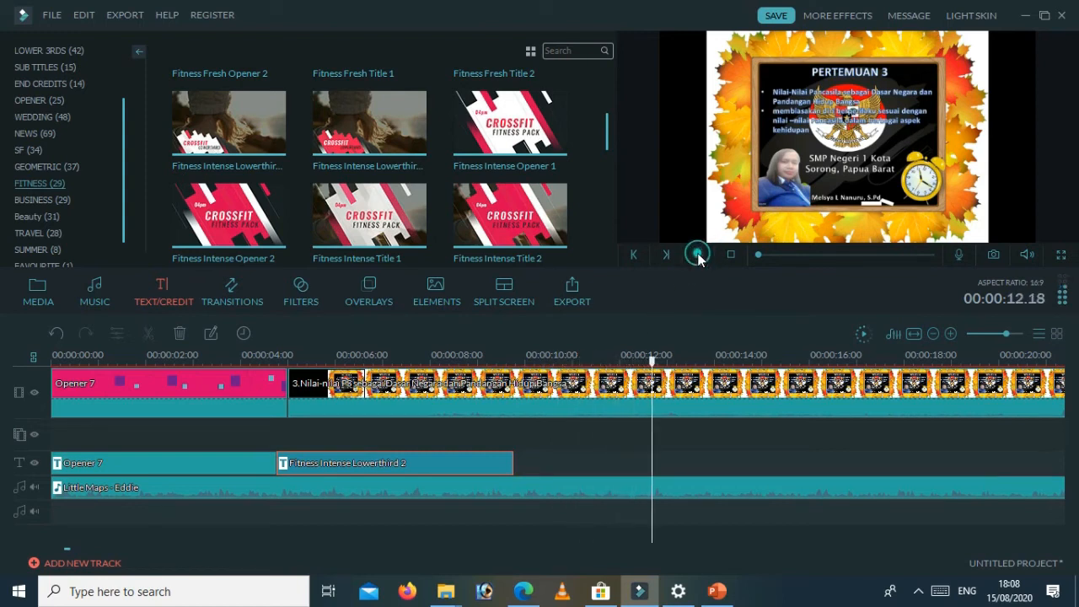
Step: Move the playhead to 00:00:04.15 and raise the Video track to 9.1 dB in the Audio Mixer
drag(646, 355, 274, 411)
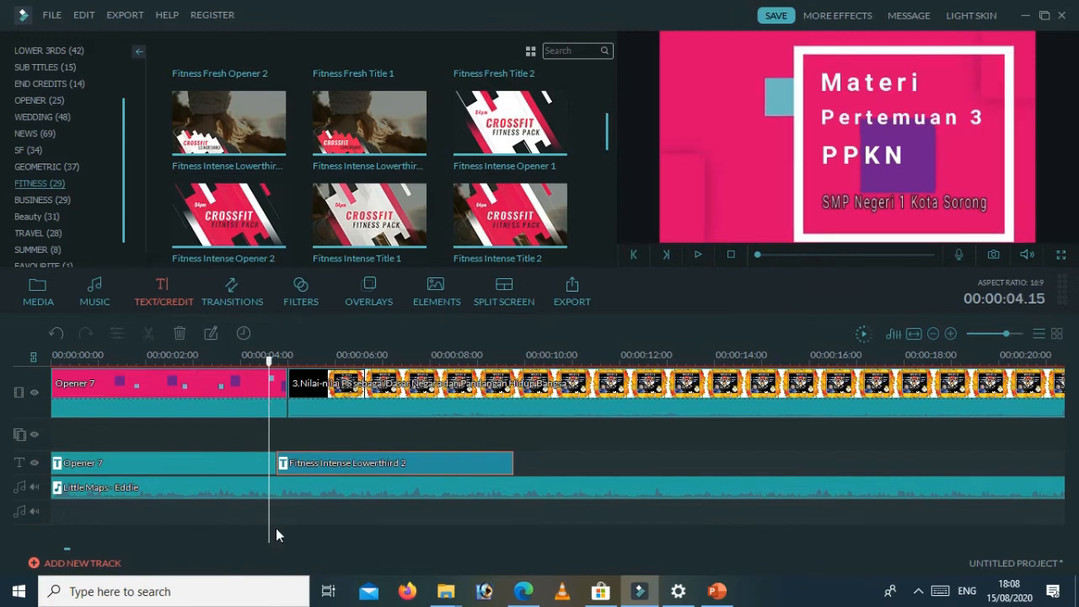
click(325, 488)
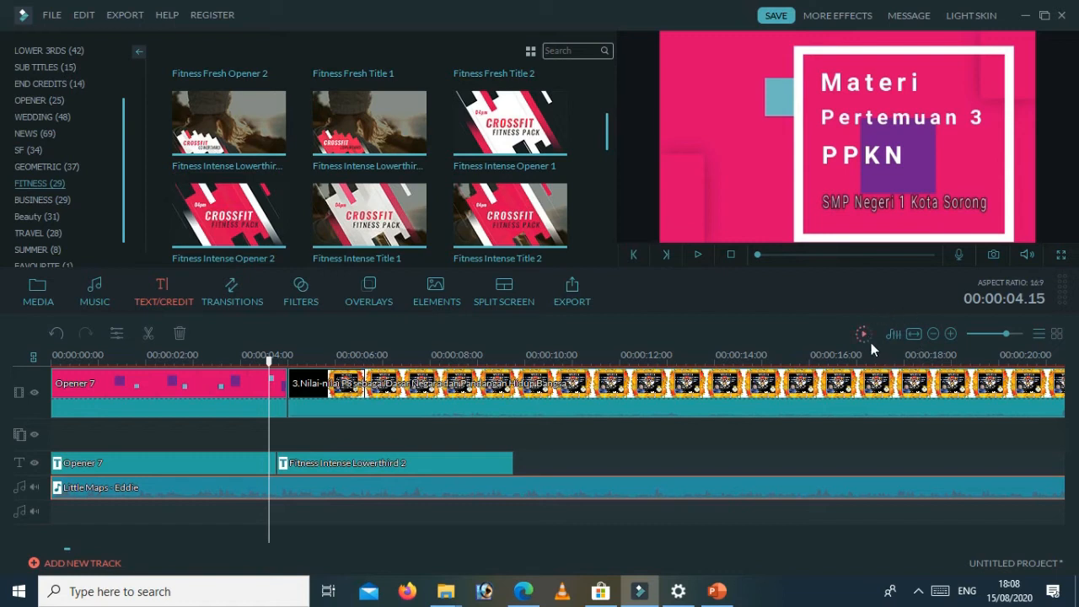
click(898, 338)
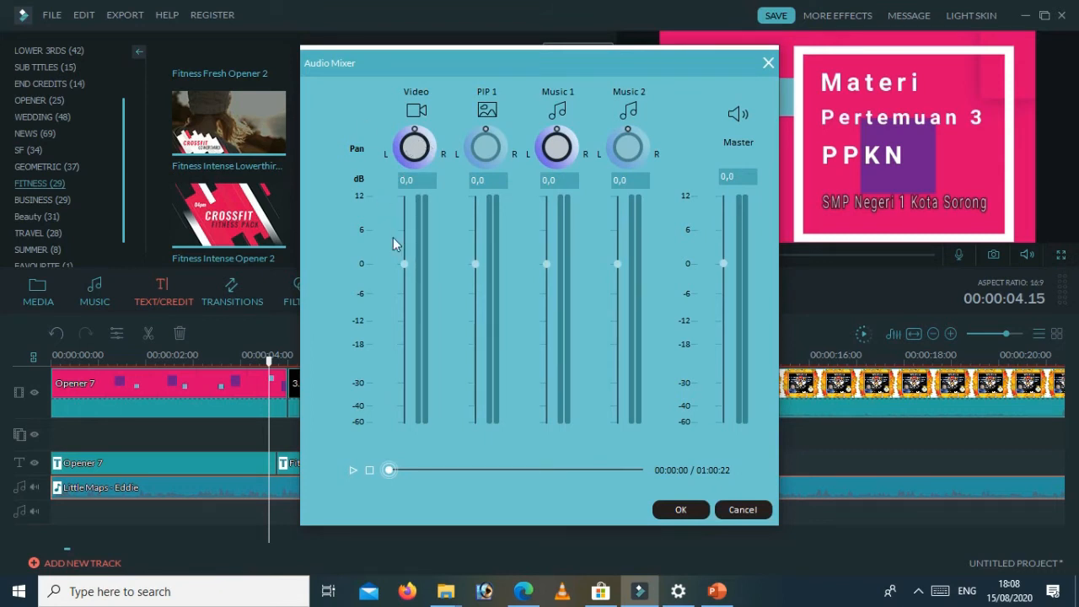
drag(404, 236, 403, 234)
drag(403, 229, 405, 222)
Step: Lower the Music 1 track to -32.1 dB in the Audio Mixer, preview the balance and apply the mix
drag(547, 268, 548, 264)
drag(548, 263, 551, 334)
drag(550, 399, 549, 386)
drag(550, 386, 547, 388)
click(350, 470)
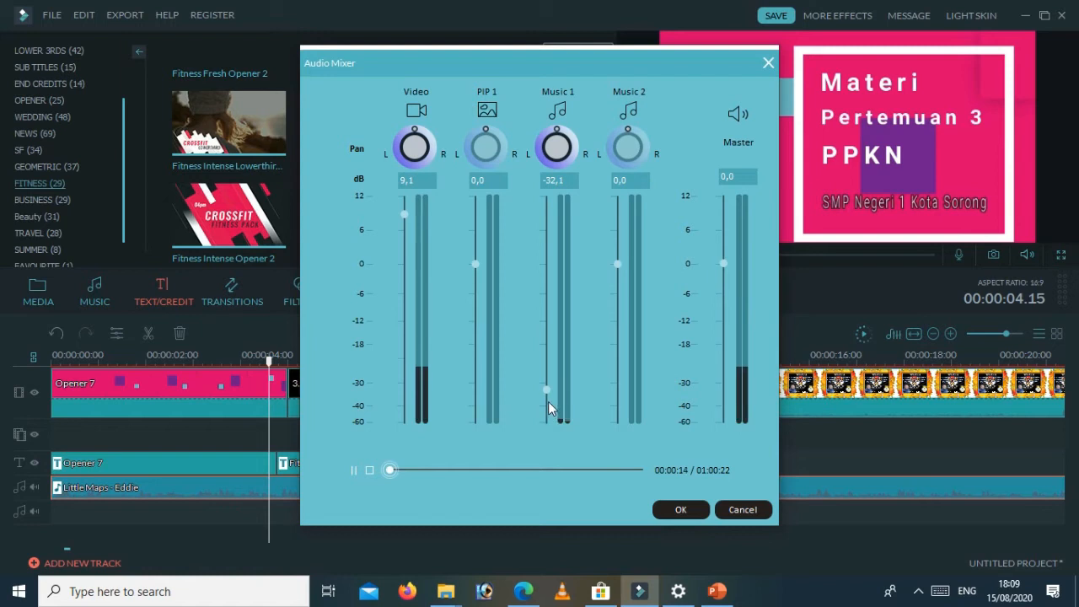
mouse_move(547, 387)
mouse_down()
mouse_move(548, 226)
mouse_move(547, 394)
mouse_up()
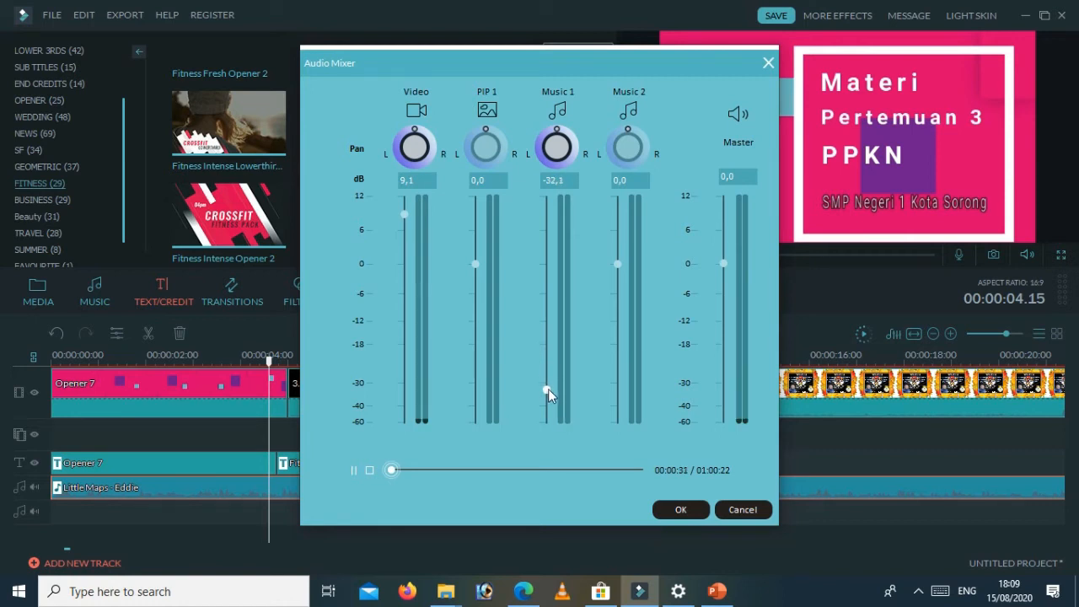
click(681, 510)
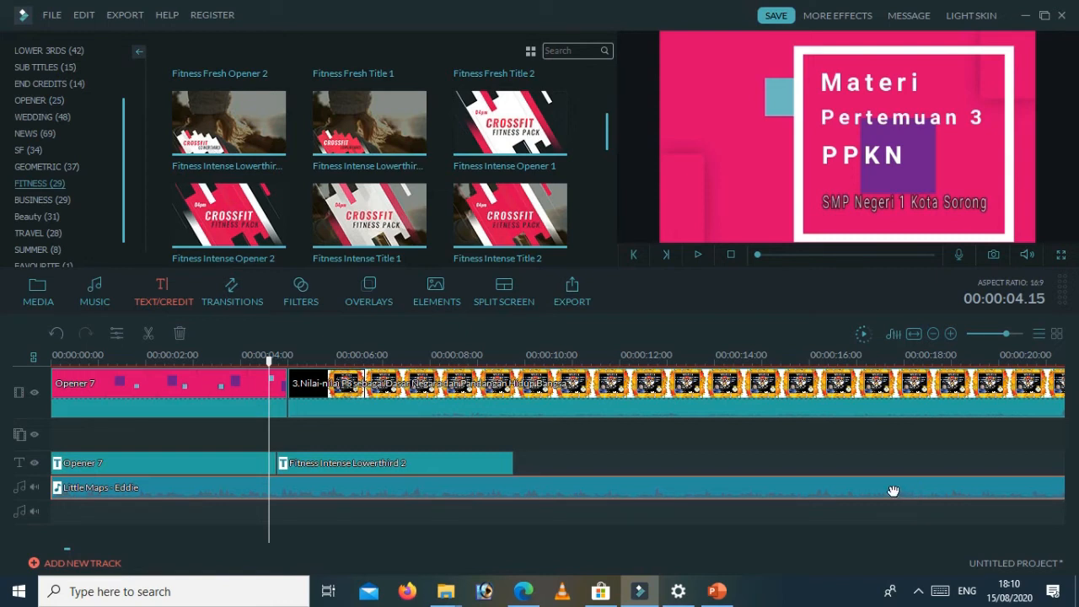
Step: Set the volume of the "Little Maps - Eddie" music clip to 115, checking the sound during playback
click(992, 333)
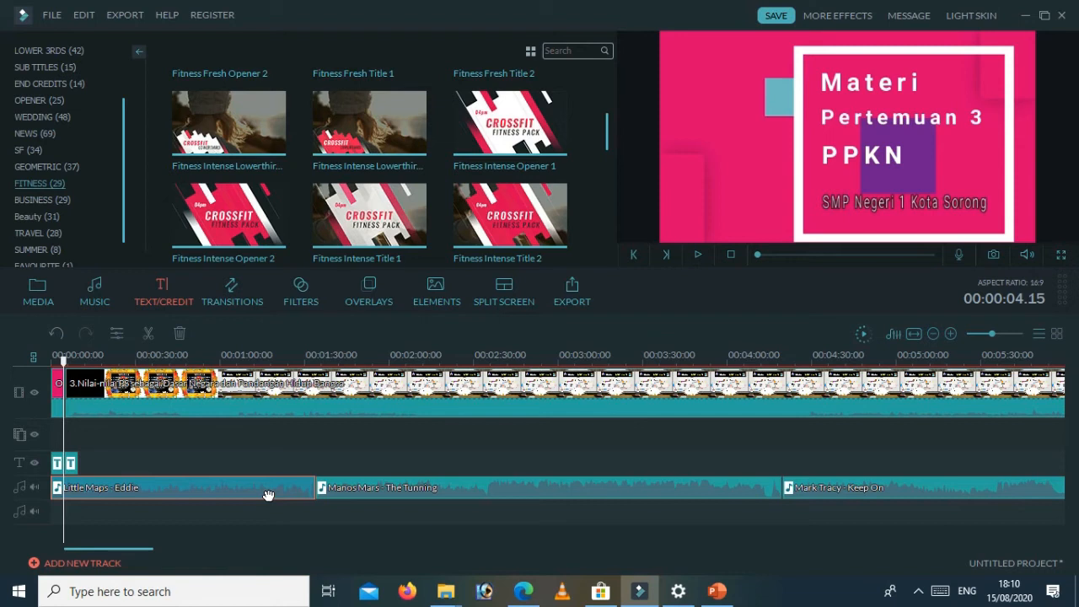
click(147, 479)
click(147, 478)
right_click(149, 484)
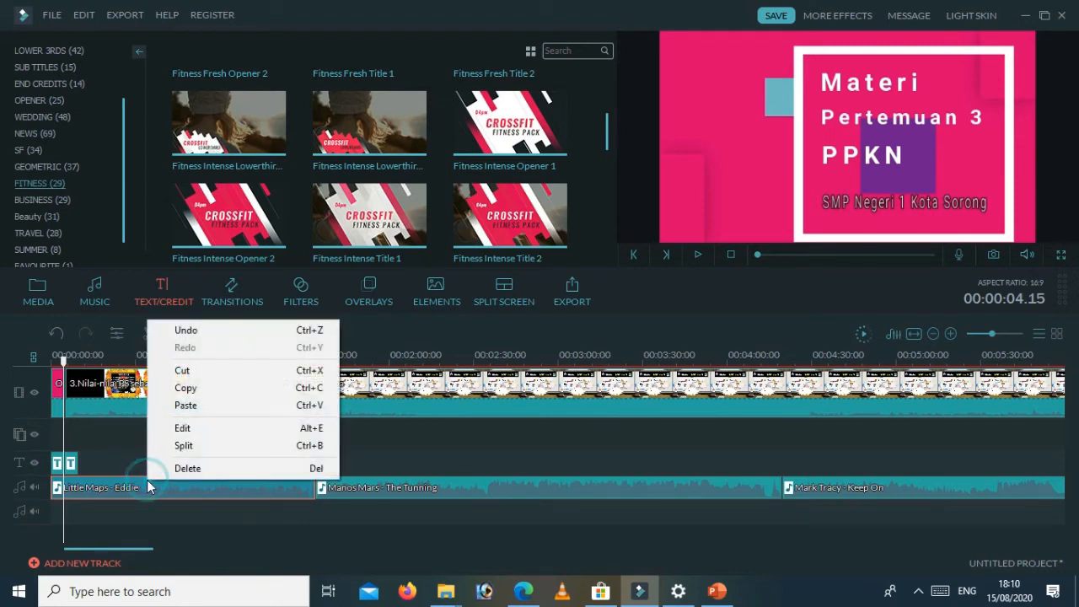
click(200, 430)
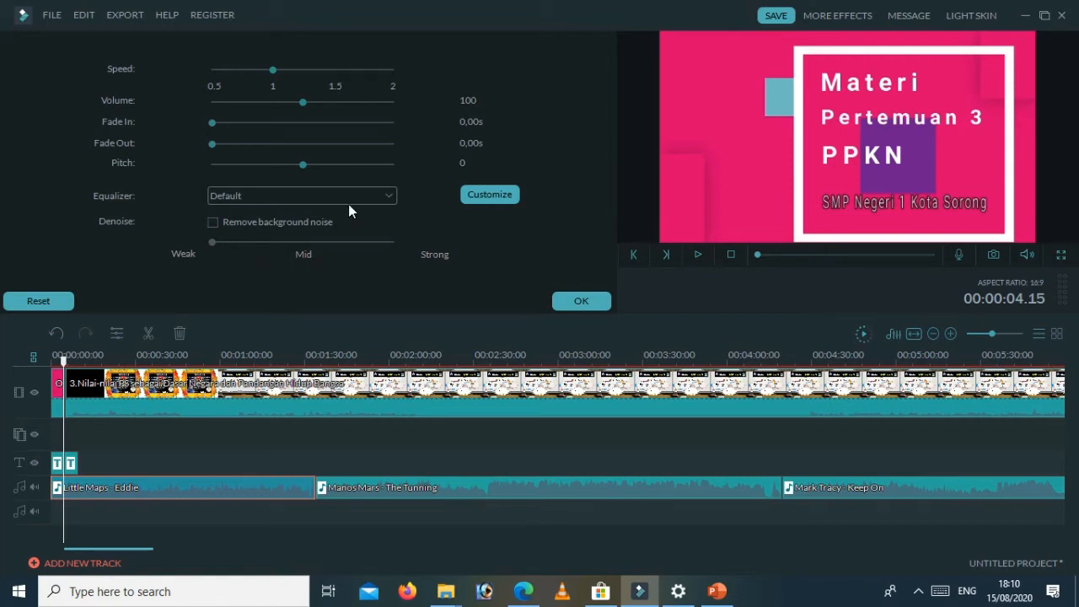
click(283, 103)
drag(283, 103, 277, 103)
drag(275, 101, 354, 103)
click(698, 255)
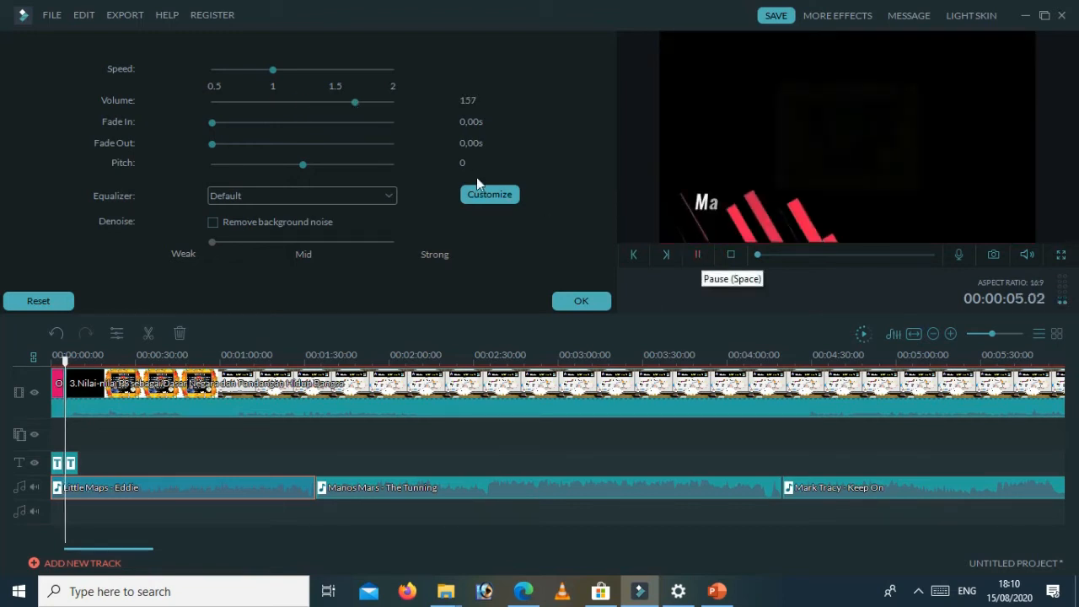
drag(356, 101, 316, 111)
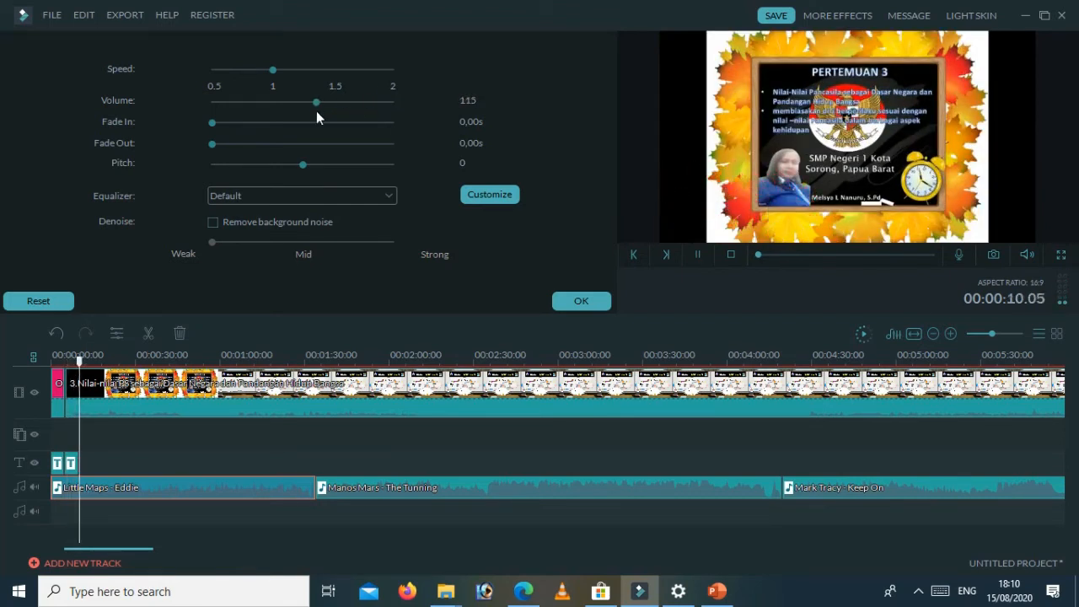
click(603, 305)
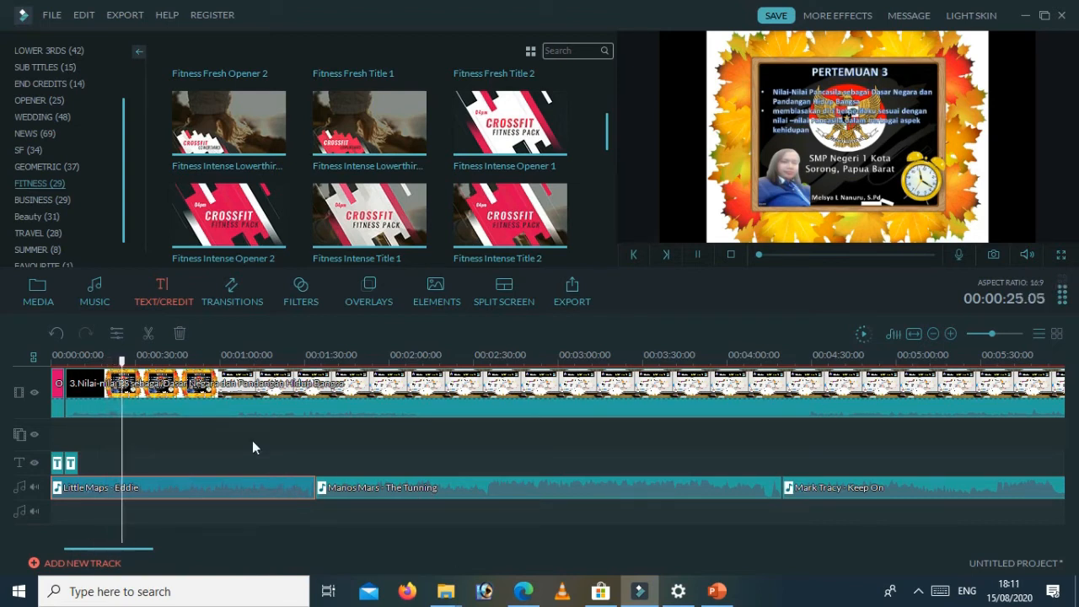
click(697, 255)
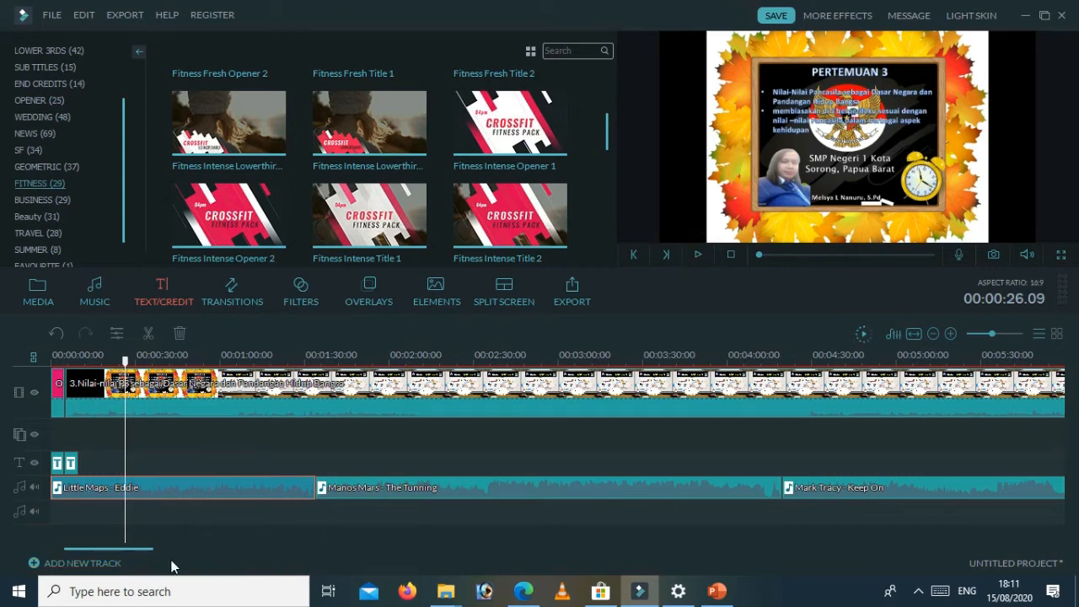
Step: Place the playhead at 00:58:20.11, just before the end of the main lesson video
click(134, 552)
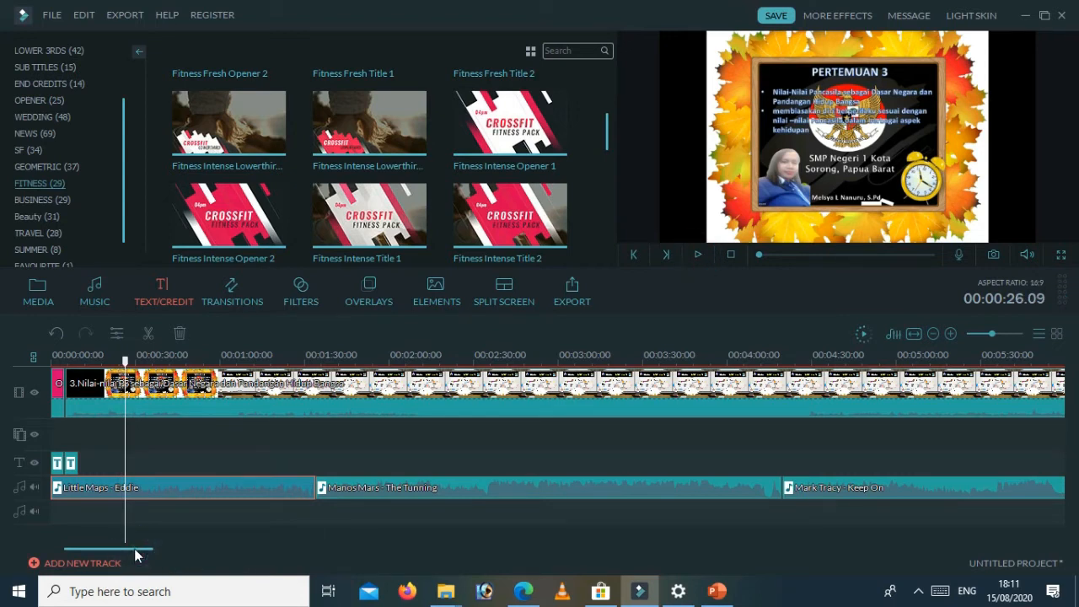
drag(134, 548, 936, 560)
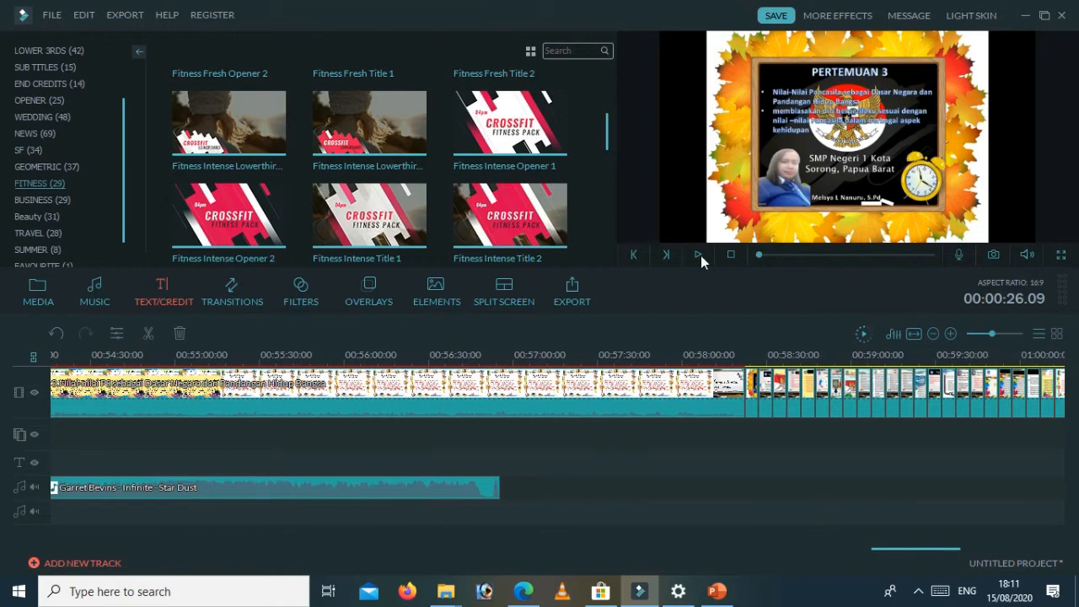
click(733, 358)
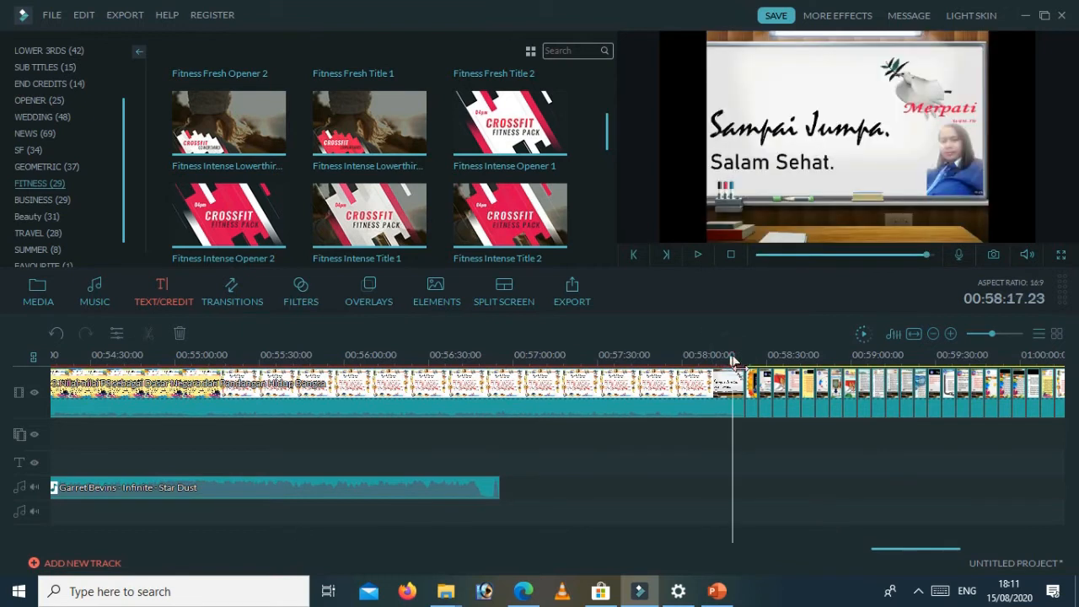
click(739, 359)
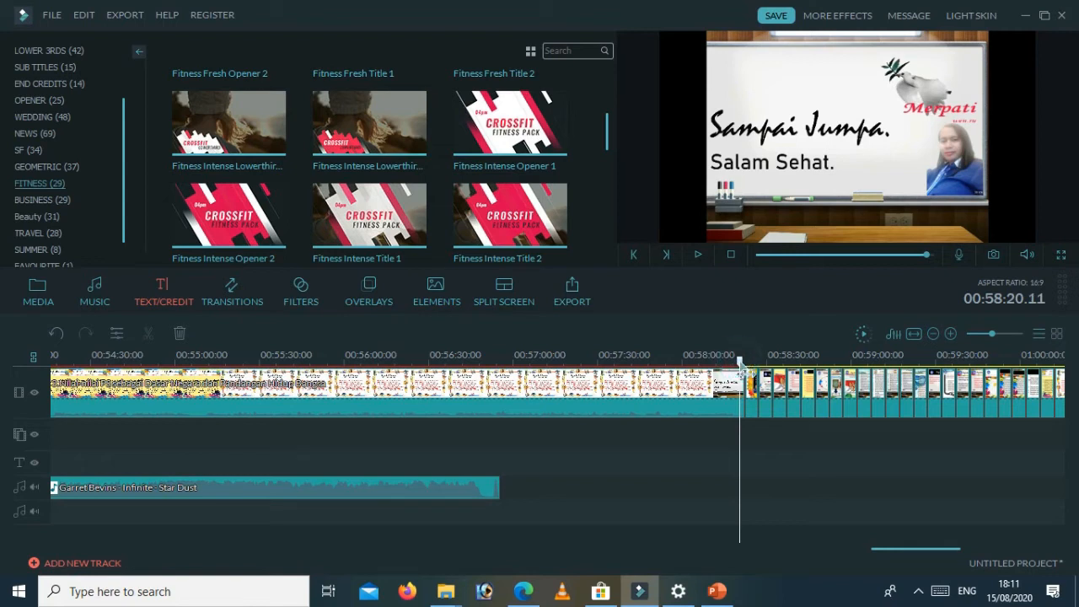
click(743, 359)
click(739, 360)
Step: Browse the title collections and insert the blue Travel Memories opener from the Travel collection right after the lesson video
click(27, 87)
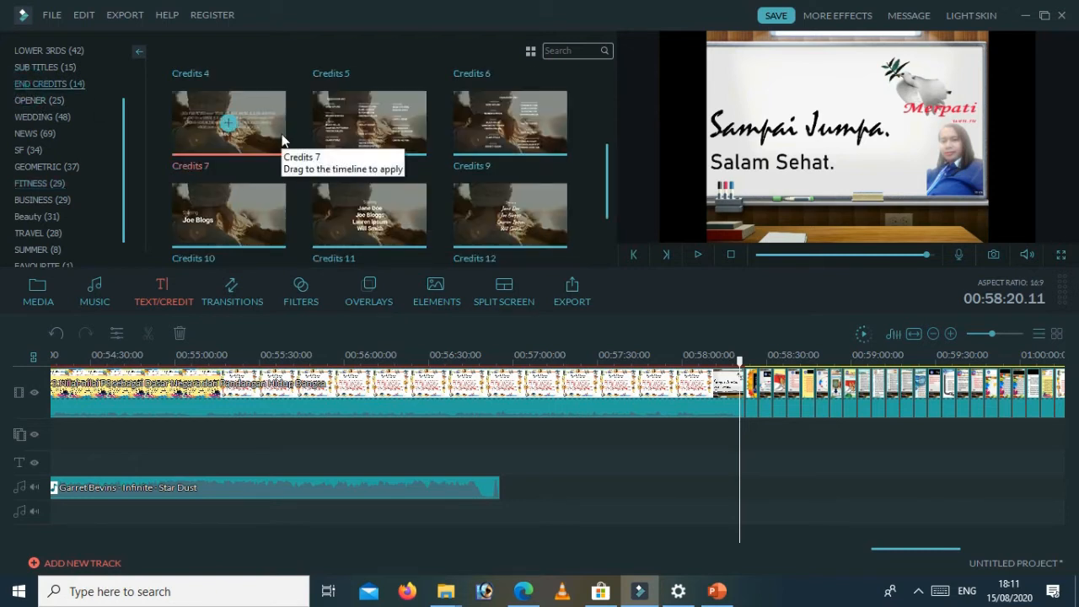
drag(604, 195, 622, 254)
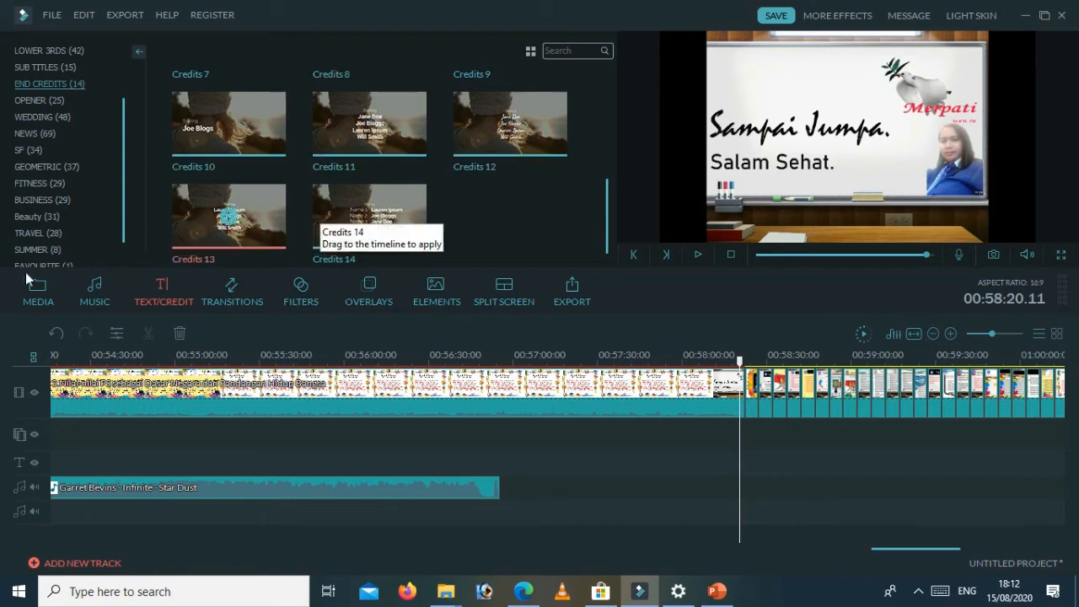
click(38, 228)
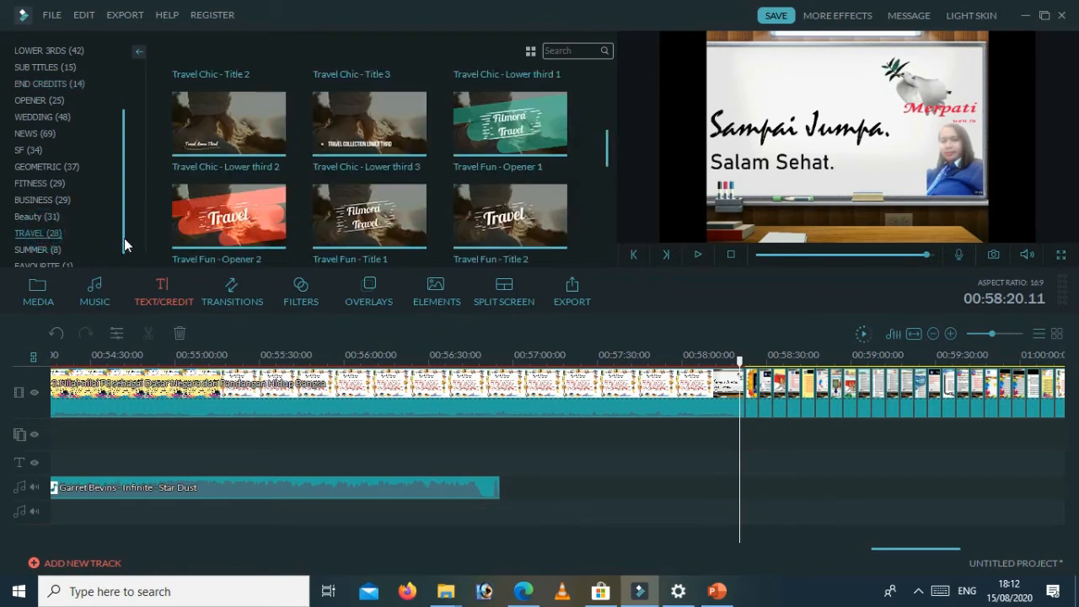
scroll(118, 253, down, 1)
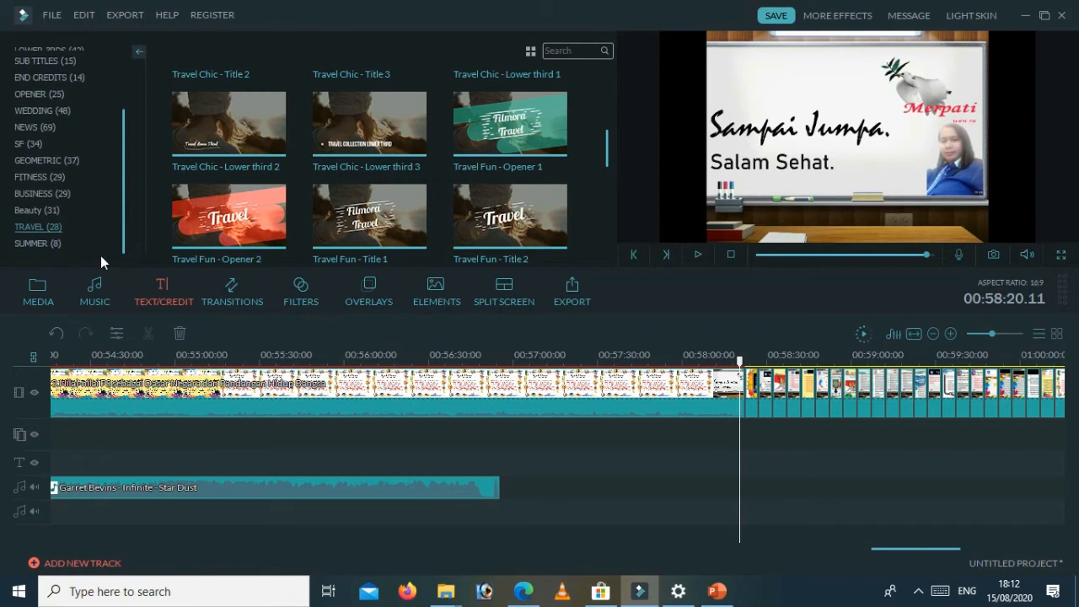
click(69, 249)
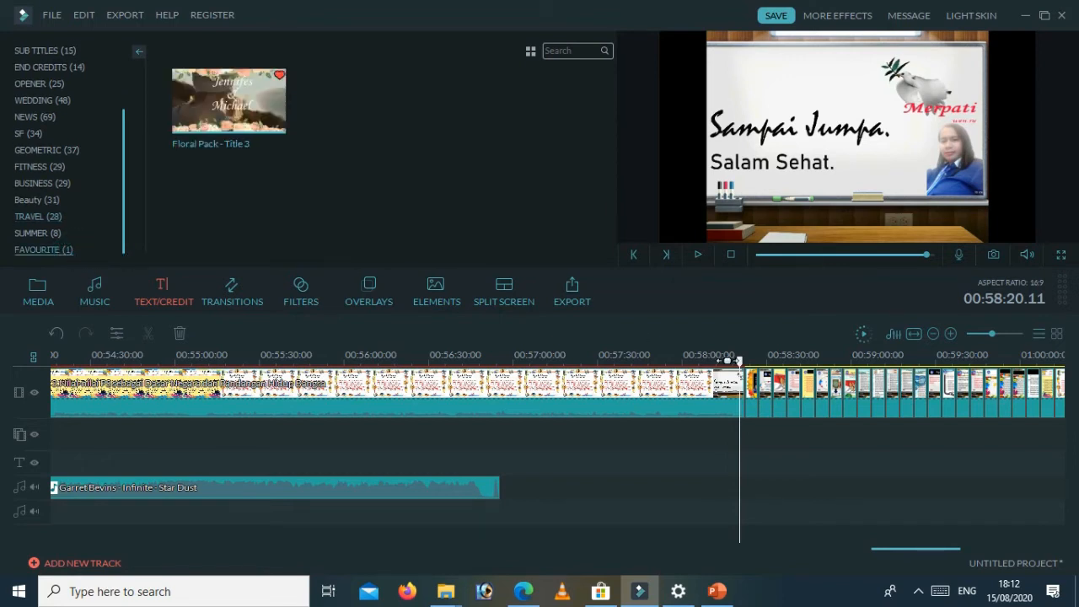
click(37, 234)
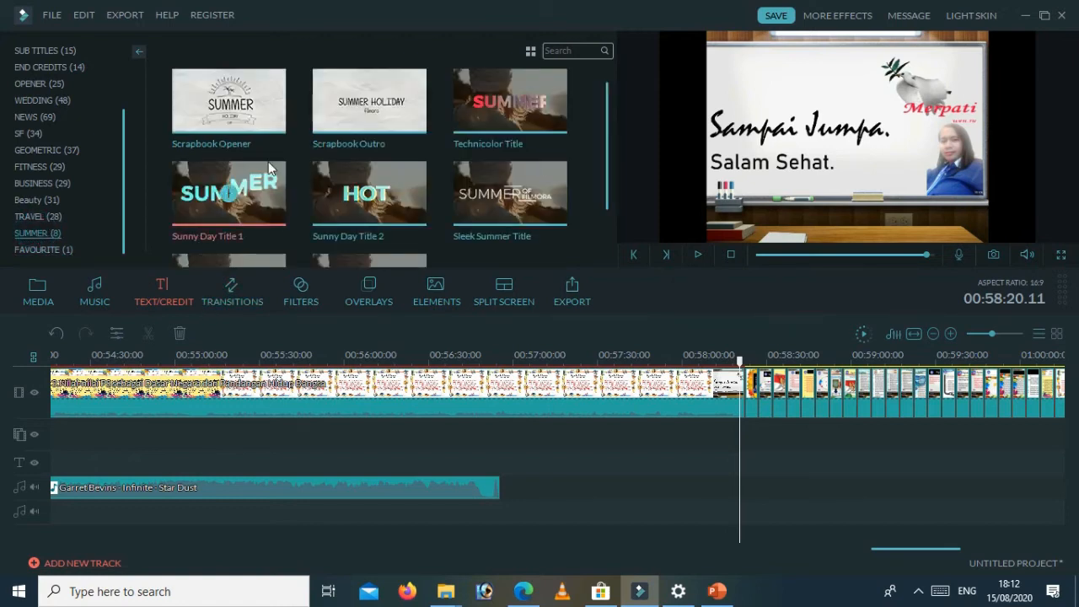
click(39, 220)
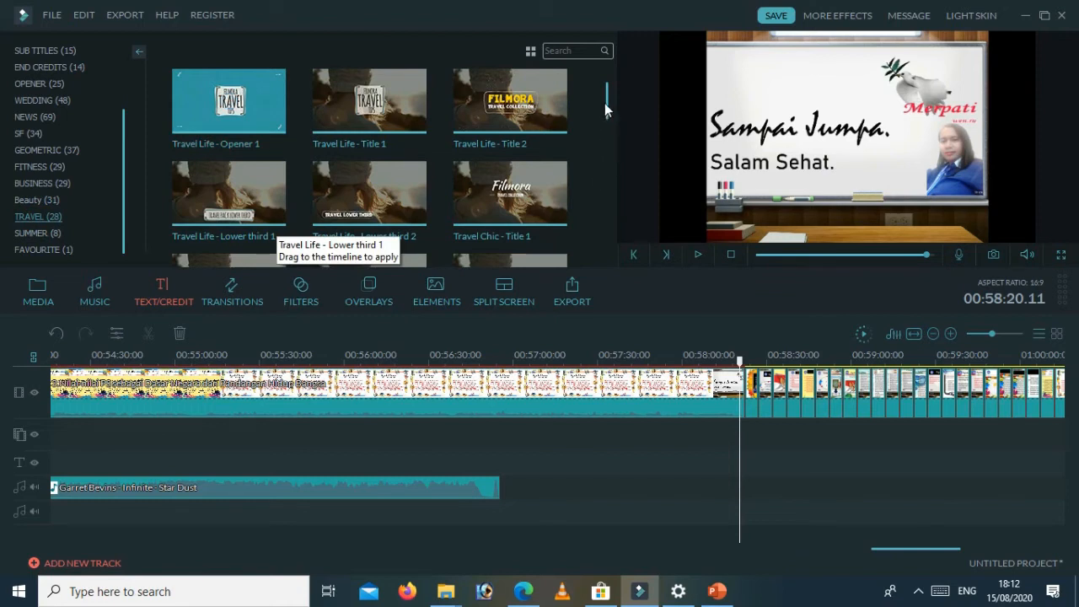
scroll(607, 109, down, 3)
drag(629, 148, 629, 173)
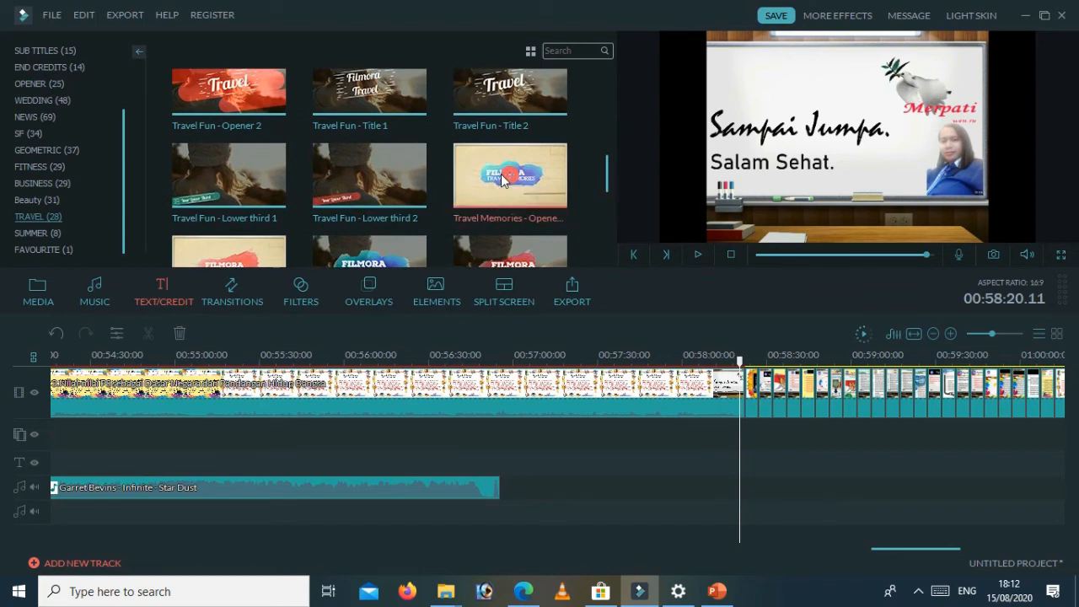
click(504, 178)
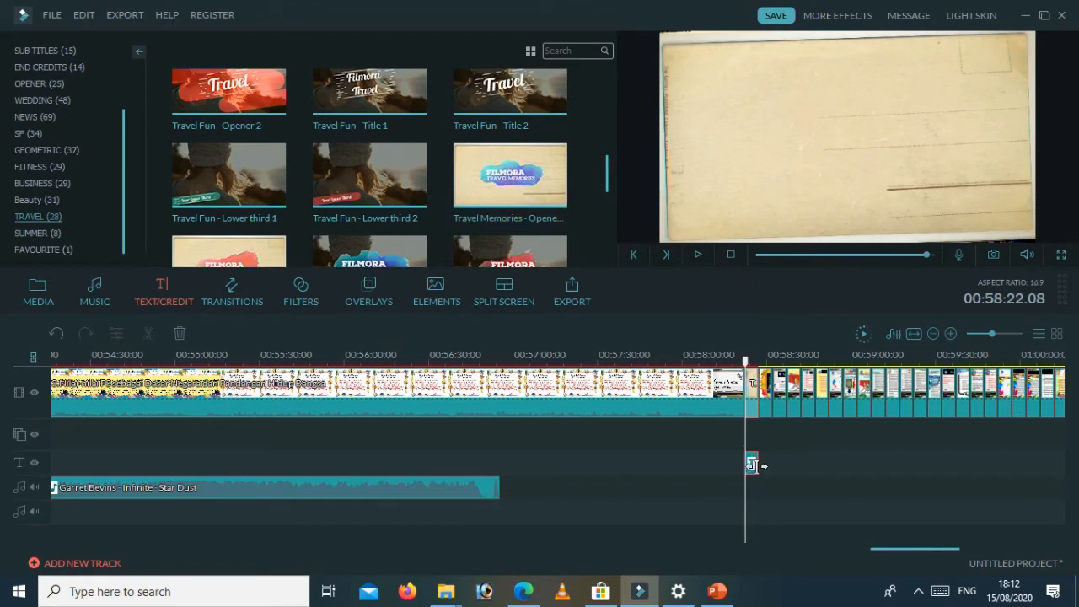
Step: Replace the FILMORA heading of the inserted Travel Memories title with "Terima kasih"
right_click(753, 466)
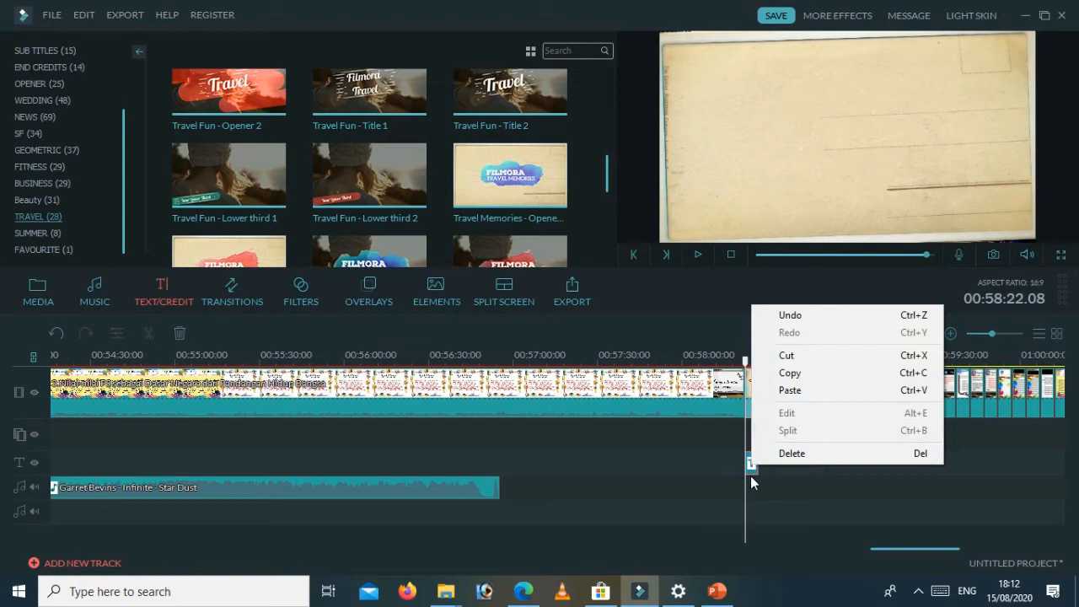
click(750, 465)
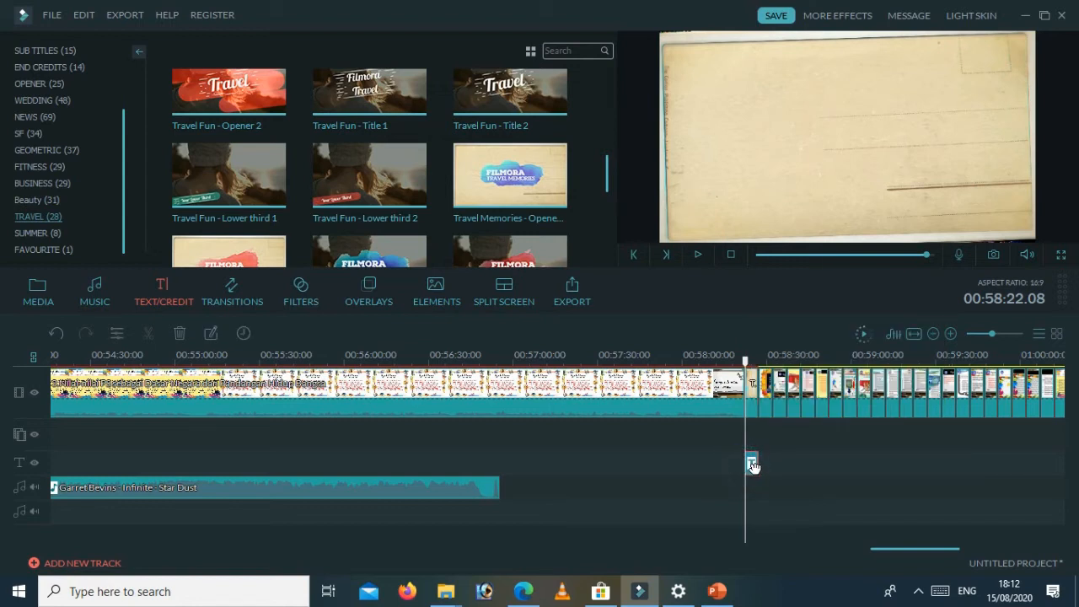
right_click(752, 468)
click(785, 413)
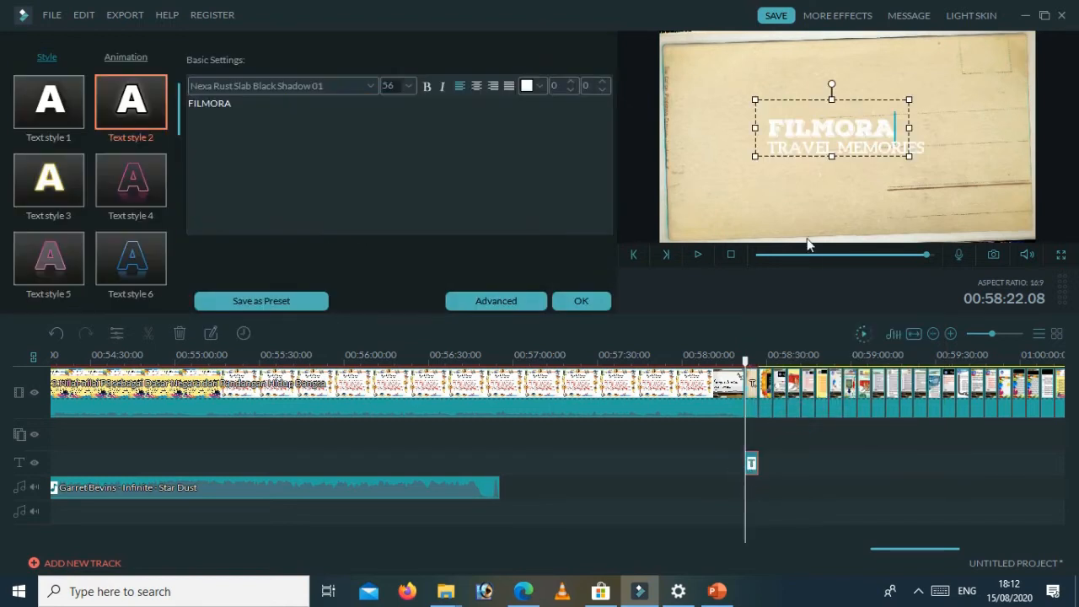
key(BackSpace)
key(BackSpace)
key(BackSpace)
key(BackSpace)
key(BackSpace)
key(BackSpace)
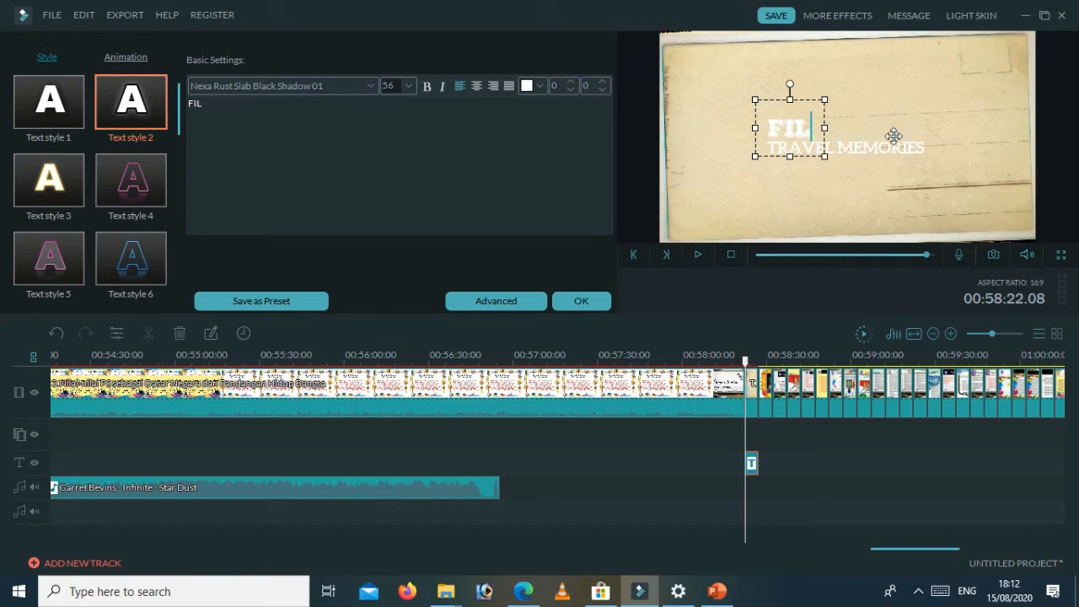
key(BackSpace)
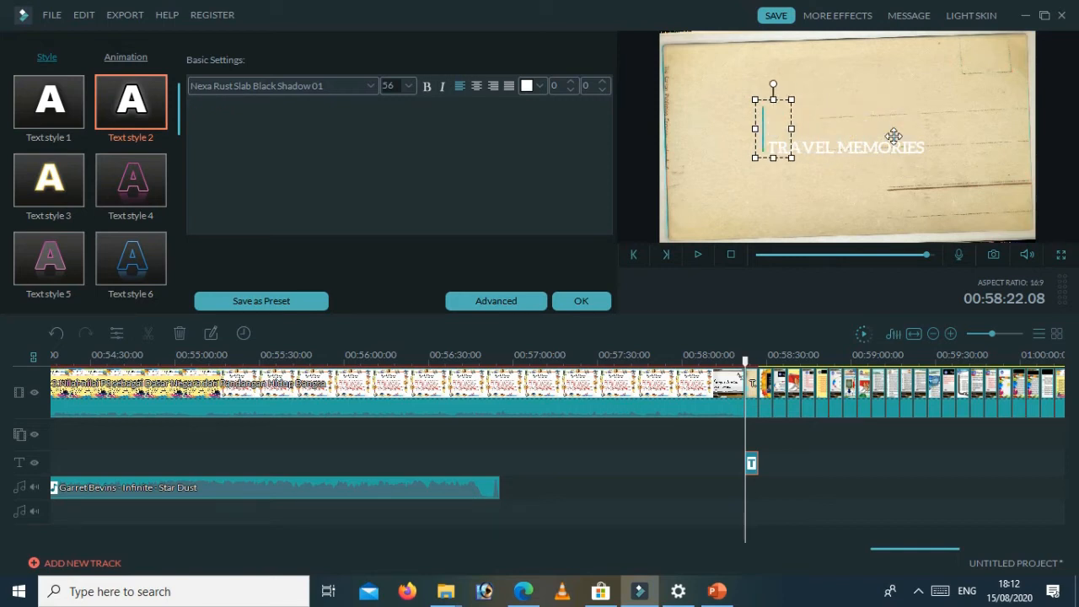
text(Terima kasih)
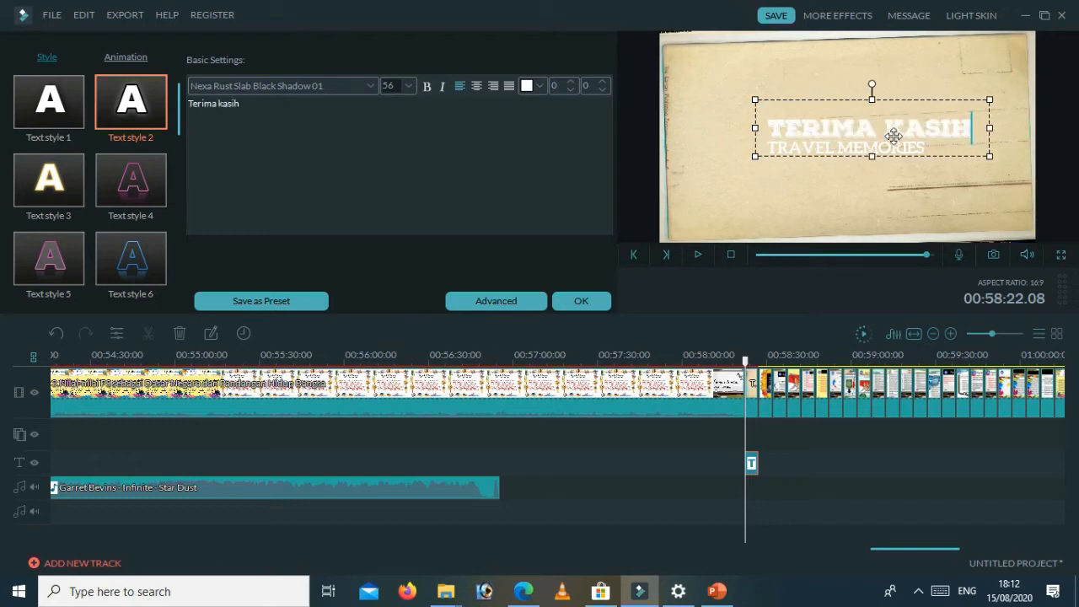
Step: Replace the TRAVEL MEMORIES subtitle below the heading with "Jangan lupa LIke, Subsribe"
click(940, 177)
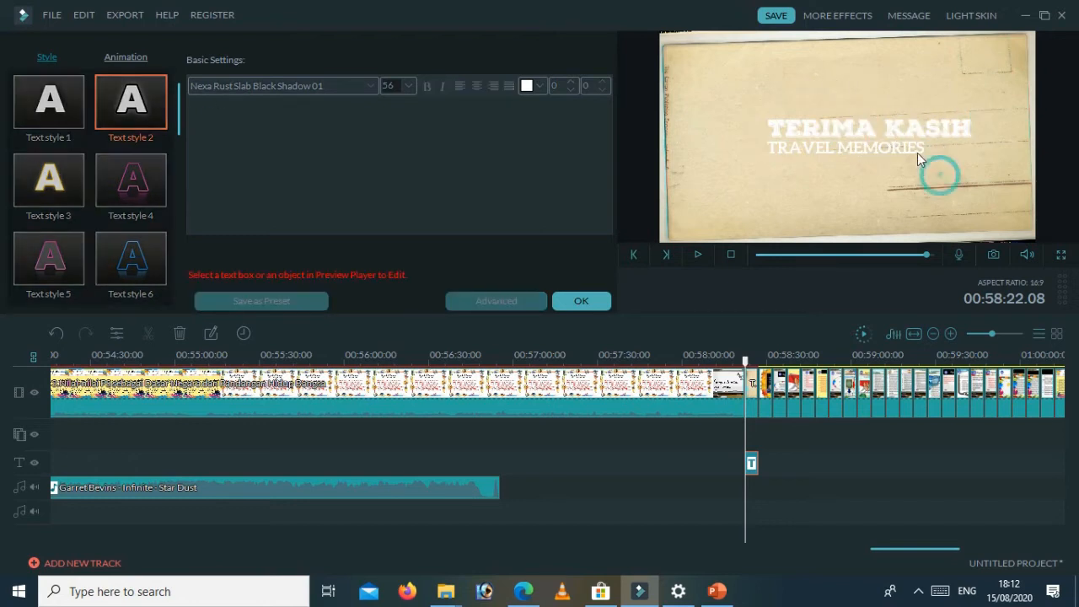
click(925, 148)
drag(929, 148, 747, 149)
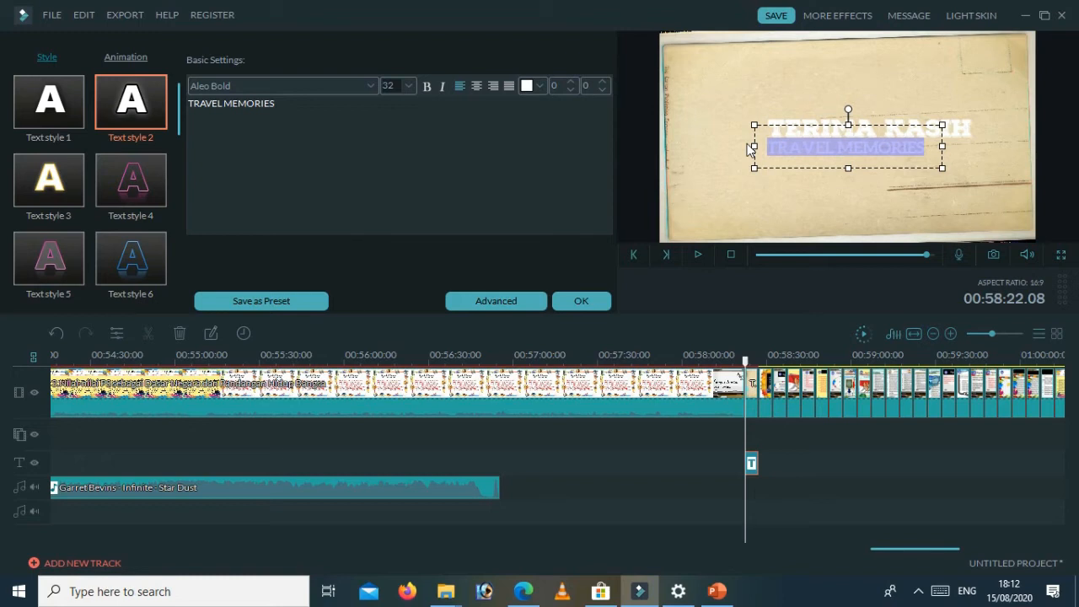
key(BackSpace)
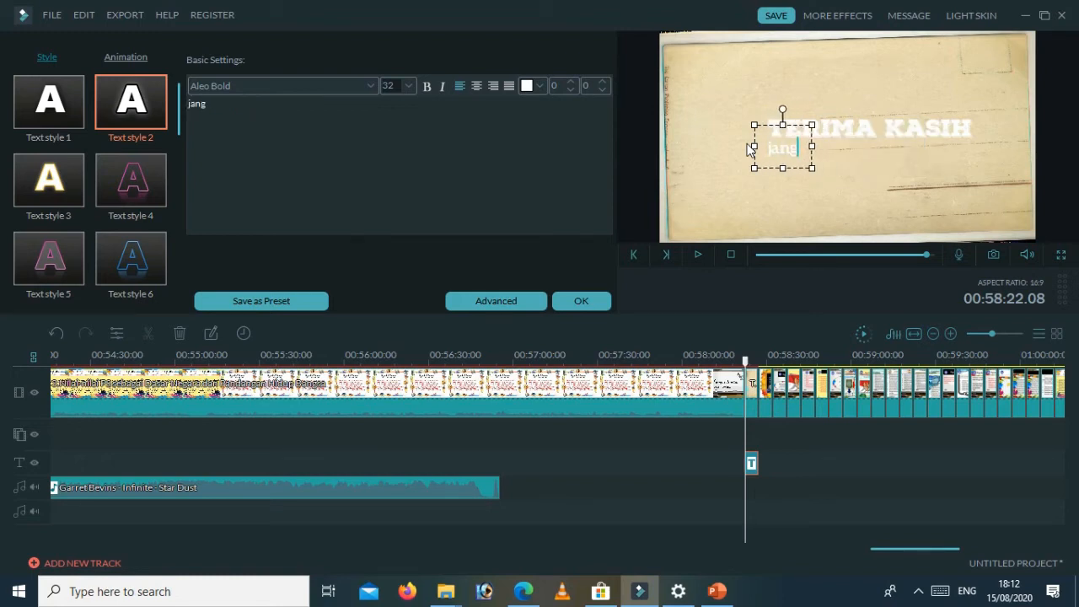
text(Jangan lupa)
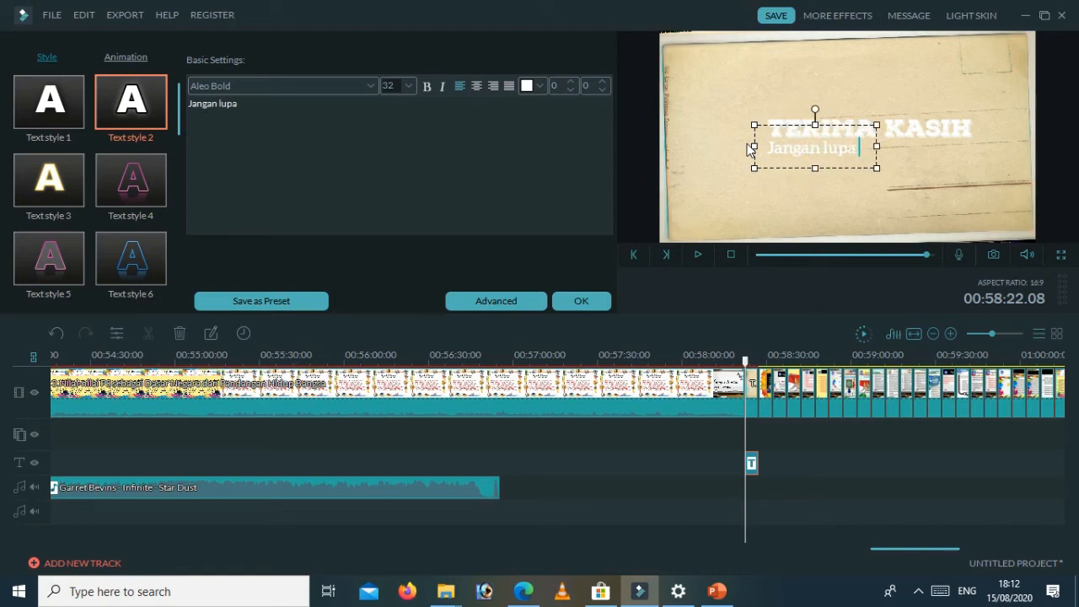
text( S)
key(BackSpace)
text(LIke, Subsribe)
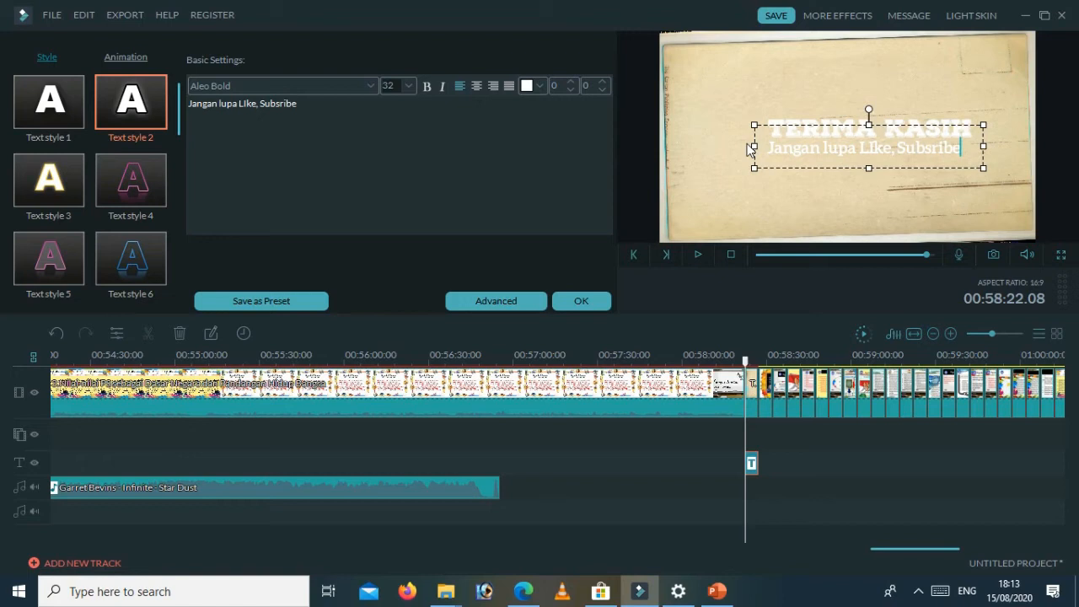
Step: Correct the subtitle's last word to "Subscribe" and append ", Comment" after it
text(c)
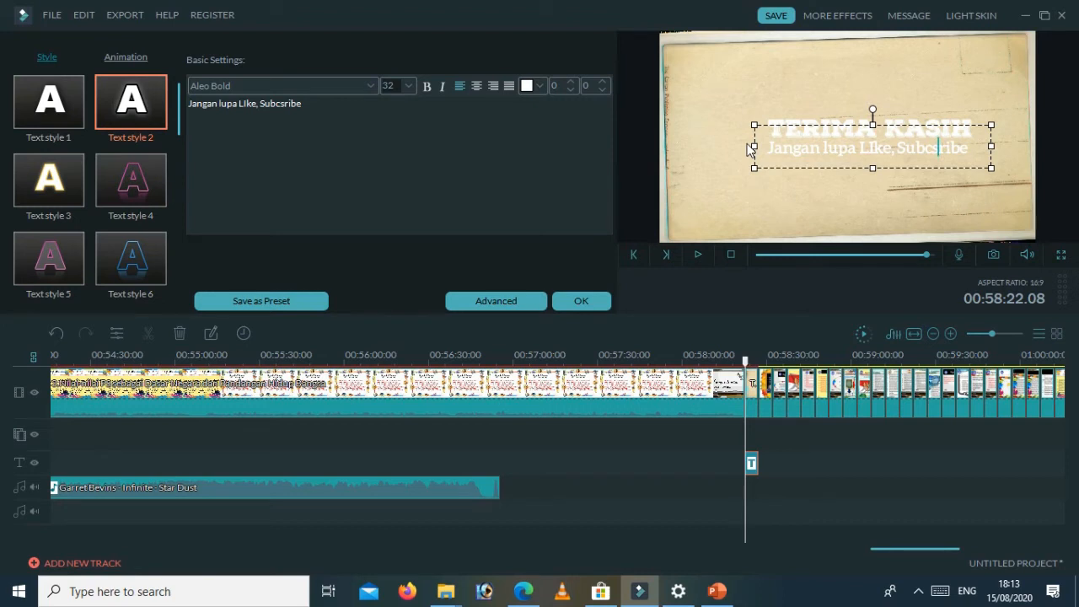
key(BackSpace)
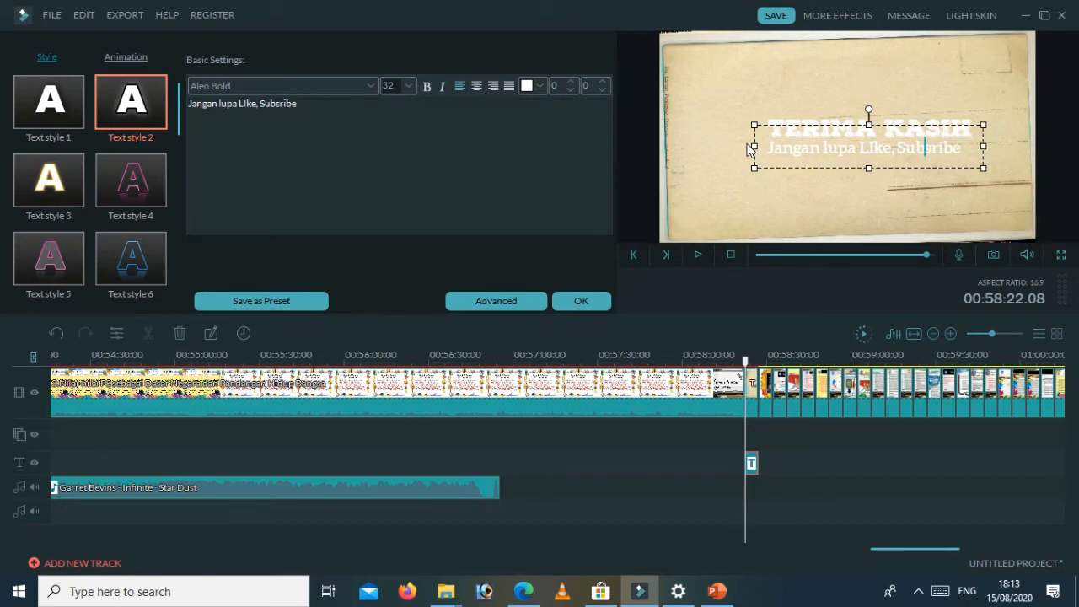
text(c)
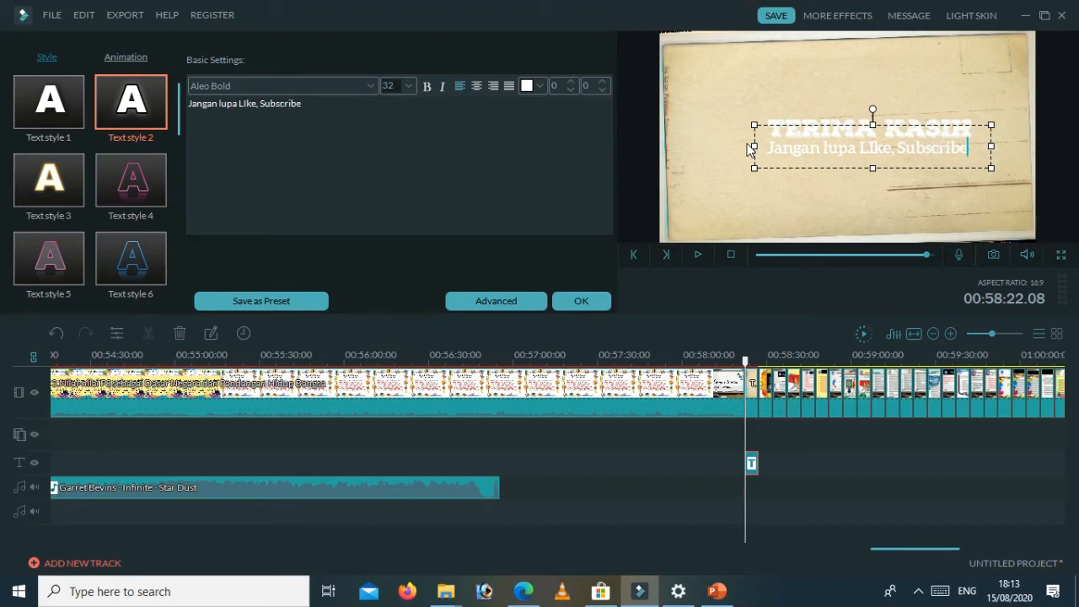
text(, Kome)
key(BackSpace)
key(BackSpace)
key(BackSpace)
key(BackSpace)
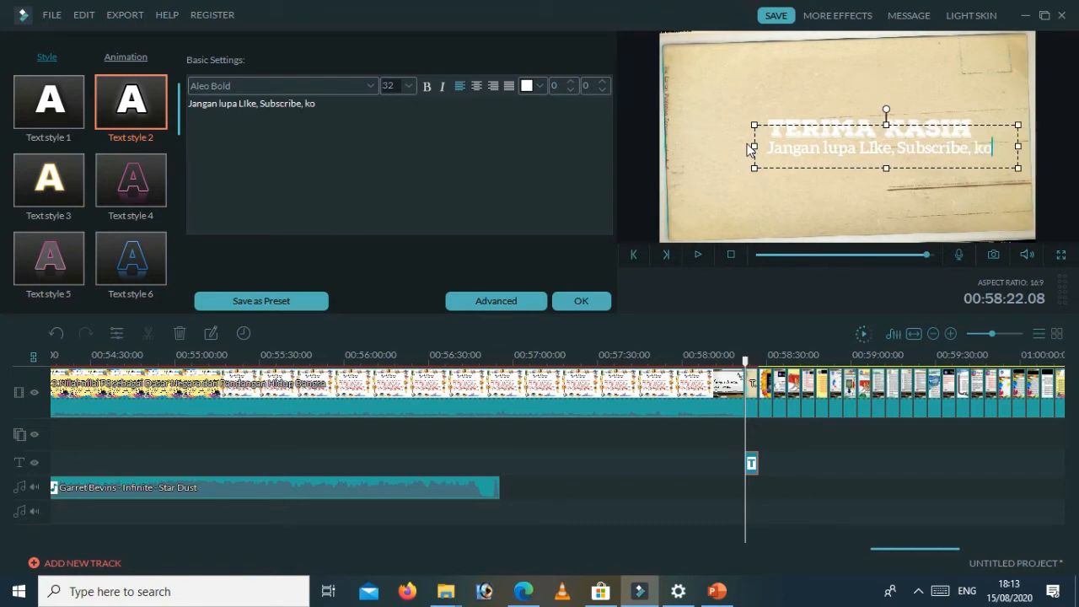
text(Comment)
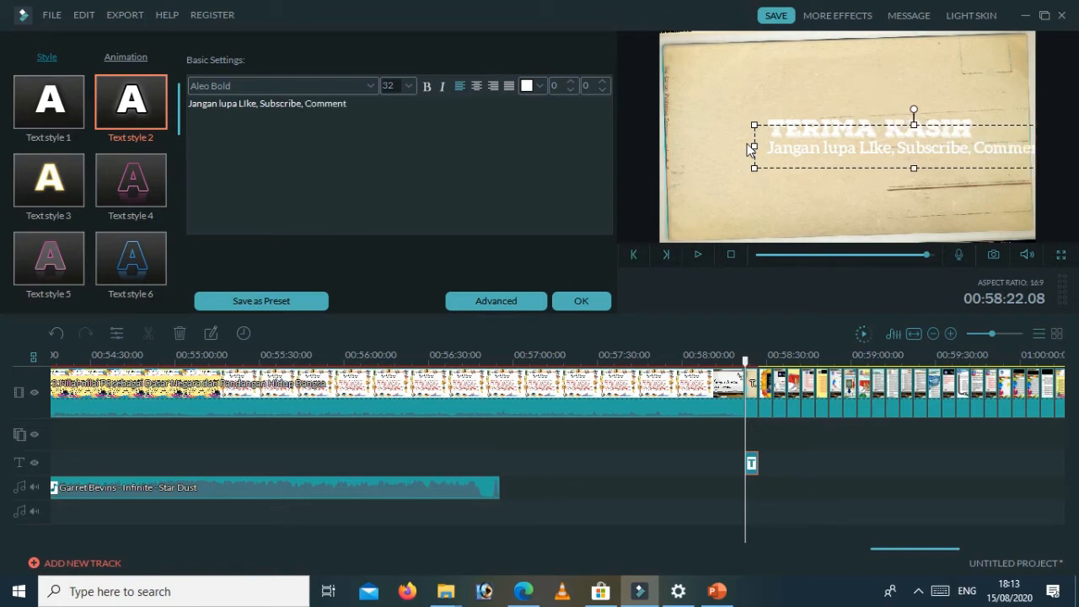
Step: Scale the subtitle down to fit the frame under the heading, then stretch its box taller and wider
drag(755, 123, 796, 140)
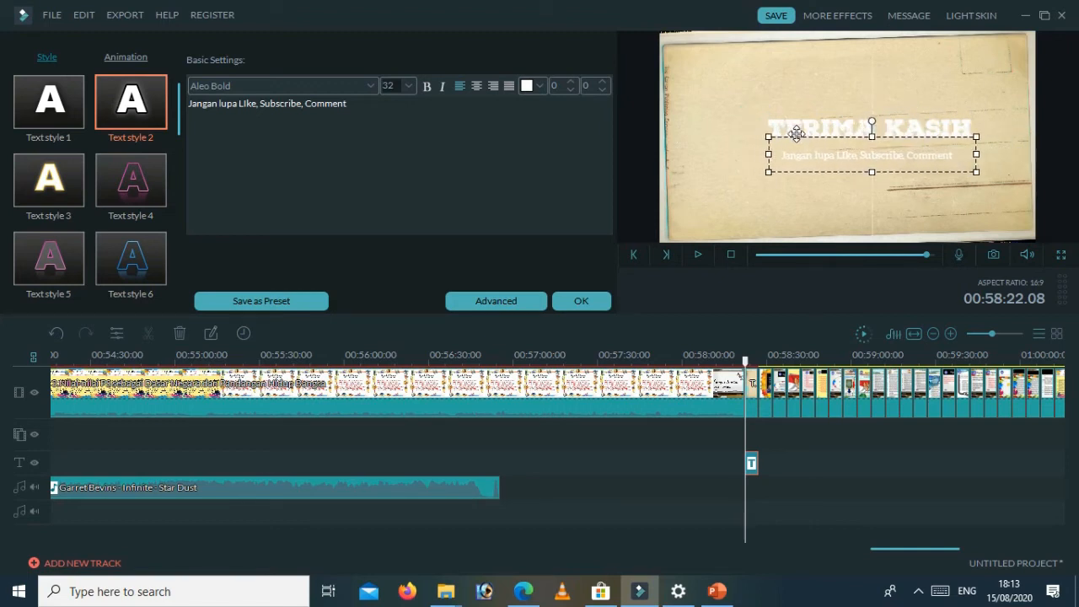
drag(867, 195, 875, 206)
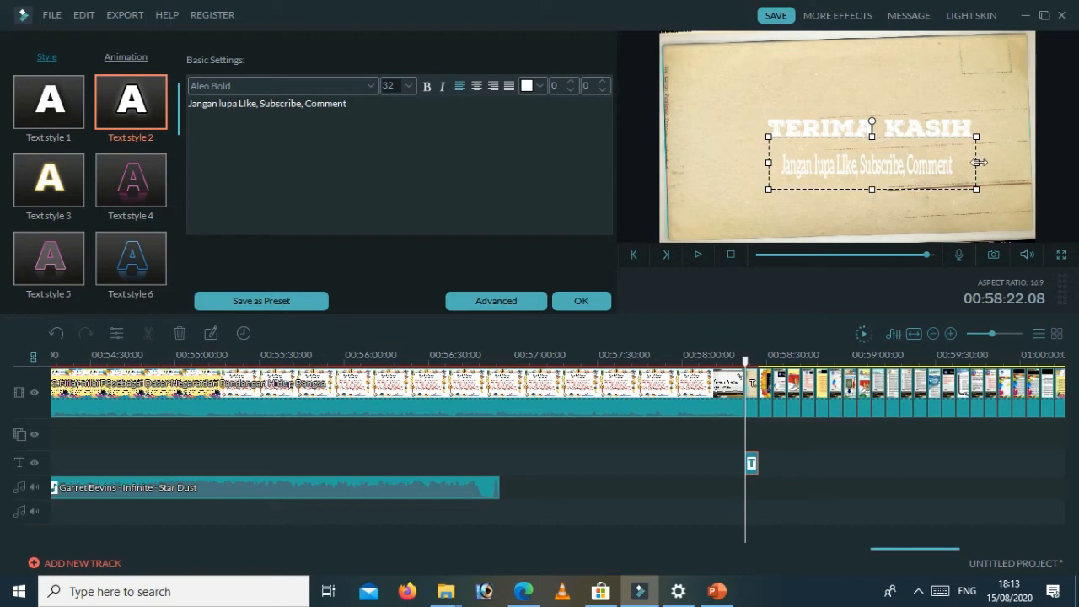
drag(976, 163, 1021, 163)
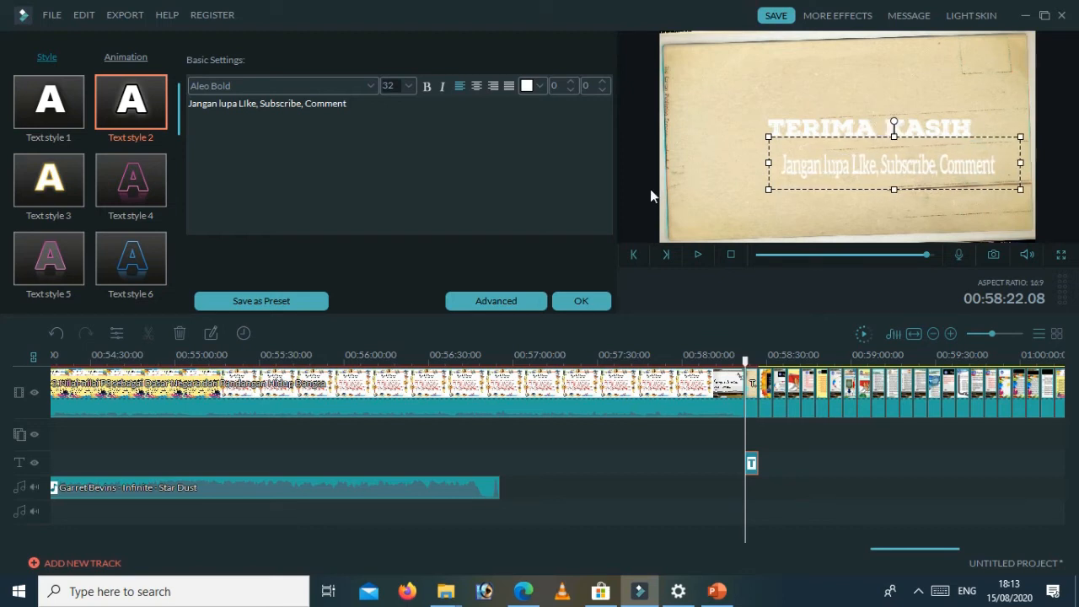
Step: Apply Text style 2 to both the subtitle and the "Terima kasih" heading
click(129, 110)
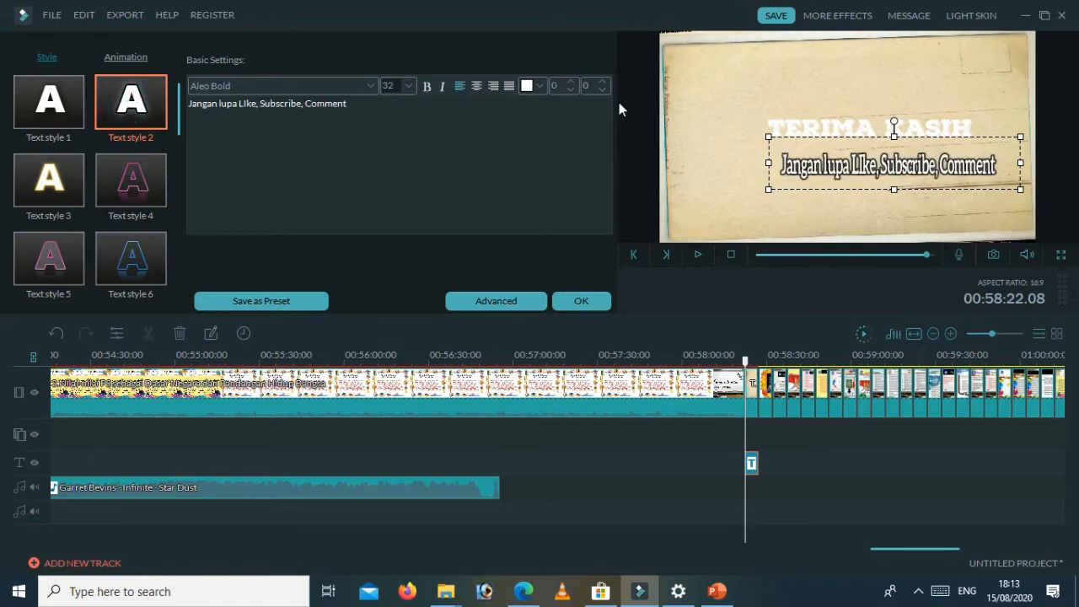
click(839, 105)
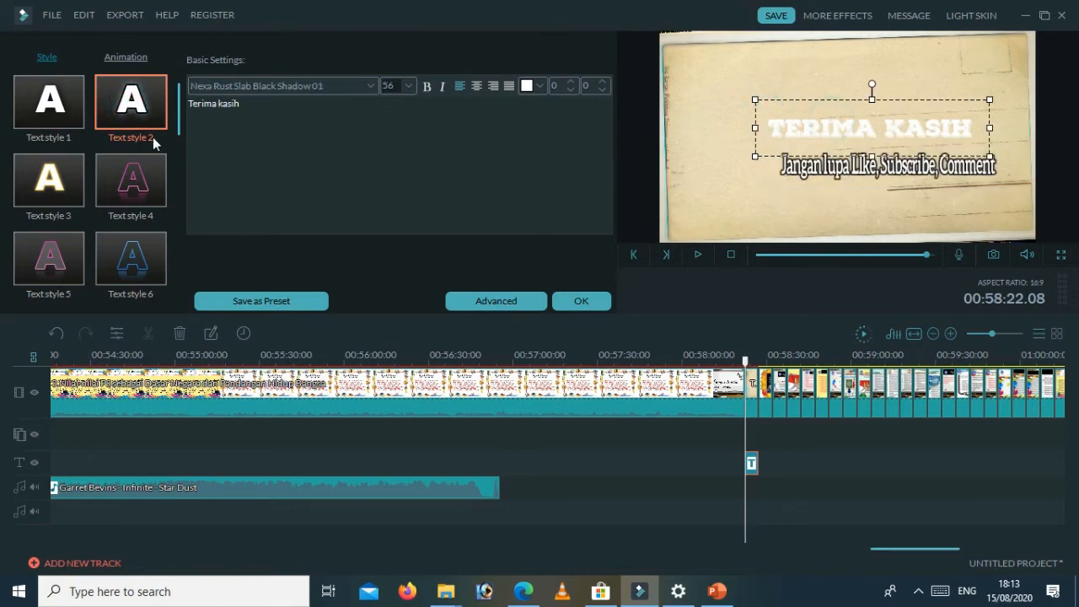
click(129, 114)
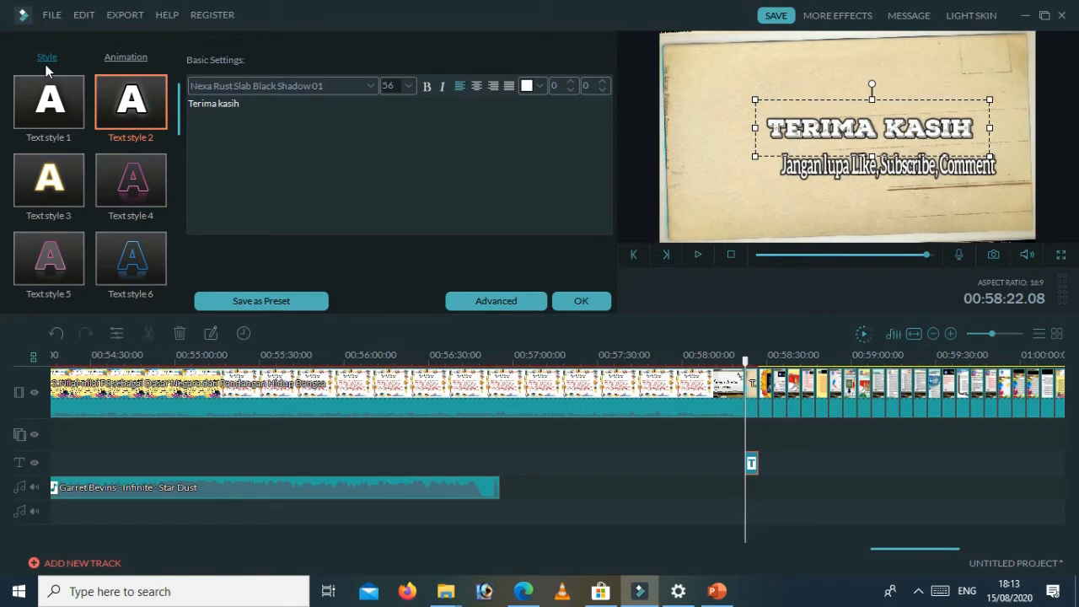
Step: Apply the Fade animation to the "Terima kasih" heading and Down Dir Insert to the subtitle
click(109, 56)
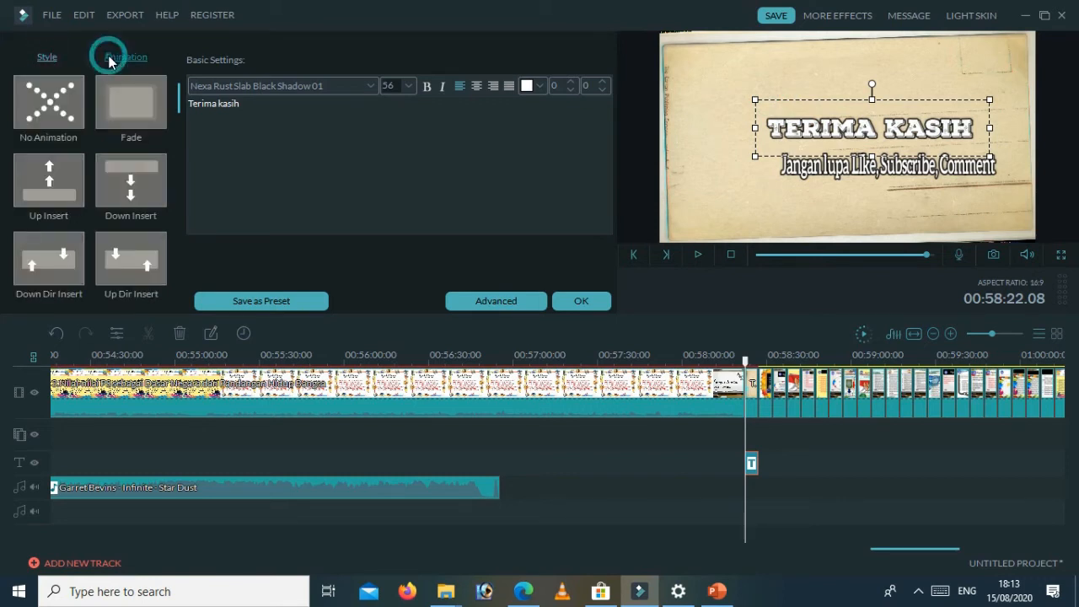
click(138, 98)
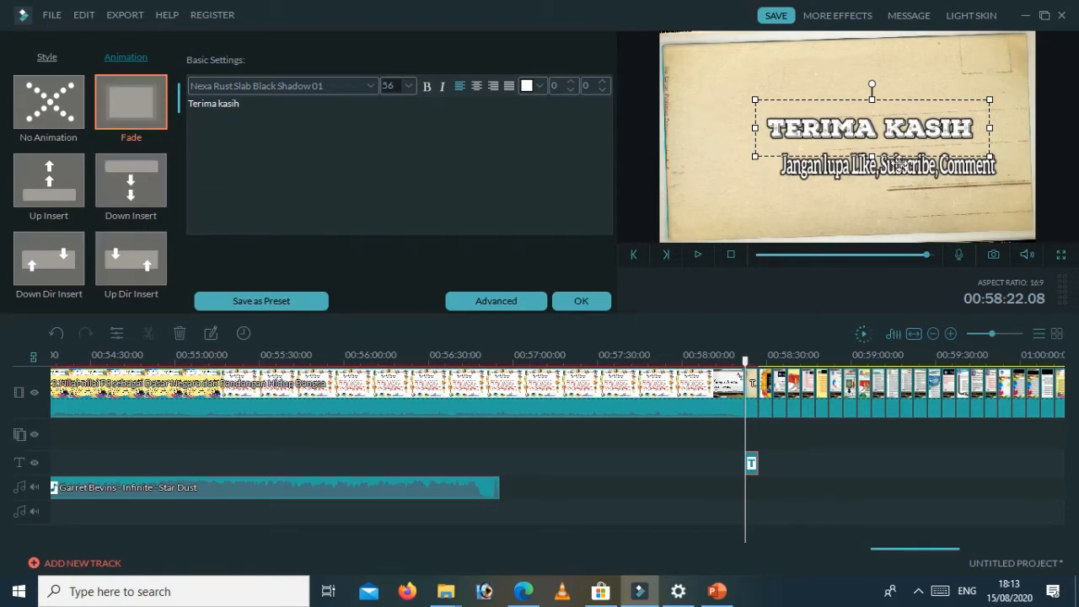
click(857, 178)
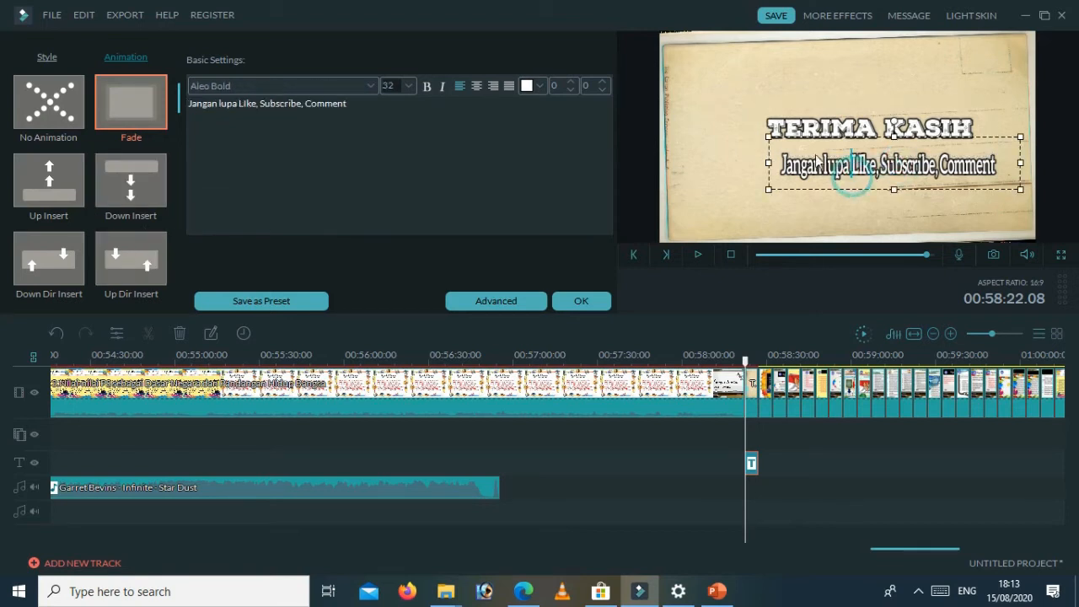
click(58, 258)
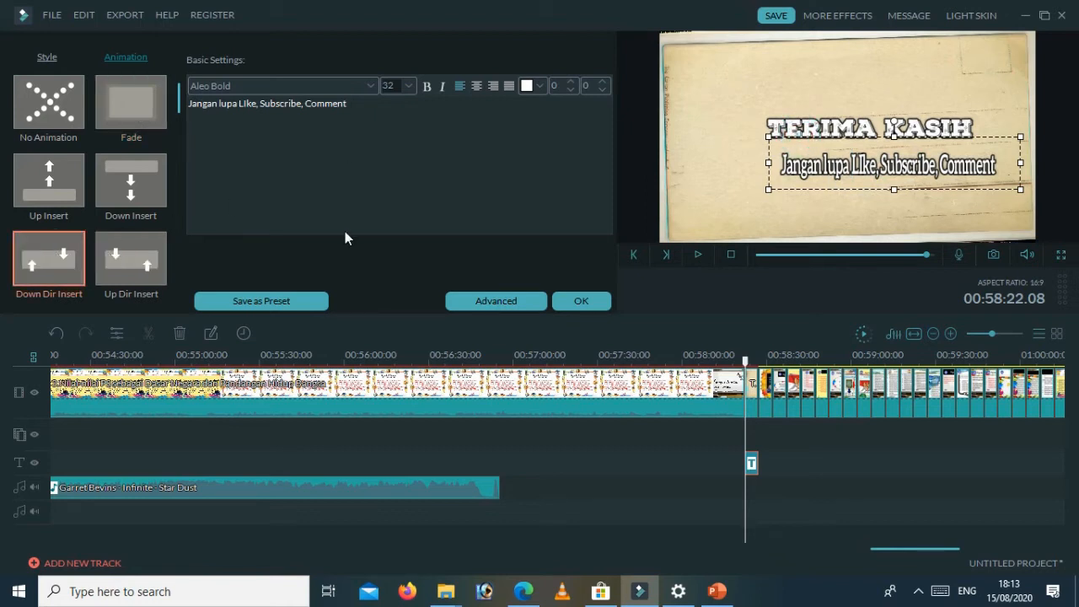
Step: Colour the whole subtitle red, then recolour the words "Jangan lupa" yellow
click(540, 86)
click(522, 131)
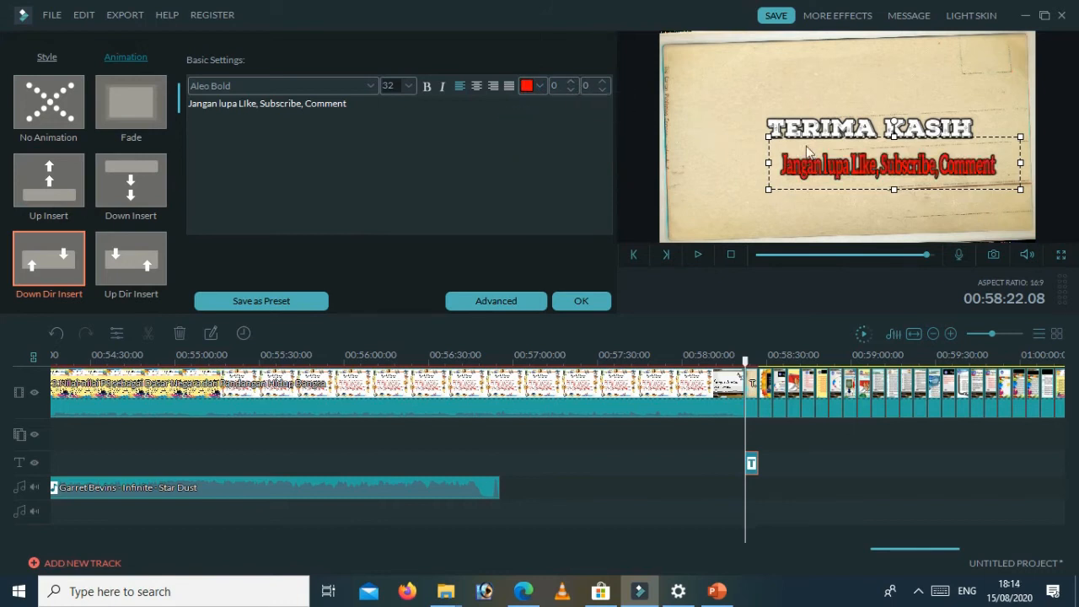
click(859, 168)
drag(851, 173, 778, 175)
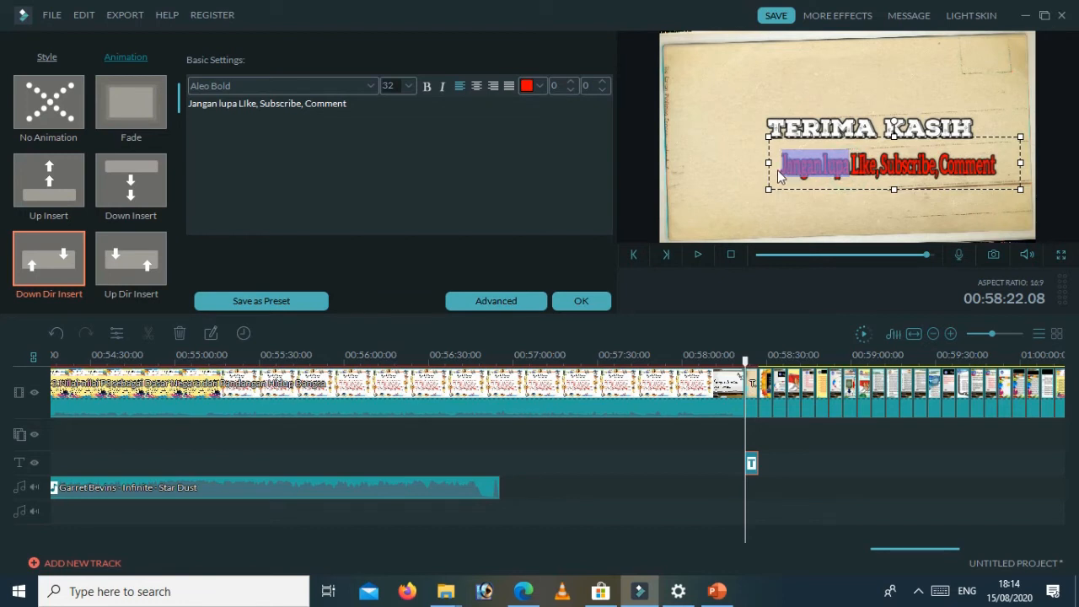
click(538, 88)
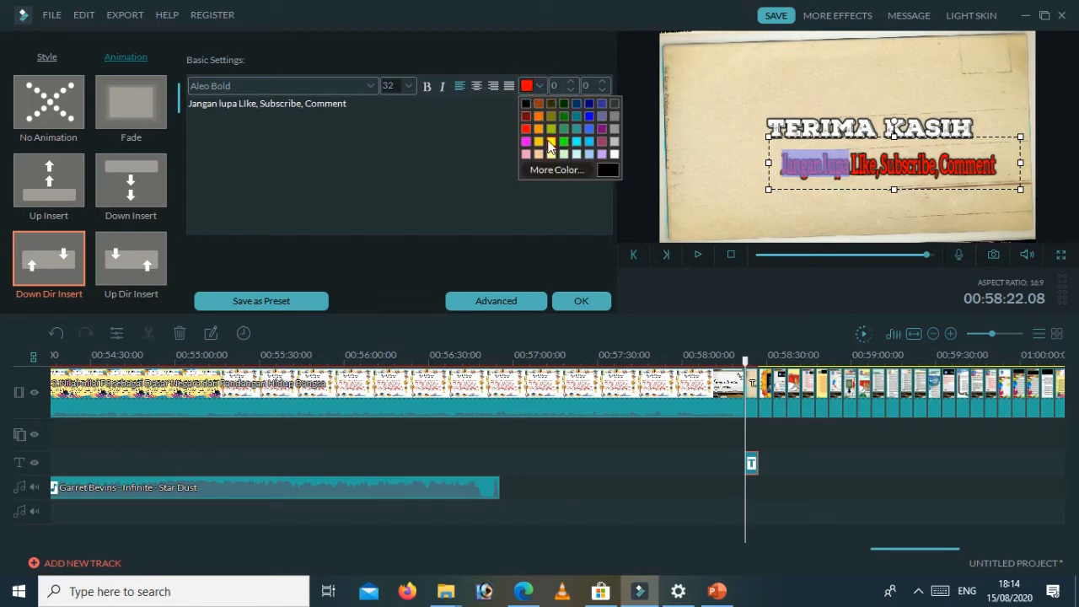
click(549, 140)
click(918, 177)
Step: Add extra spaces between the subtitle's words and stretch its text box out to the postcard's left edge
click(886, 166)
click(851, 169)
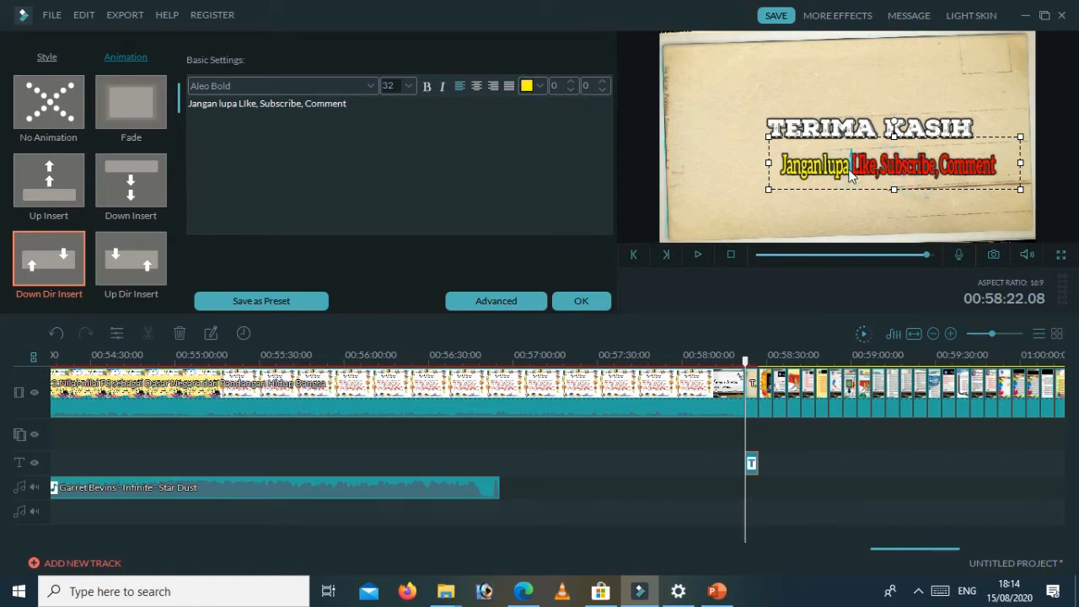
text(,)
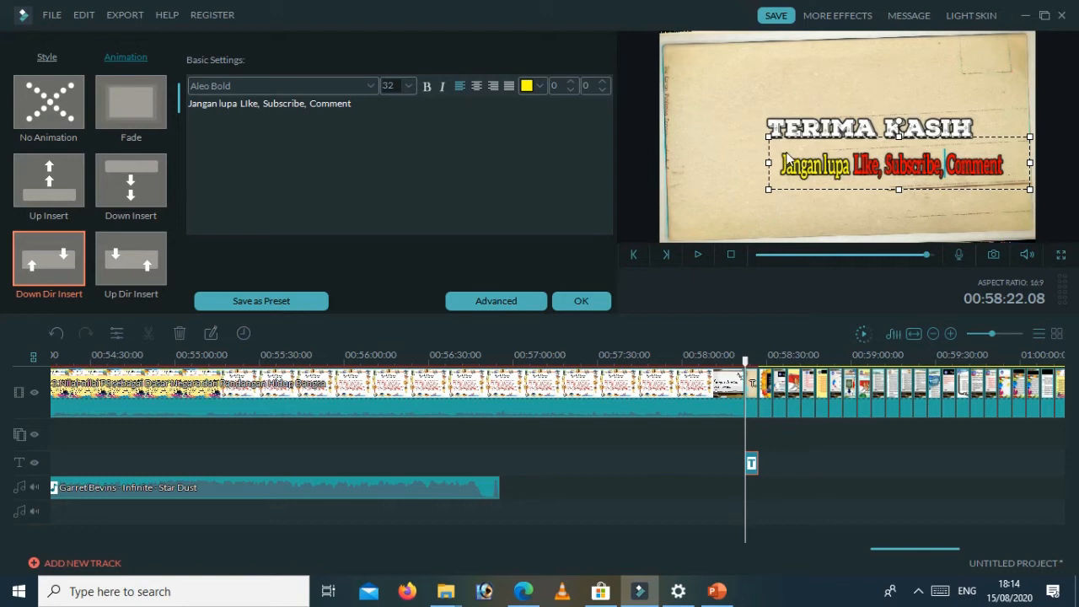
drag(768, 162, 669, 166)
Step: Colour the word "Subscribe" in the subtitle dark green
click(832, 166)
drag(835, 168, 912, 173)
click(538, 86)
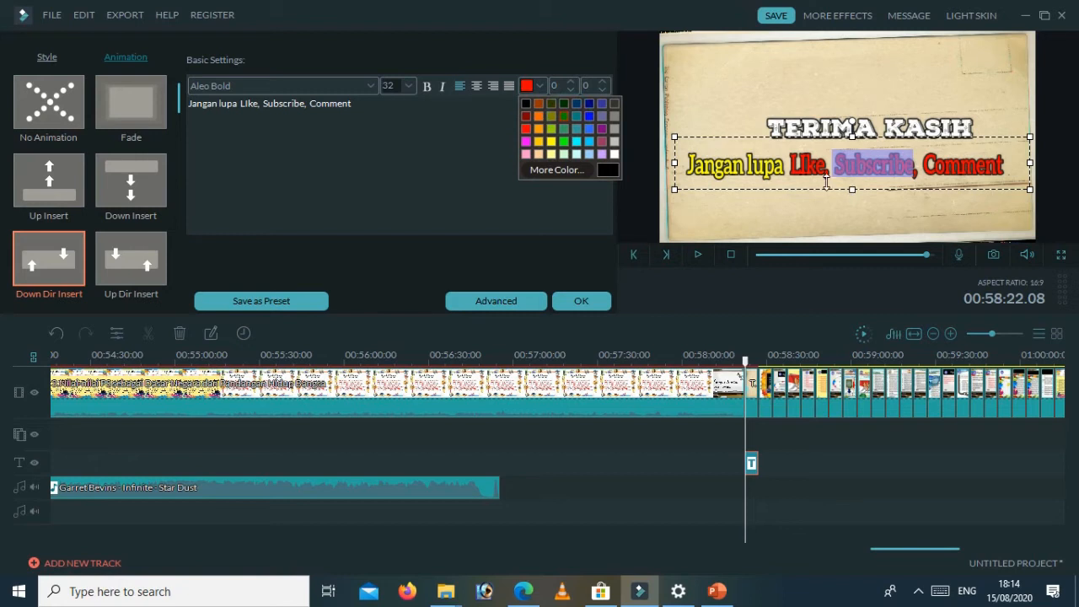
click(1026, 220)
click(887, 169)
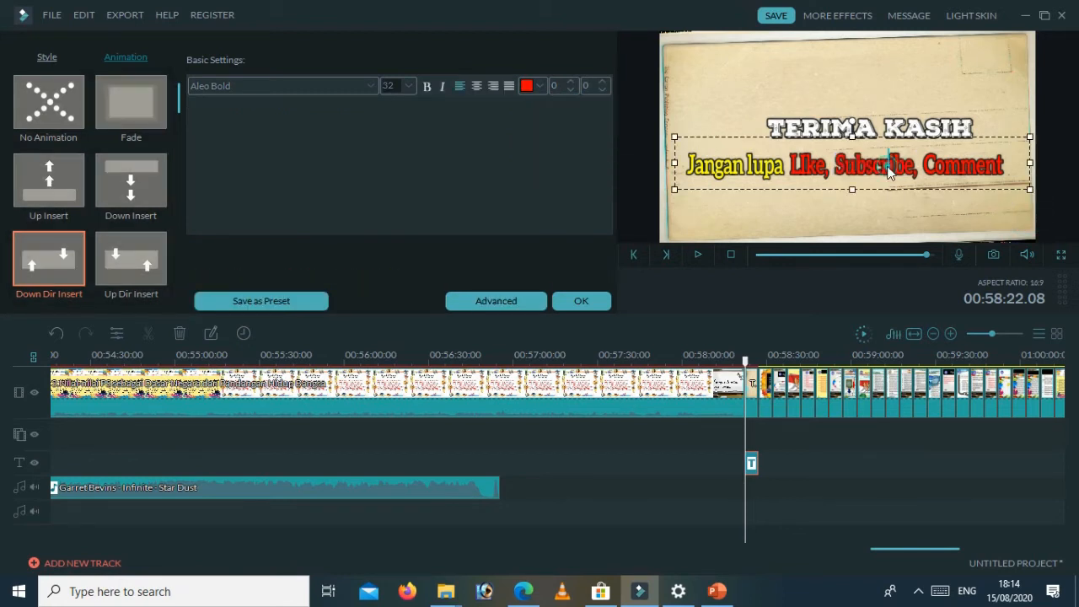
drag(839, 170, 908, 177)
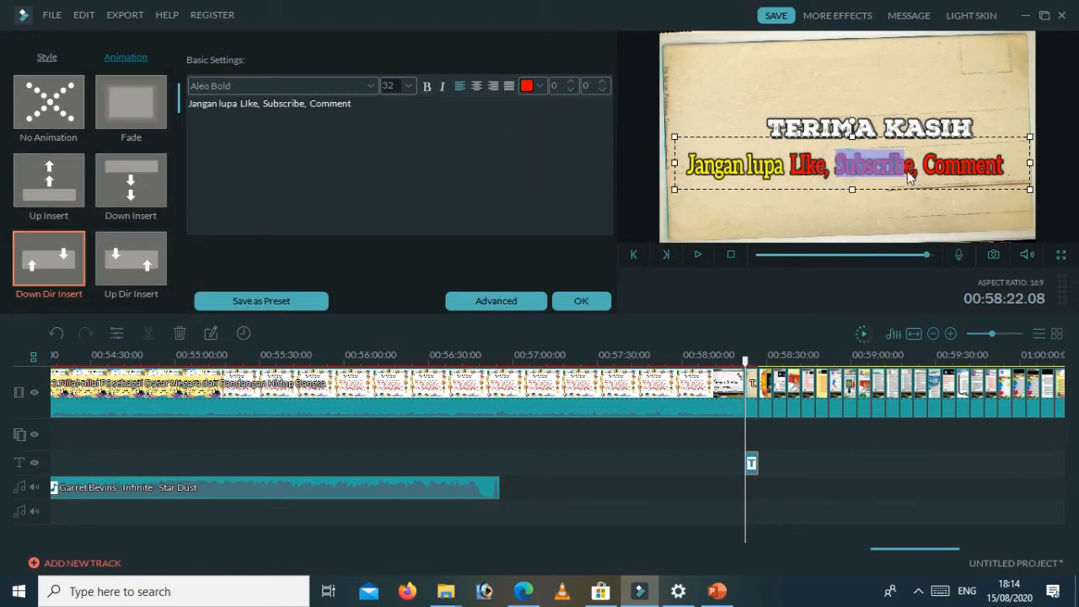
click(540, 85)
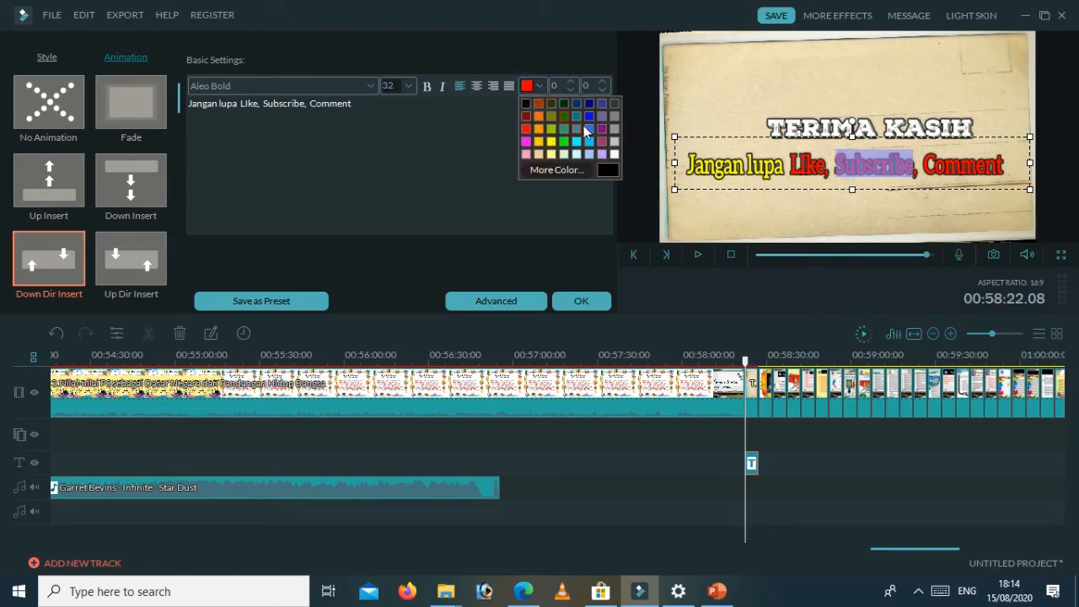
click(567, 116)
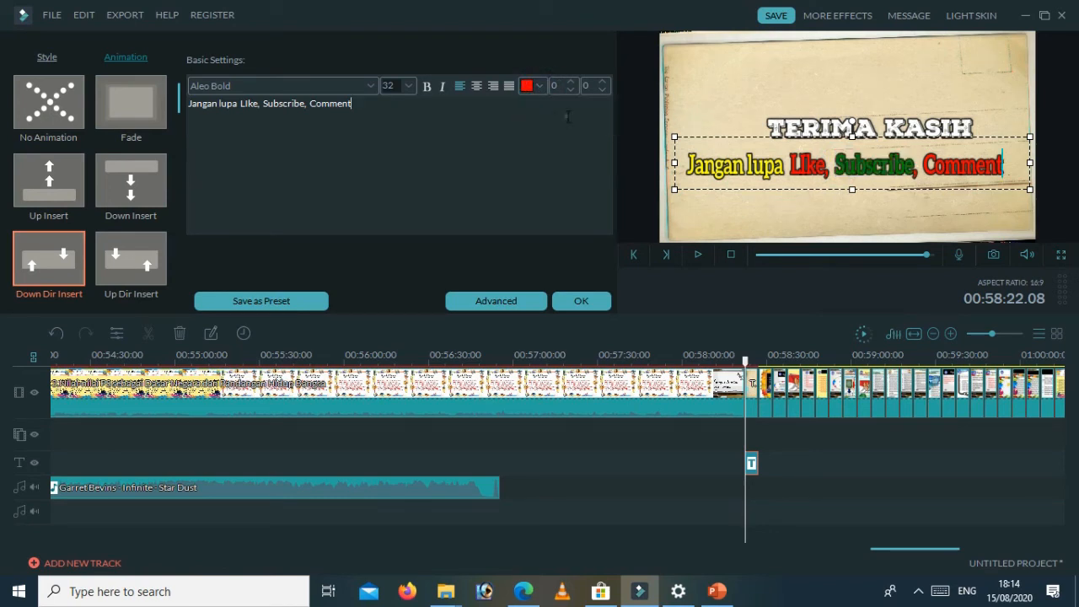
Step: Colour the word "Comment" in the subtitle dark blue
click(914, 168)
drag(923, 168, 1016, 181)
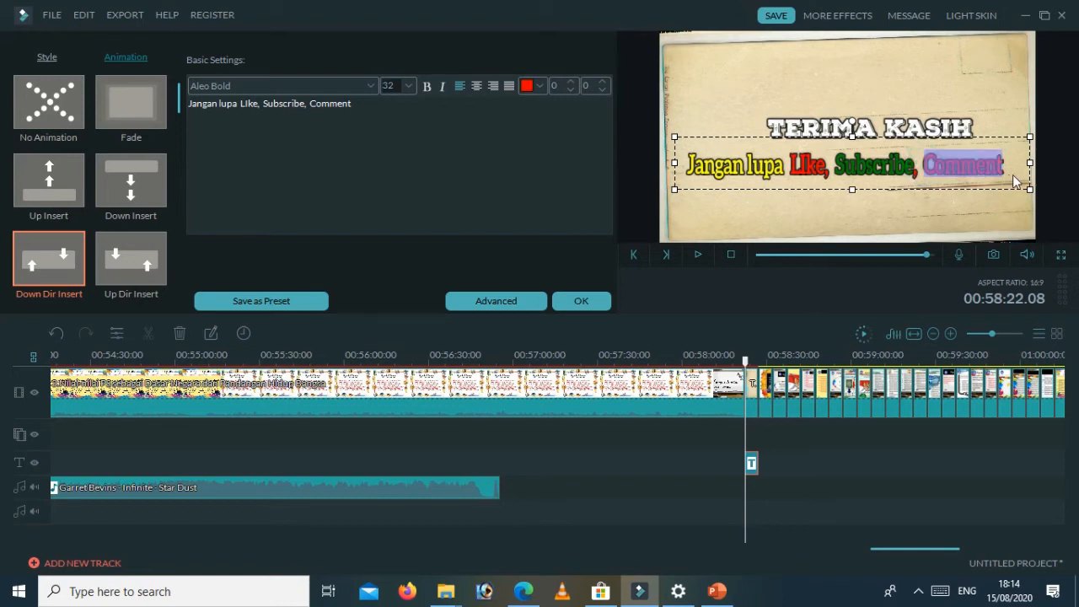
click(536, 86)
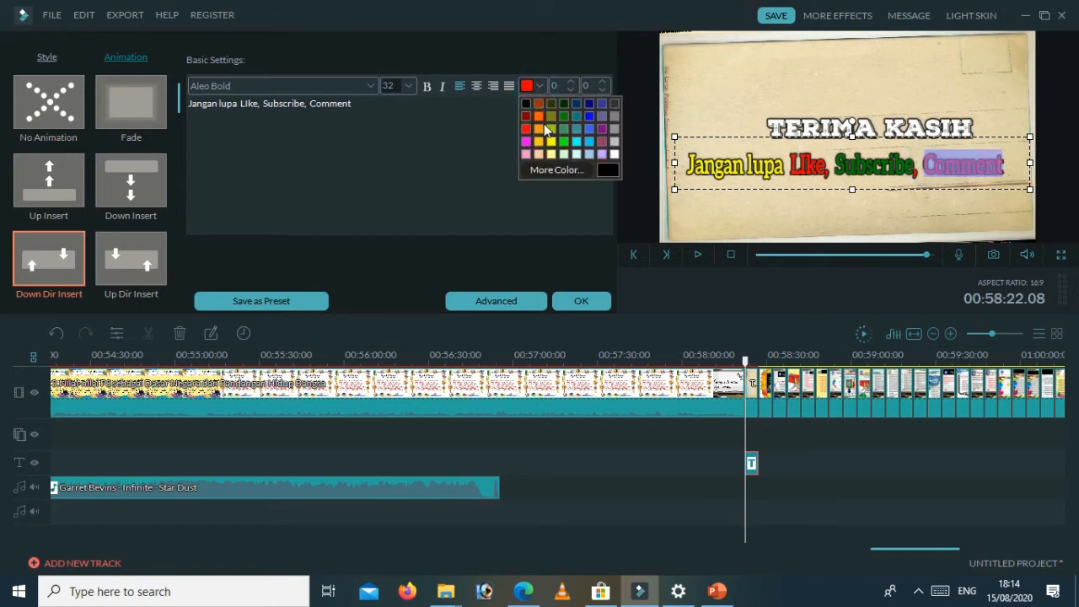
click(589, 104)
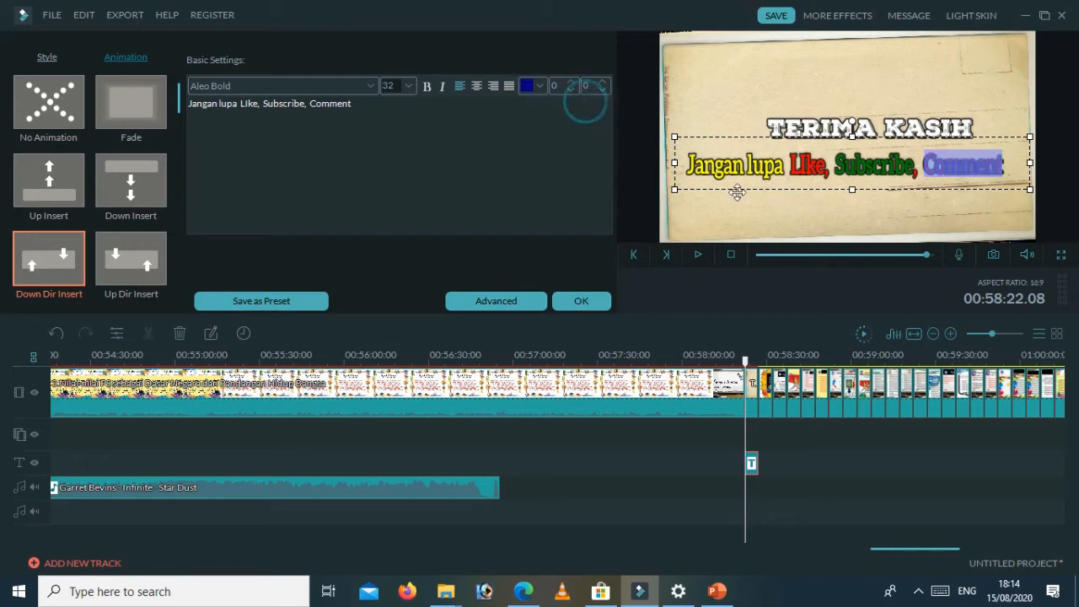
click(868, 210)
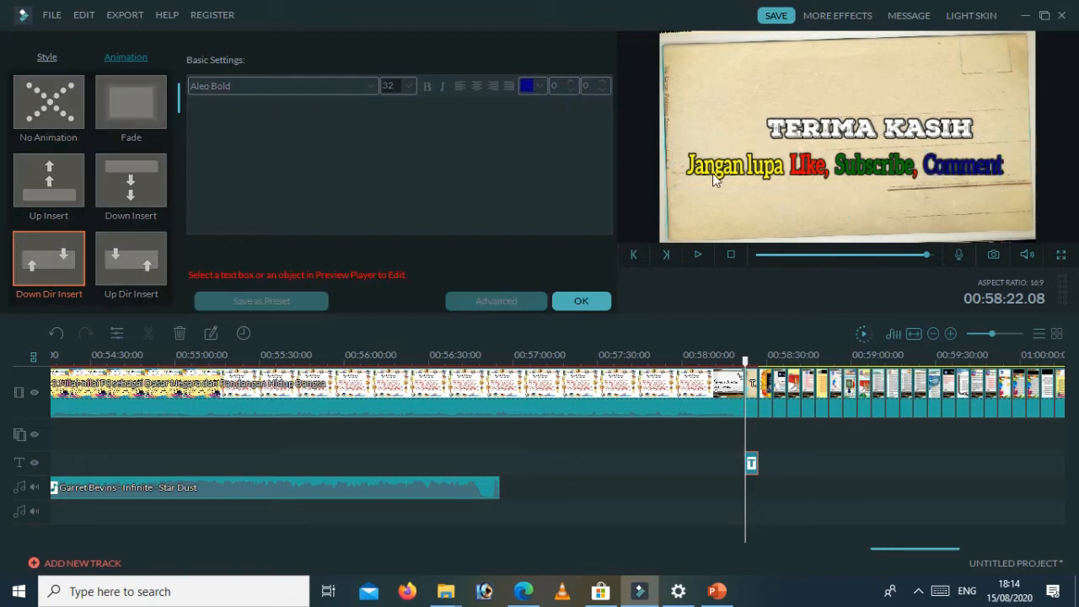
Step: Move the "Terima kasih" title slightly left and up so it sits centred above the coloured subtitle
click(843, 128)
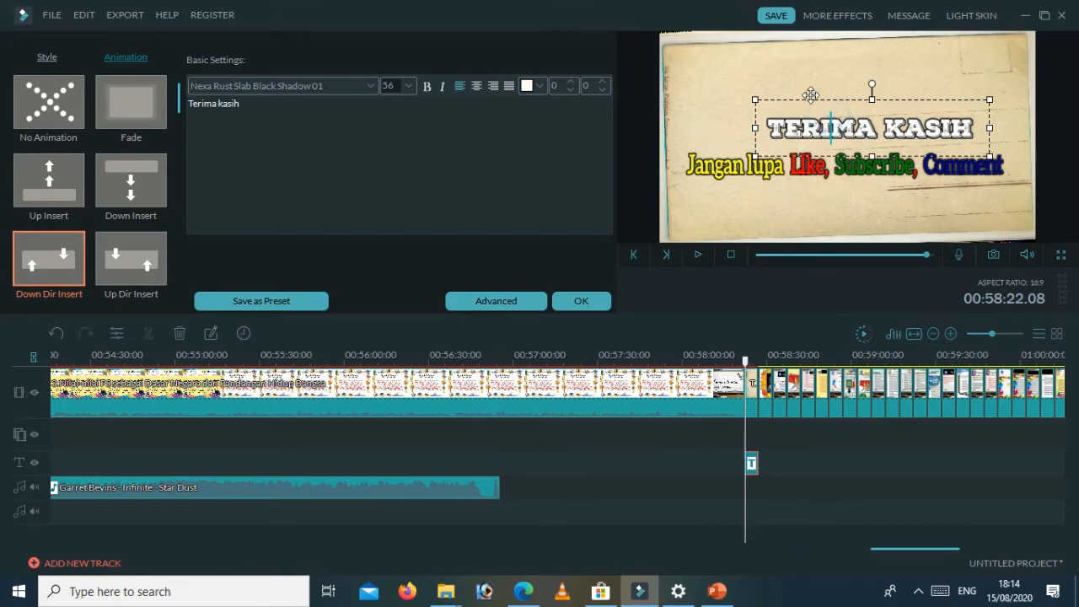
drag(809, 96, 781, 95)
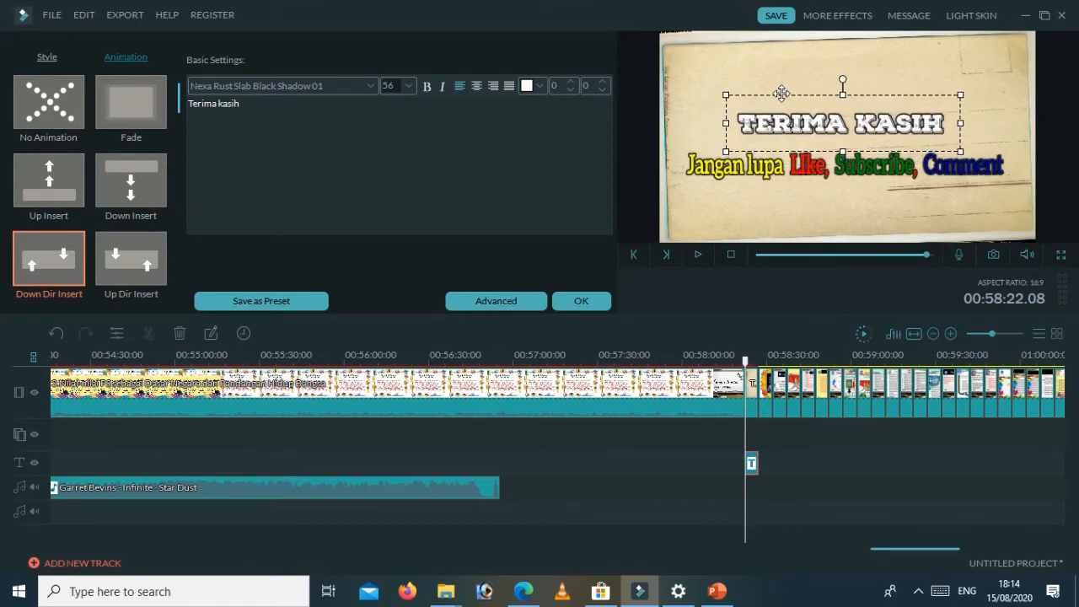
click(967, 168)
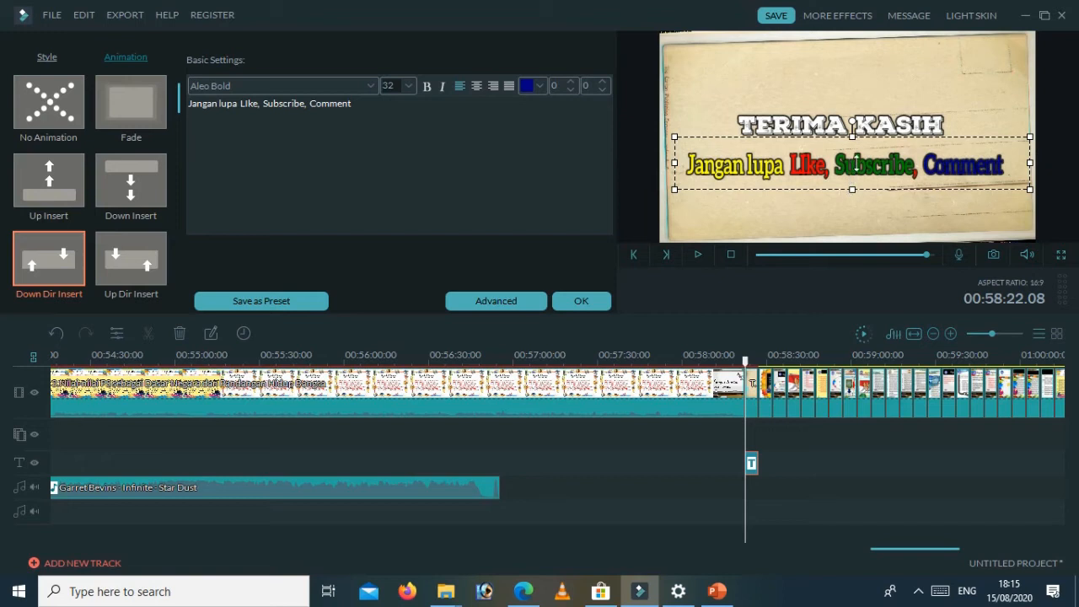
click(806, 129)
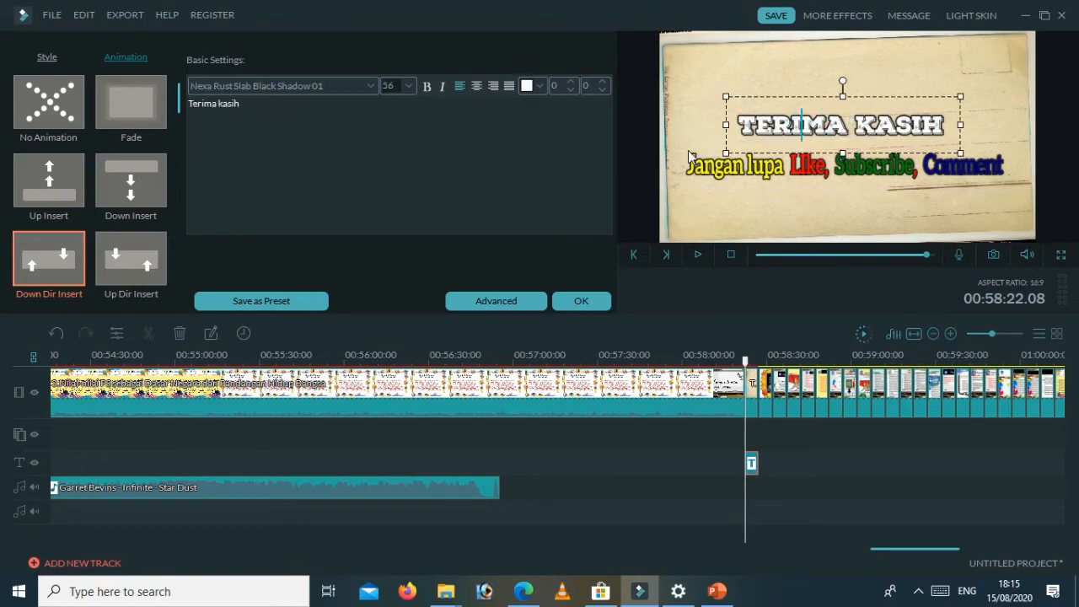
click(810, 184)
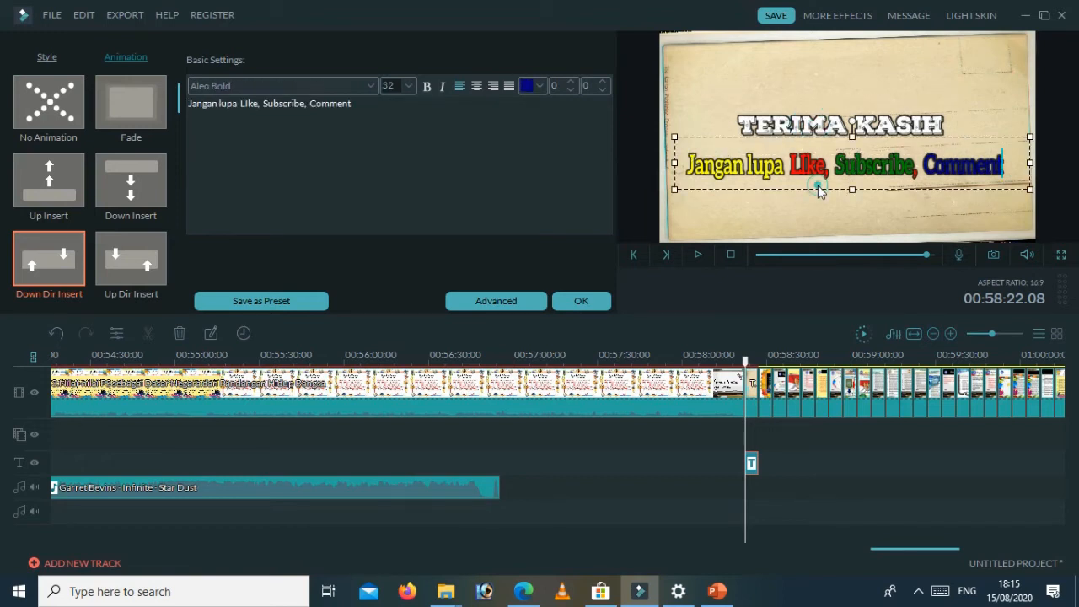
click(792, 127)
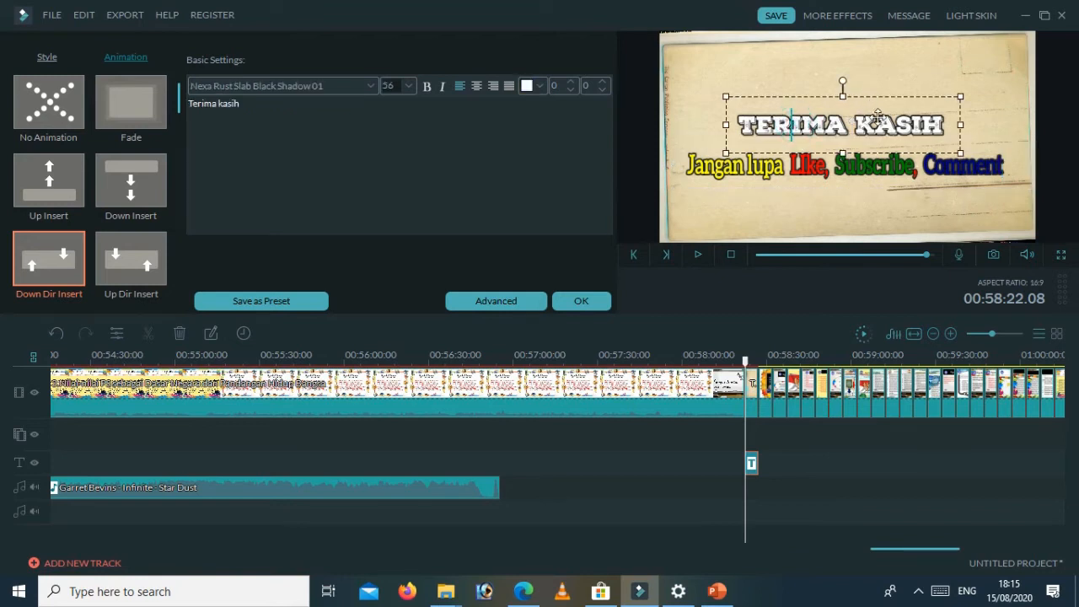
click(937, 134)
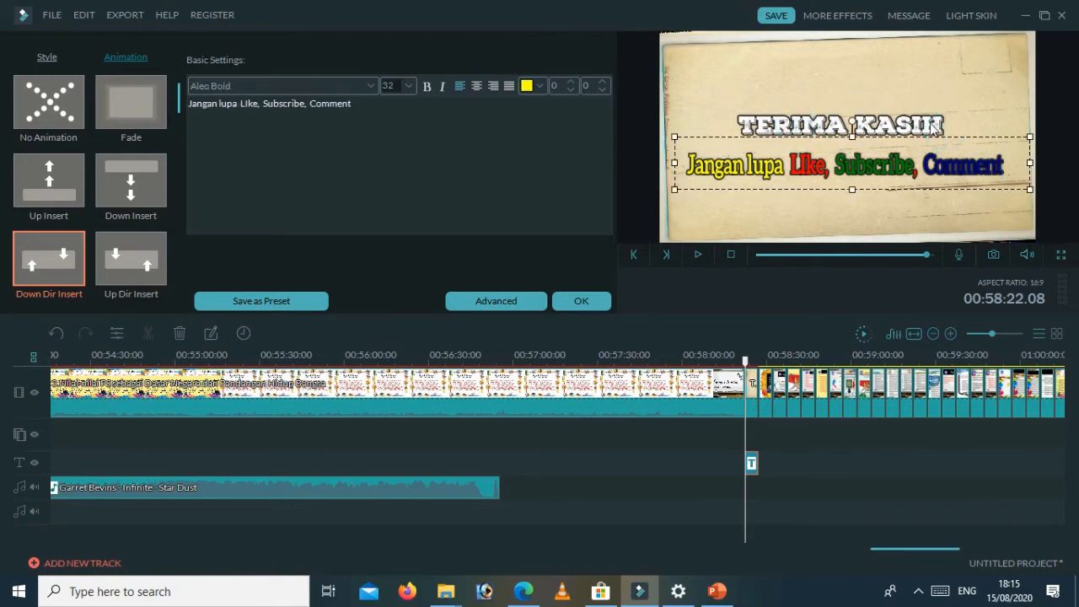
Step: Replace the "Terima kasih" title text with the word "Channel" followed by the channel owner's name
click(933, 126)
drag(938, 126, 738, 129)
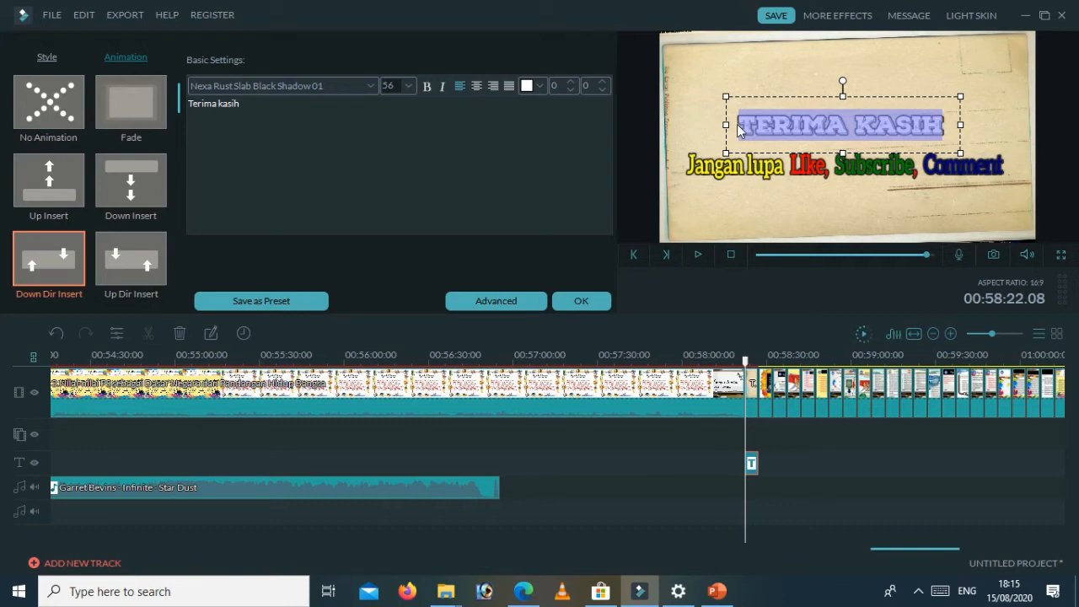
text(Chane)
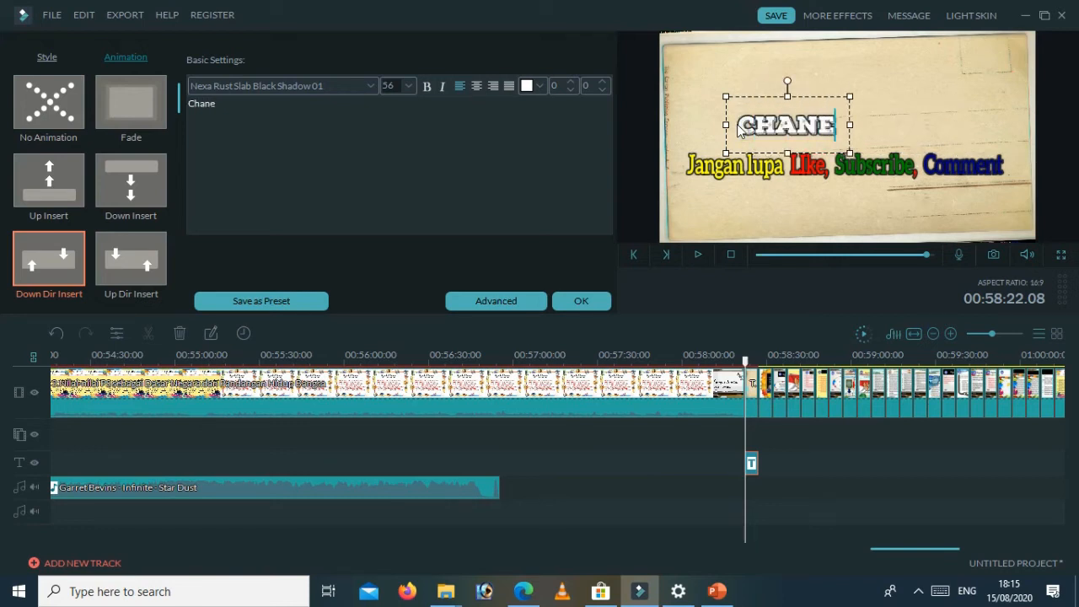
key(BackSpace)
text(nel Melsya nanur)
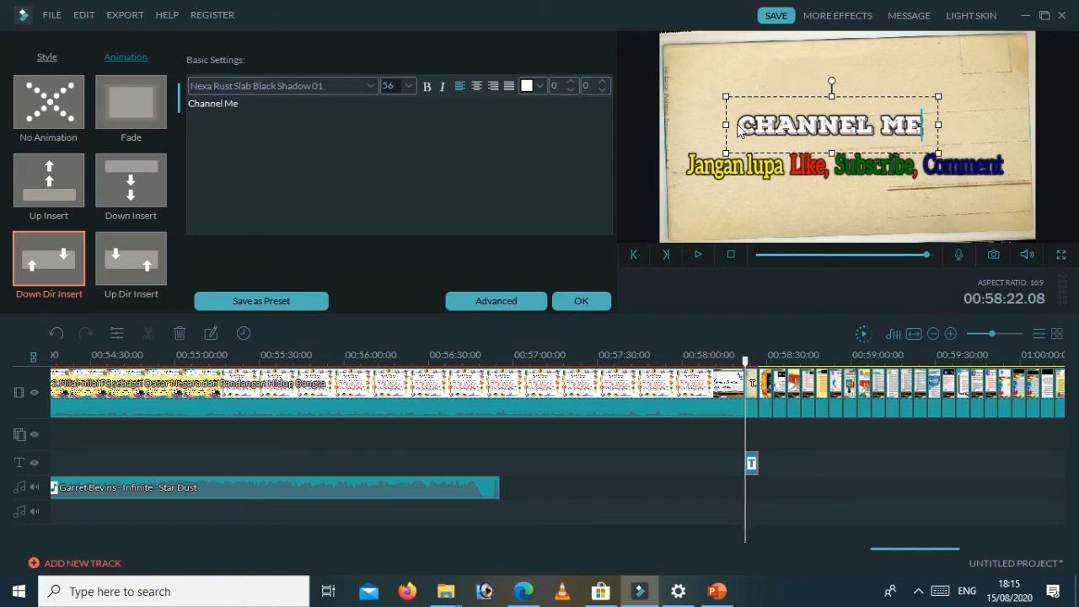
text(u)
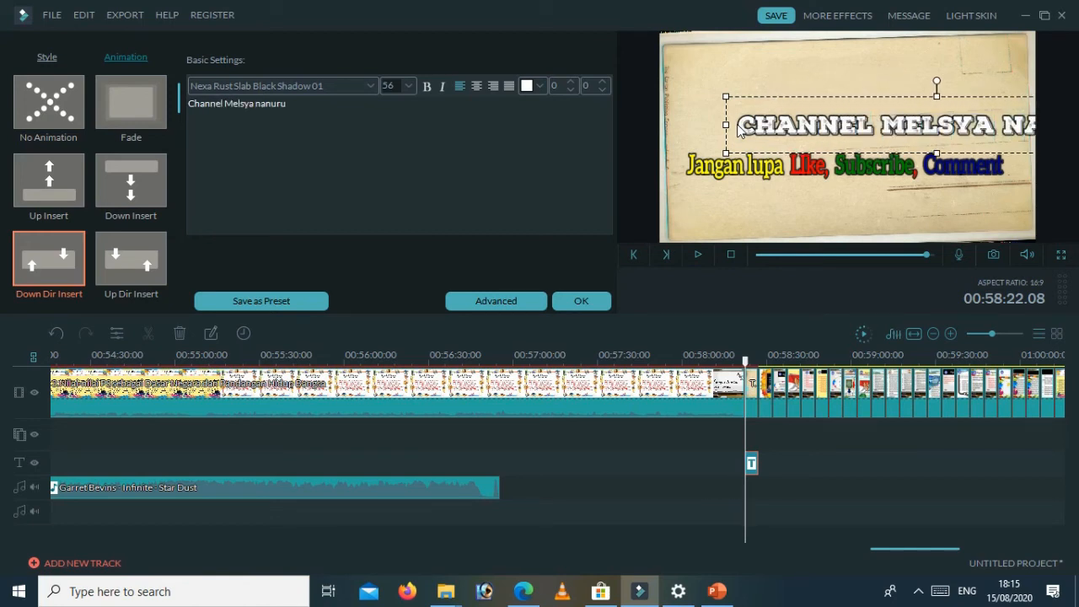
Step: Scale and centre the channel title to nearly the subtitle's width above it, and apply the Down Insert text animation
drag(726, 94, 769, 105)
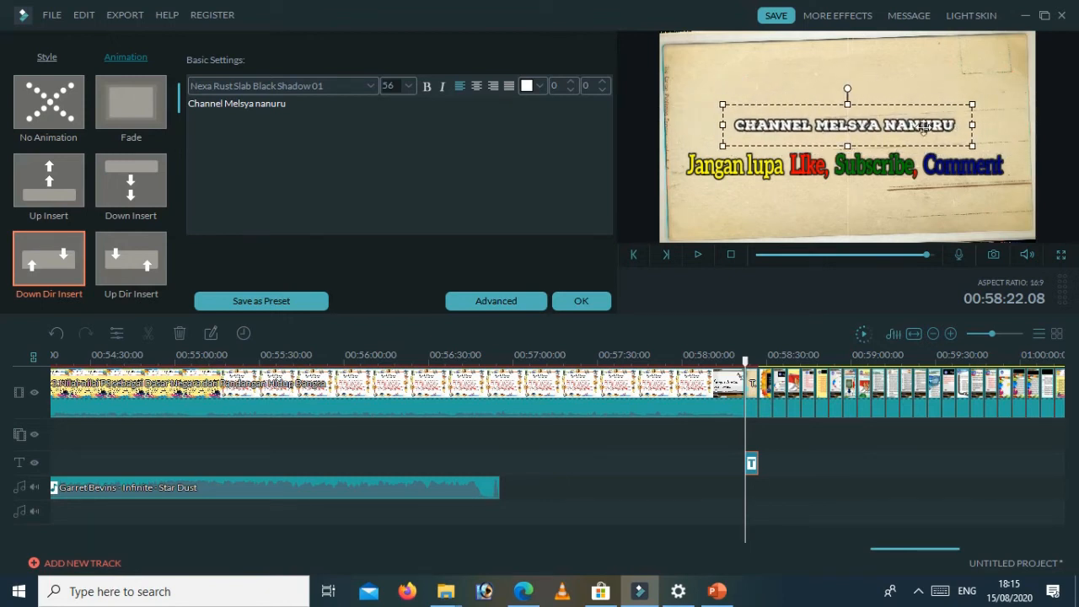
drag(972, 105, 1019, 76)
drag(730, 96, 682, 99)
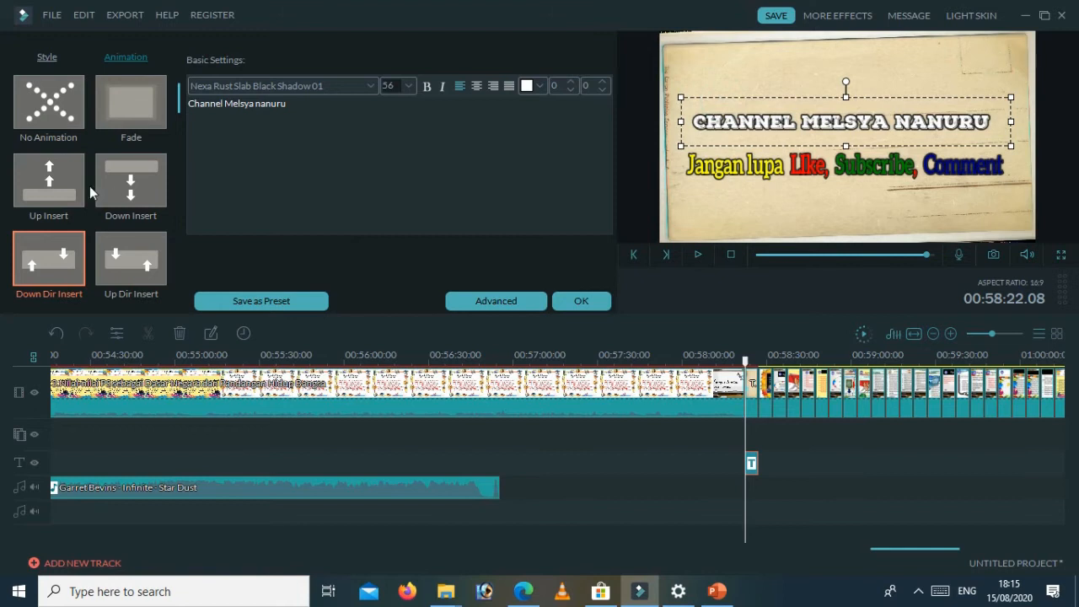
click(130, 180)
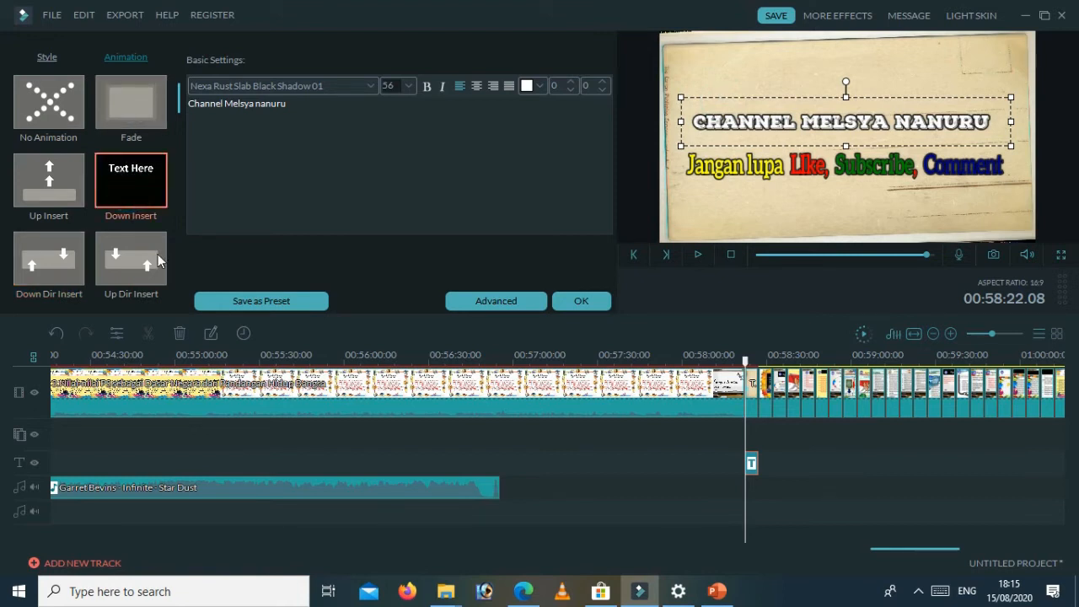
Step: Try the Right Dir Insert animation on "Jangan lupa" and the Down Roll animation on "Like" in the subtitle
click(717, 167)
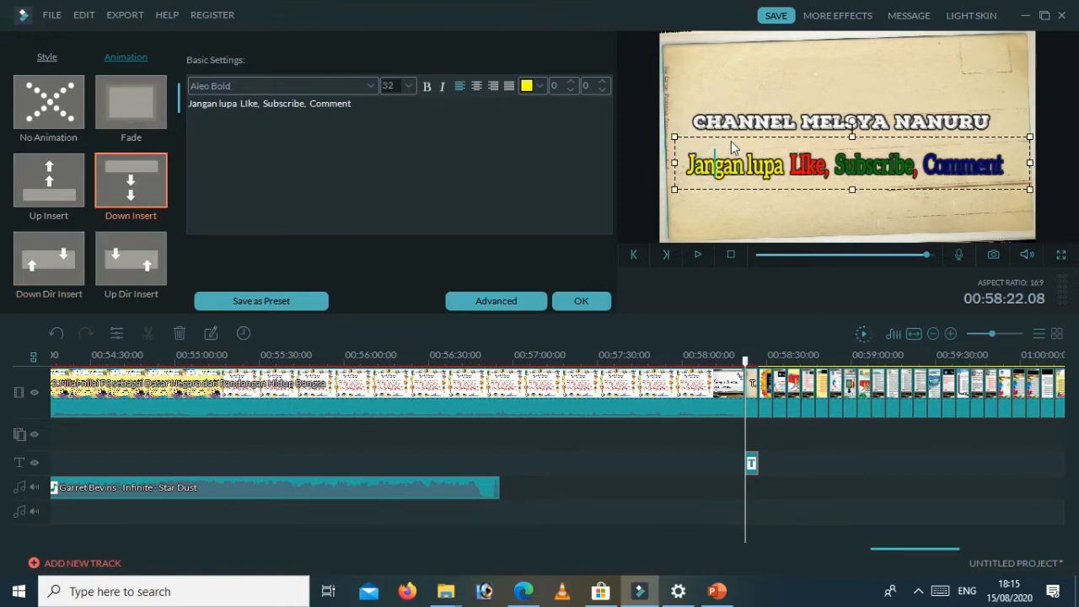
drag(788, 168, 683, 171)
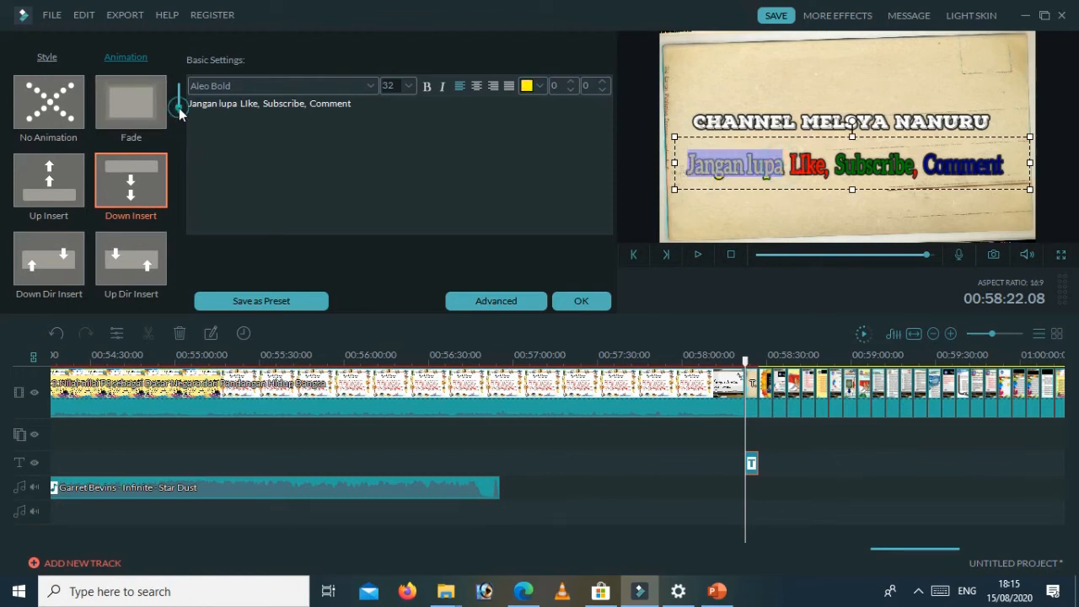
scroll(179, 118, down, 2)
click(135, 179)
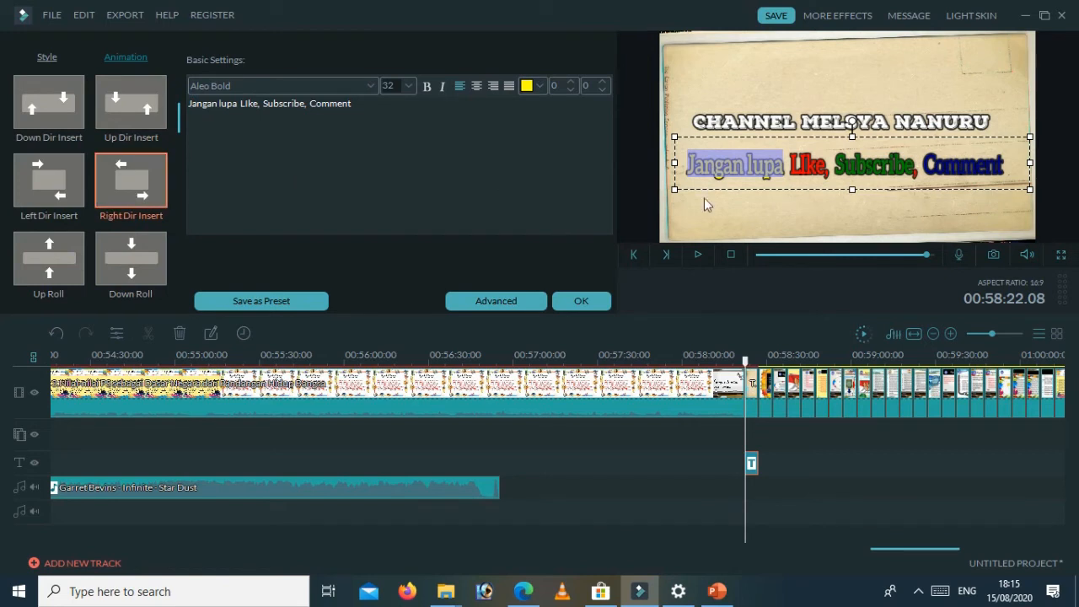
click(816, 168)
drag(829, 173, 792, 178)
click(136, 257)
Step: Try the Stretch in animation on the word "Subscribe" in the subtitle
drag(919, 169, 834, 172)
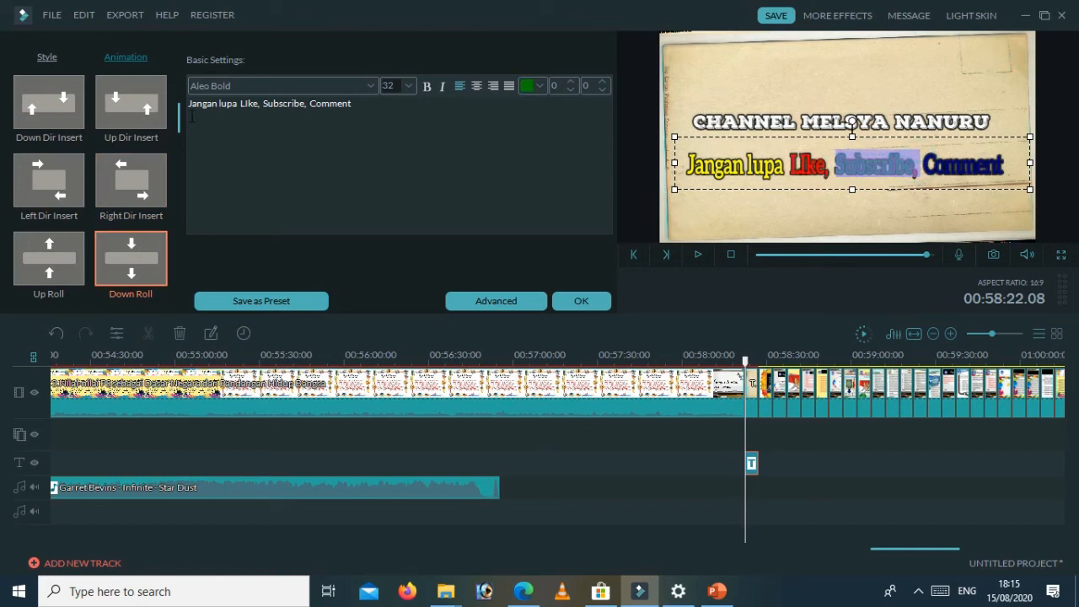
drag(182, 131, 182, 138)
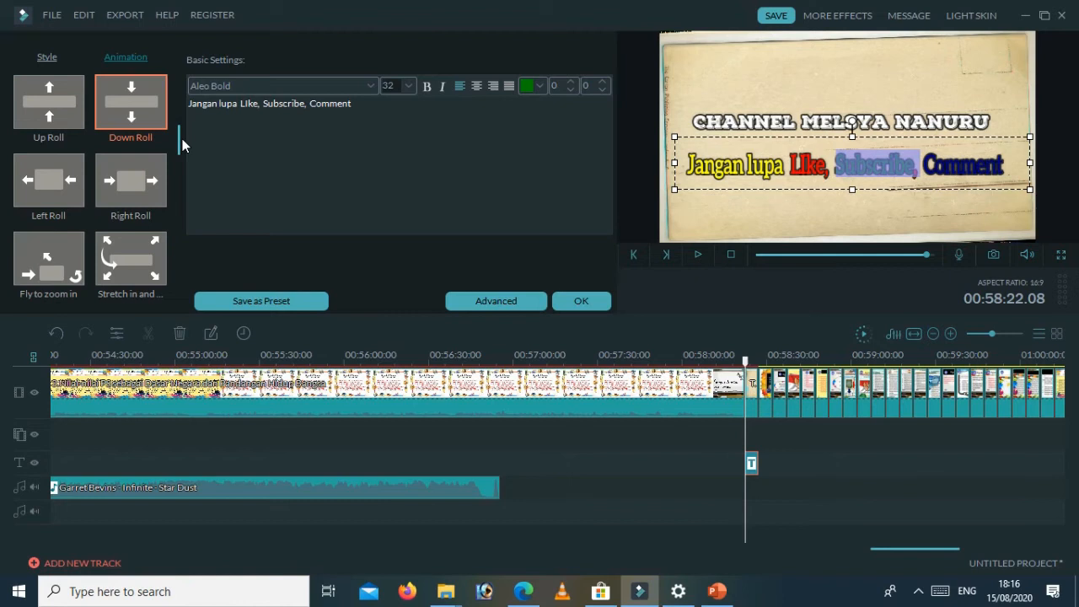
click(147, 255)
Step: Apply the Left Roll animation with "Comment" selected in the subtitle and accept the title edits
drag(1004, 169, 921, 179)
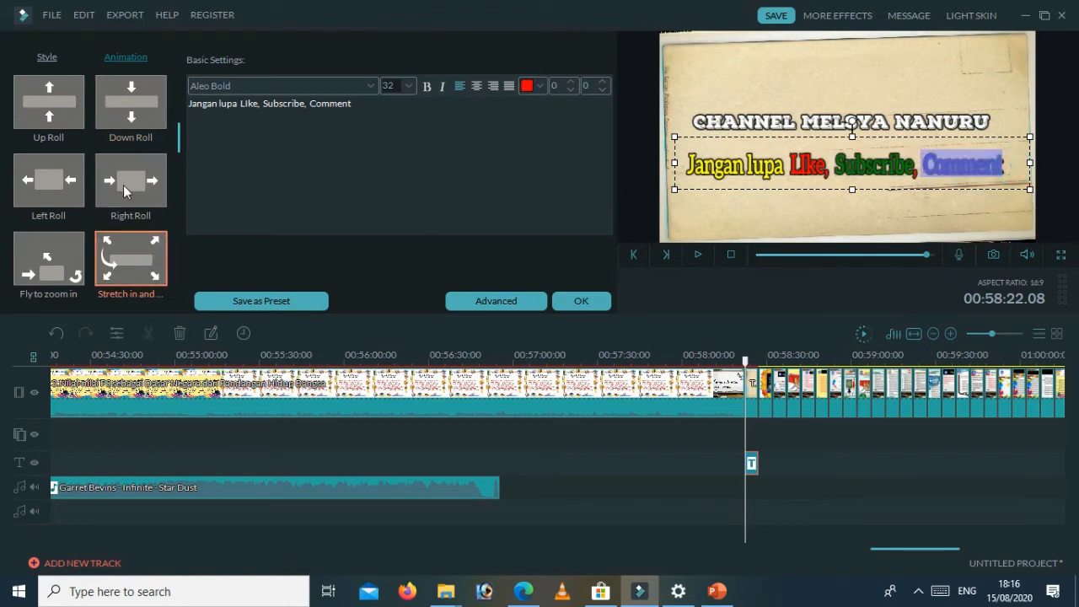
click(48, 180)
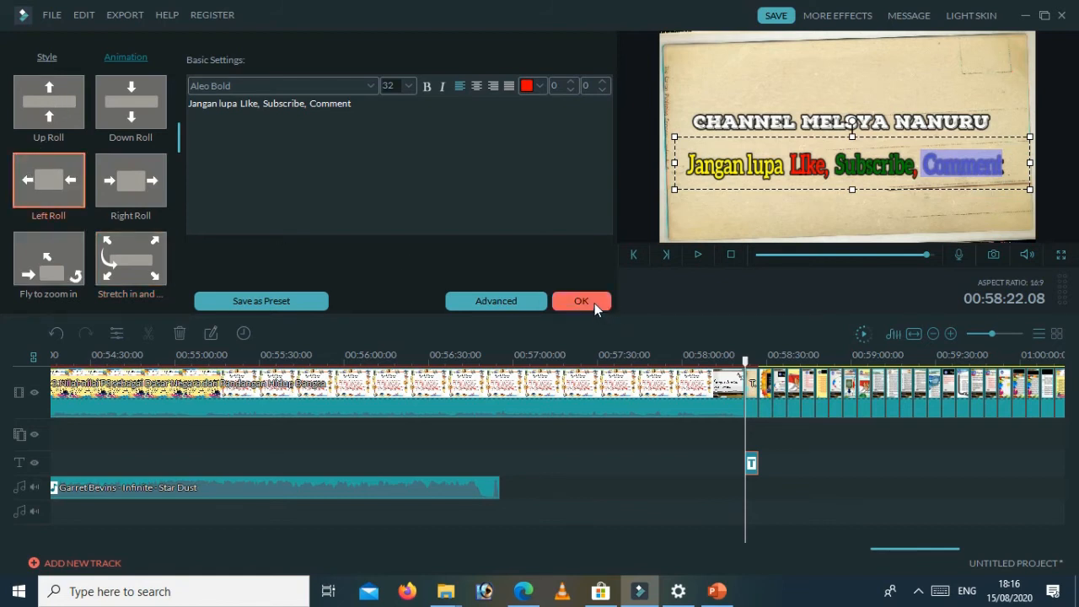
click(594, 303)
Step: Play back the closing title on the timeline, then pause the preview
click(706, 246)
click(699, 252)
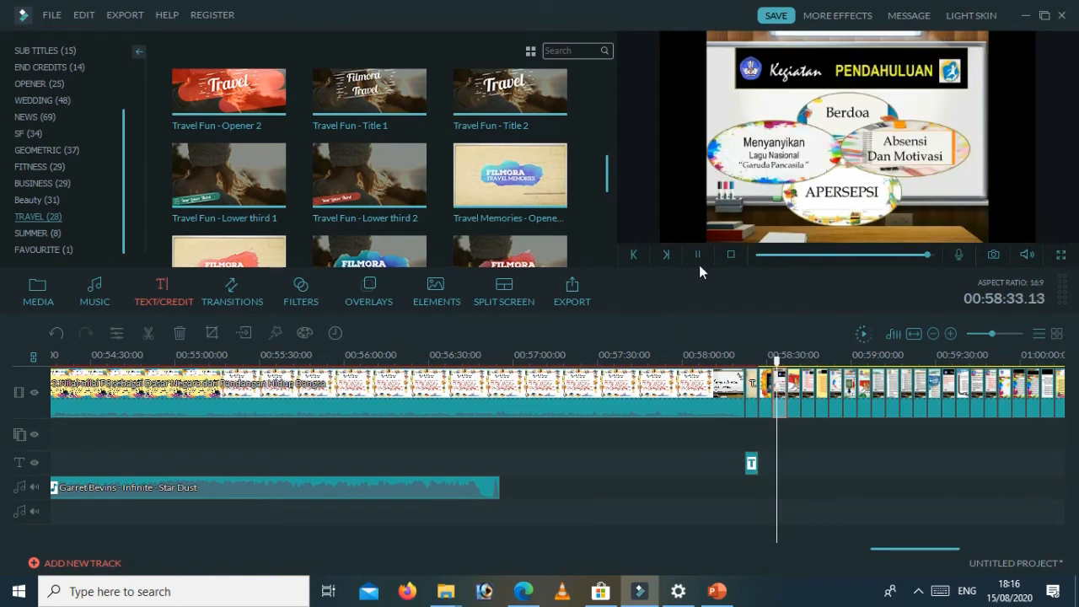
click(699, 253)
Step: Delete the leftover lesson slide clips after the closing title one by one, keeping only the final "Sampai Jumpa" slide
click(761, 389)
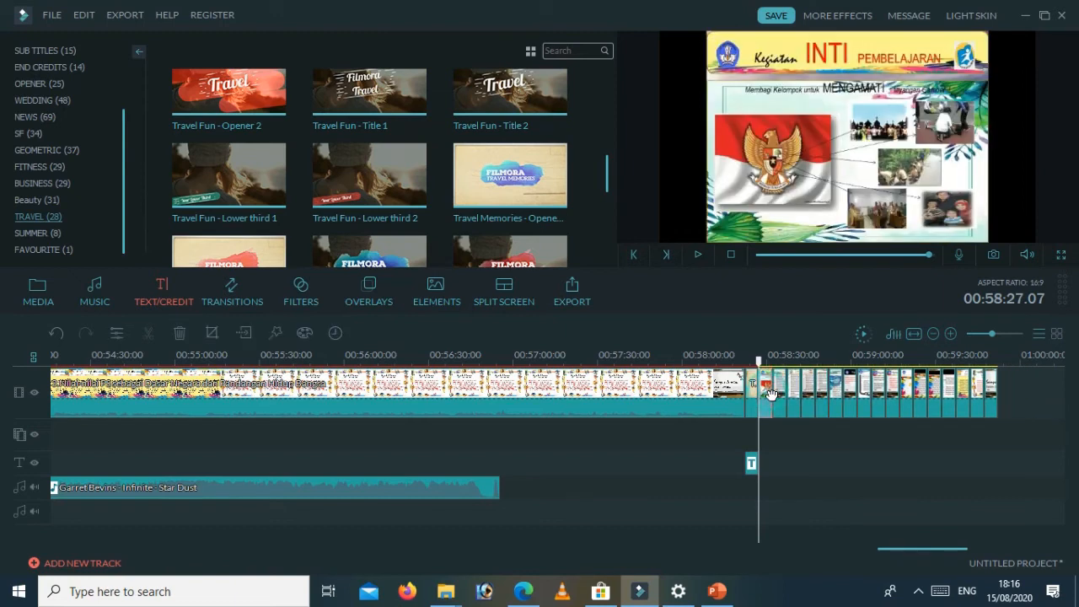
key(Delete)
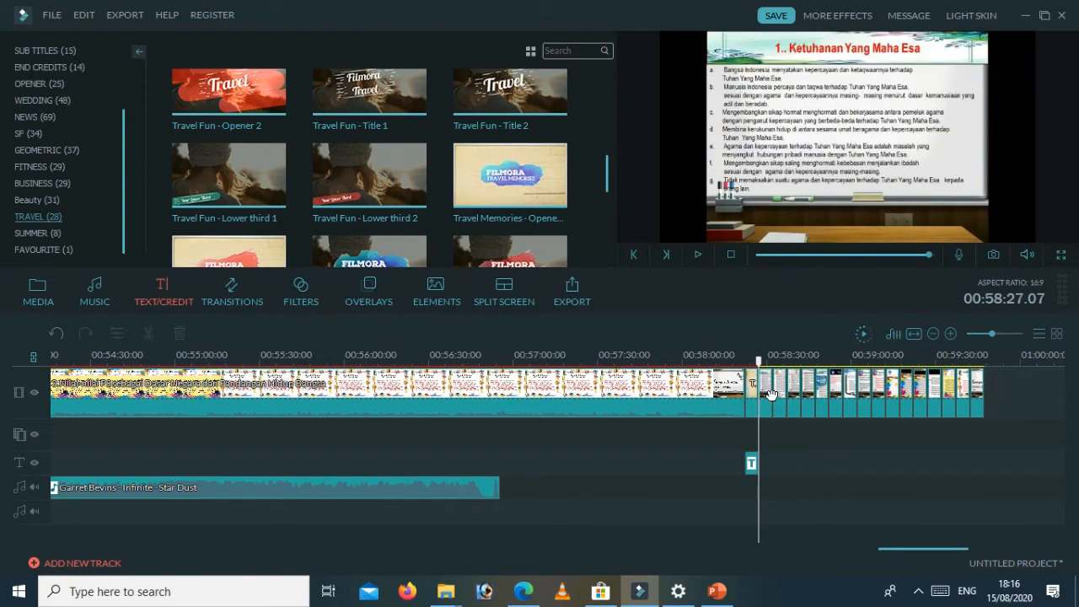
click(770, 394)
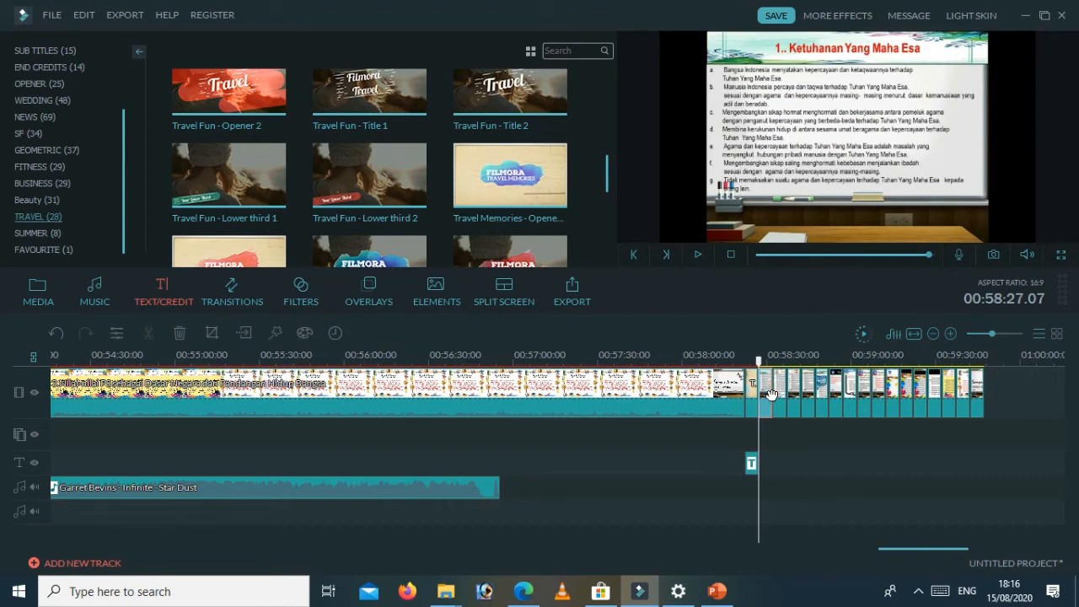
key(Delete)
click(771, 394)
key(Delete)
click(770, 393)
key(Delete)
click(769, 393)
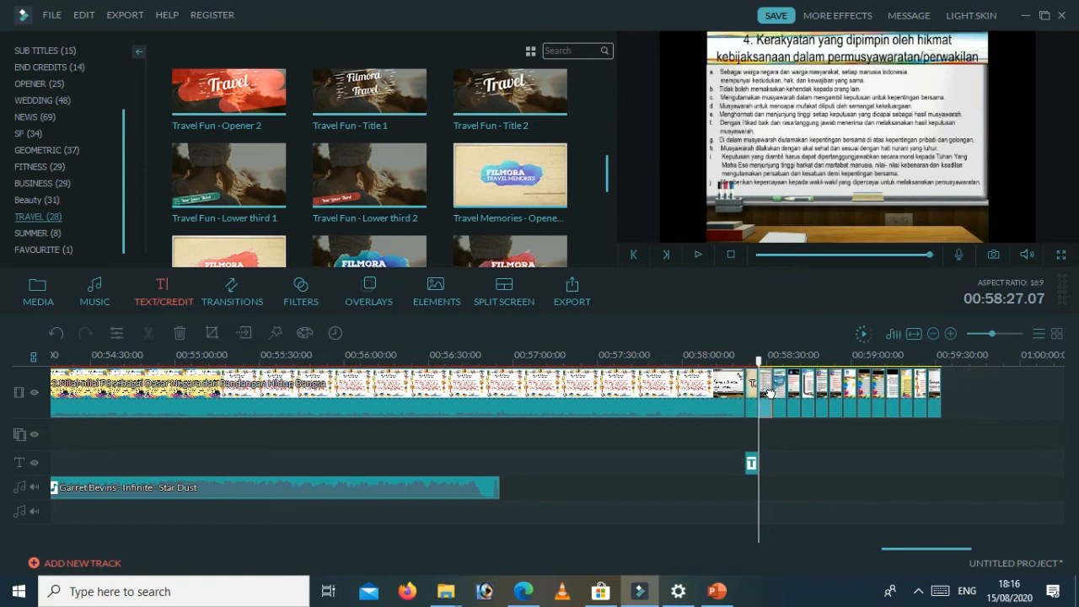
key(Delete)
click(770, 394)
key(Delete)
click(770, 394)
key(Delete)
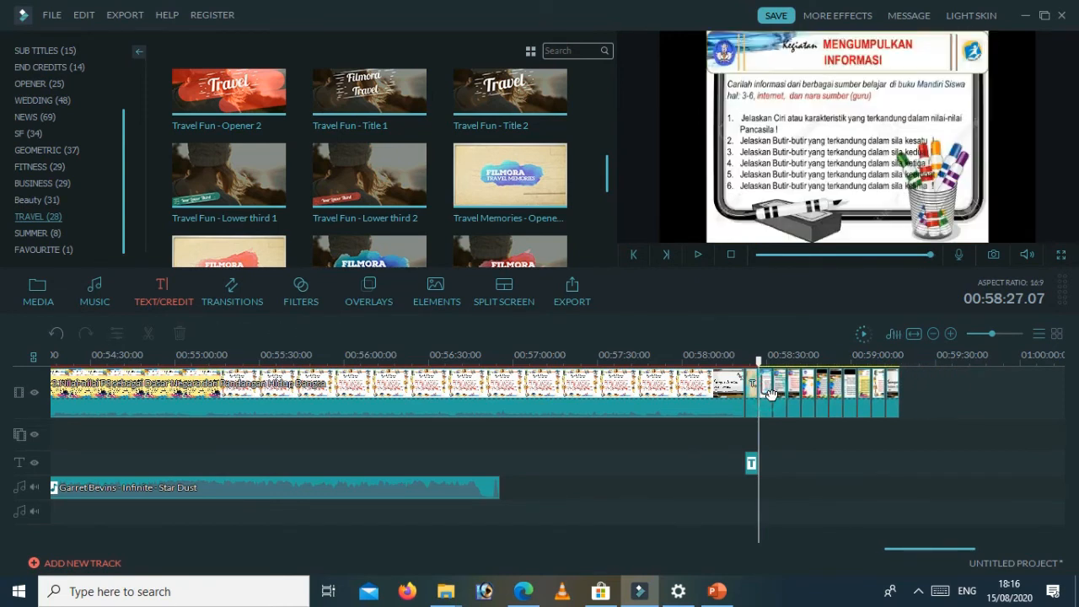
click(771, 393)
key(Delete)
click(771, 393)
key(Delete)
click(771, 394)
key(Delete)
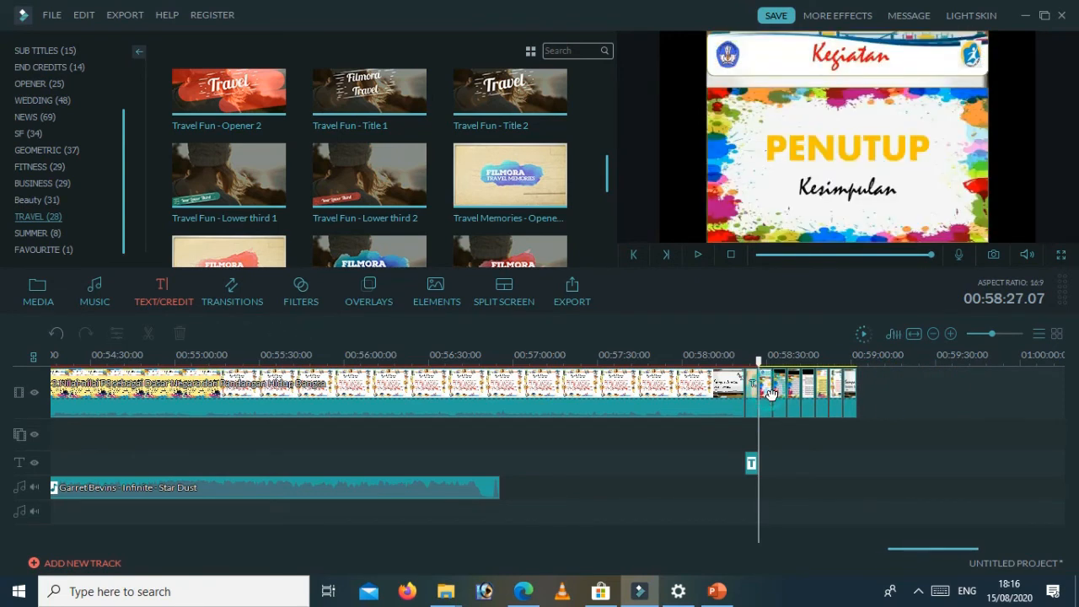
click(769, 394)
key(Delete)
click(769, 394)
key(Delete)
click(768, 392)
key(Delete)
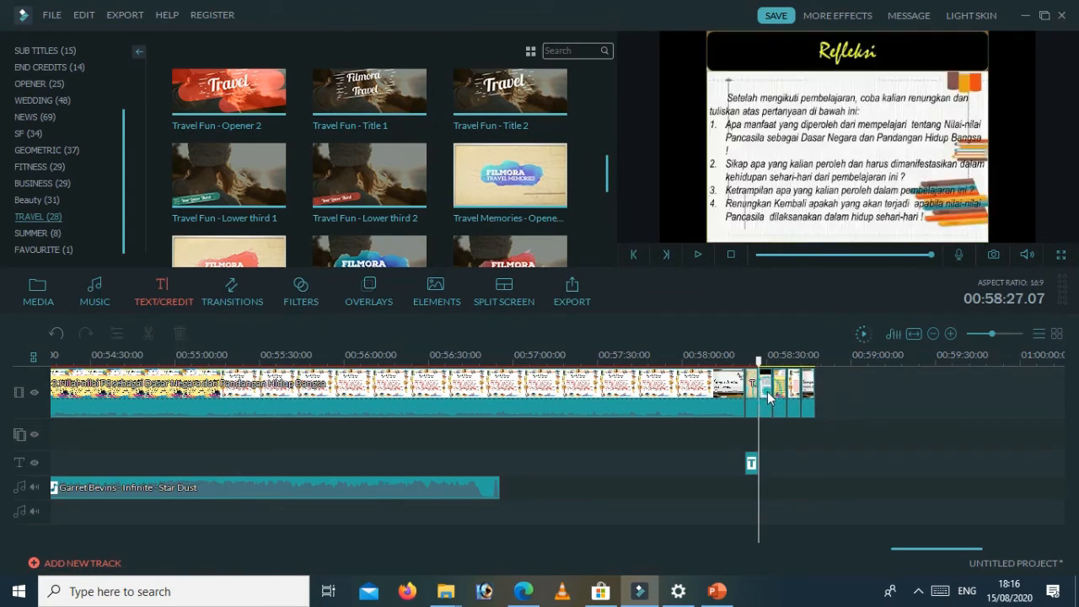
click(767, 391)
key(Delete)
click(767, 392)
key(Delete)
click(767, 393)
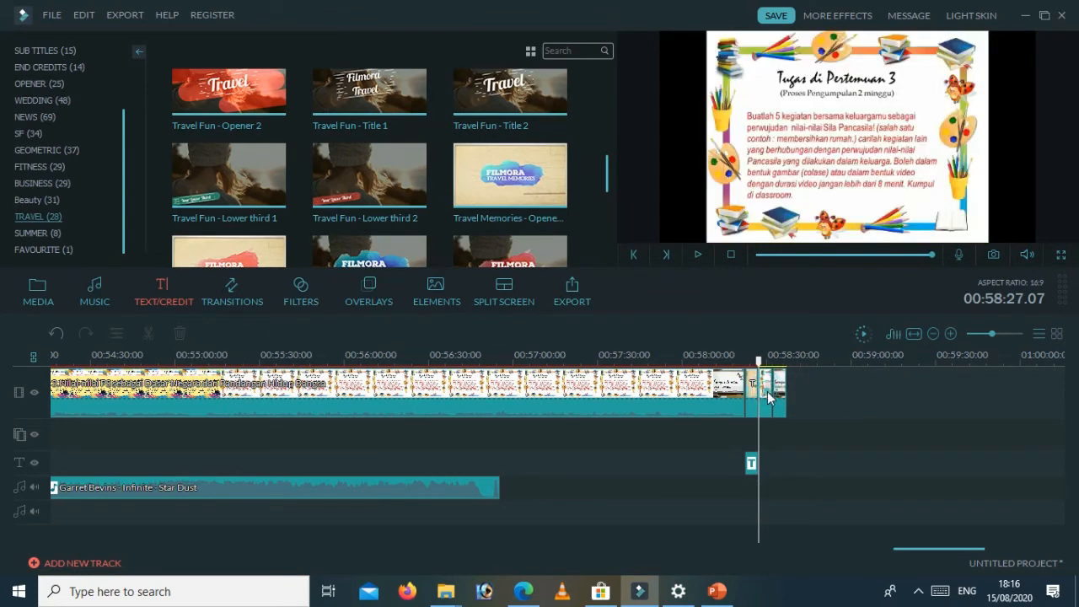
key(Delete)
Step: Lengthen the final "Sampai Jumpa" slide to 00:00:15.16 and play back the video's ending from the "Tugas di Pertemuan 3" section
double_click(767, 391)
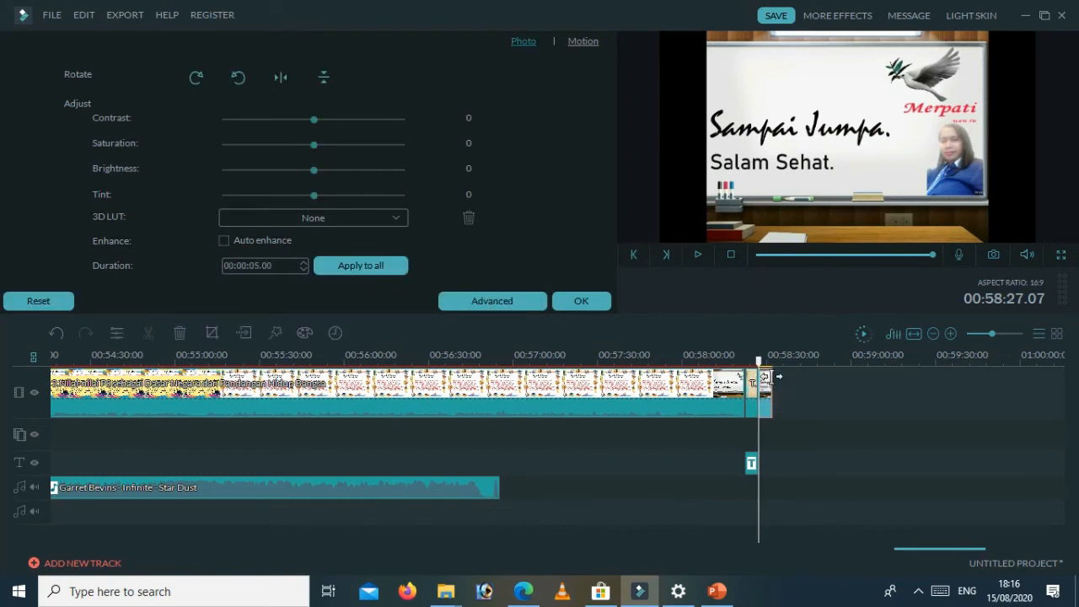
drag(757, 363, 707, 368)
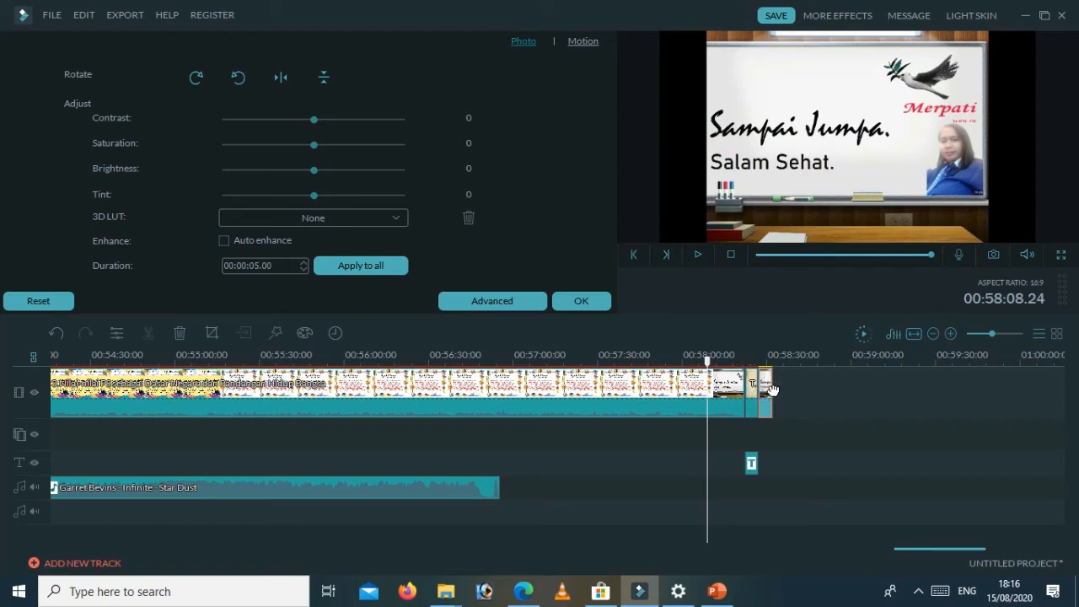
drag(769, 386, 672, 383)
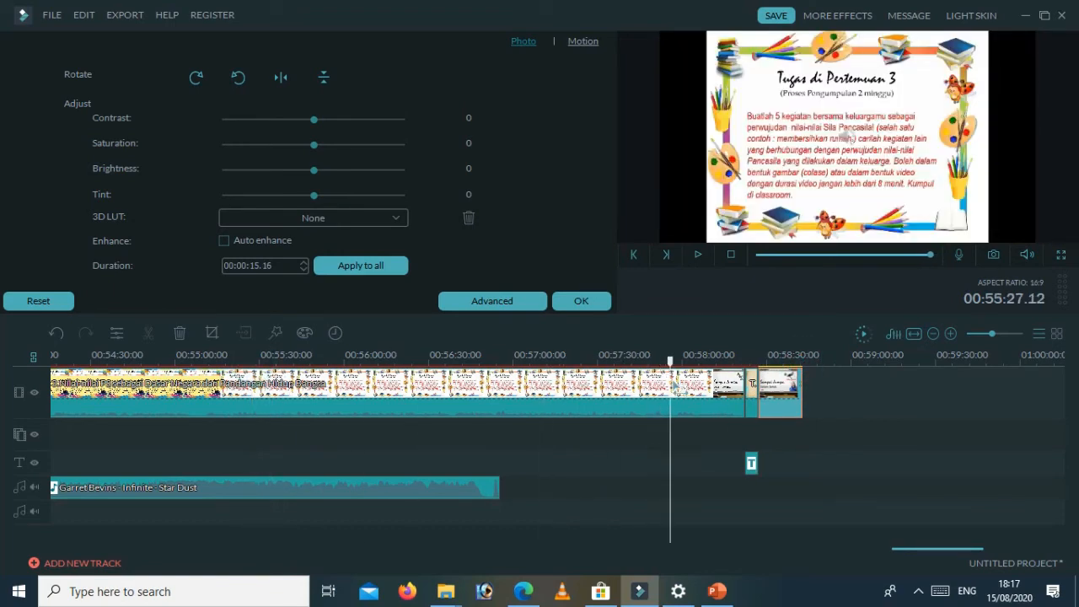
click(591, 300)
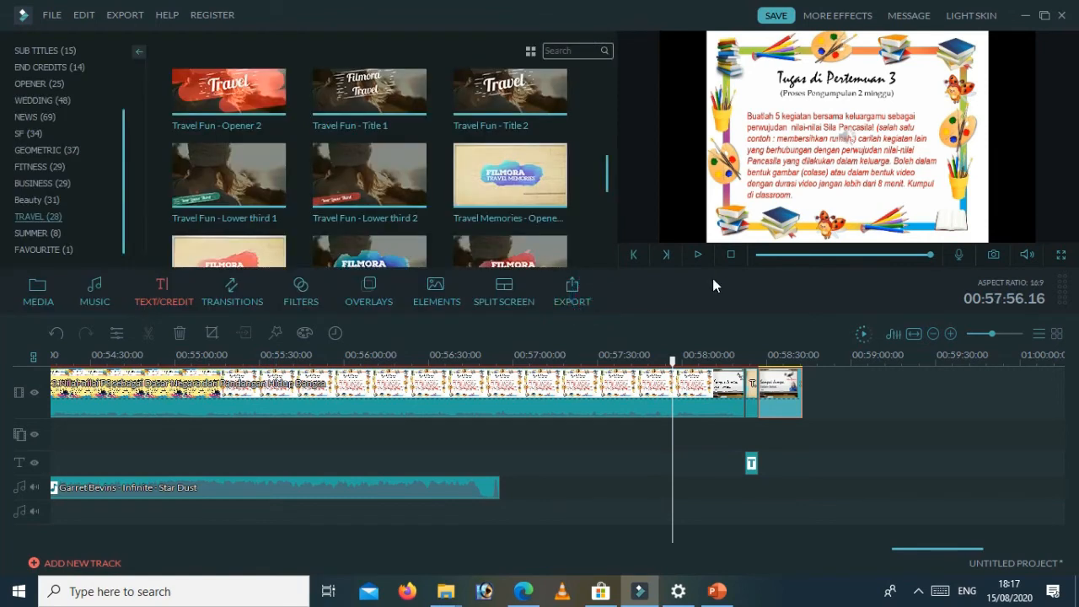
click(699, 256)
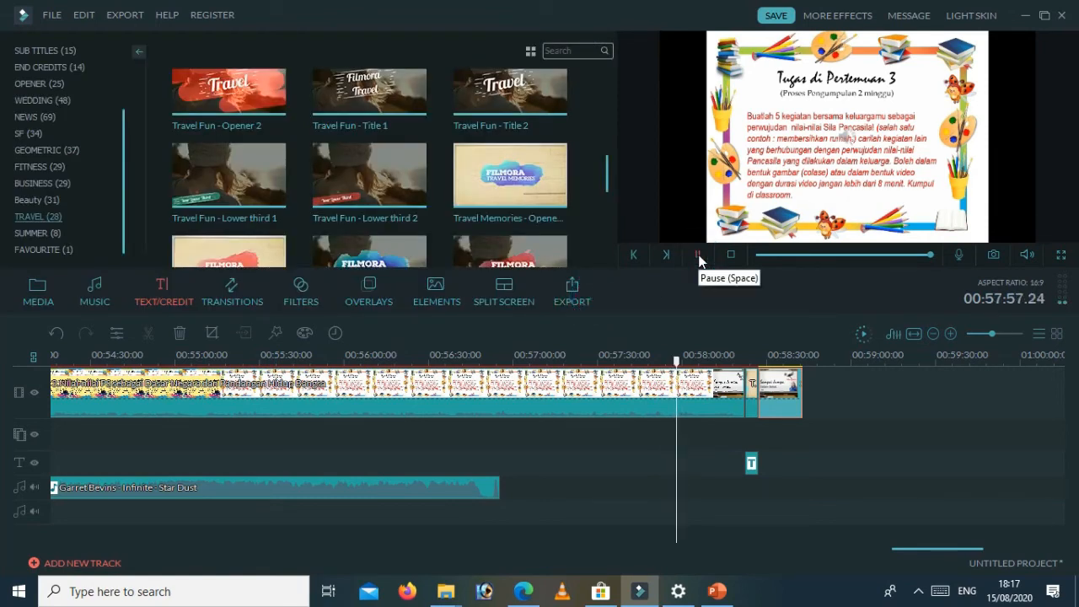
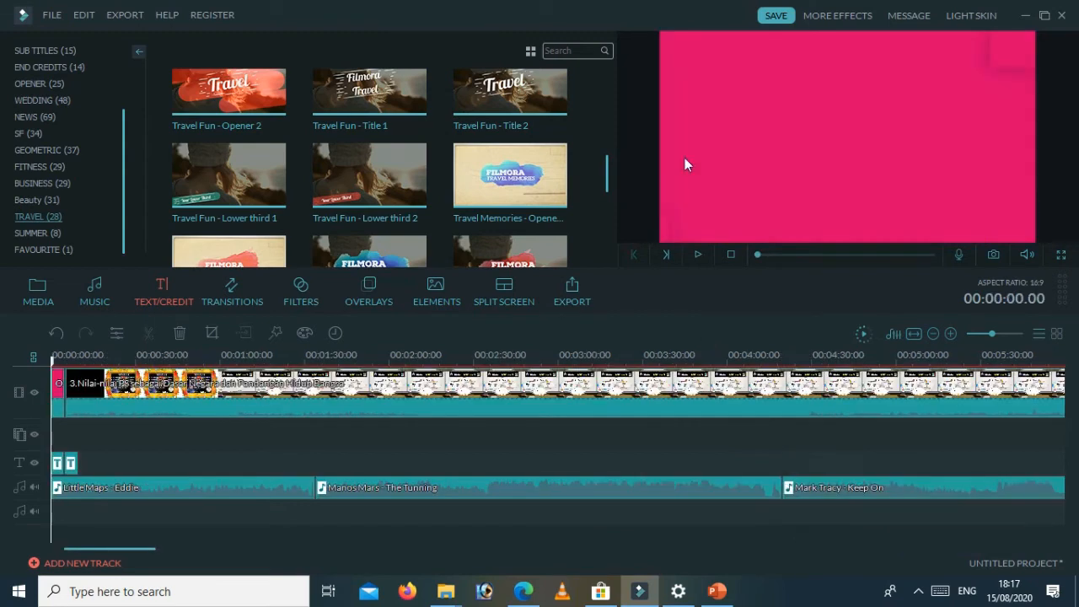
Step: Open the export output settings to check the video's size and duration, and close them without exporting
click(567, 294)
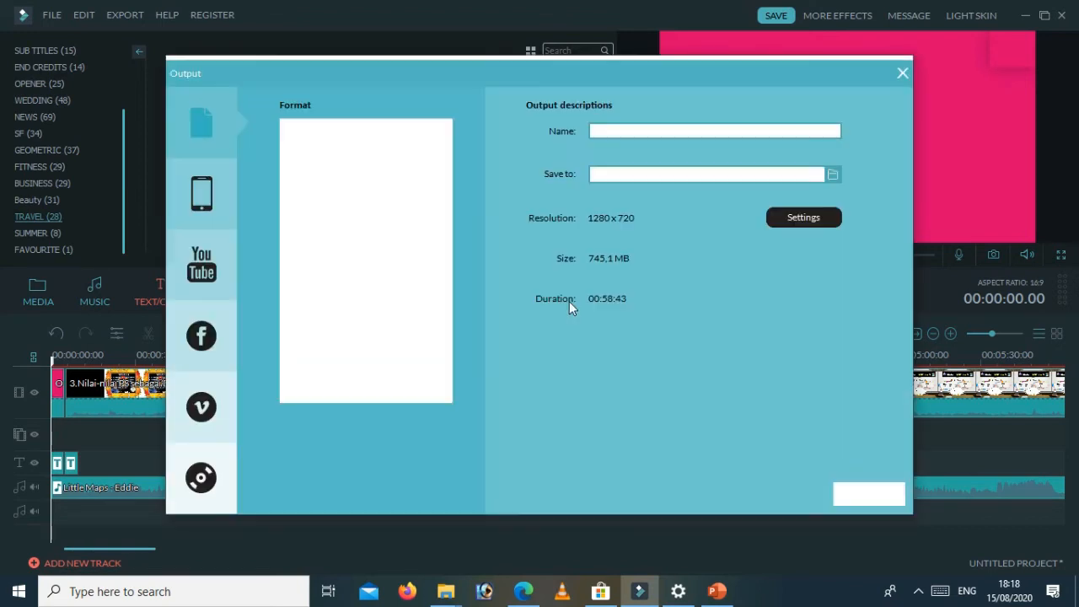
click(900, 73)
Step: Paste a copy of the last "Garret Bevins - Infinite - Star Dust" music clip and align its end with the end of the video
drag(133, 552, 921, 532)
click(852, 479)
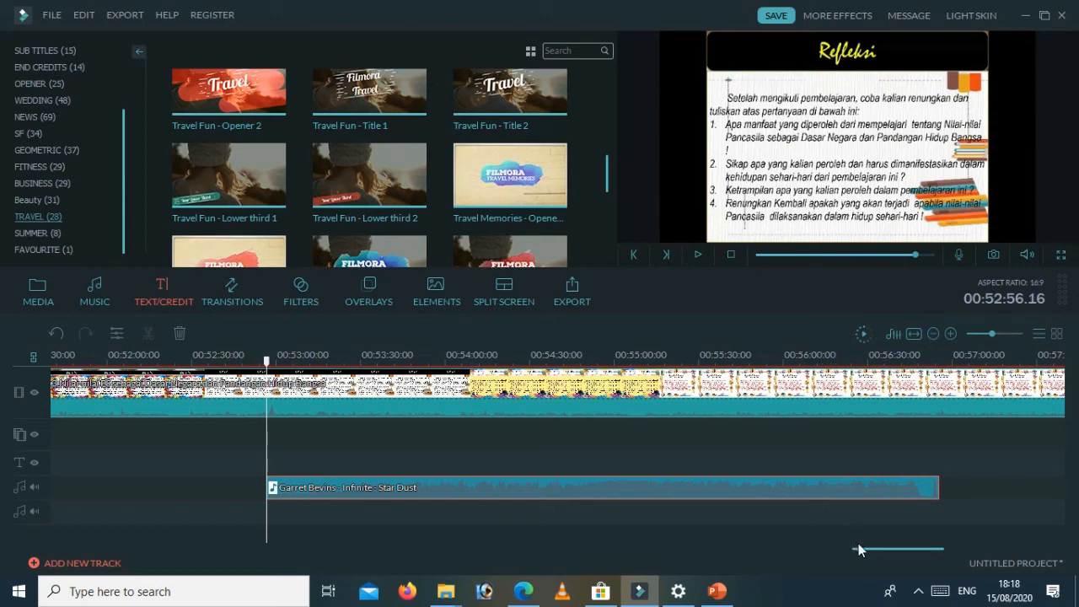
drag(860, 548, 918, 552)
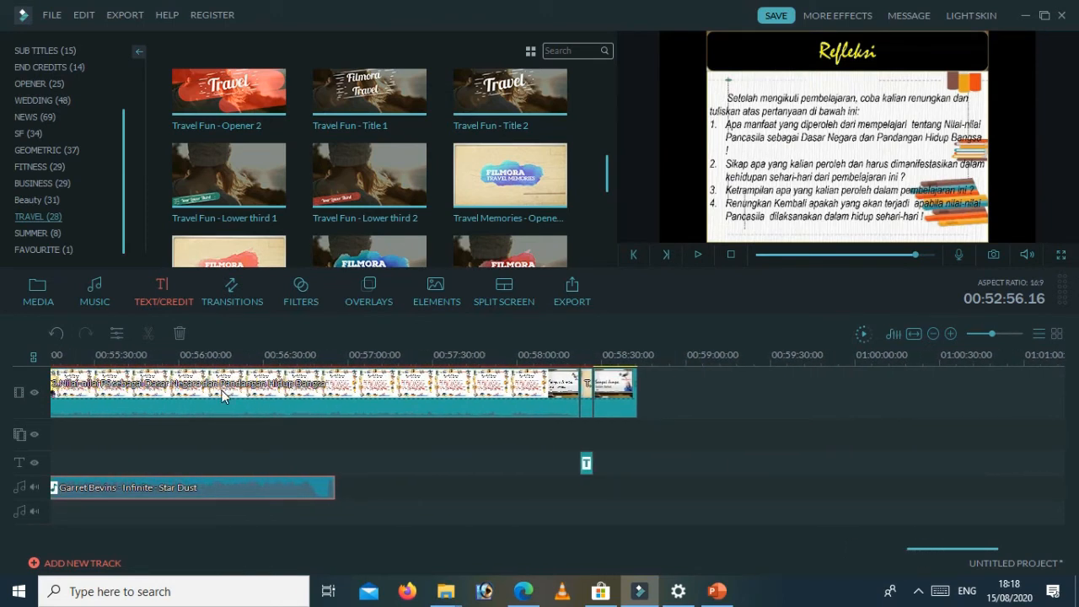
click(110, 355)
key(ctrl+b)
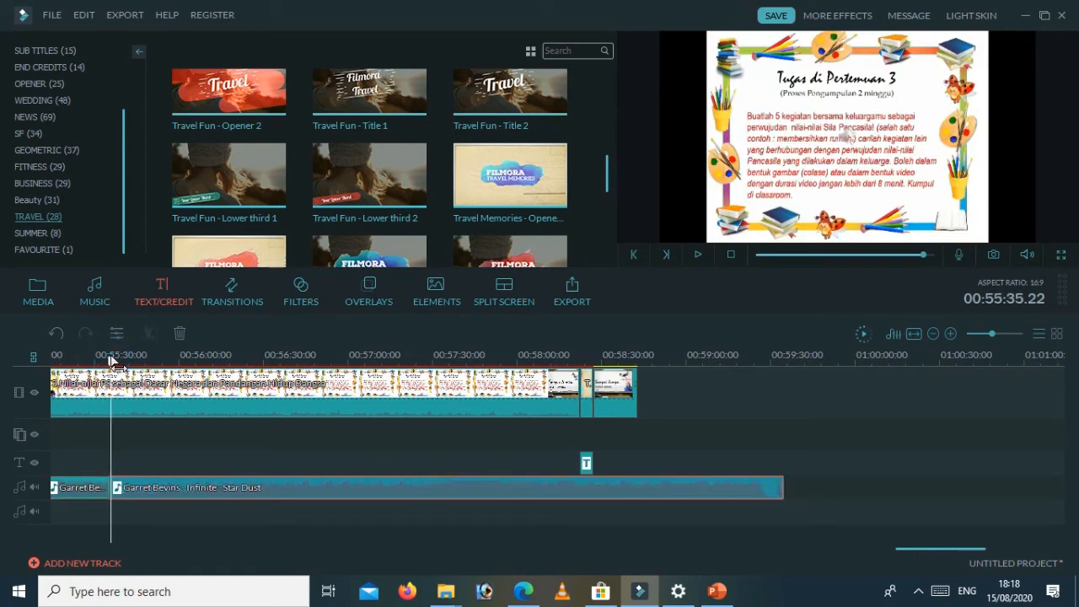
drag(594, 501, 452, 488)
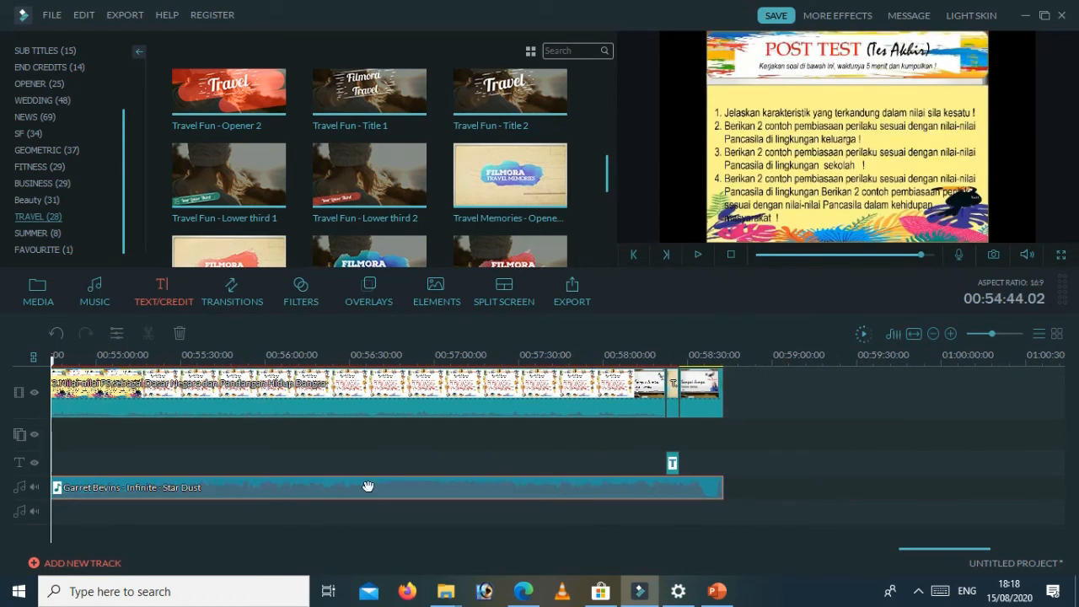
Step: Enter "cara" as the output name in the MP4 export settings and close them without exporting
drag(912, 548, 764, 554)
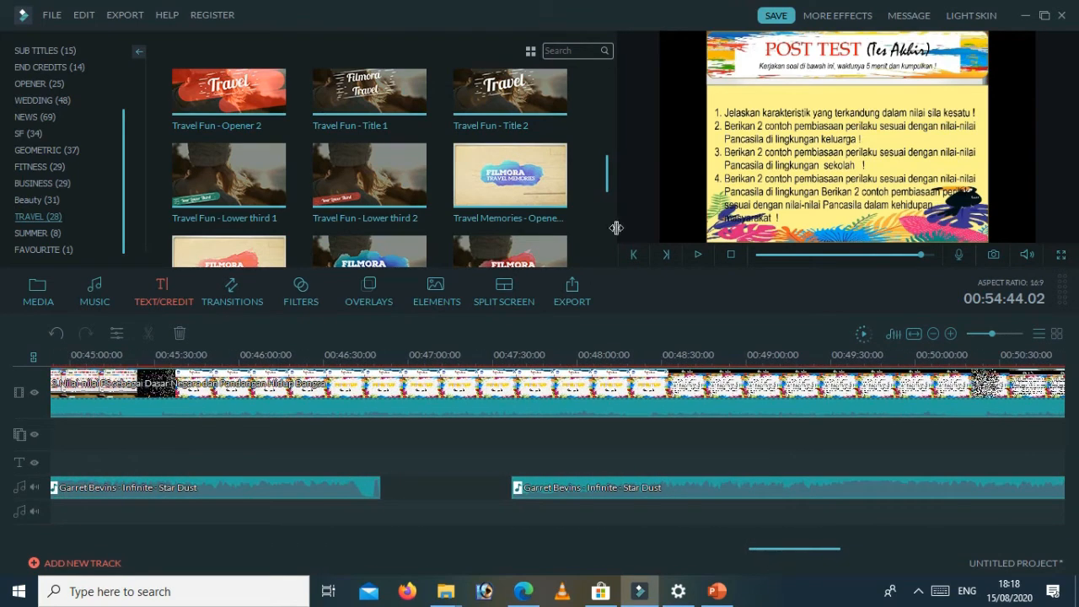
click(571, 289)
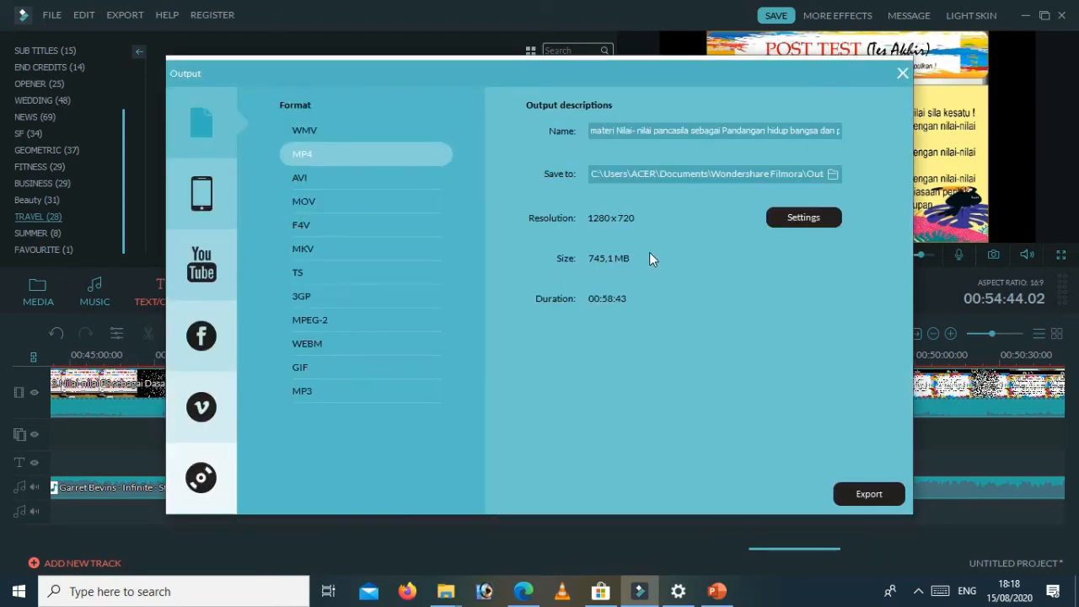
click(734, 132)
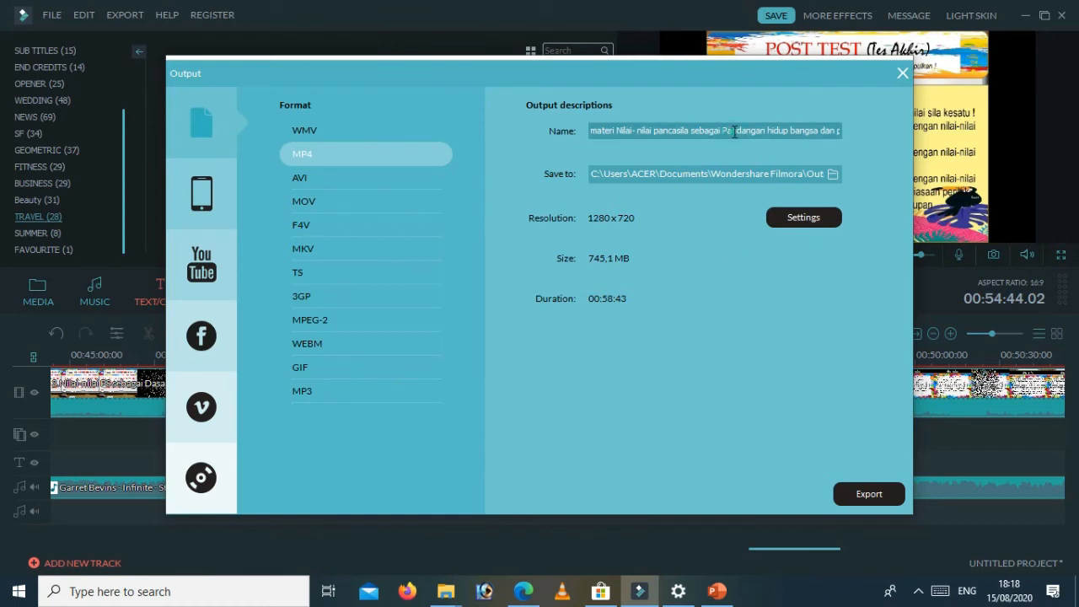
key(ctrl+a)
text(cara)
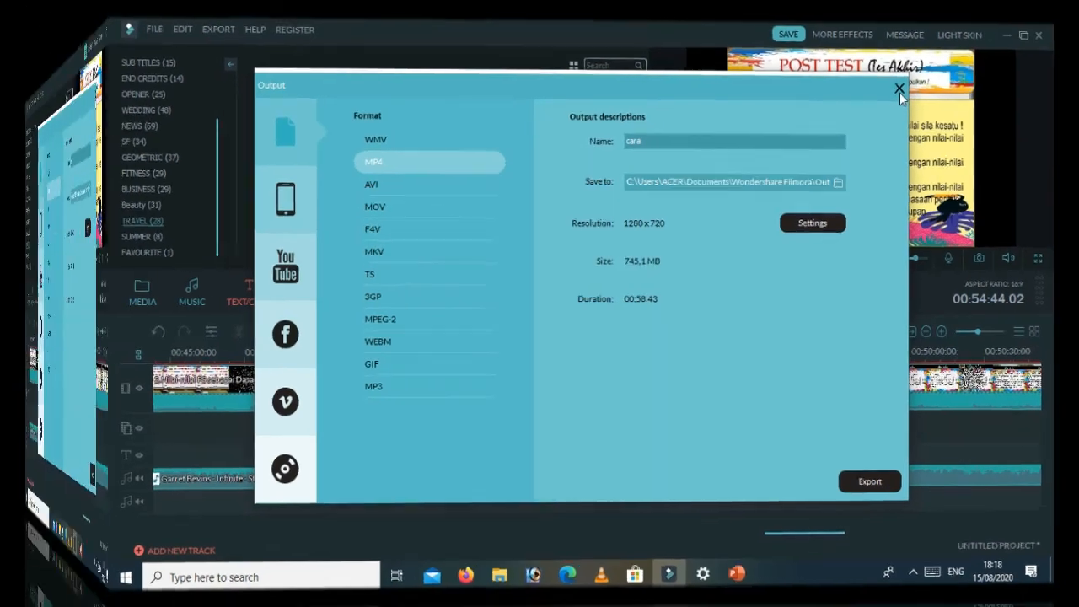
click(902, 74)
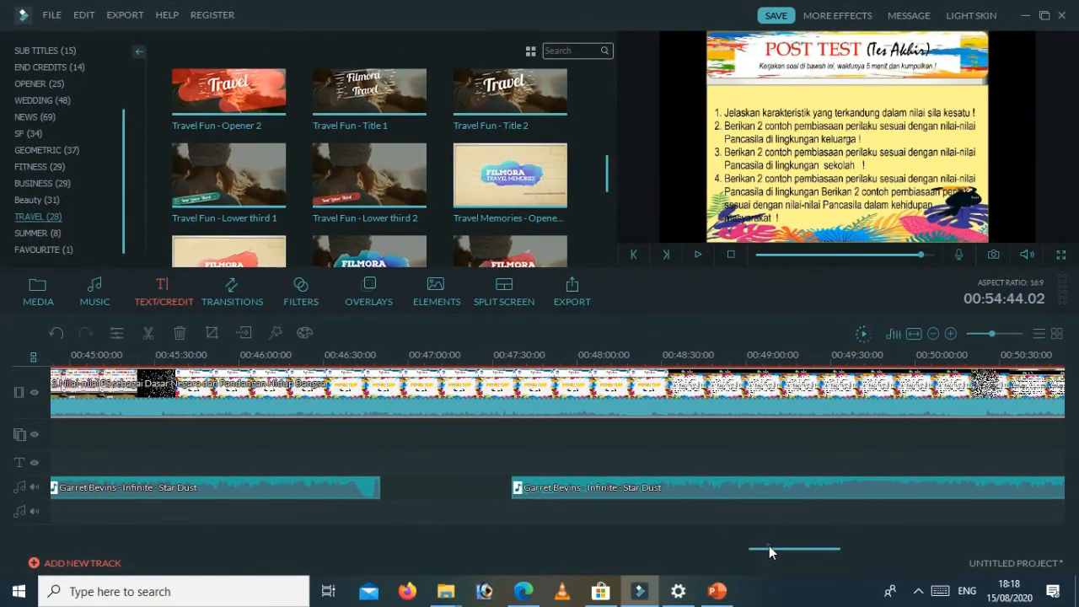
Step: Split the main lesson clip at 00:02:44.14, within the "Kegiatan Pendahuluan" slide
drag(769, 545, 93, 558)
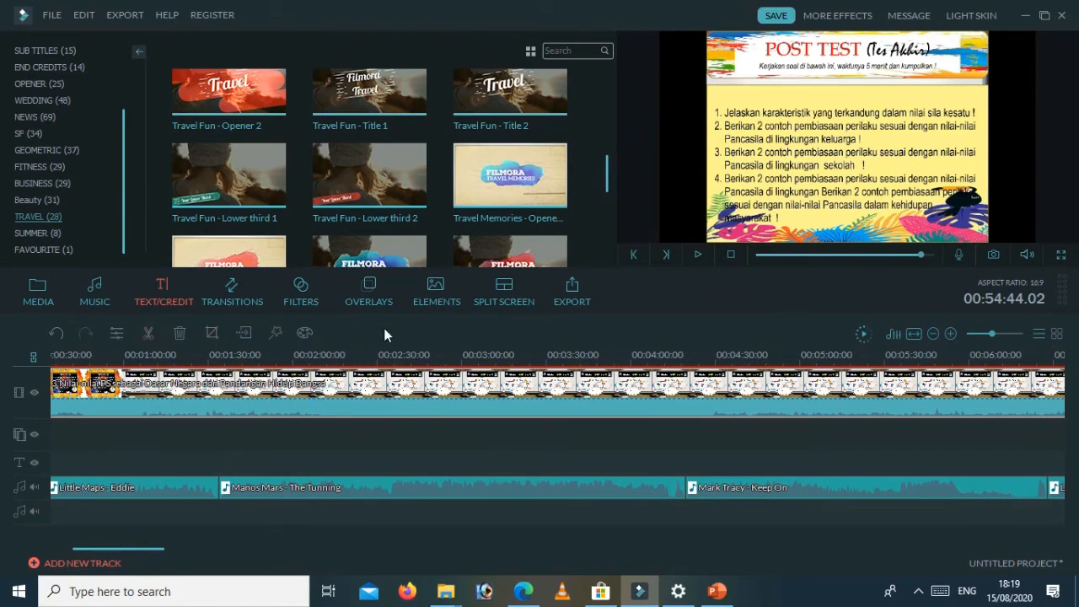
click(418, 355)
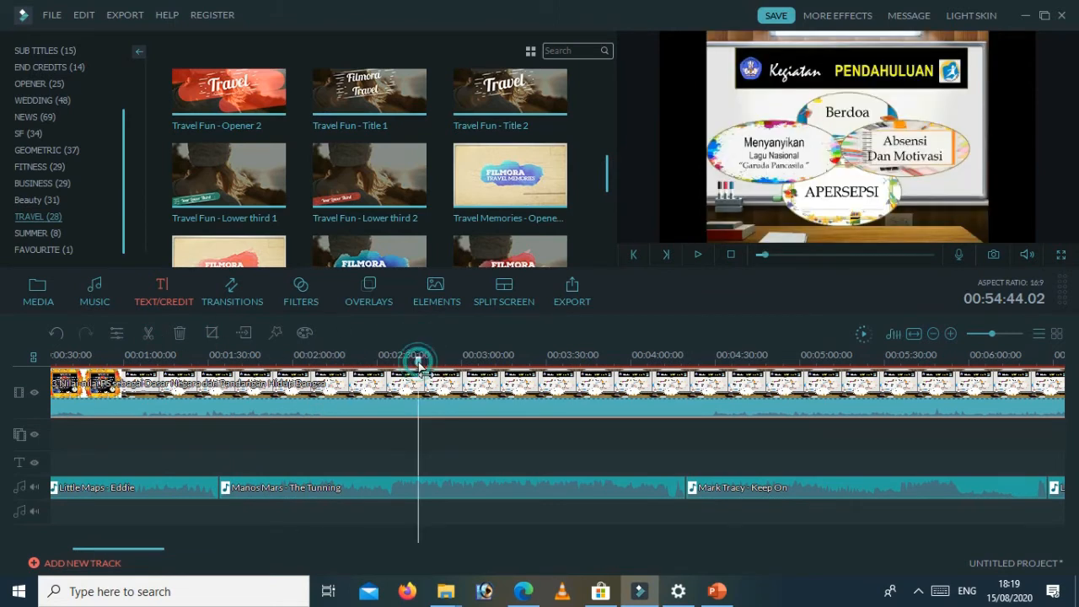
click(148, 338)
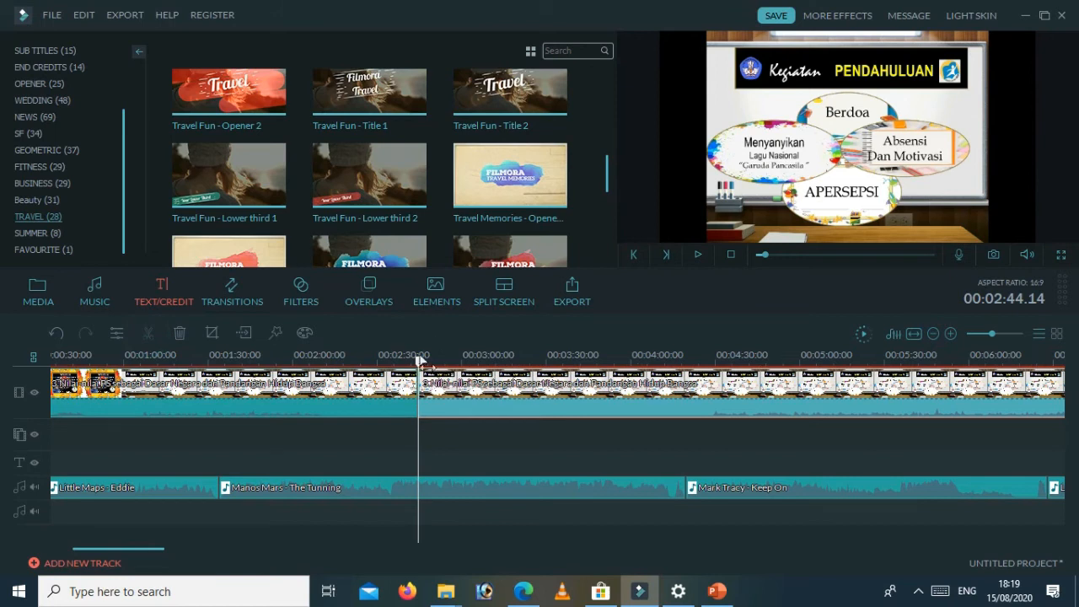
Step: Split the lesson clip at 00:42:24.03, on the "Kegiatan Mengasosiasikan" slide, and delete the section between the two cuts
drag(420, 367, 1044, 407)
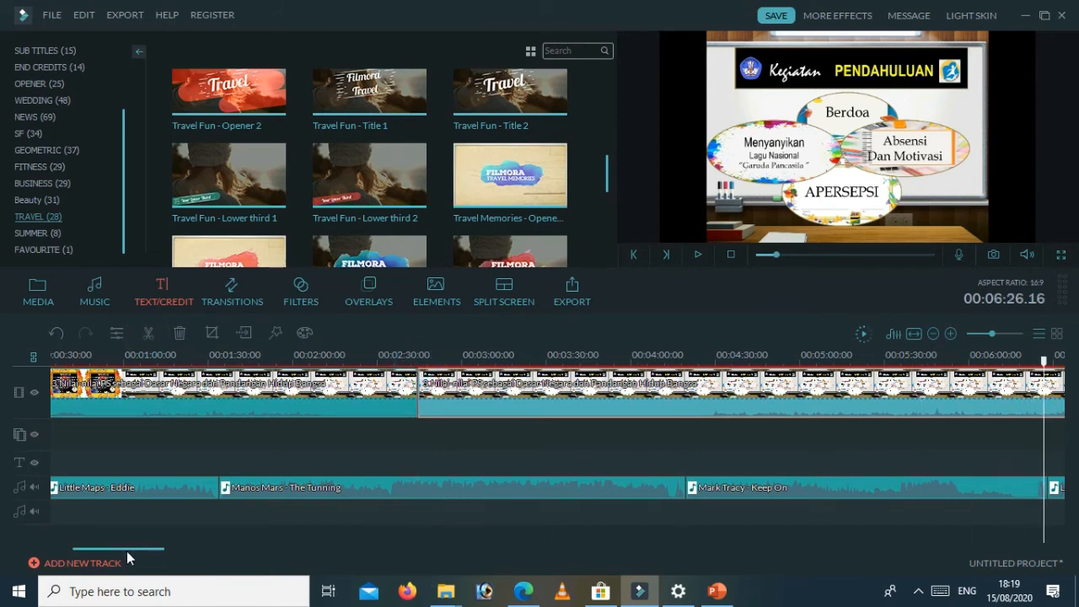
drag(127, 549, 205, 549)
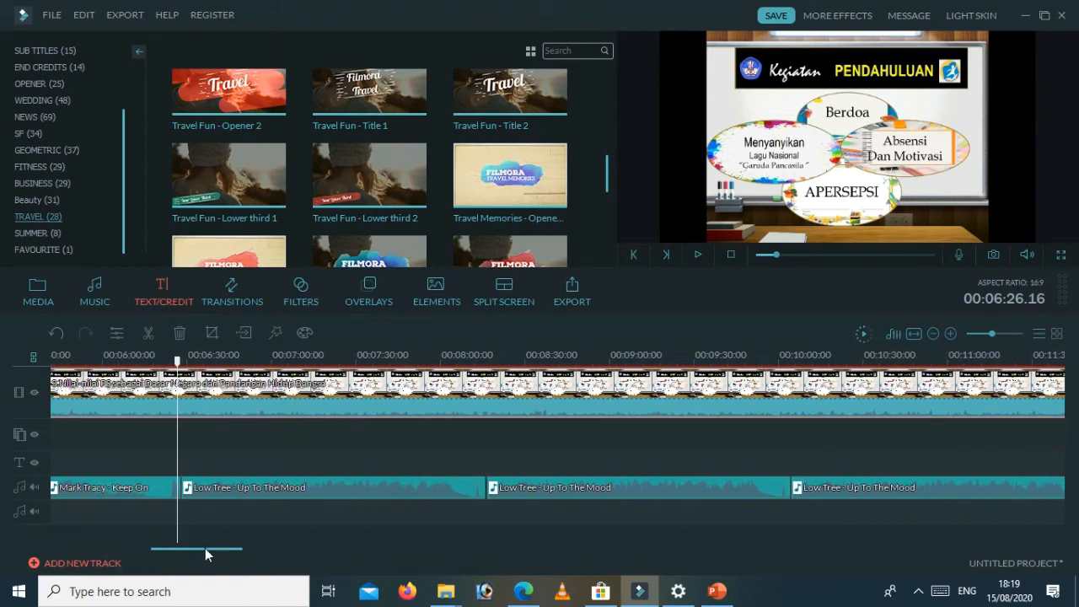
drag(177, 361, 986, 352)
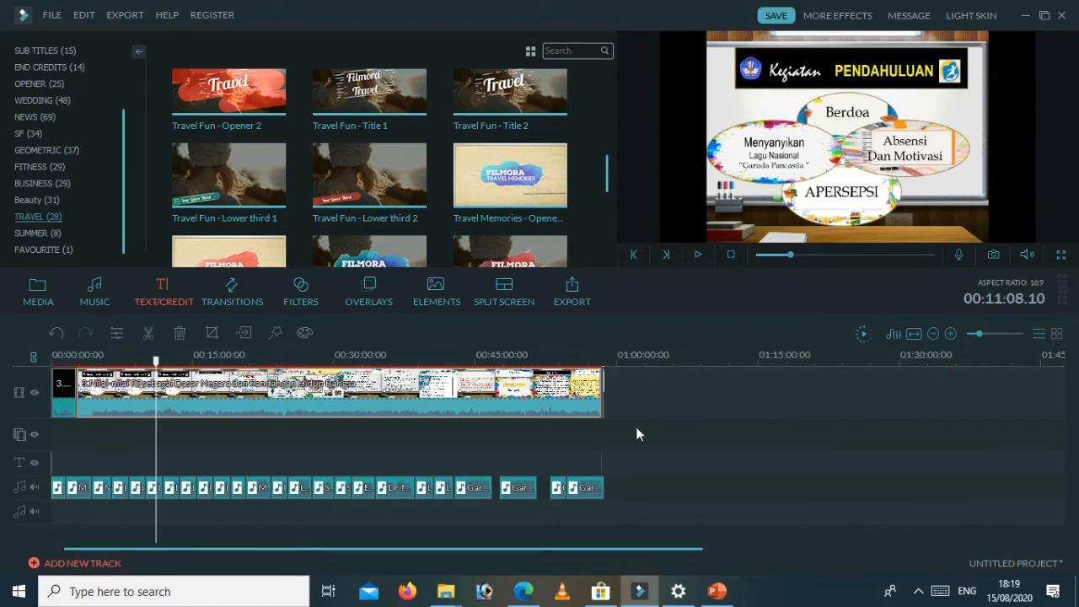
drag(160, 364, 454, 404)
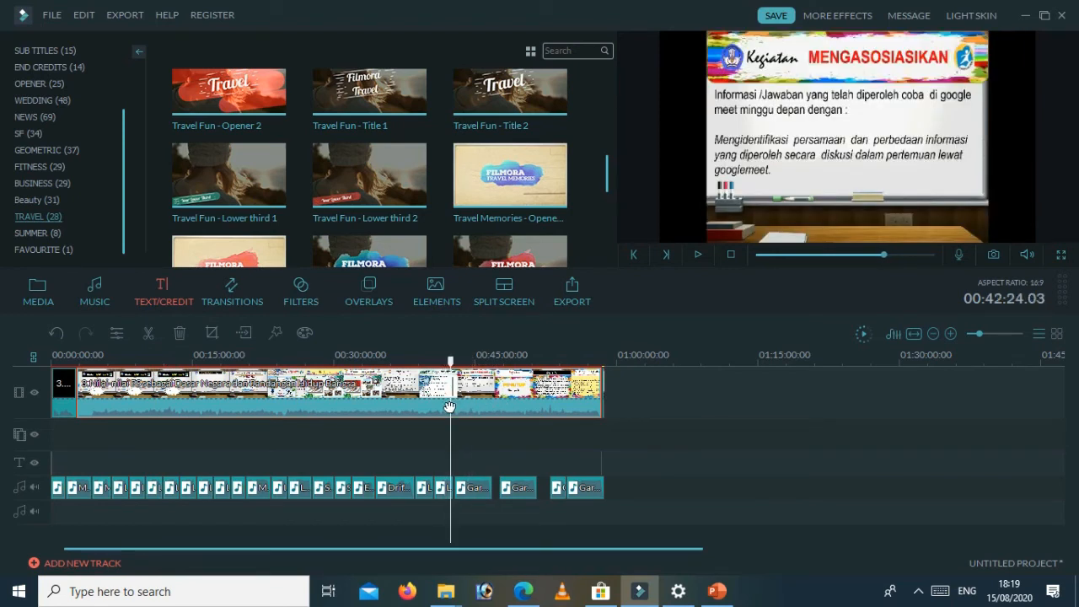
click(151, 336)
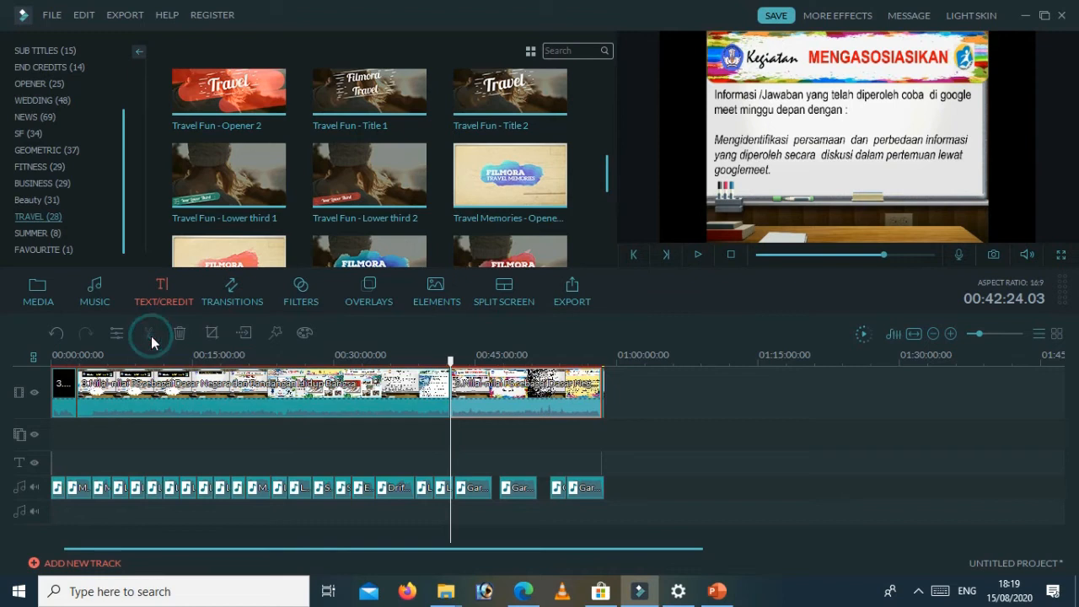
click(227, 394)
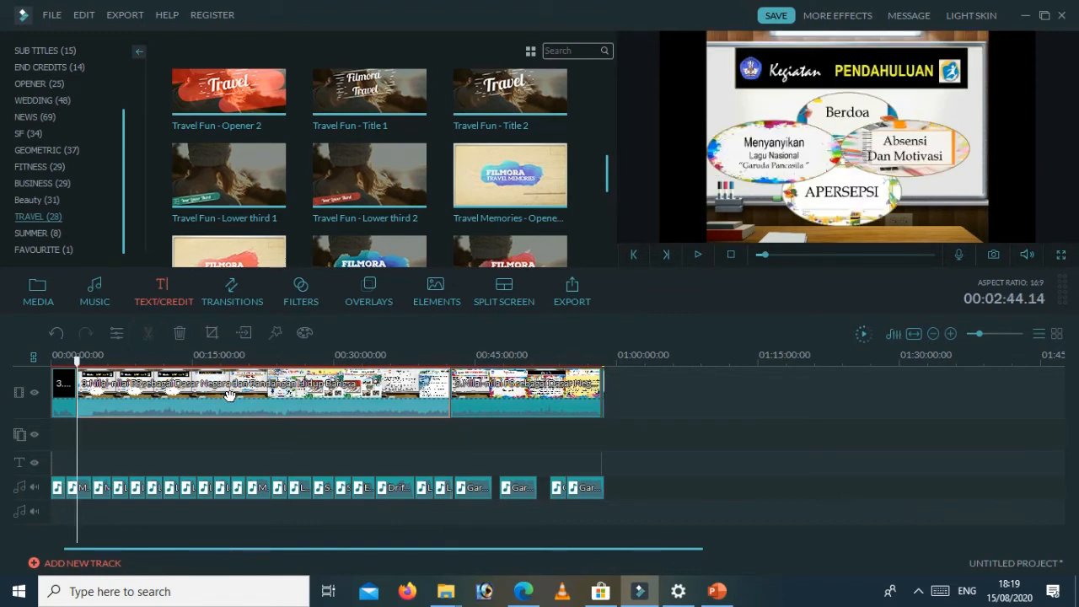
key(Delete)
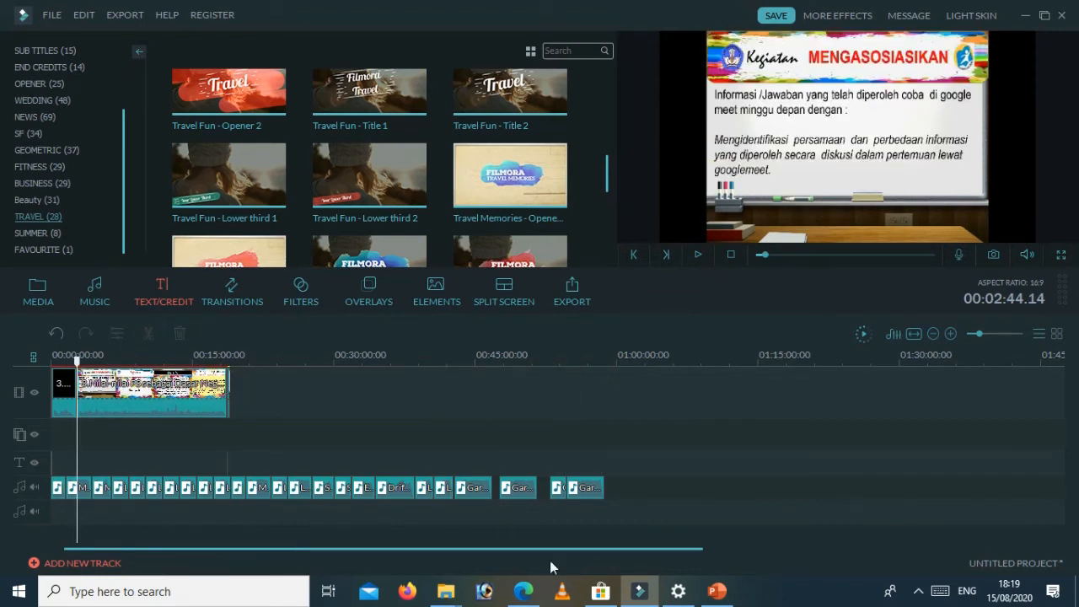
Step: Delete one by one the leftover background music clips that extend past the end of the shortened video
click(243, 492)
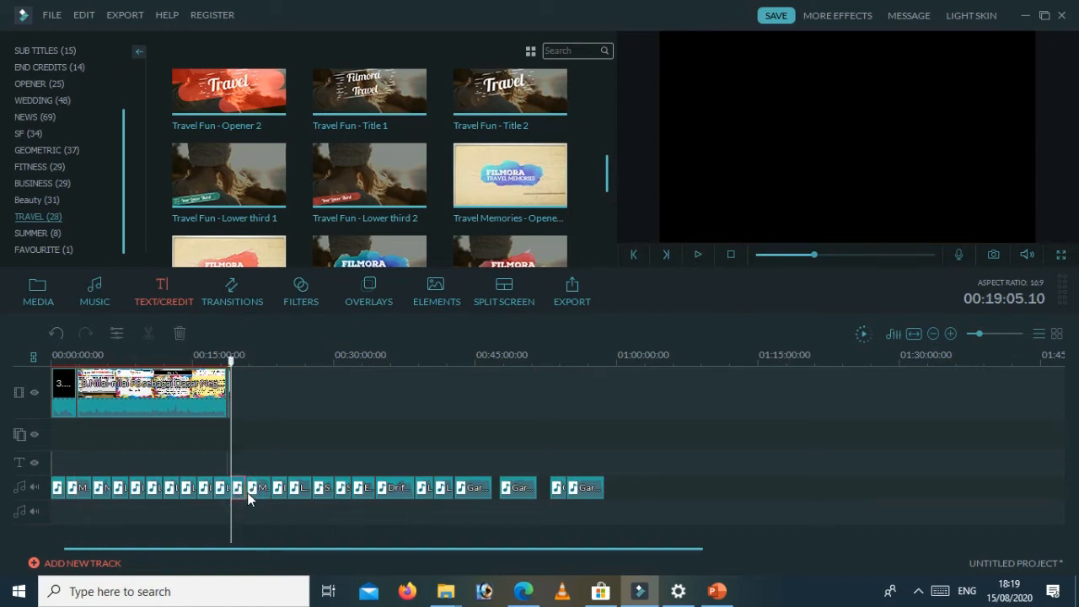
key(Delete)
click(257, 493)
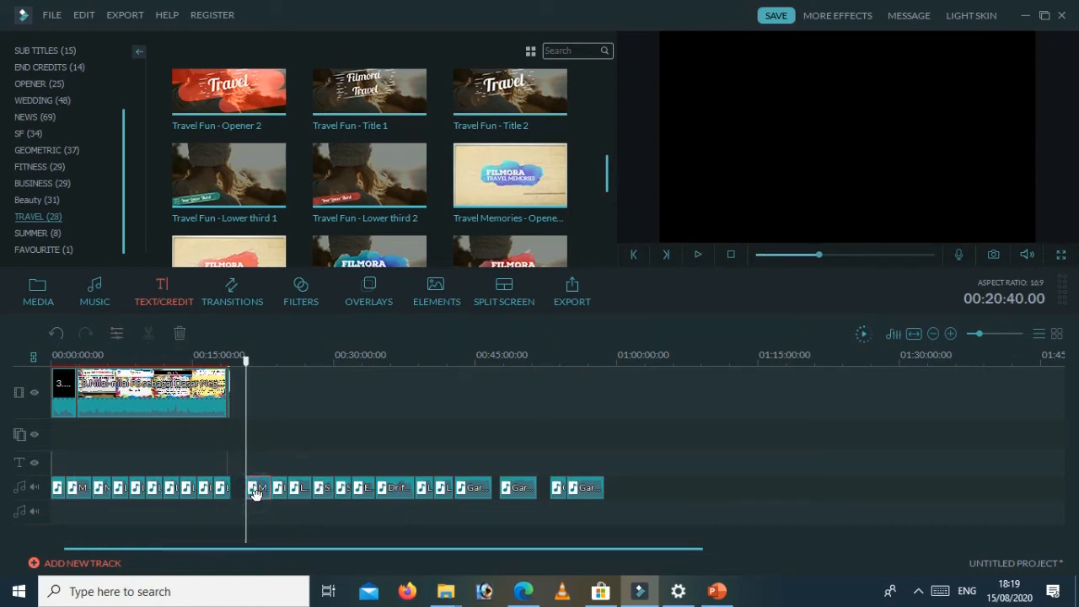
key(Delete)
click(278, 489)
key(Delete)
click(294, 488)
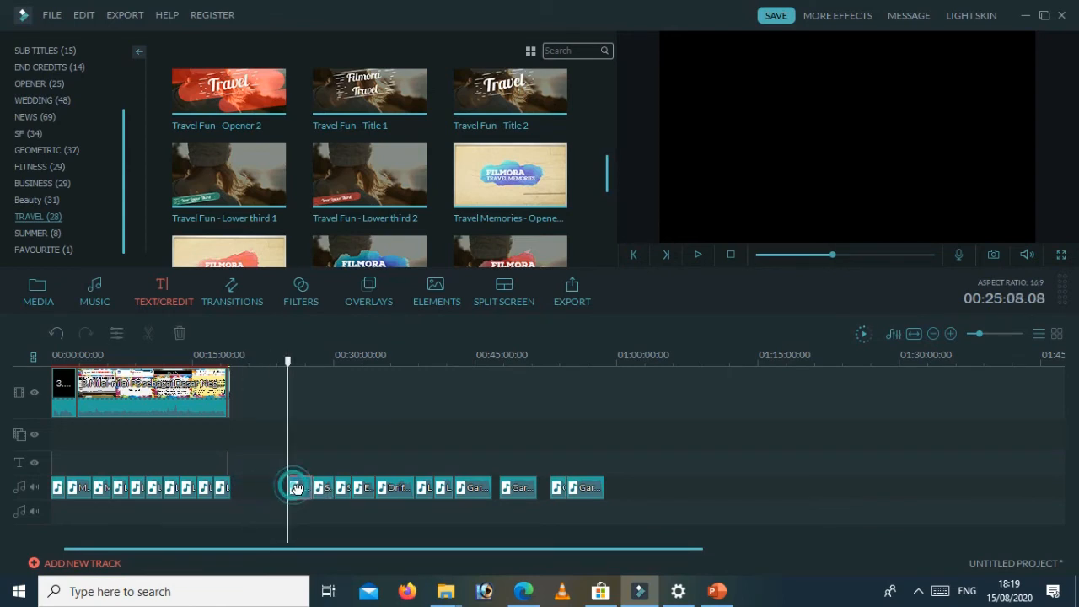
key(Delete)
click(330, 492)
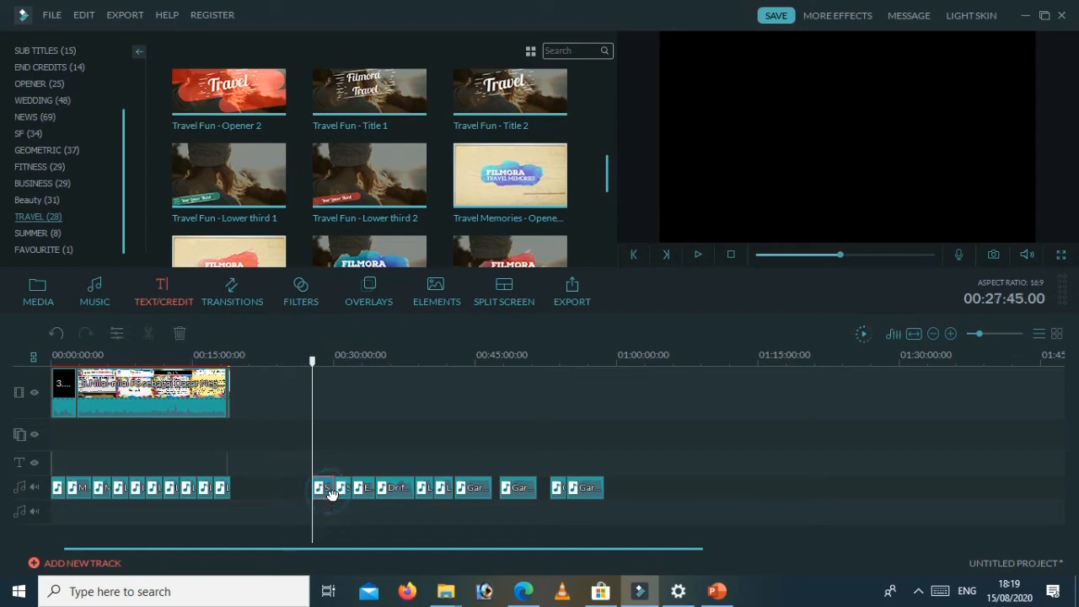
key(Delete)
click(342, 489)
key(Delete)
click(384, 489)
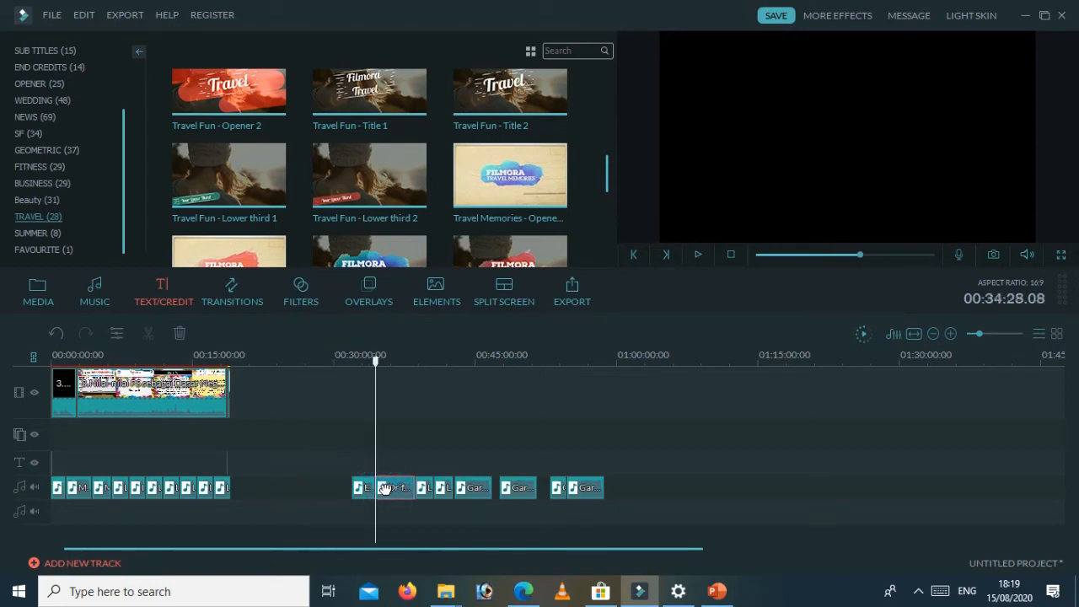
key(Delete)
click(371, 493)
key(Delete)
click(431, 487)
key(Delete)
click(443, 486)
key(Delete)
click(475, 488)
key(Delete)
click(524, 491)
key(Delete)
click(559, 489)
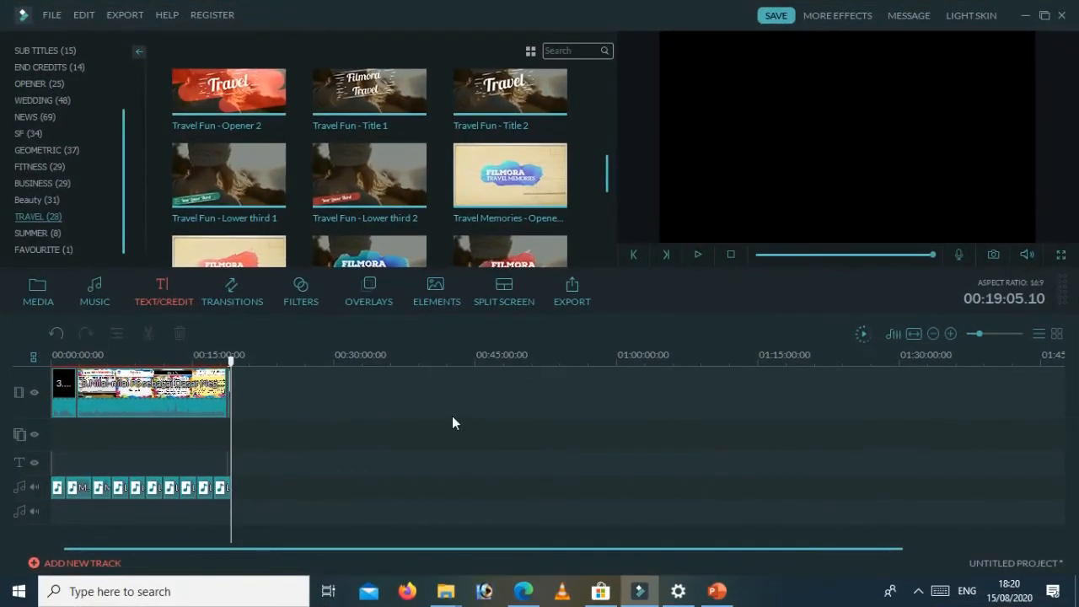
Step: Play back the shortened video from the beginning with the timeline magnified
drag(230, 360, 51, 361)
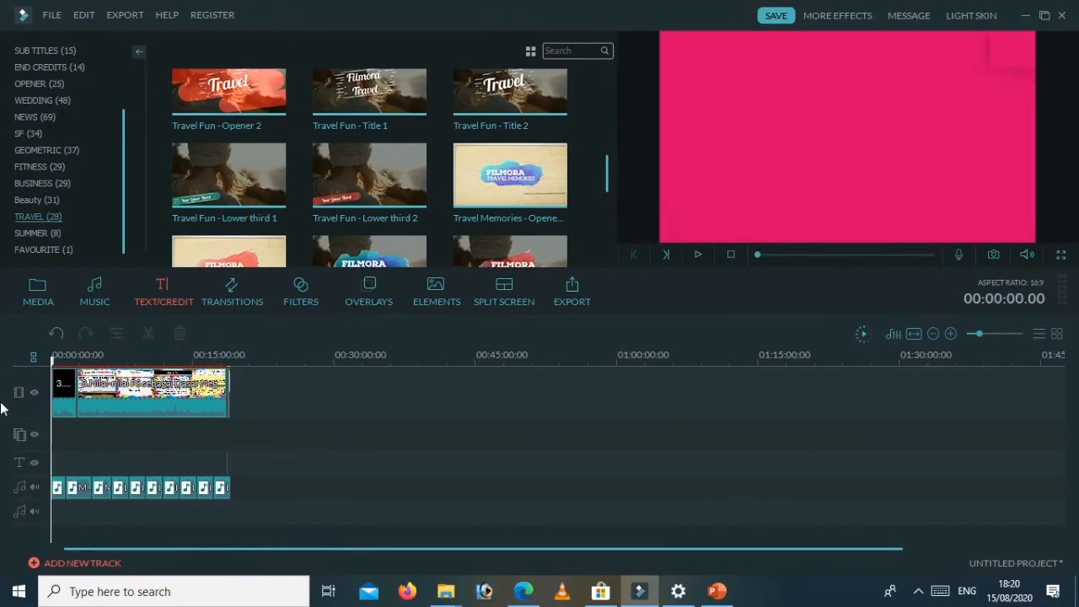
click(699, 255)
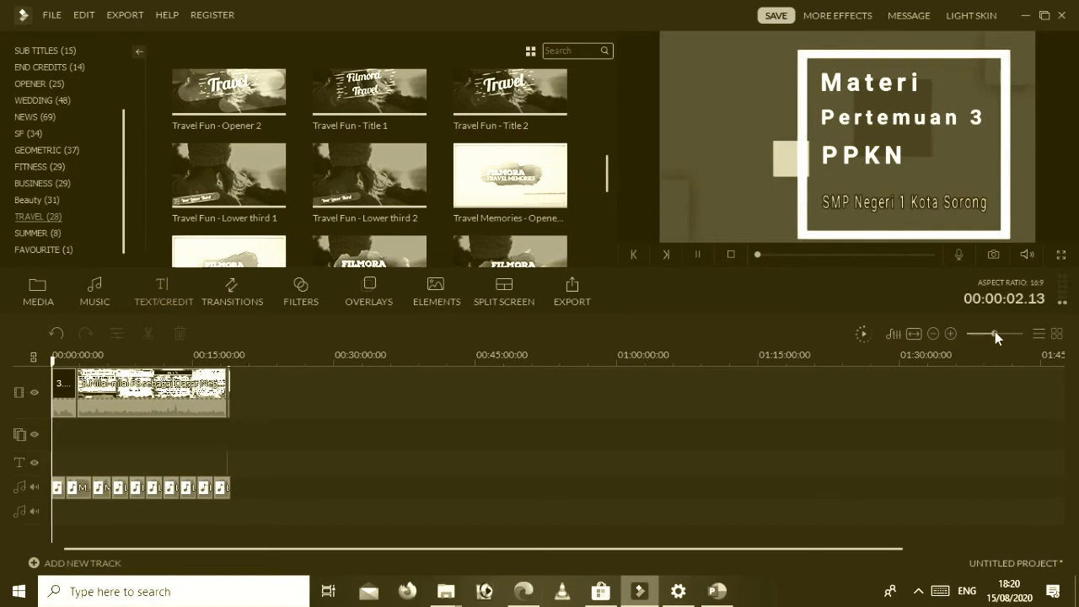
click(995, 333)
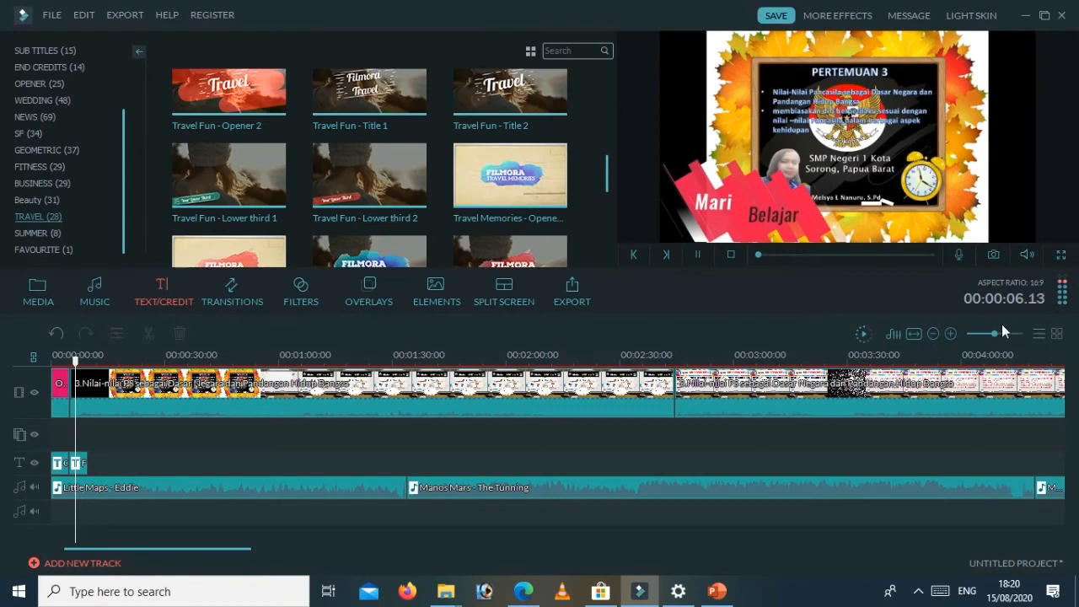
Step: Mute the audio of the first lesson clip on the video track
right_click(423, 390)
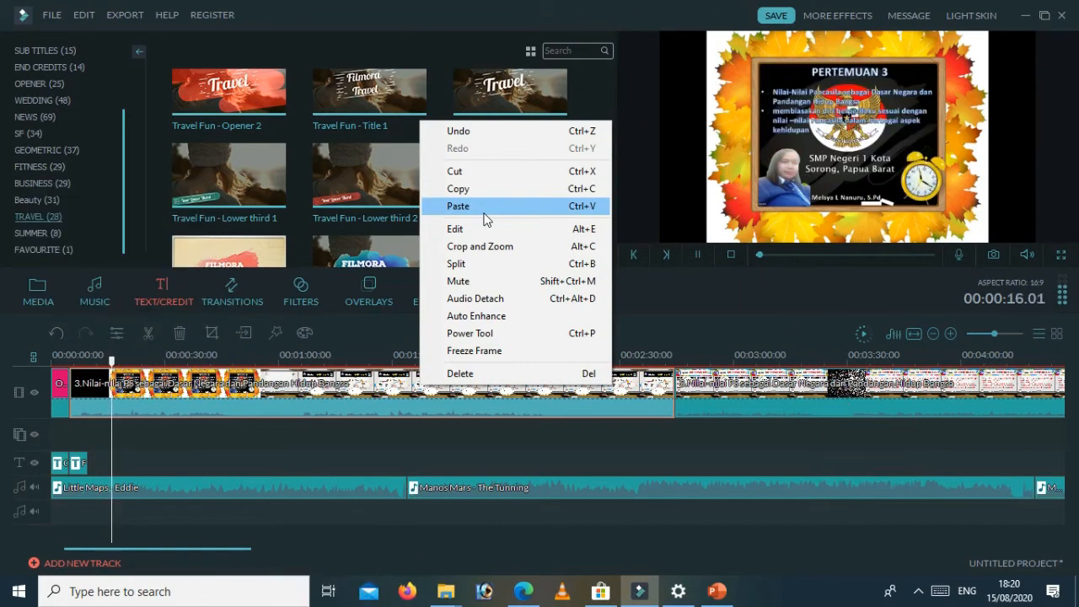
click(473, 284)
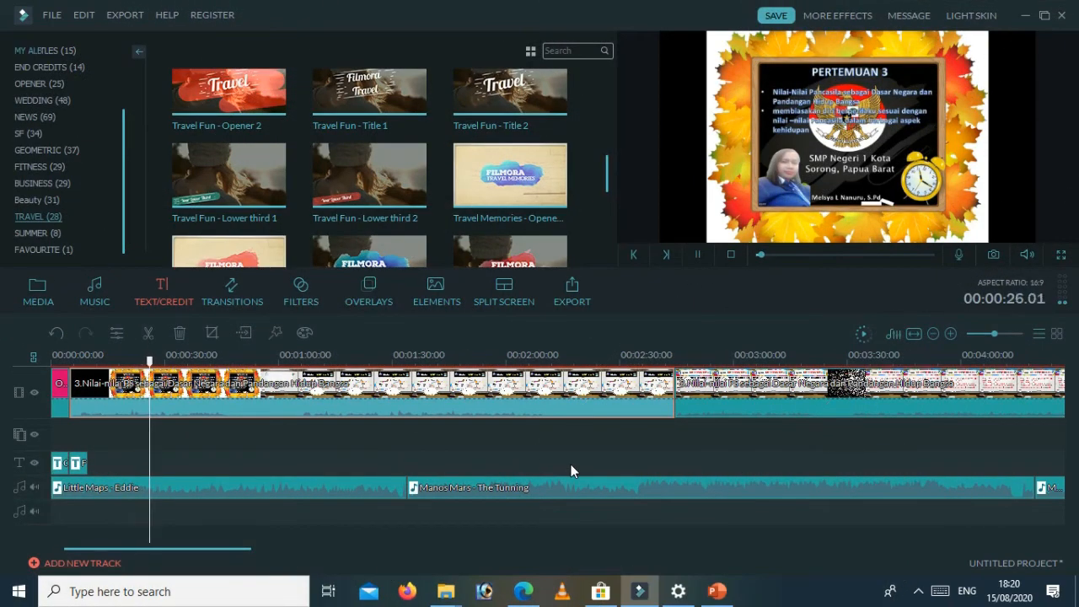
Step: Move the playhead to 00:43:50.09 within the screen capture clip of the "cara edit video di filmora.wve" project
drag(87, 368, 82, 367)
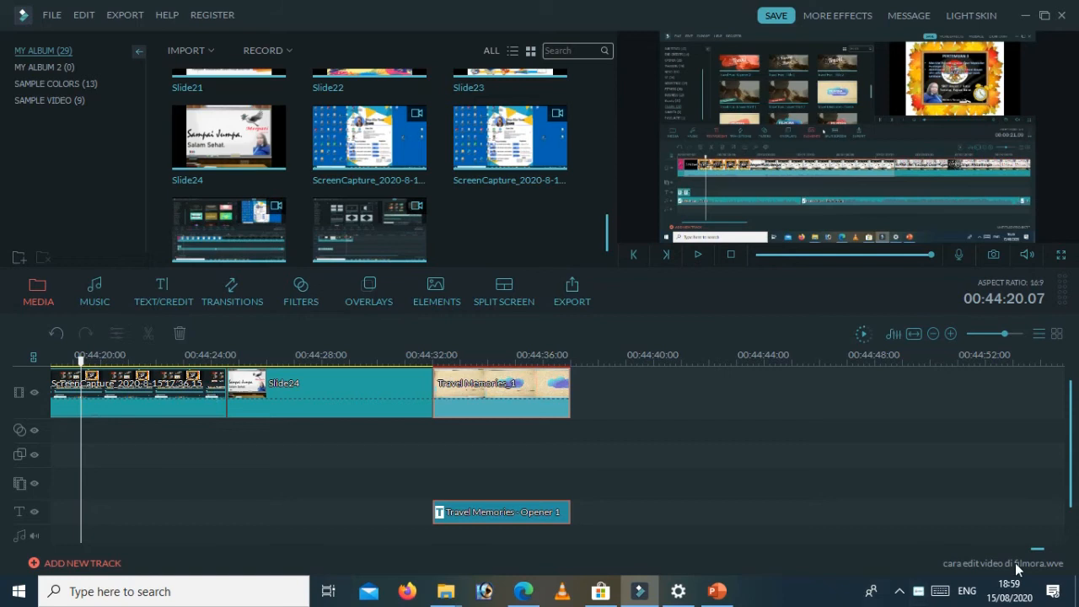
click(1037, 551)
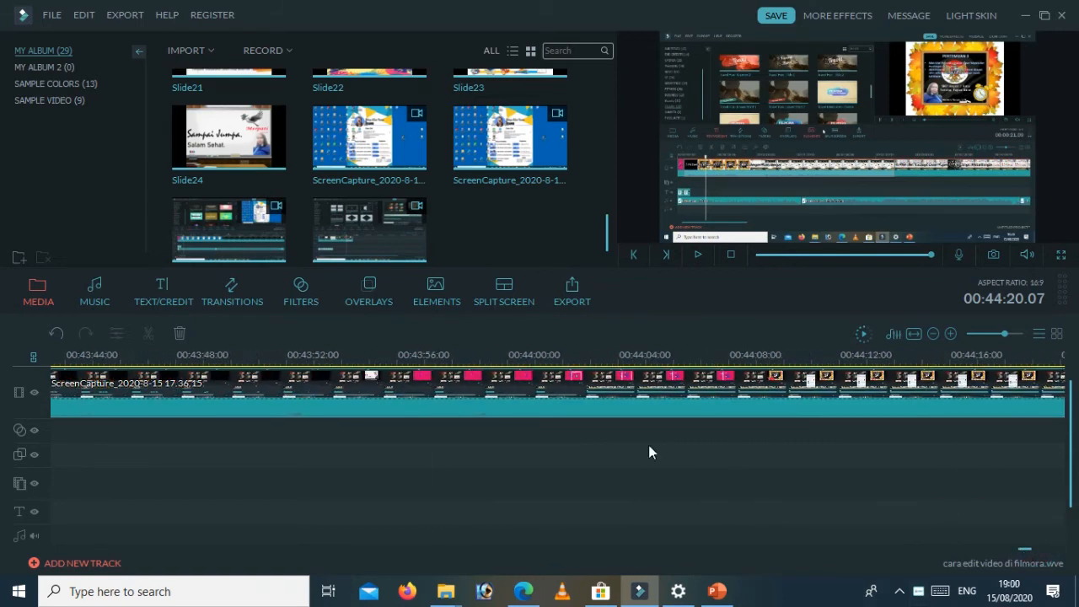
click(241, 354)
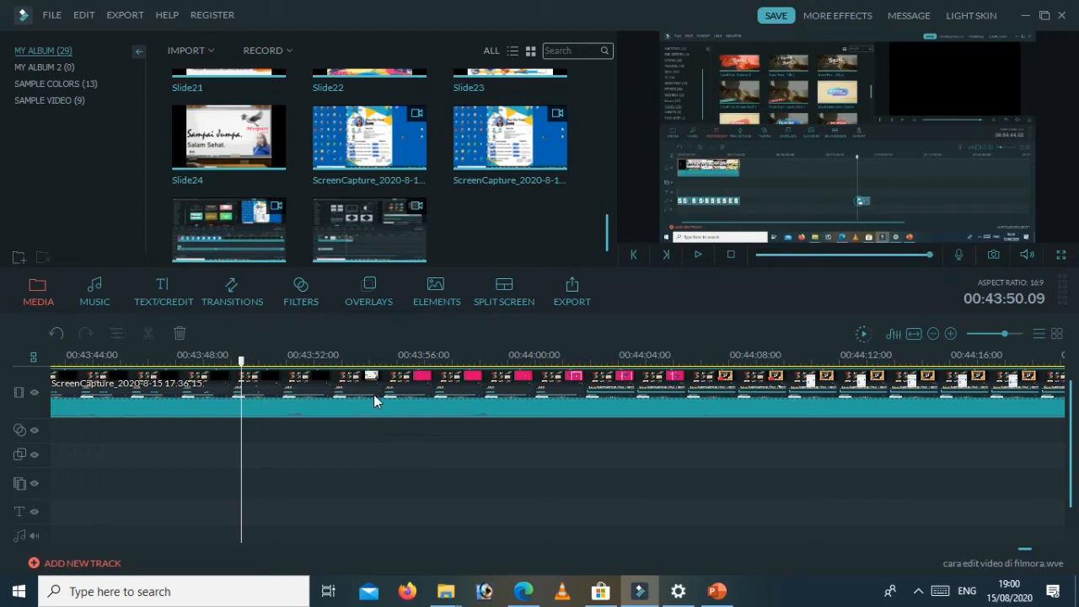
Step: Split the screen capture clip at 00:43:50.09
click(284, 390)
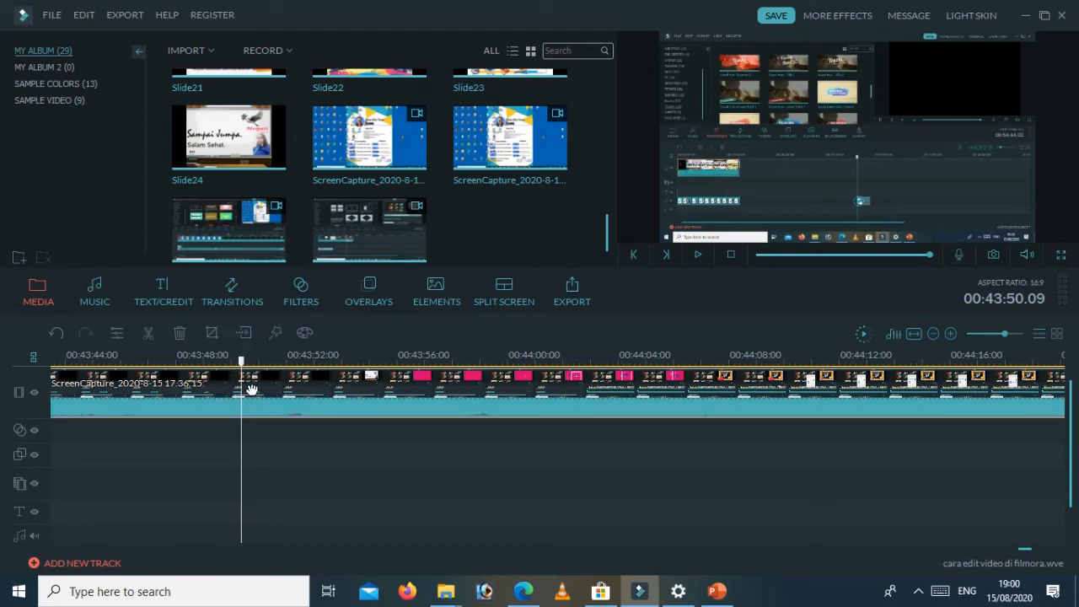
click(221, 304)
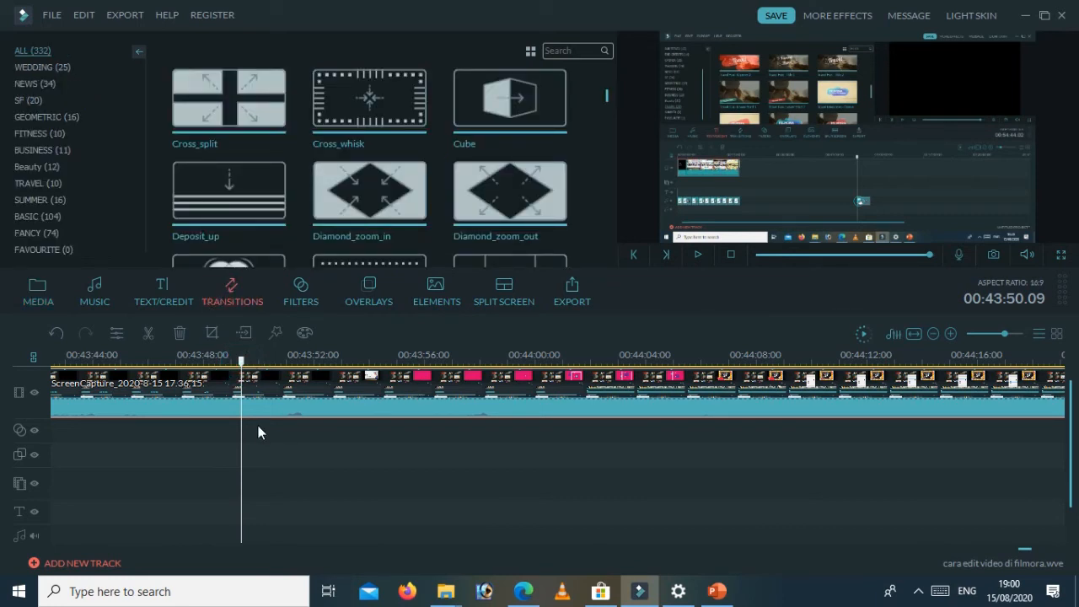
click(302, 395)
click(148, 340)
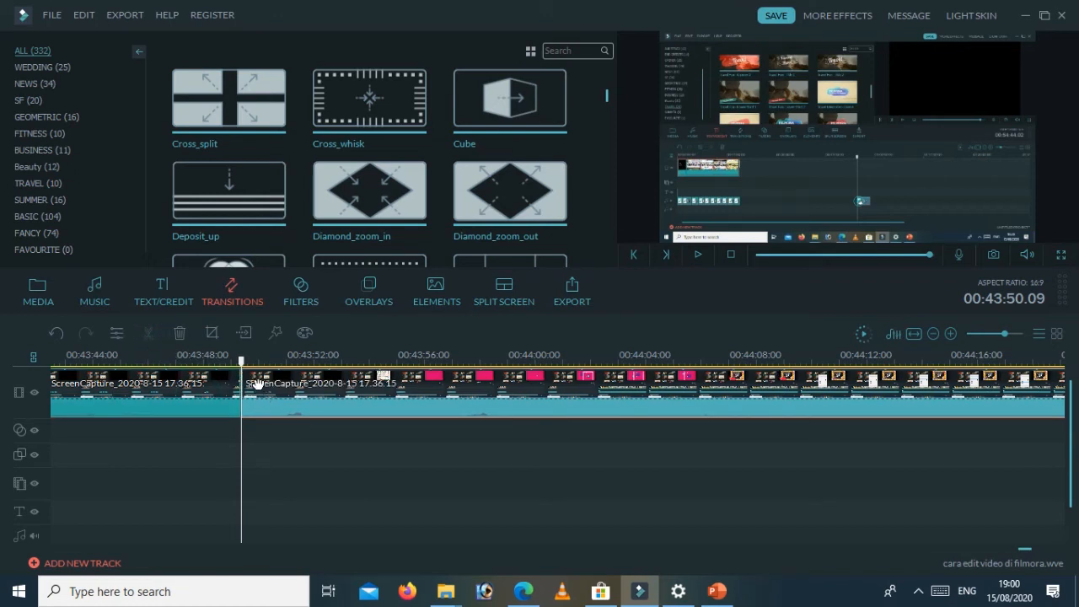
Step: Place the Cube transition on the cut between the two screen capture clips and play it back
drag(242, 363, 225, 363)
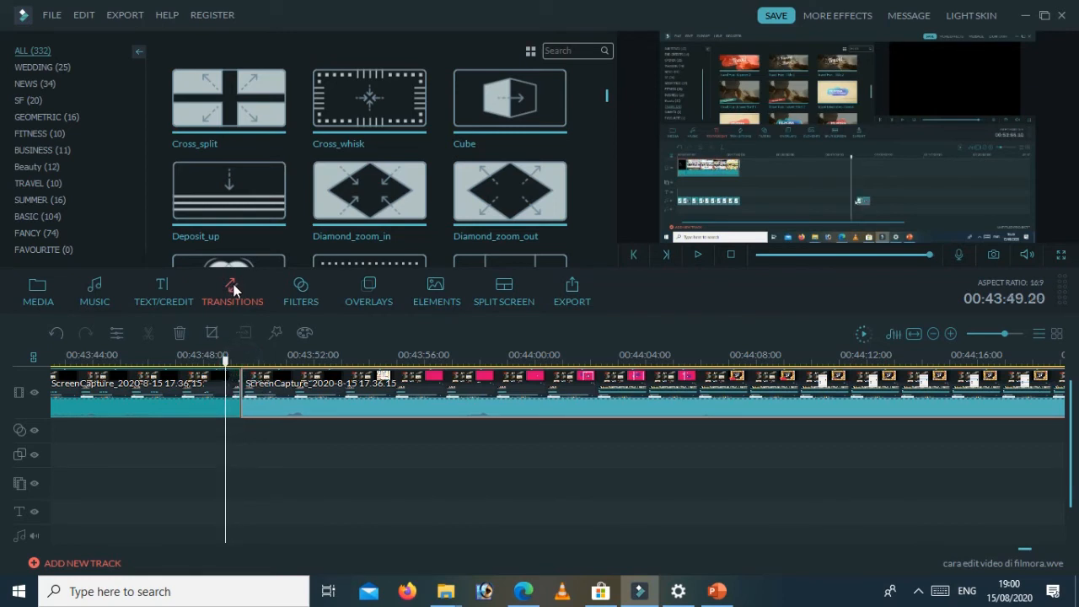
click(510, 101)
drag(510, 101, 232, 390)
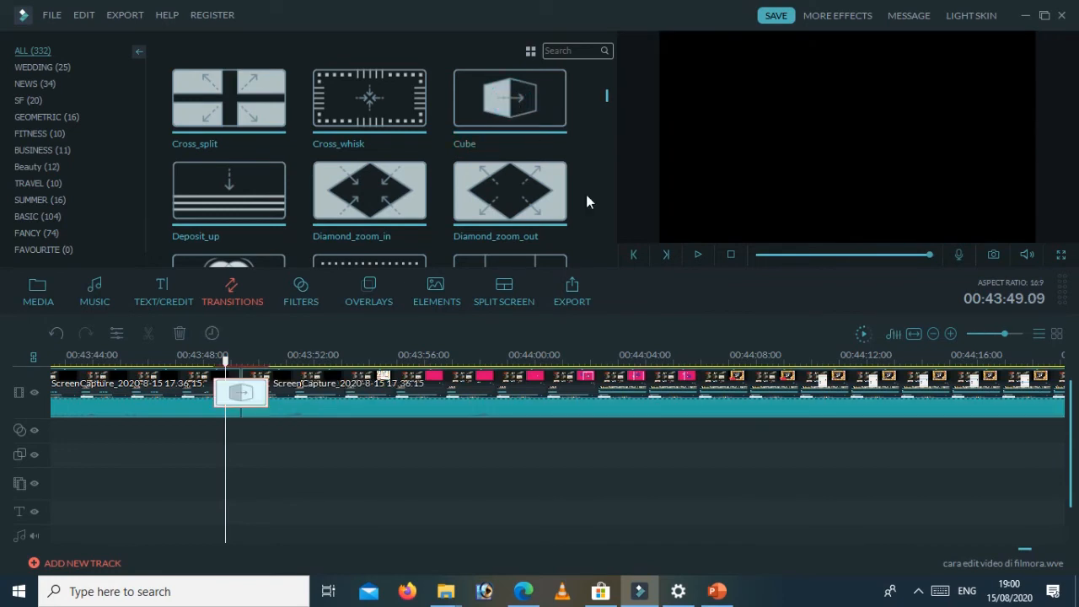
click(697, 254)
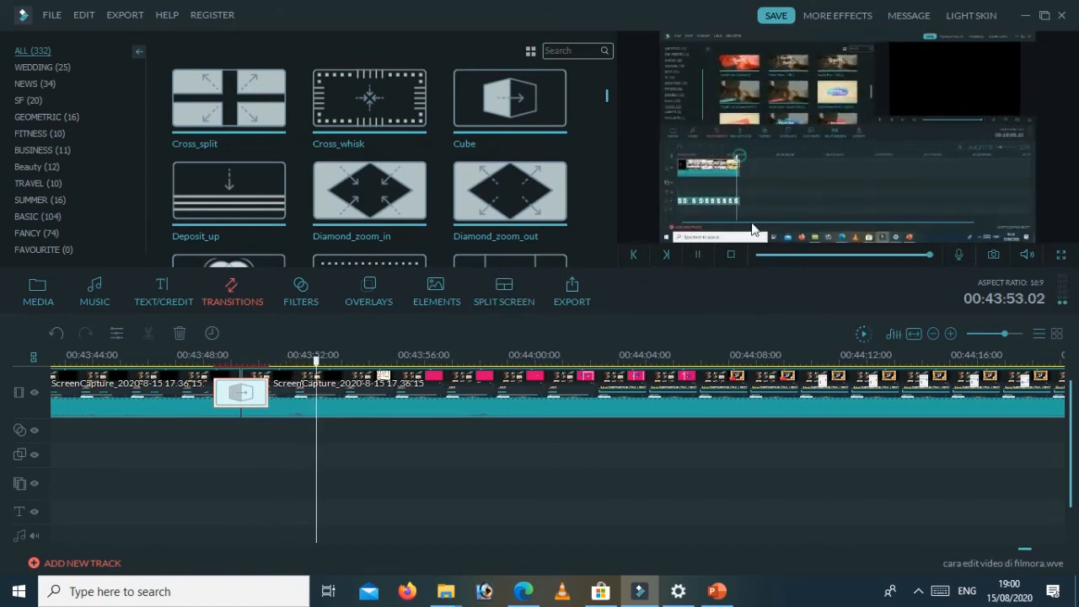
click(700, 254)
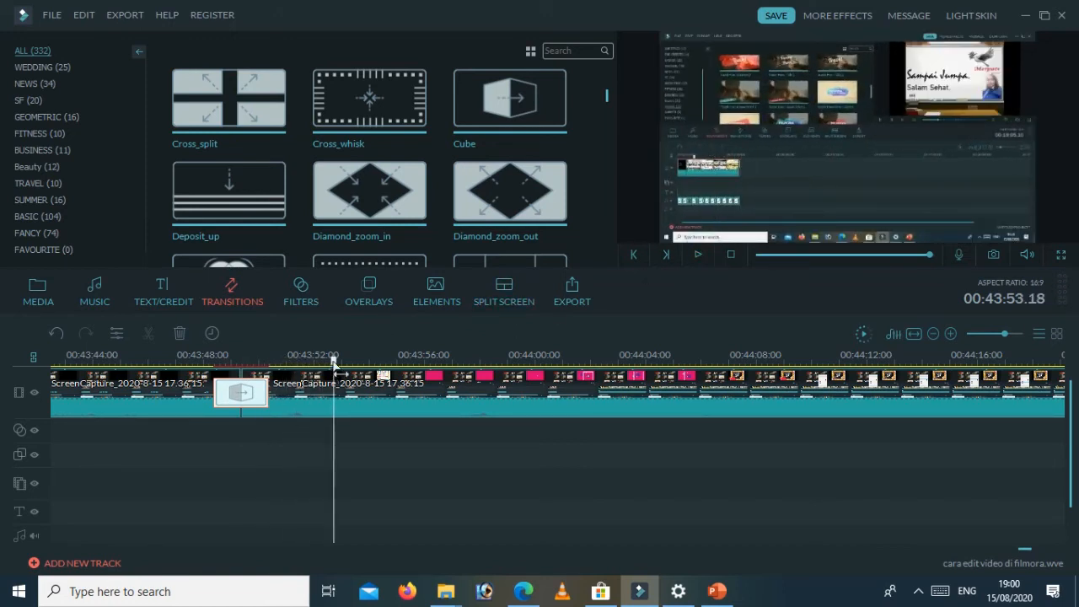
Step: Mute the screen capture clip that follows the Cube transition and move the playhead to 00:44:01.10
right_click(433, 397)
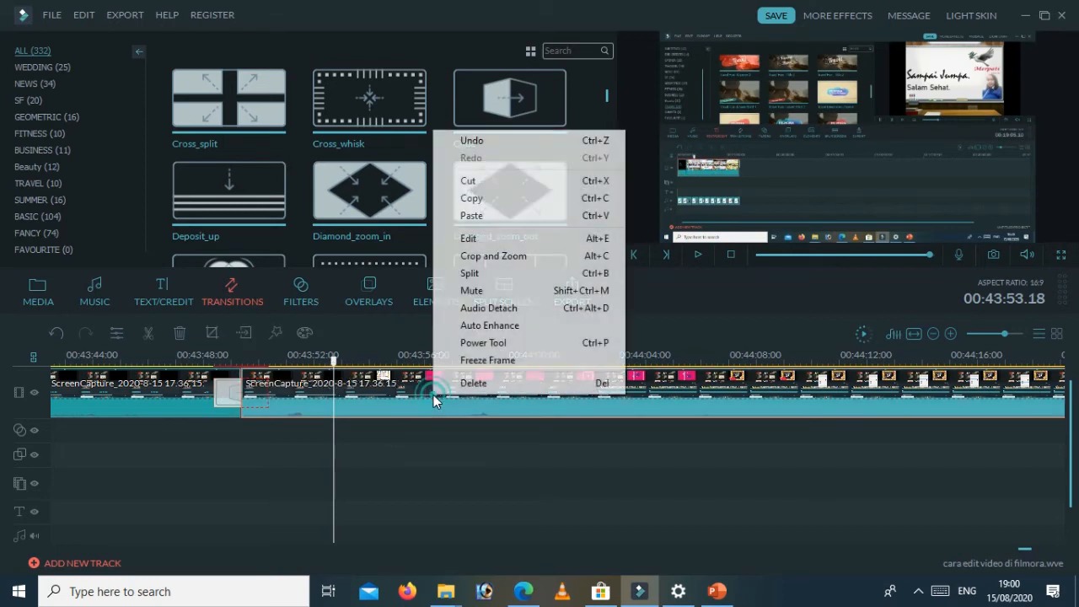
click(479, 293)
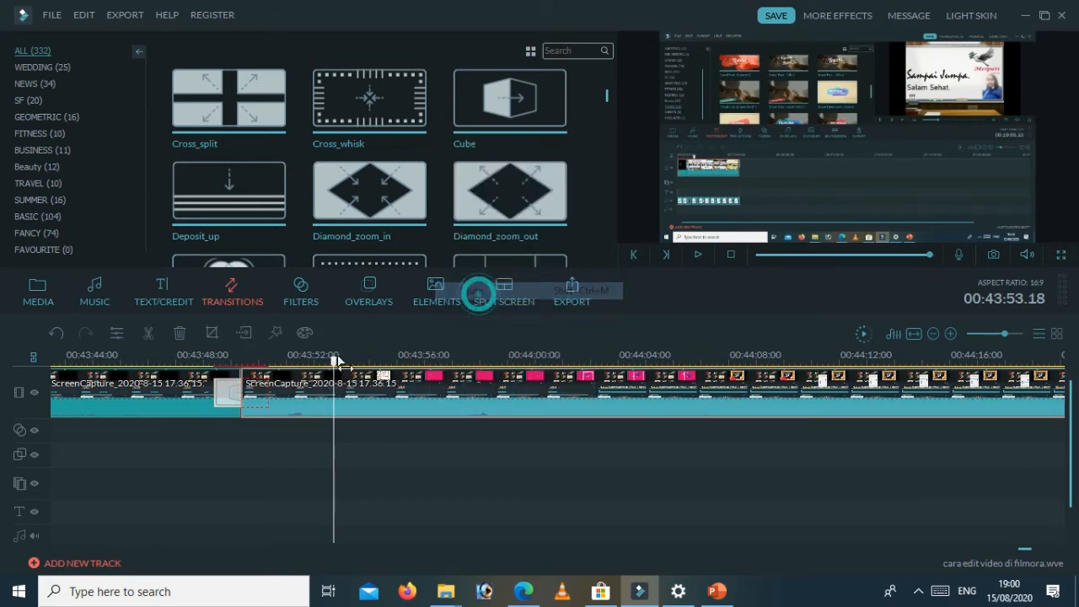
drag(334, 360, 548, 377)
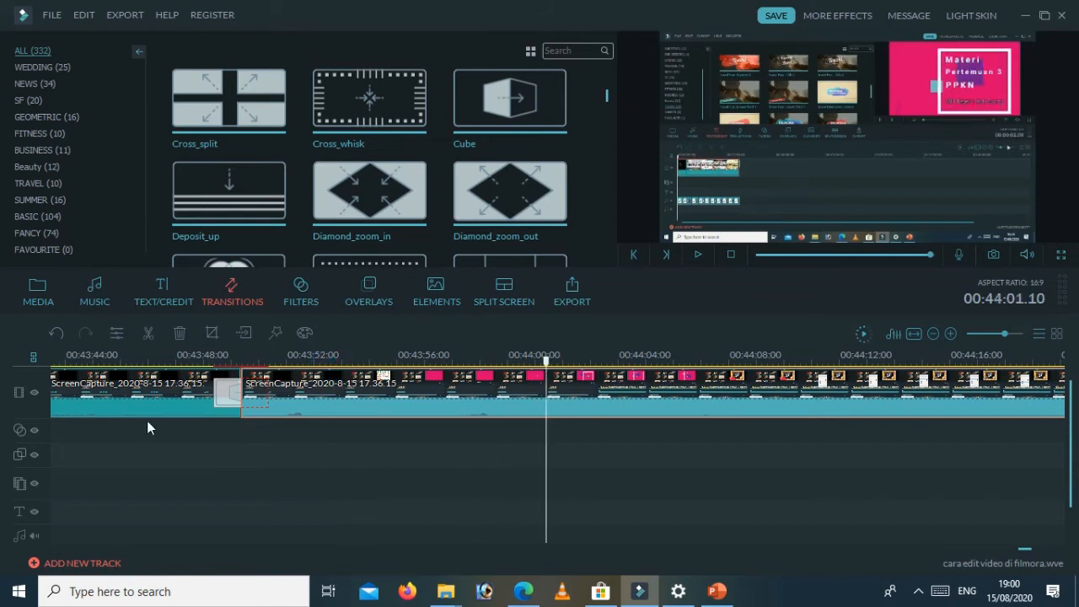
Step: Browse the filter collection through categories such as Night Life, Faux Film, Distortion, Sepia Tone, Common and Geometric
click(300, 295)
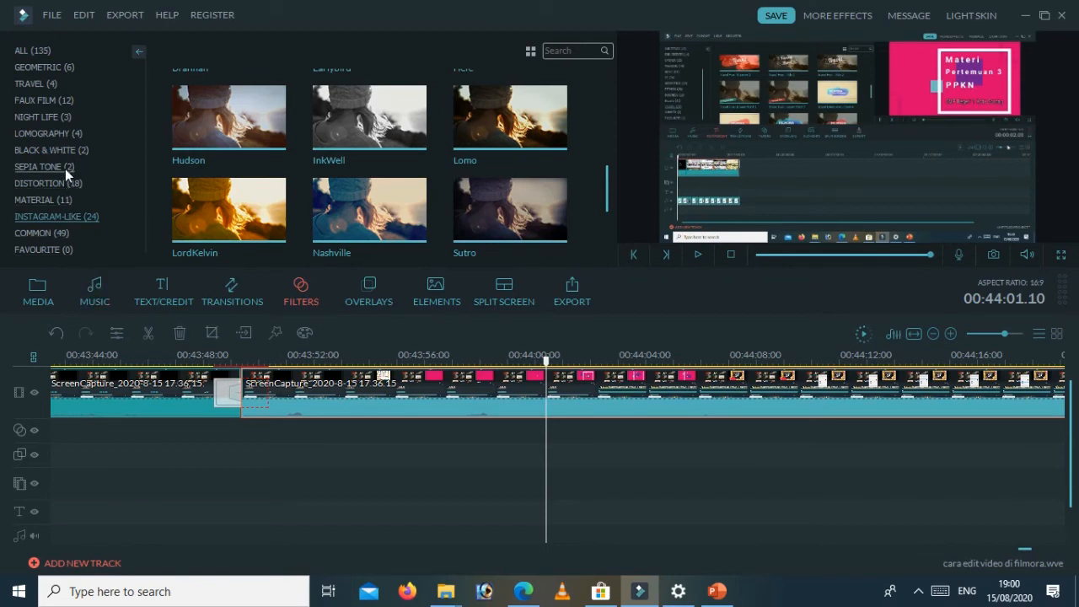
click(47, 120)
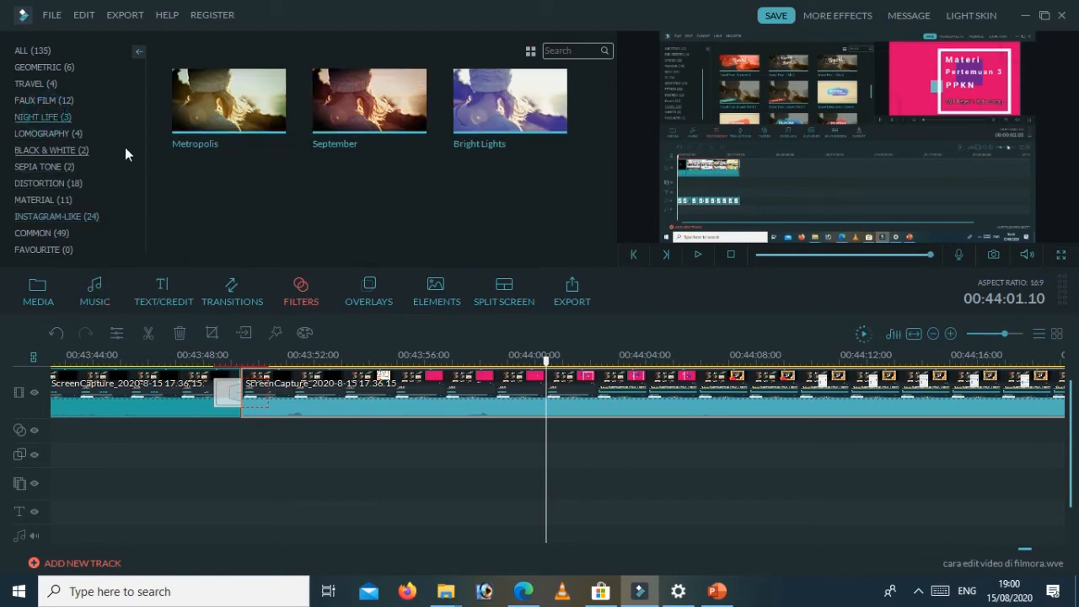
click(43, 101)
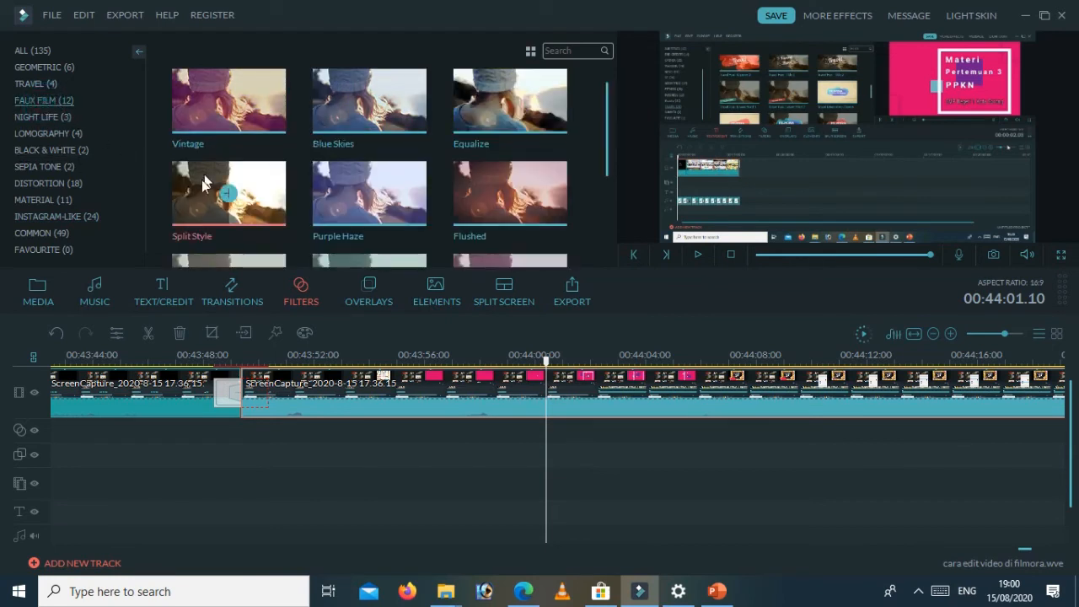
drag(607, 120, 606, 143)
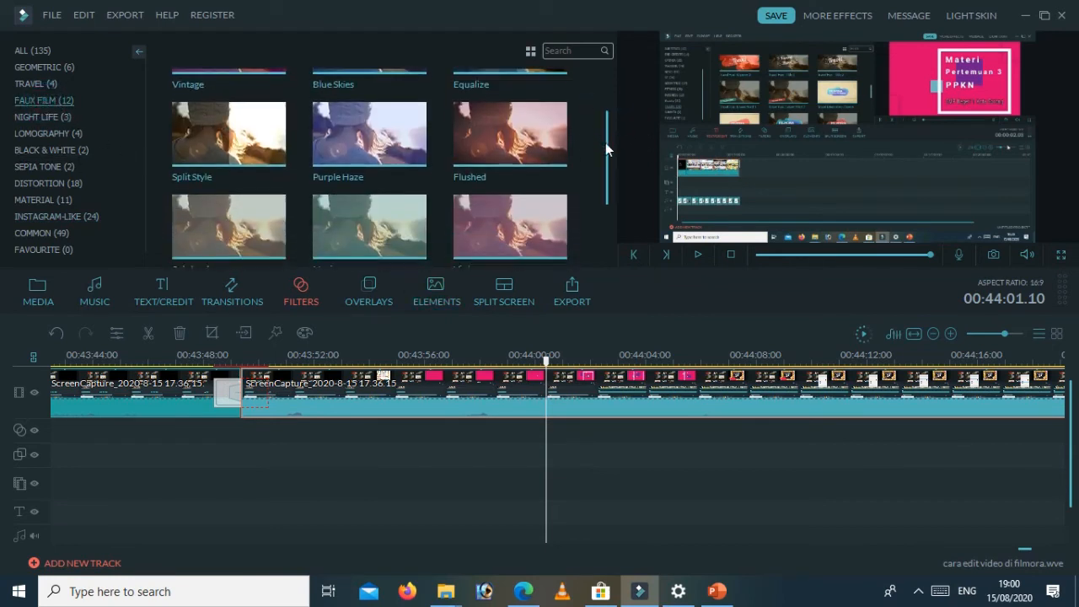
click(229, 136)
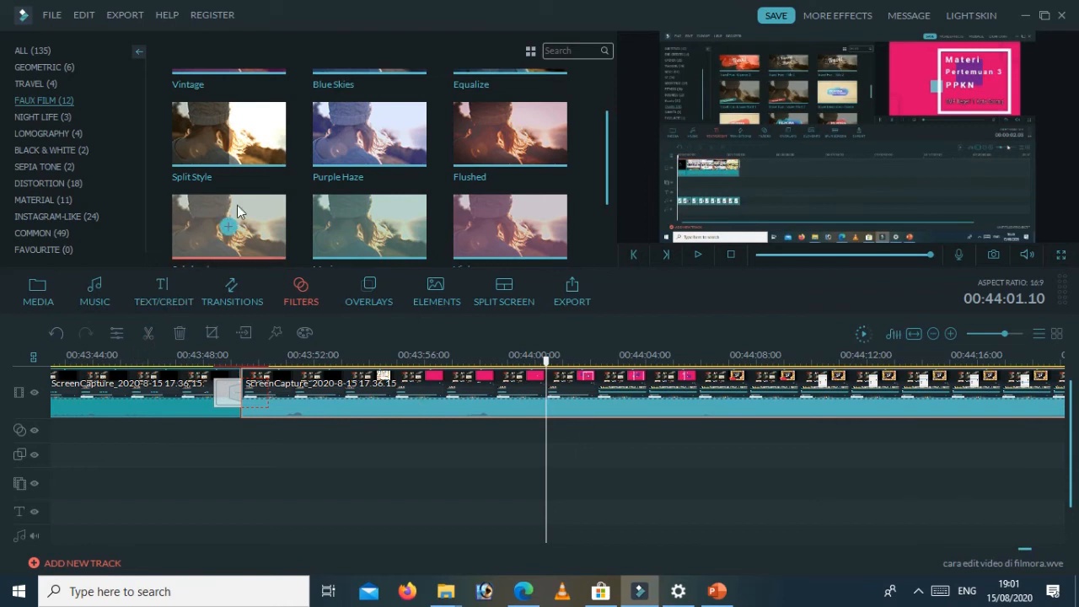
click(52, 186)
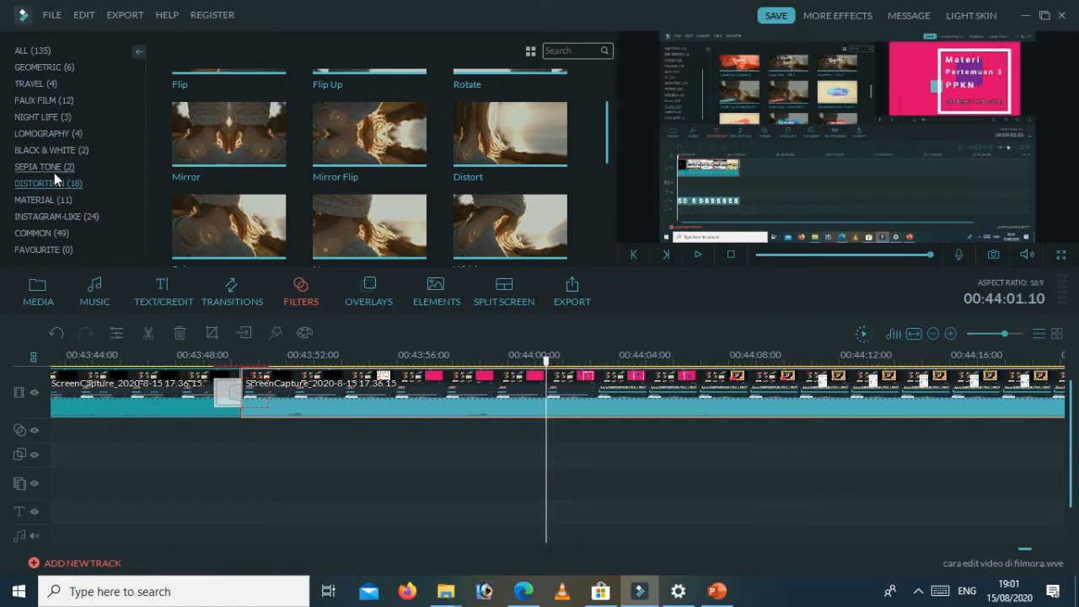
click(54, 171)
click(59, 229)
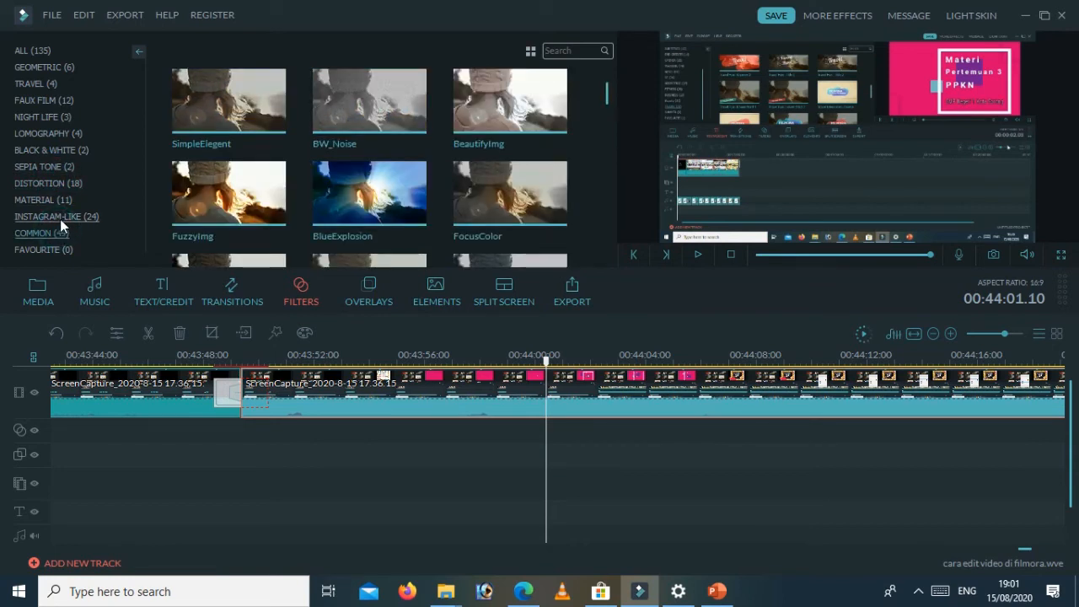
click(72, 67)
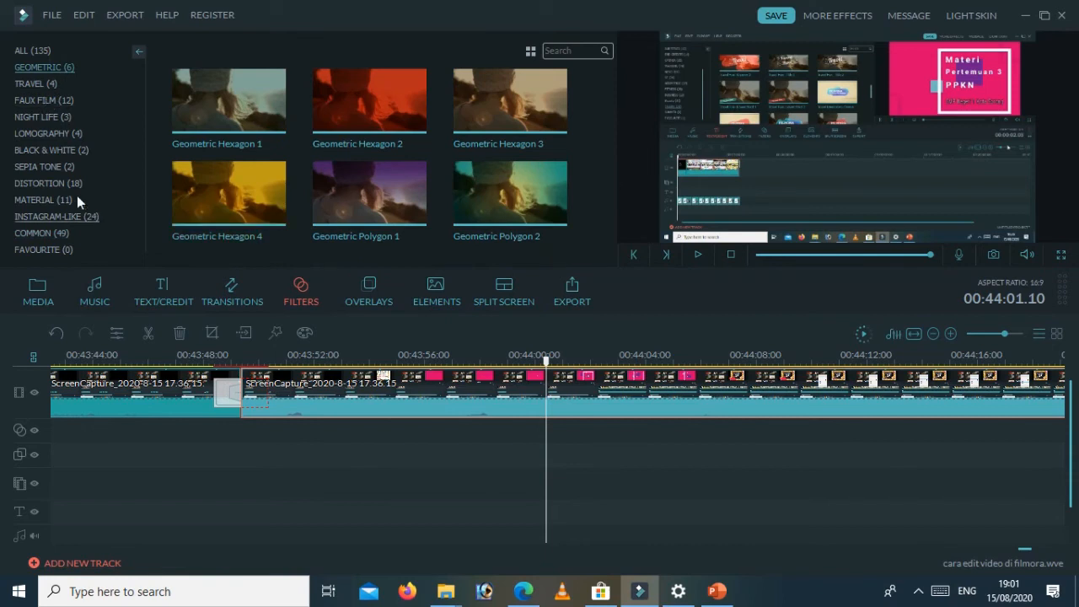
Step: Try the Subdued filter from the Faux Film category at 00:44:01.10 and delete it again
click(29, 98)
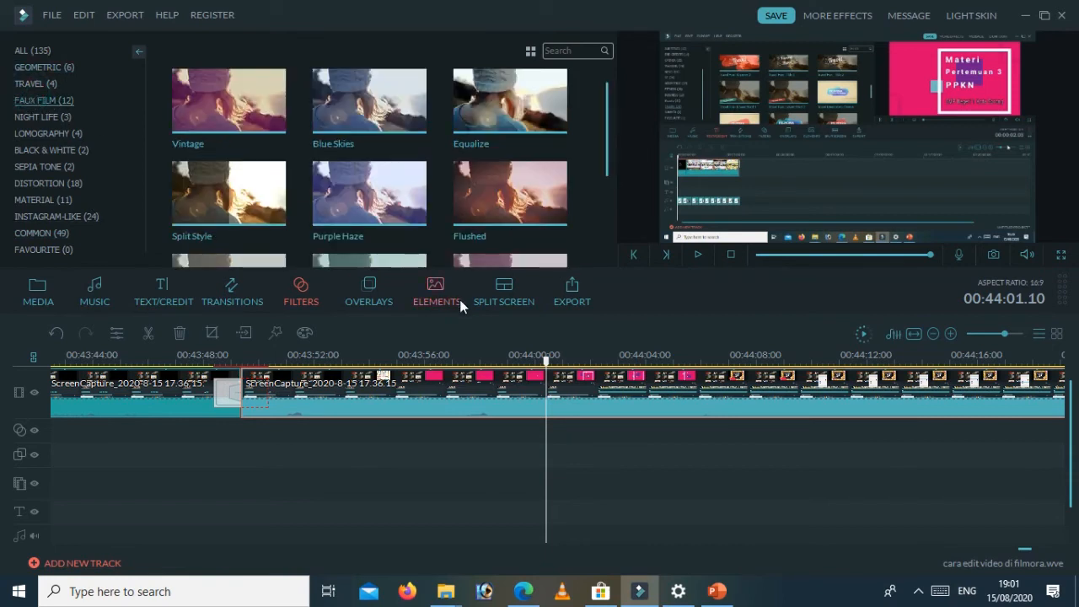
drag(606, 122, 612, 163)
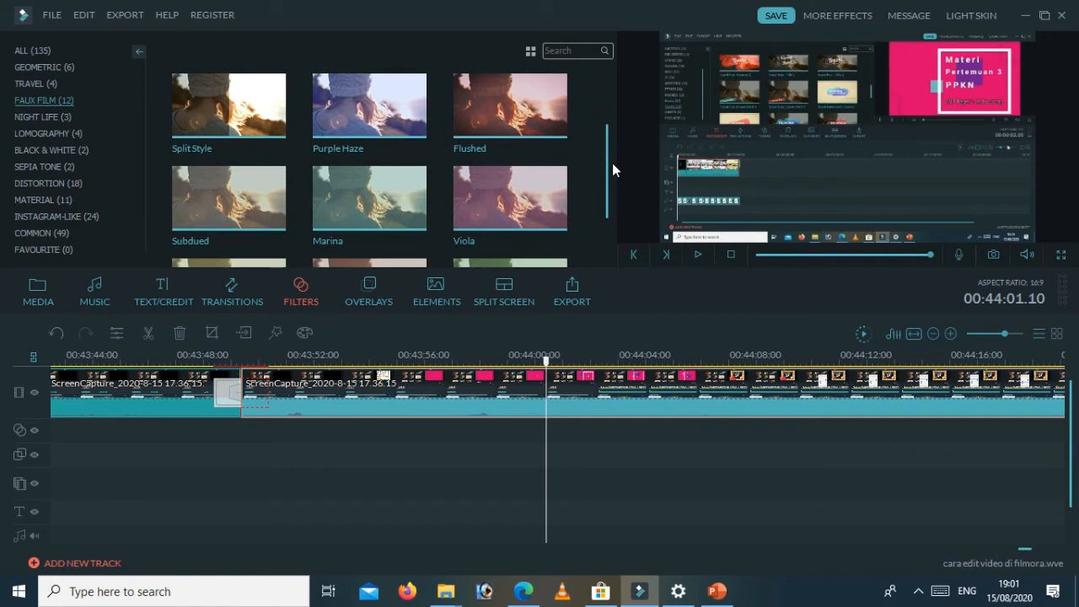
double_click(233, 196)
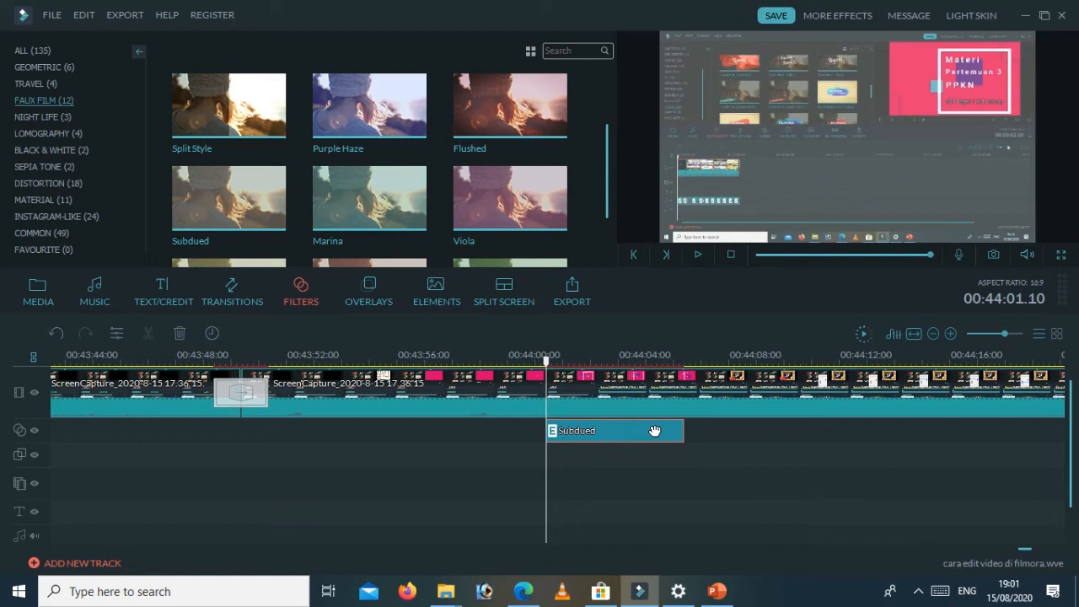
key(Delete)
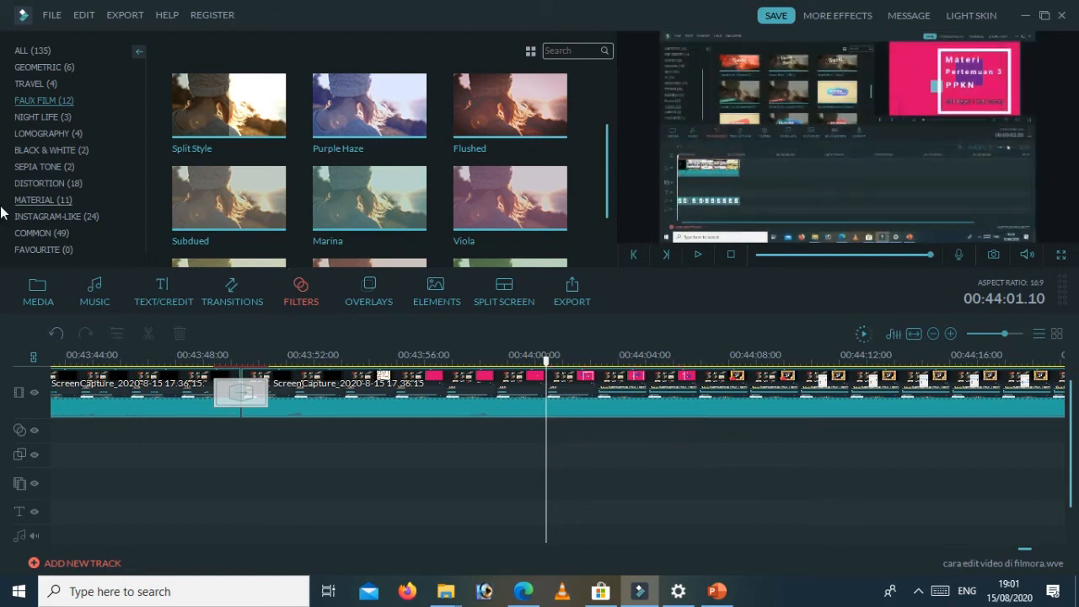
Step: Try out the Sunkissed sepia filter at 00:44:01.10 and replace it with the Rise filter
click(48, 168)
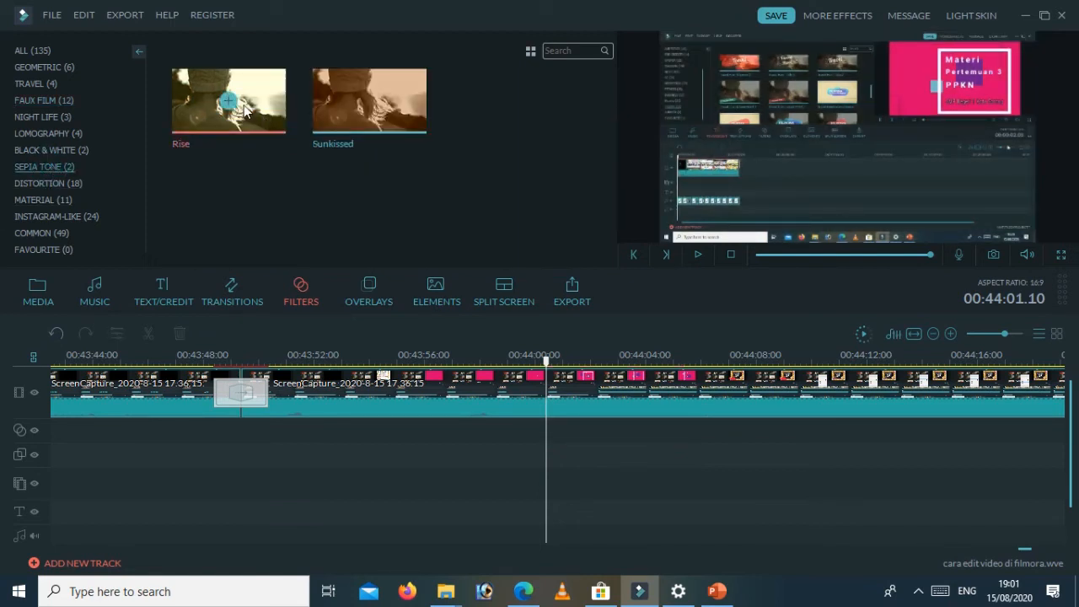
click(363, 102)
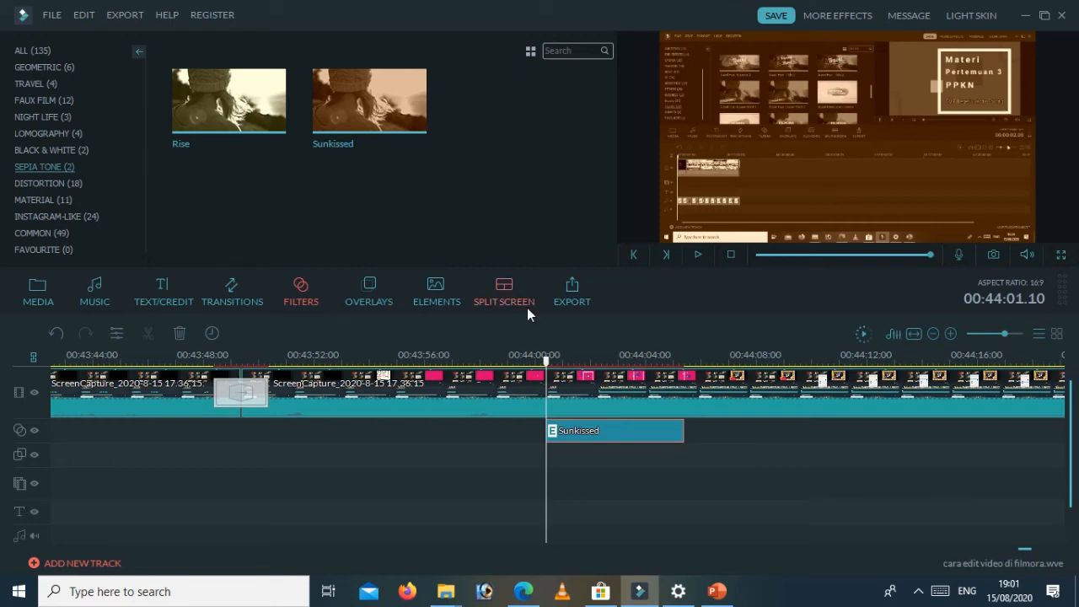
key(Delete)
drag(252, 126, 566, 388)
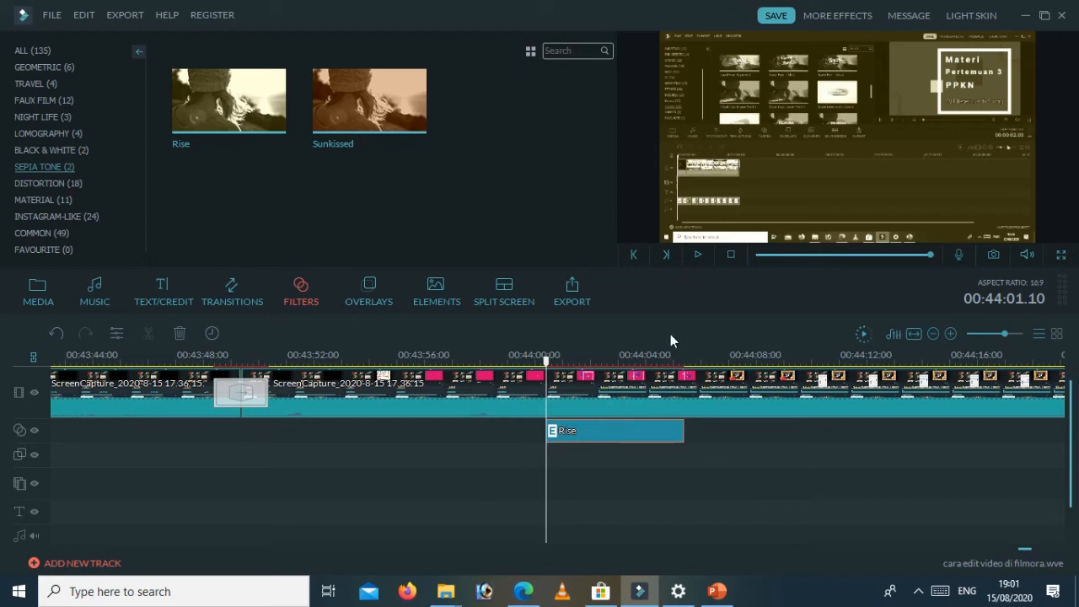
Step: Add the Sunshine Bubbles overlay to the timeline at 00:44:09.05 and preview it over the screen capture
click(380, 305)
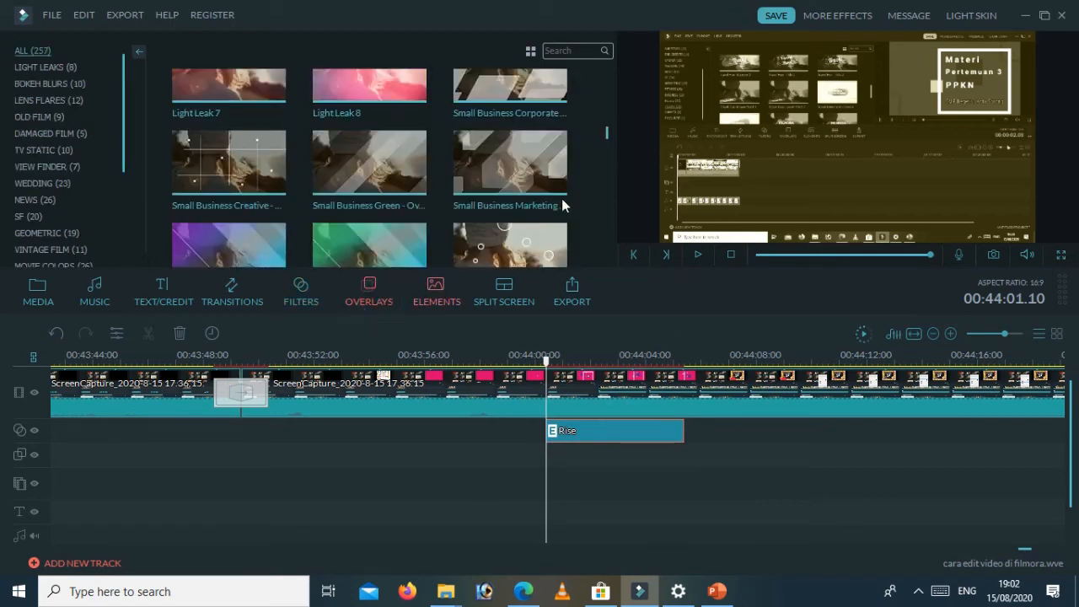
mouse_move(607, 133)
mouse_down()
mouse_move(608, 144)
mouse_move(608, 134)
mouse_up()
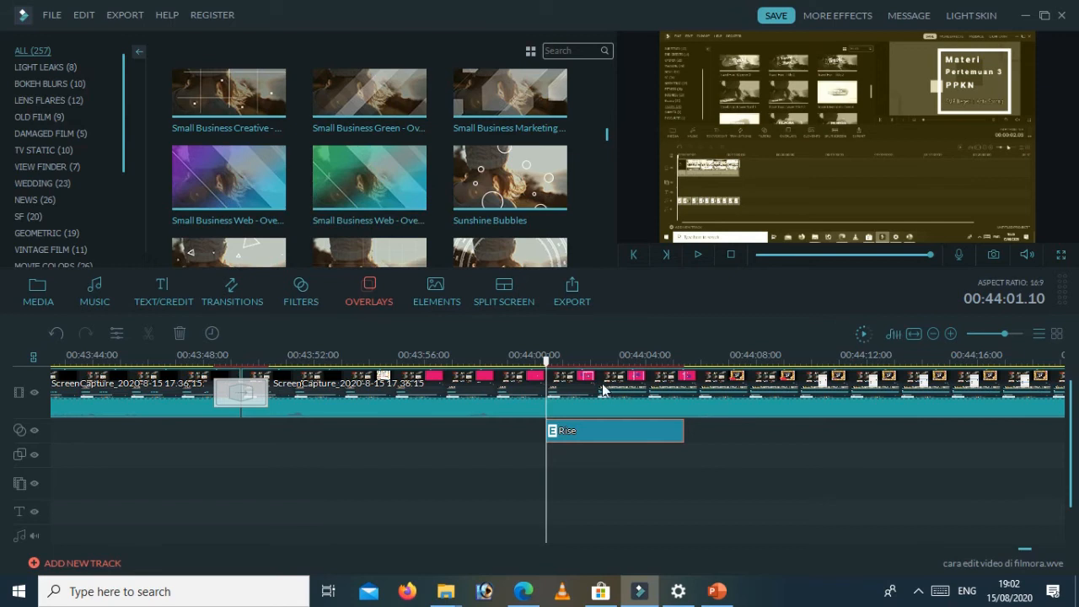
drag(548, 359, 763, 361)
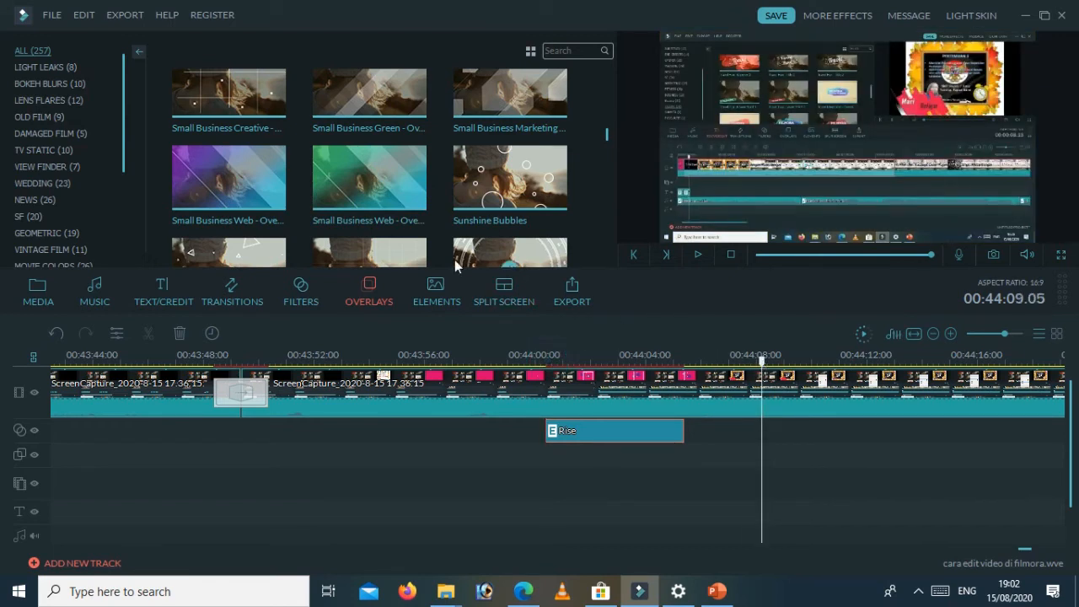
click(514, 180)
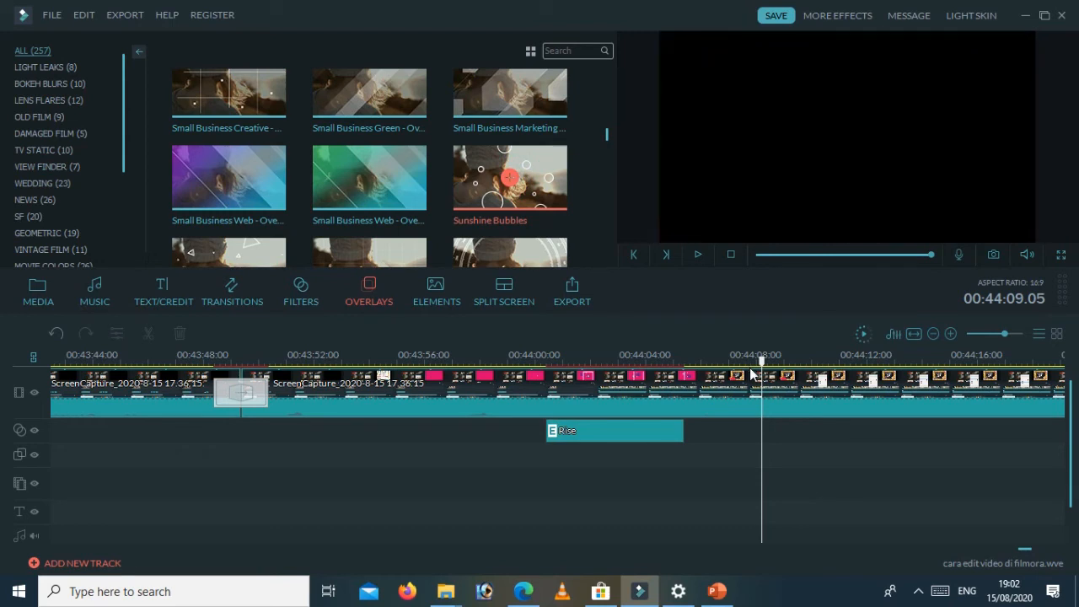
click(838, 455)
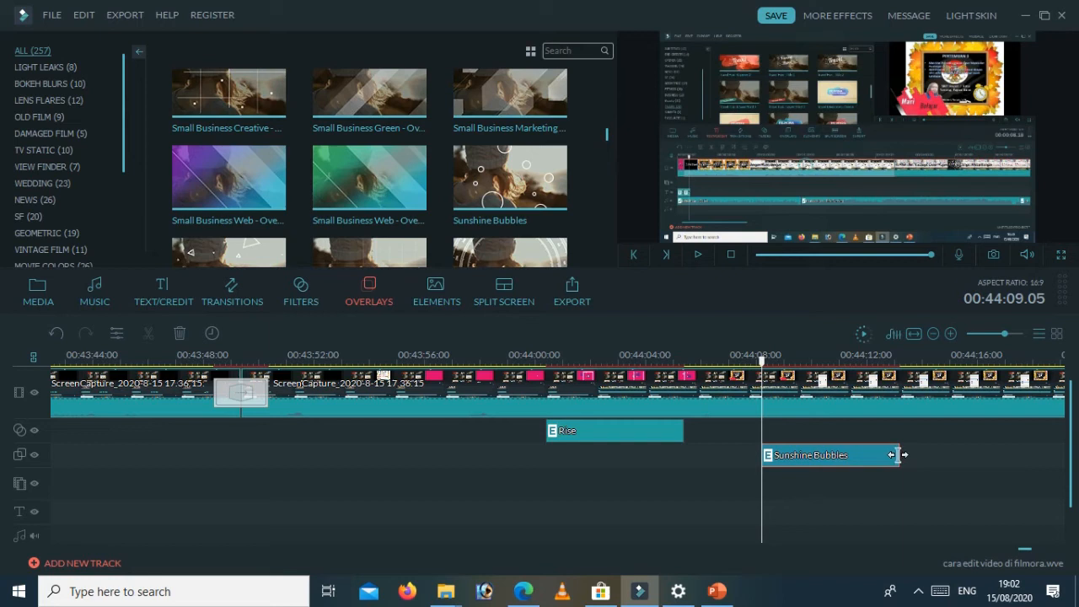
click(695, 254)
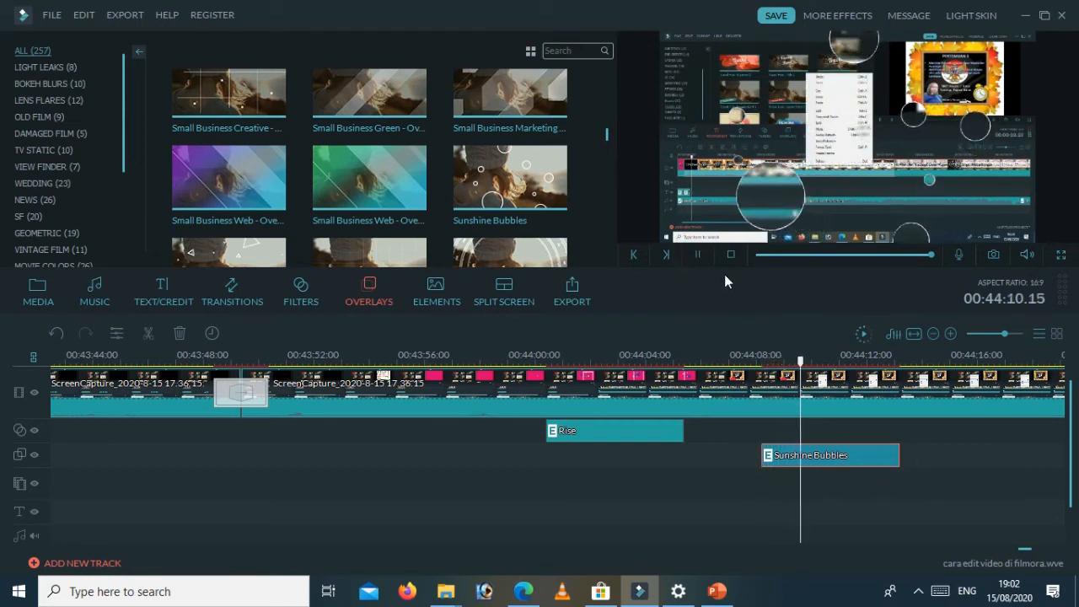
click(697, 253)
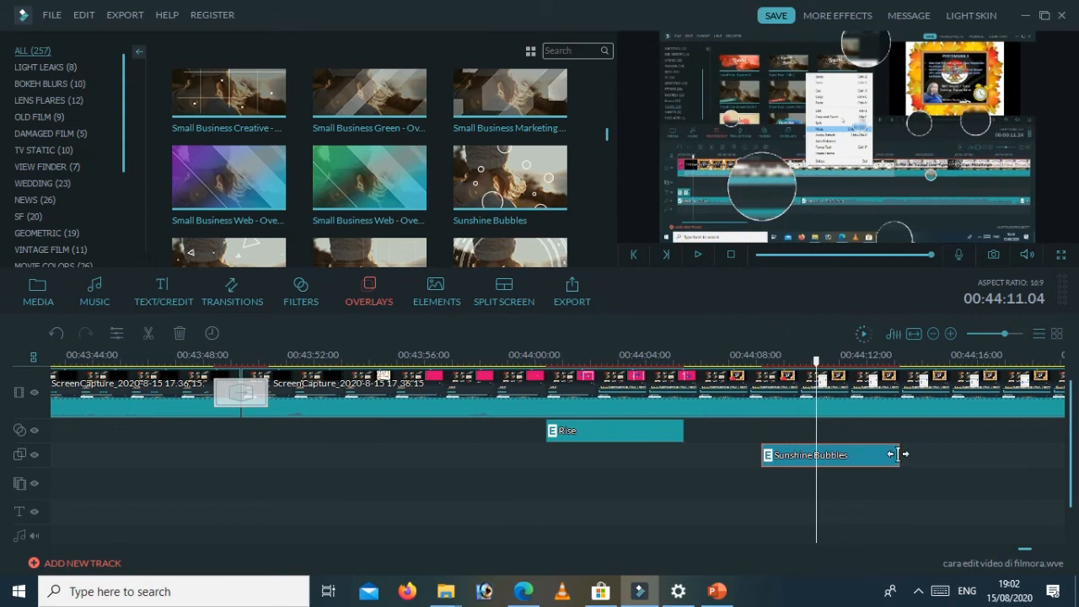
Step: Extend the end of the Sunshine Bubbles overlay to about 00:44:20.24 and play back the lengthened overlay
drag(901, 455, 670, 453)
drag(673, 367, 386, 383)
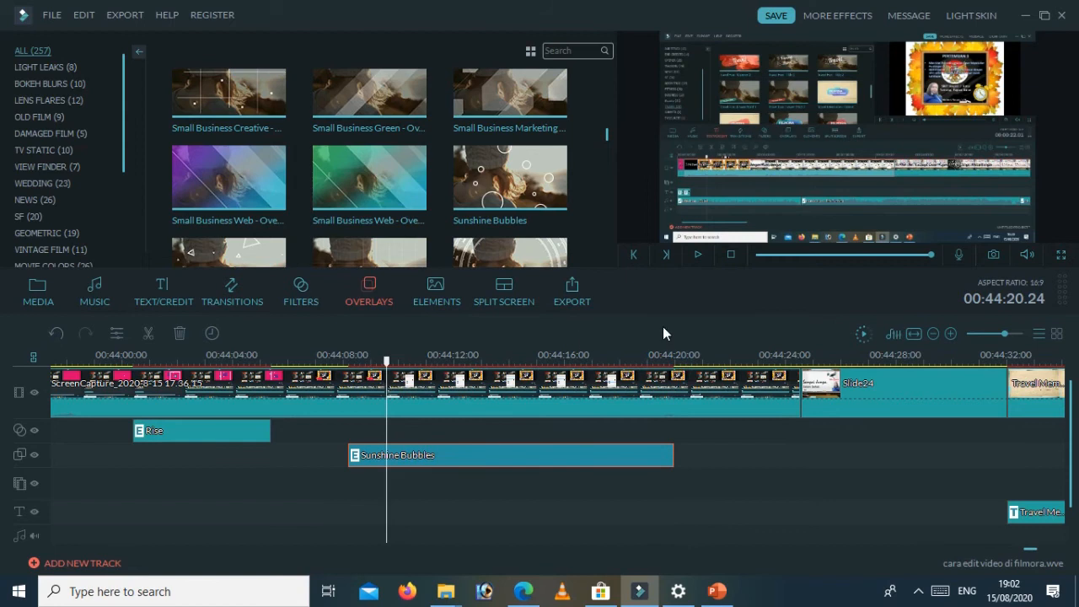
click(701, 255)
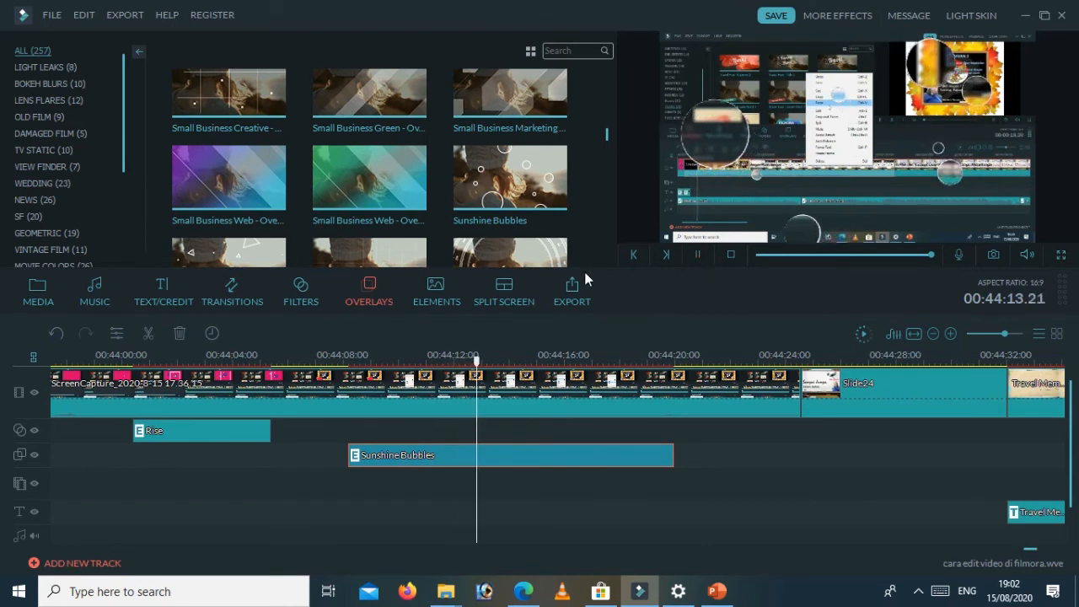
click(698, 254)
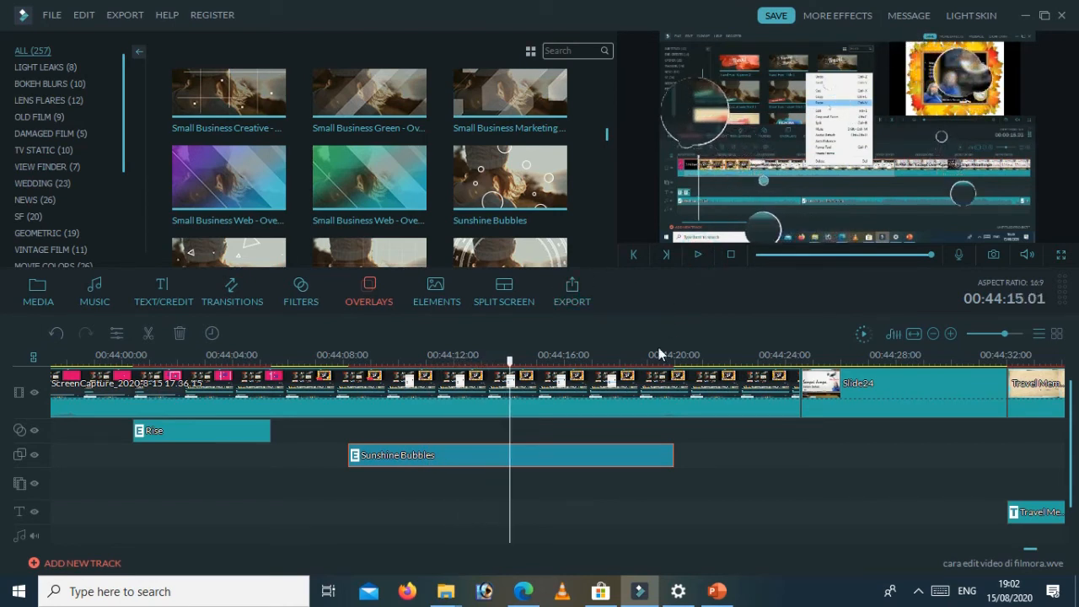
Step: Shorten the Sunshine Bubbles overlay by trimming its end back to about 00:44:14.22
click(674, 453)
drag(670, 454, 505, 453)
Step: Add the Small Business Marketing overlay at 00:44:18.20 and Small Business Web - Overlay 1 at 00:44:26.19
drag(507, 362, 621, 398)
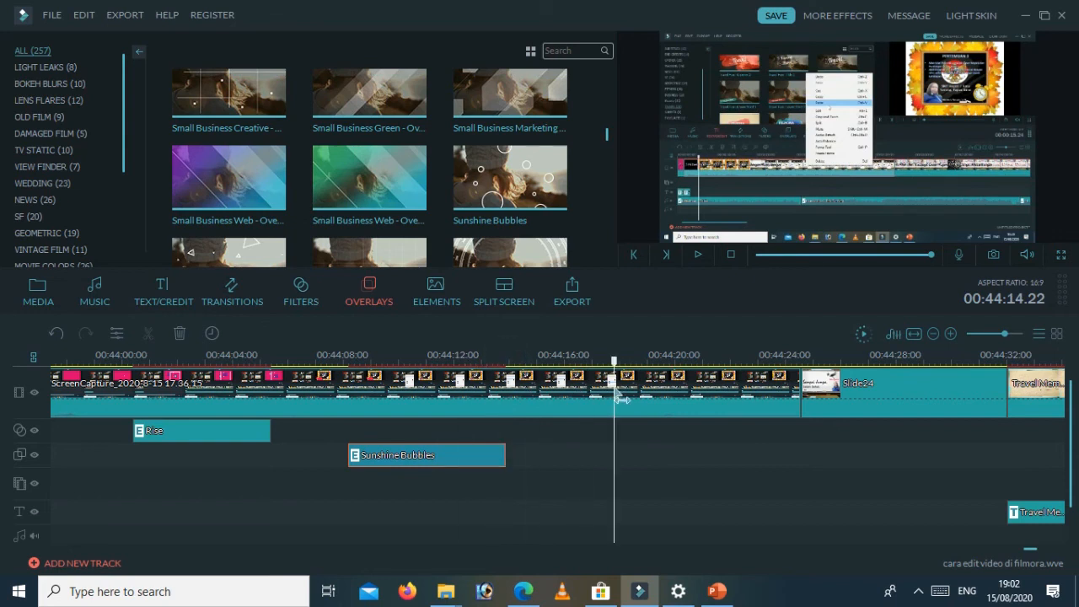
click(512, 88)
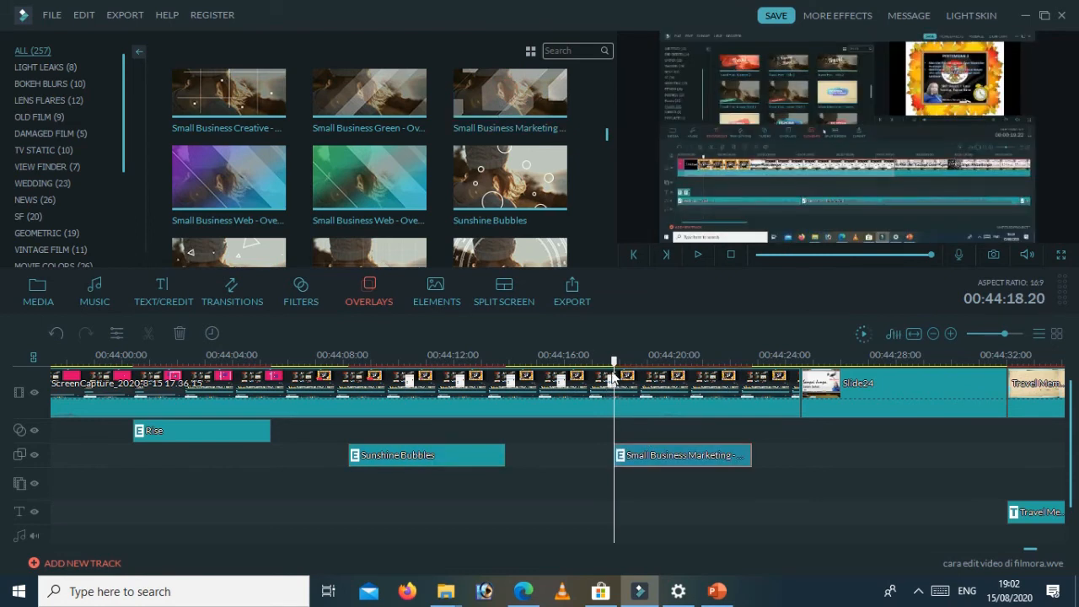
drag(613, 361, 834, 409)
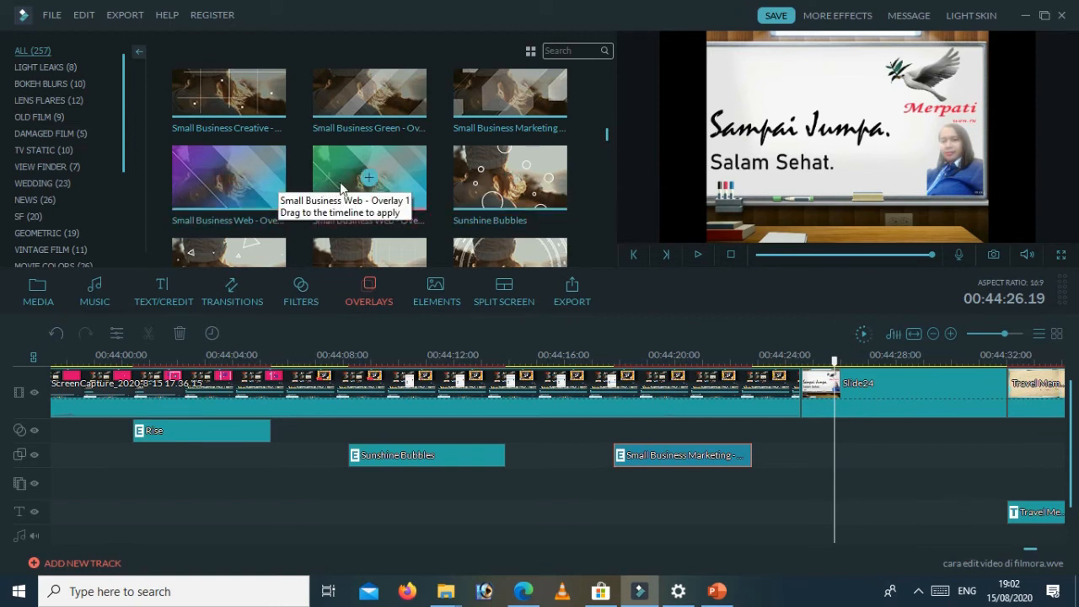
click(367, 179)
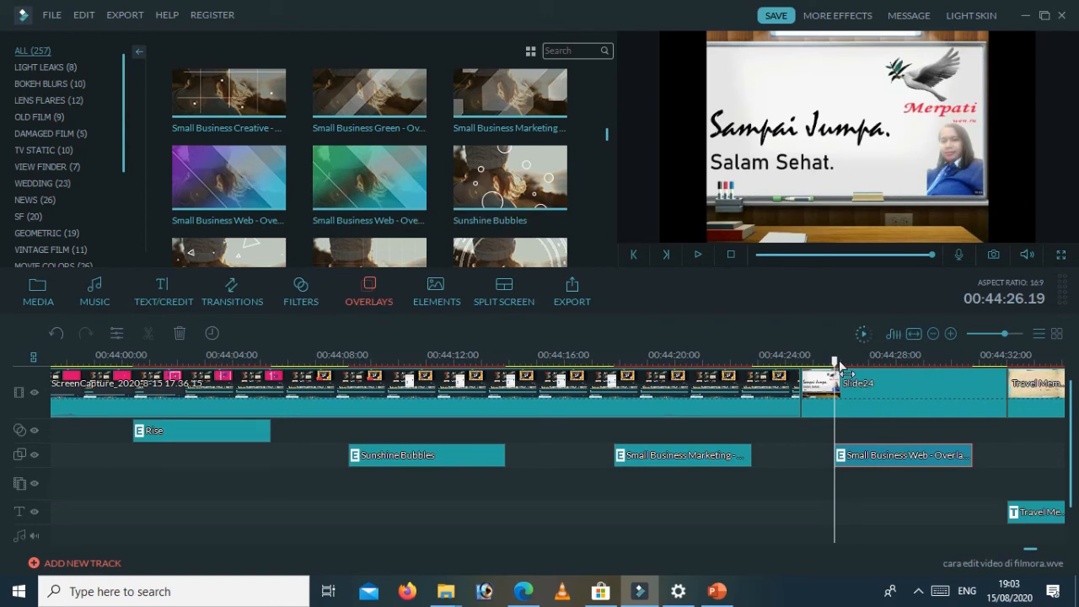
Step: Look through the available elements and the split screen layouts
click(432, 295)
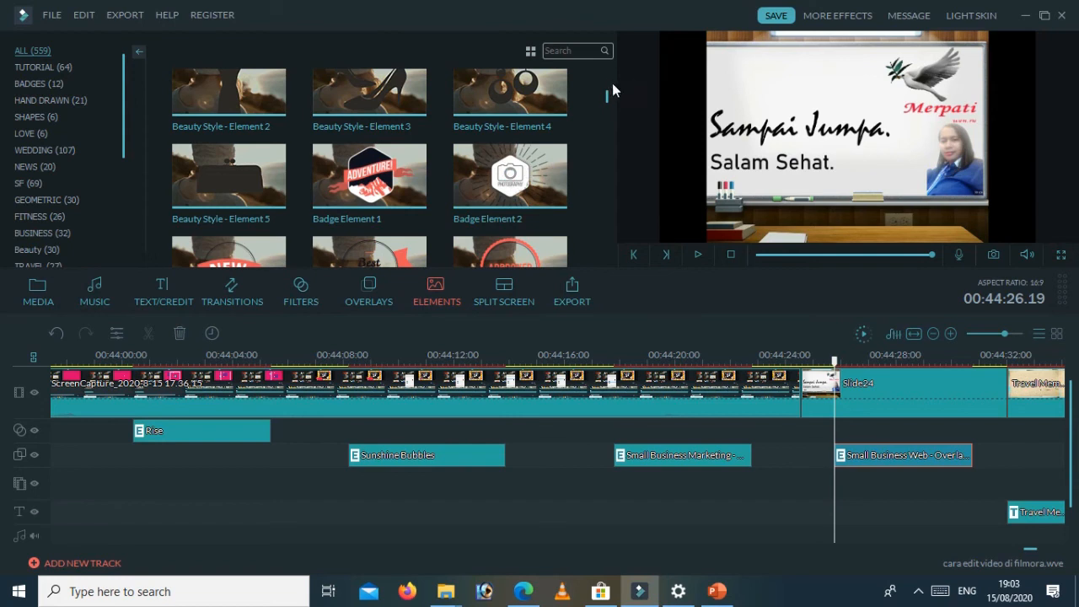
scroll(608, 97, down, 10)
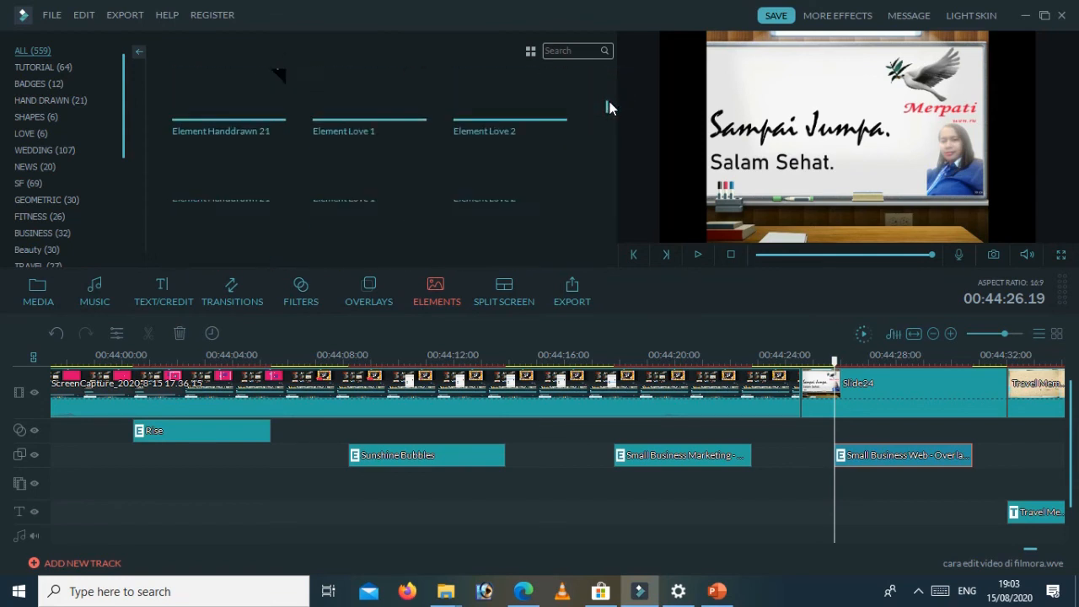
drag(610, 106, 609, 76)
click(504, 308)
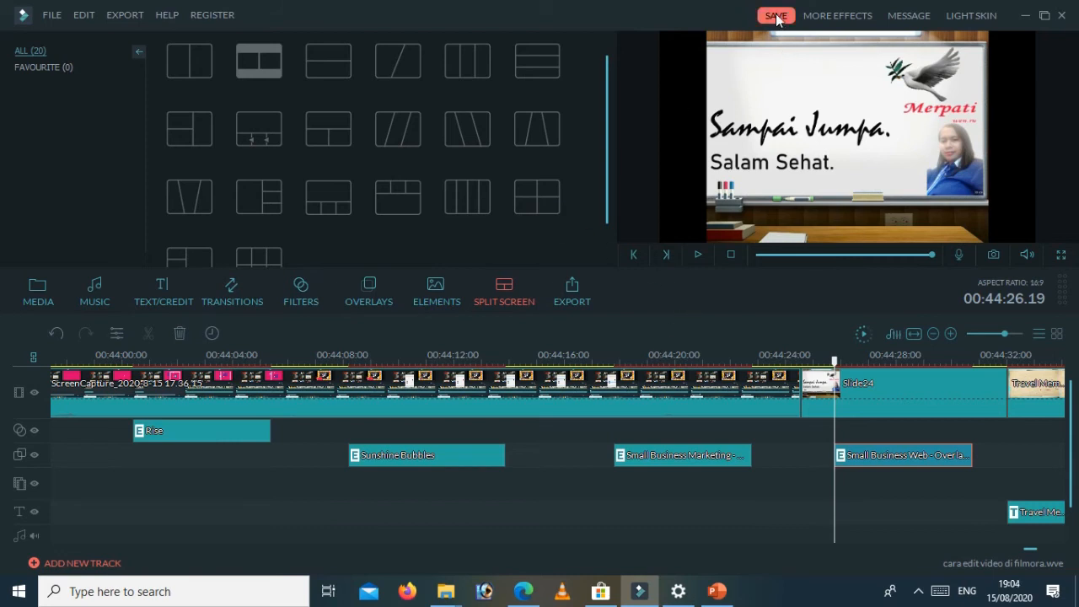
Step: Save the project and save it again in Pictures as "cara edit video di filmora", replacing the existing file
click(616, 15)
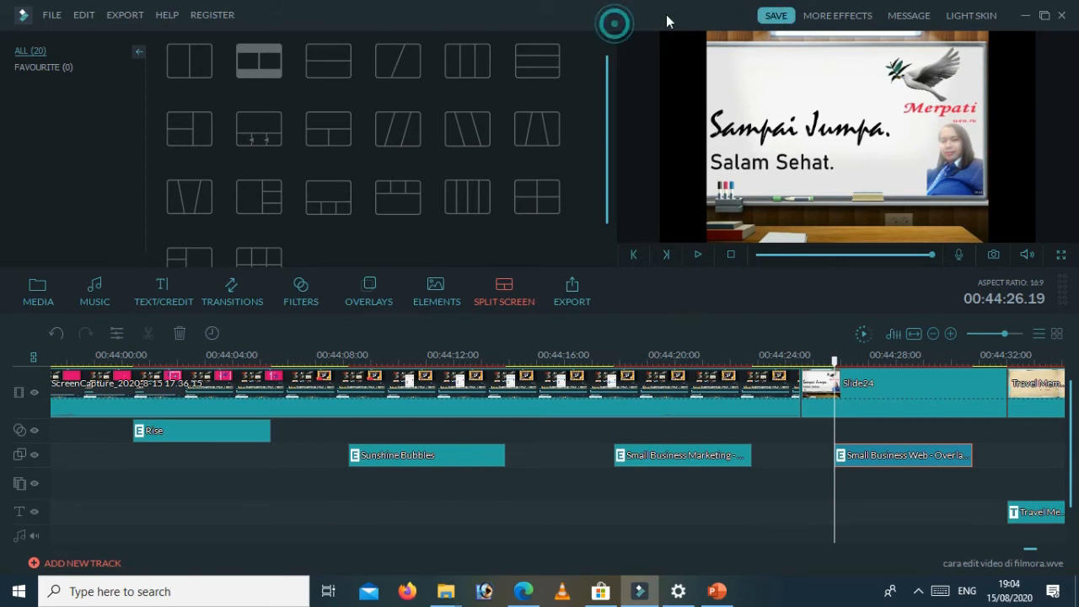
click(767, 17)
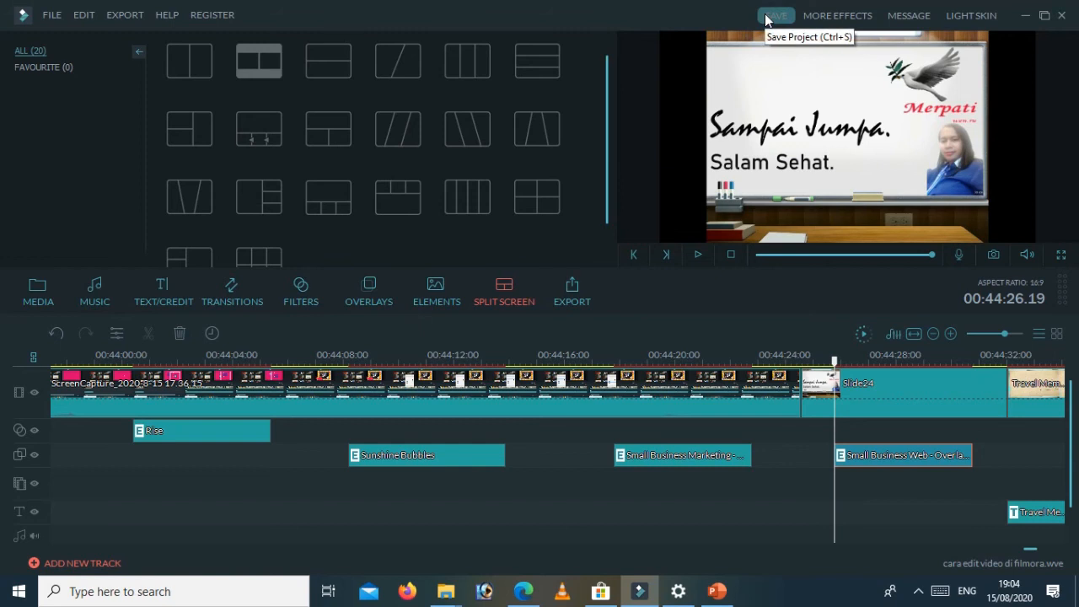
click(46, 15)
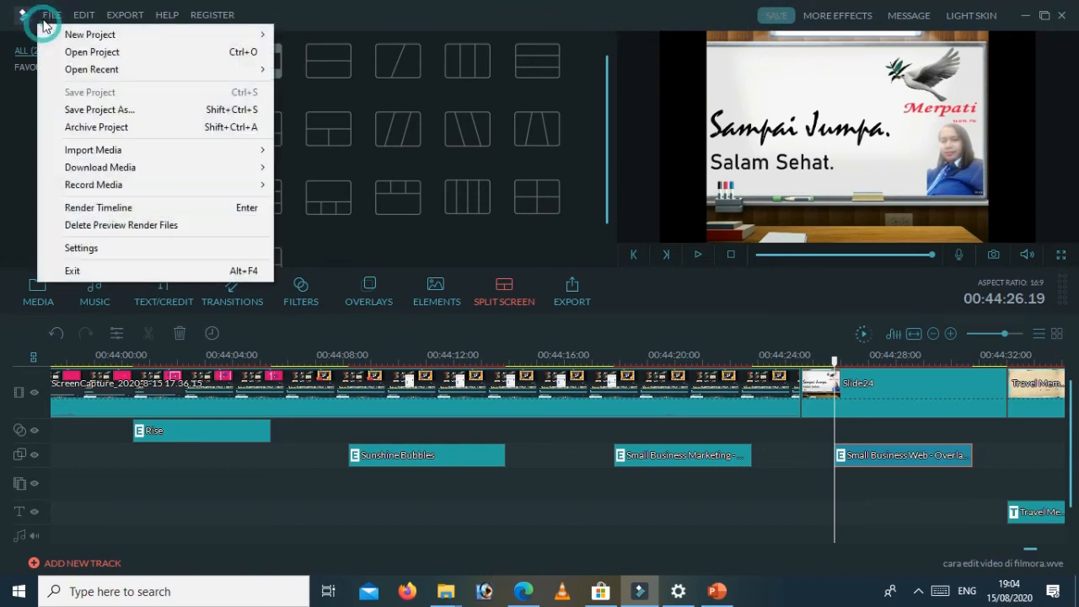
click(187, 118)
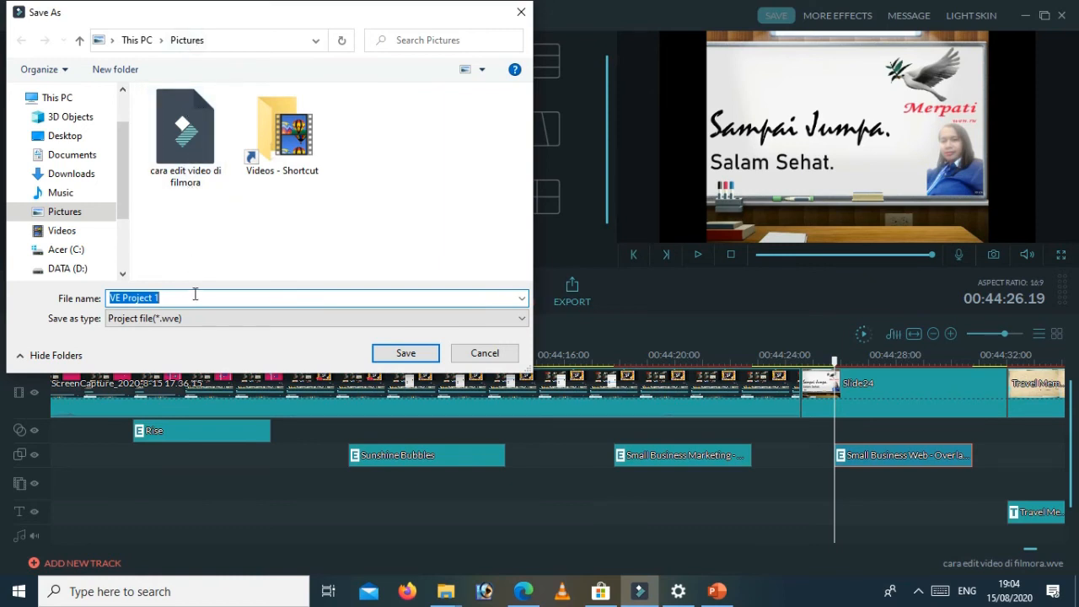
click(188, 167)
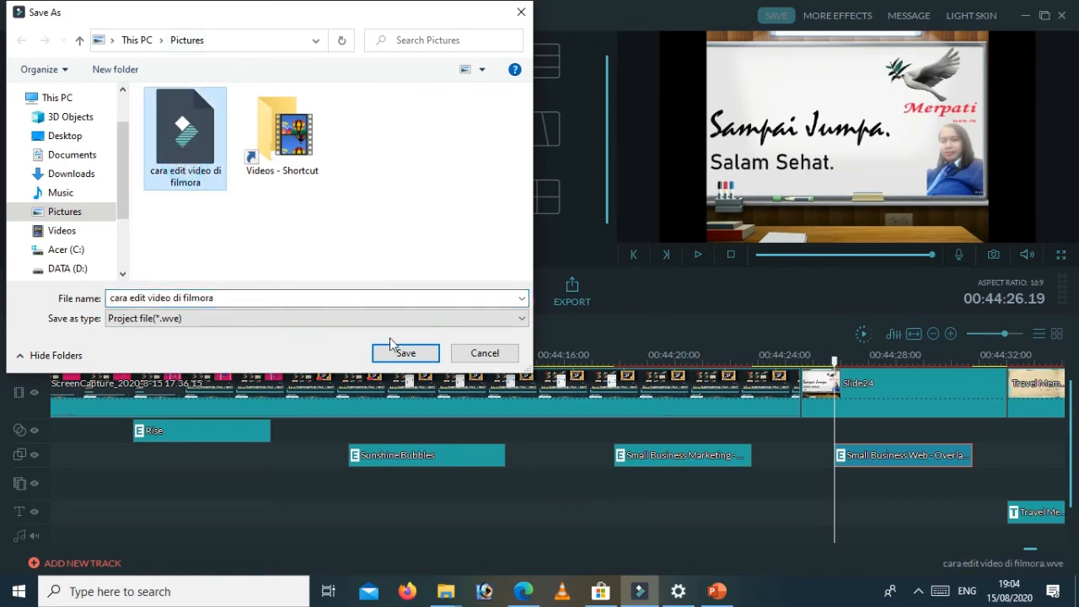
click(419, 354)
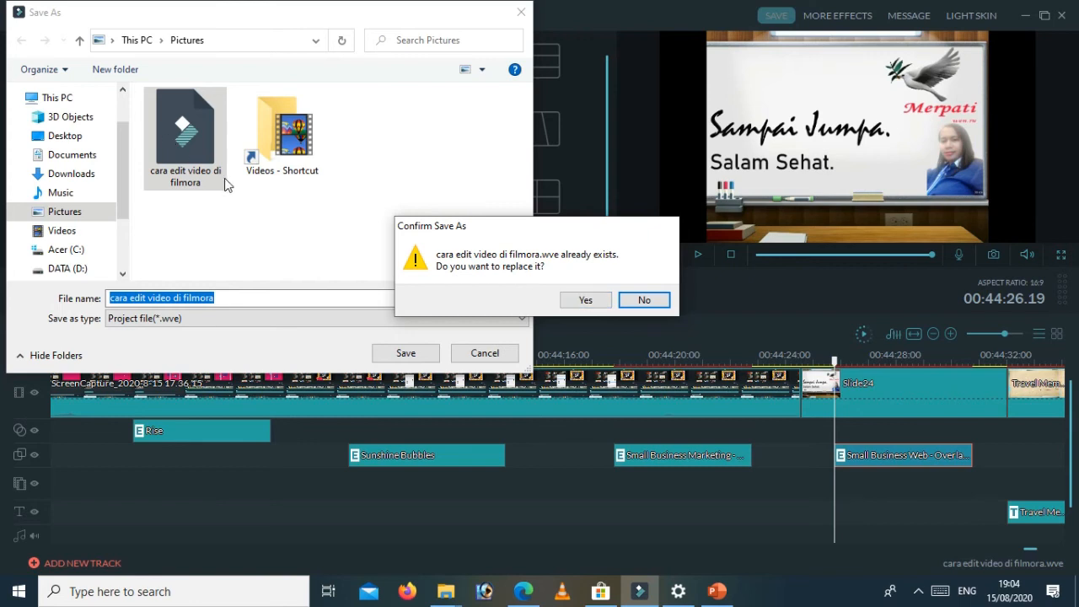
click(582, 301)
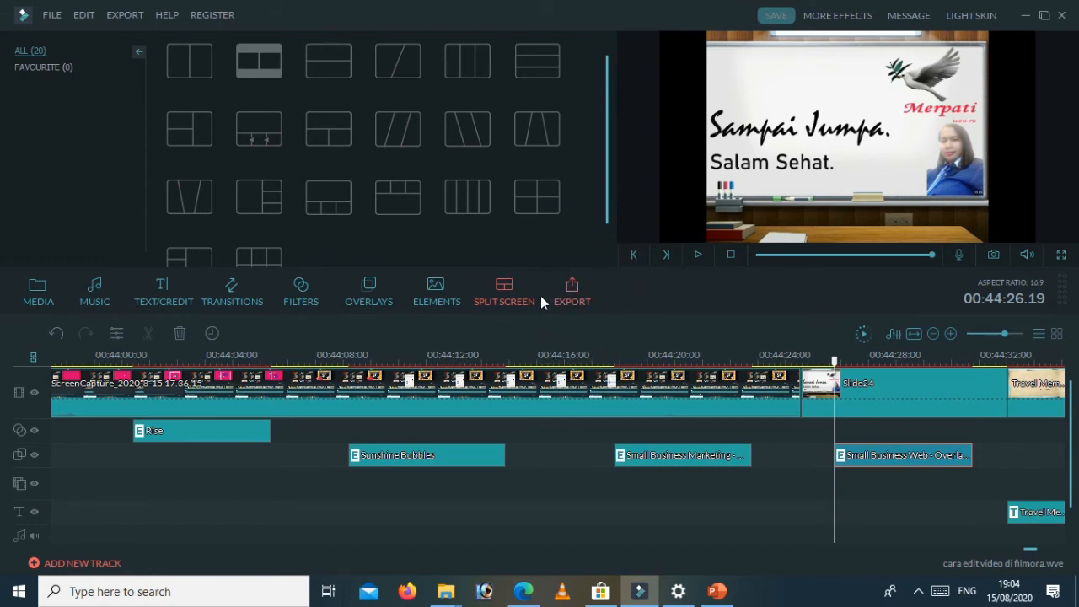
Step: Open the export settings and name the output video "belajar editing video pakai filmora"
click(571, 303)
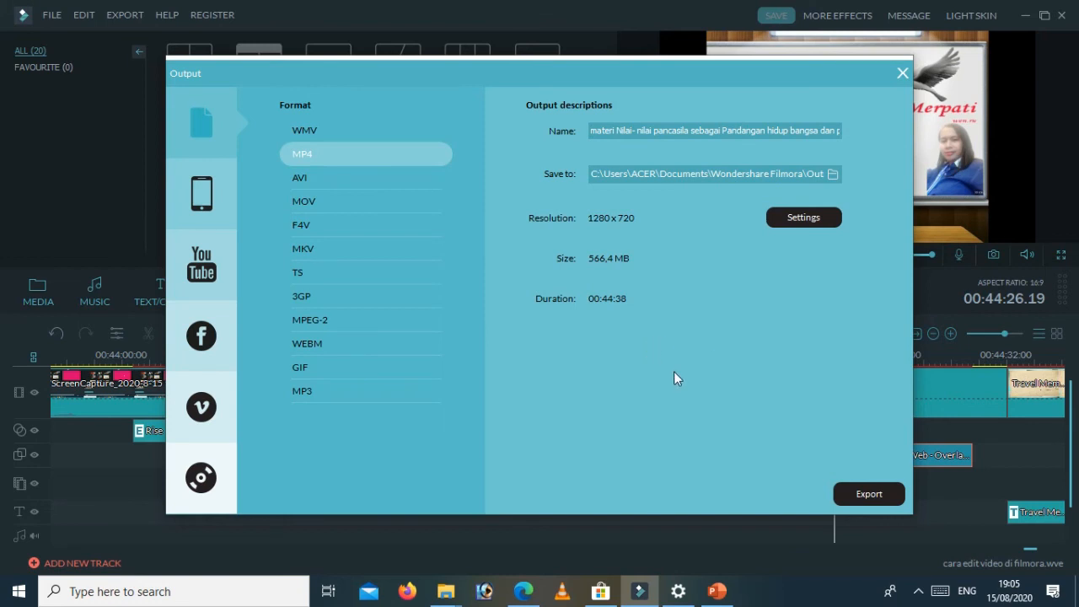
click(669, 131)
click(669, 130)
key(ctrl+a)
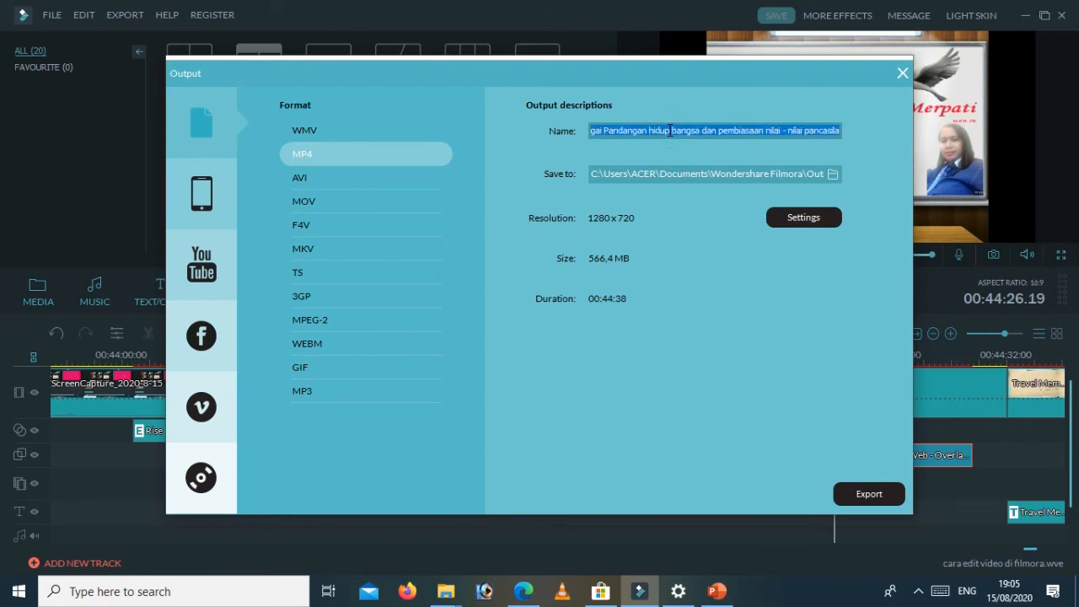
text(f)
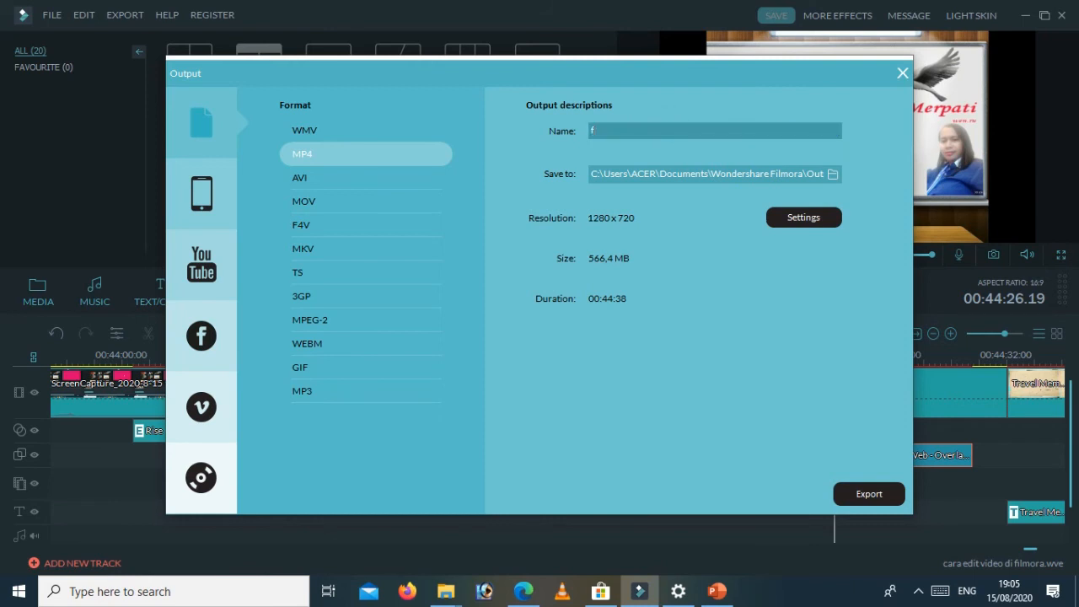
text(editing)
text( video)
text( pakai)
text( filmora)
text(t)
key(BackSpace)
text(belajar)
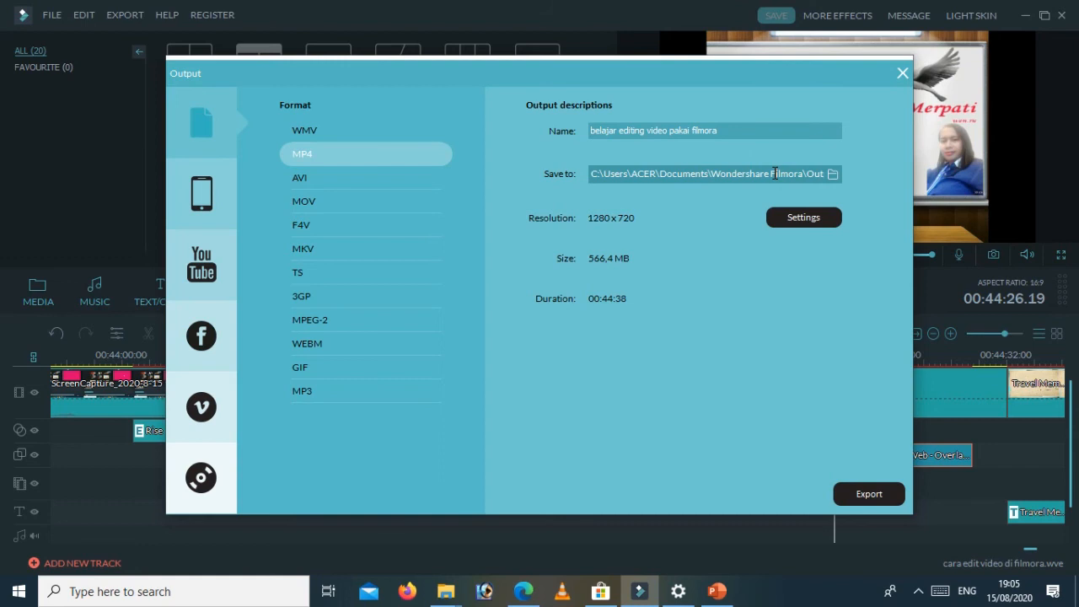
Step: Create a "video tutorial" folder inside Music and set it as the export destination
click(774, 173)
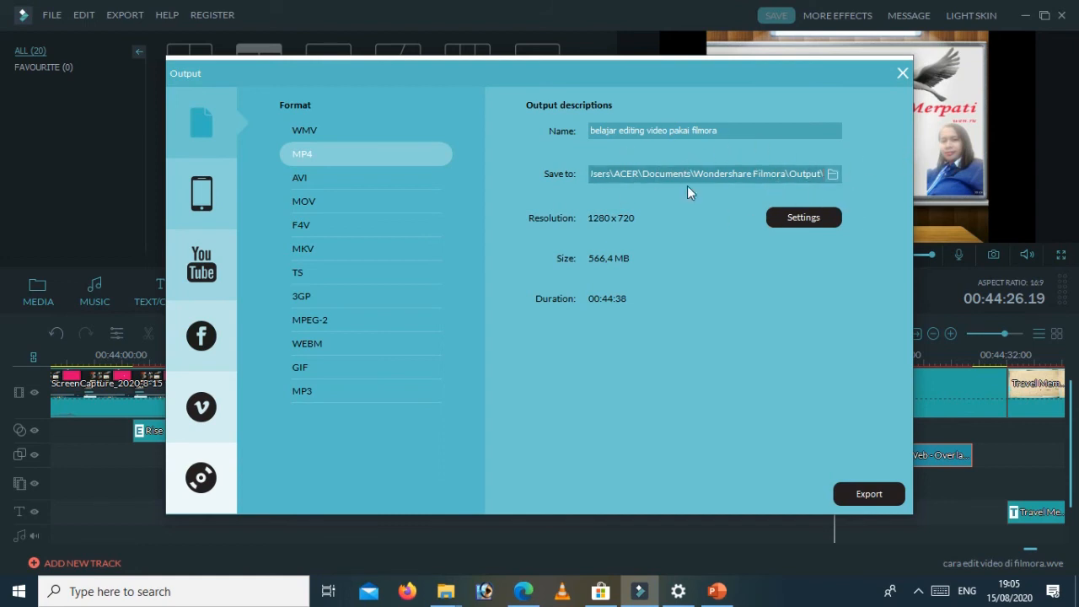
click(832, 180)
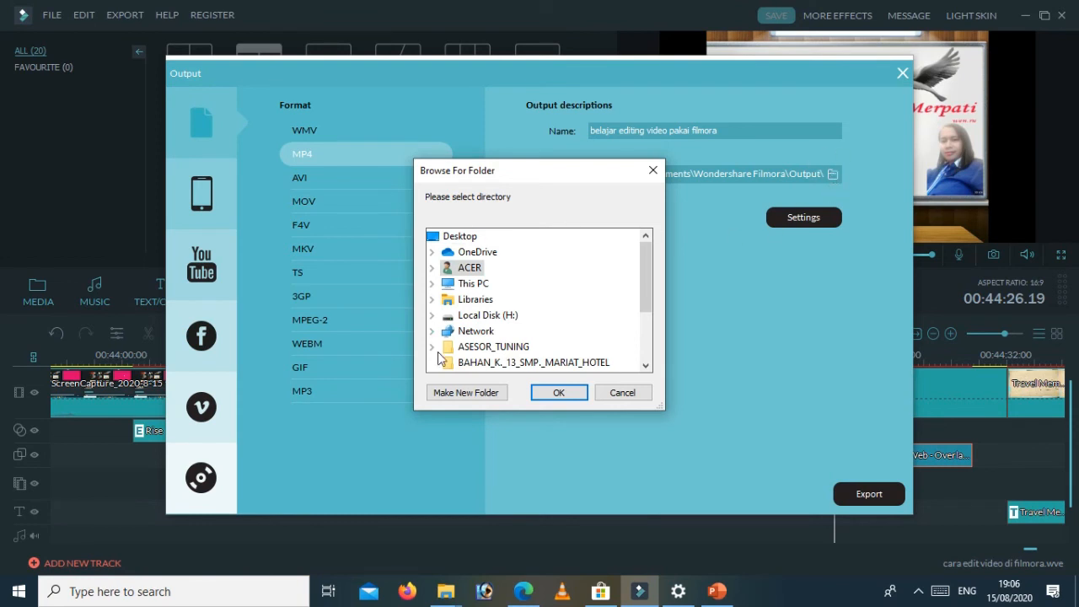
double_click(464, 285)
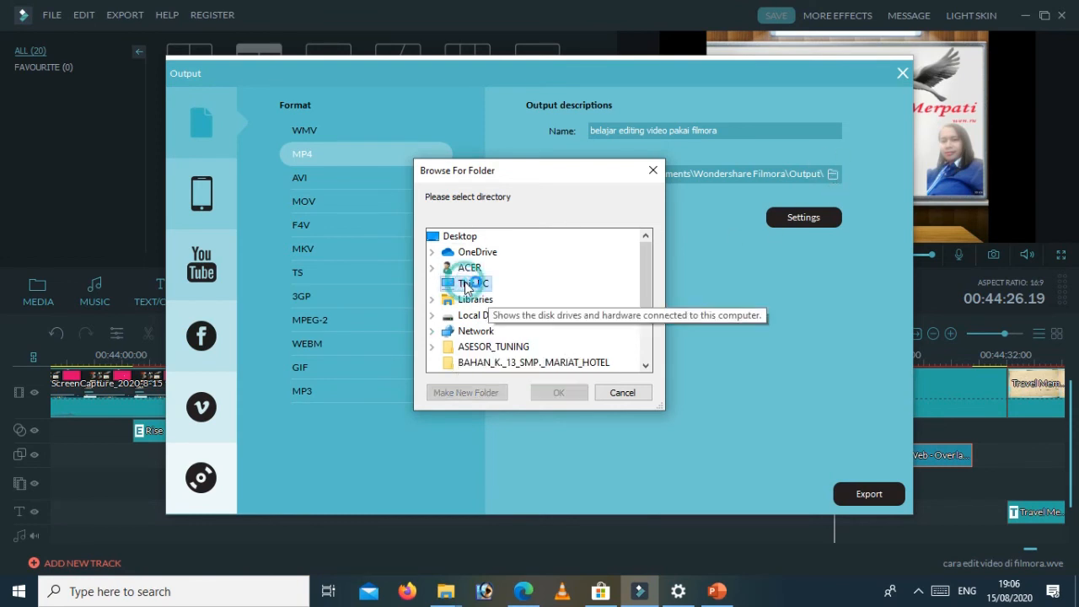
double_click(490, 316)
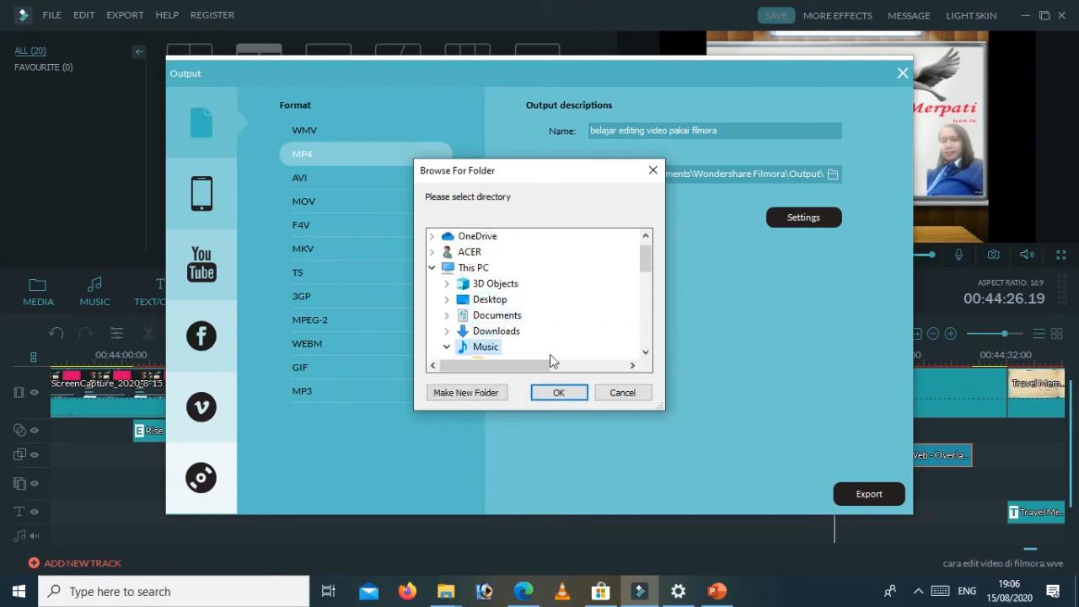
drag(642, 256, 642, 264)
click(478, 393)
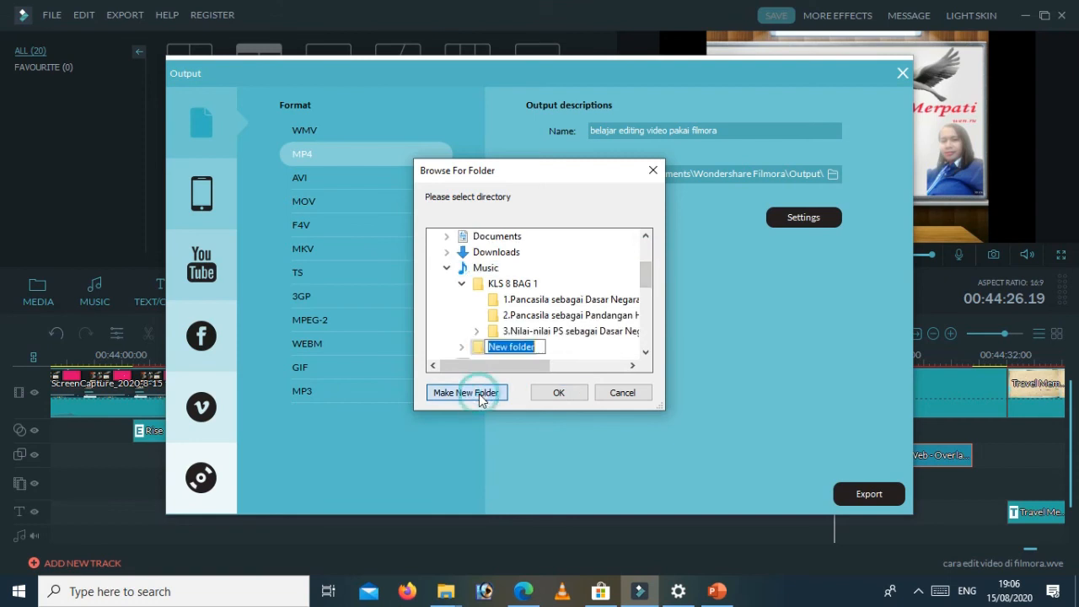
text(vid)
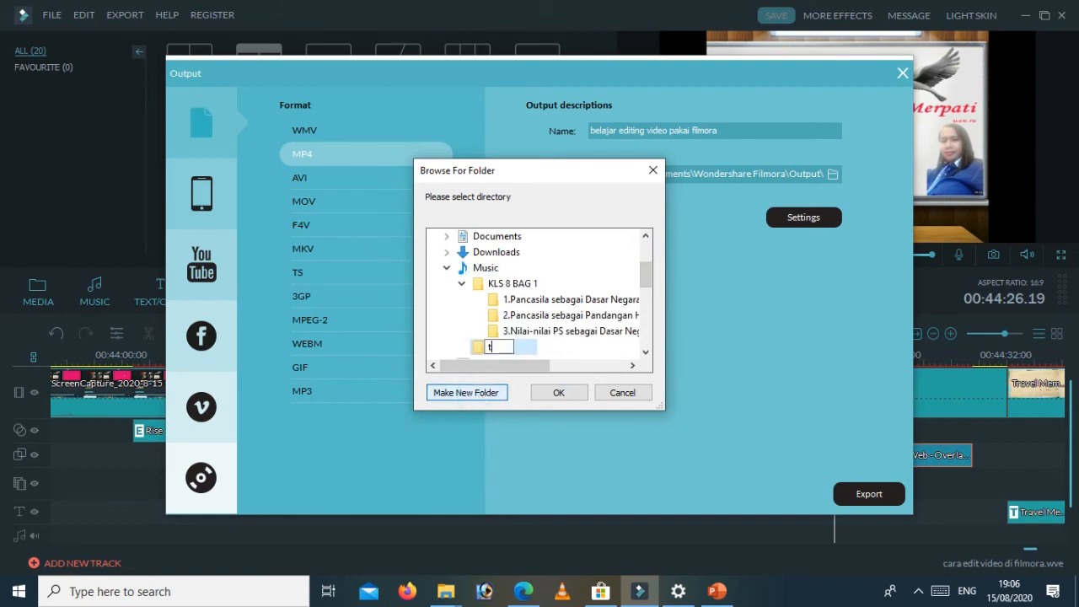
text(eo tutorial)
click(578, 396)
click(578, 396)
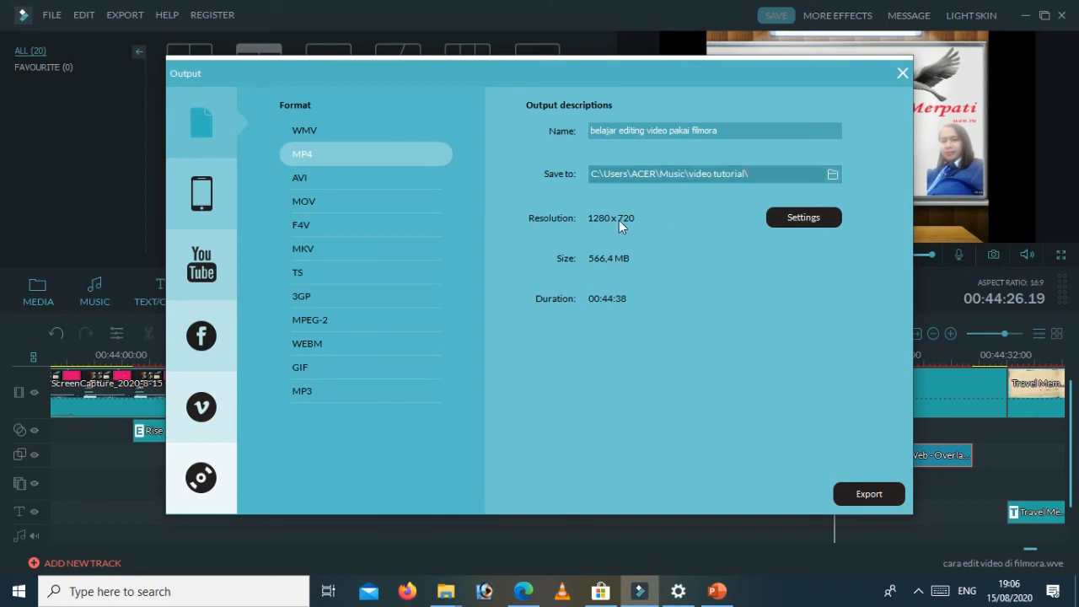
Step: Select 1280 x 720 as the output resolution, accept the encoding settings and start the MP4 export
click(794, 220)
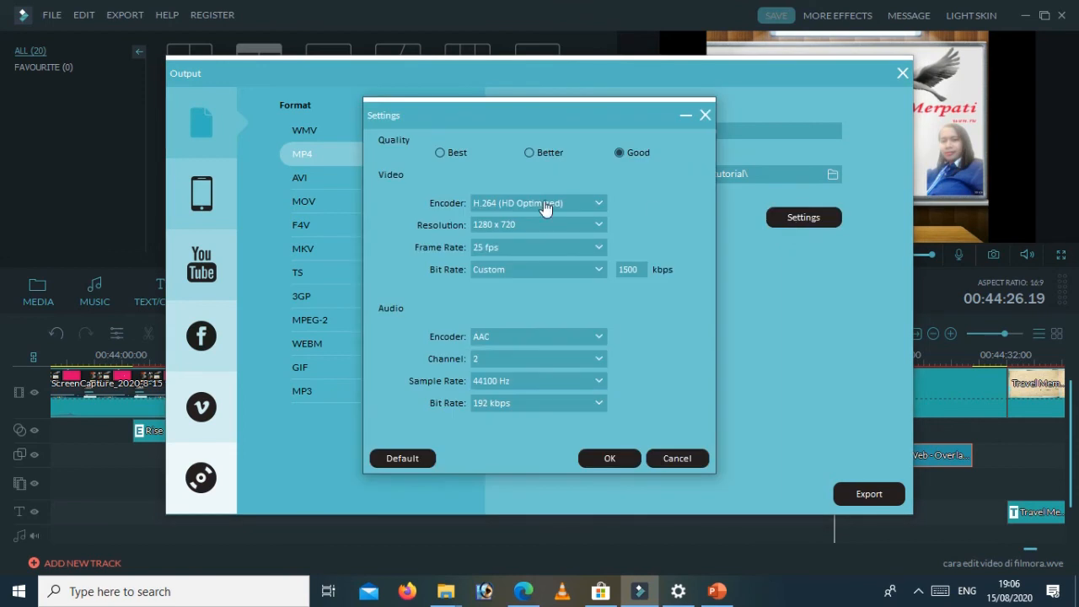
drag(400, 102, 405, 68)
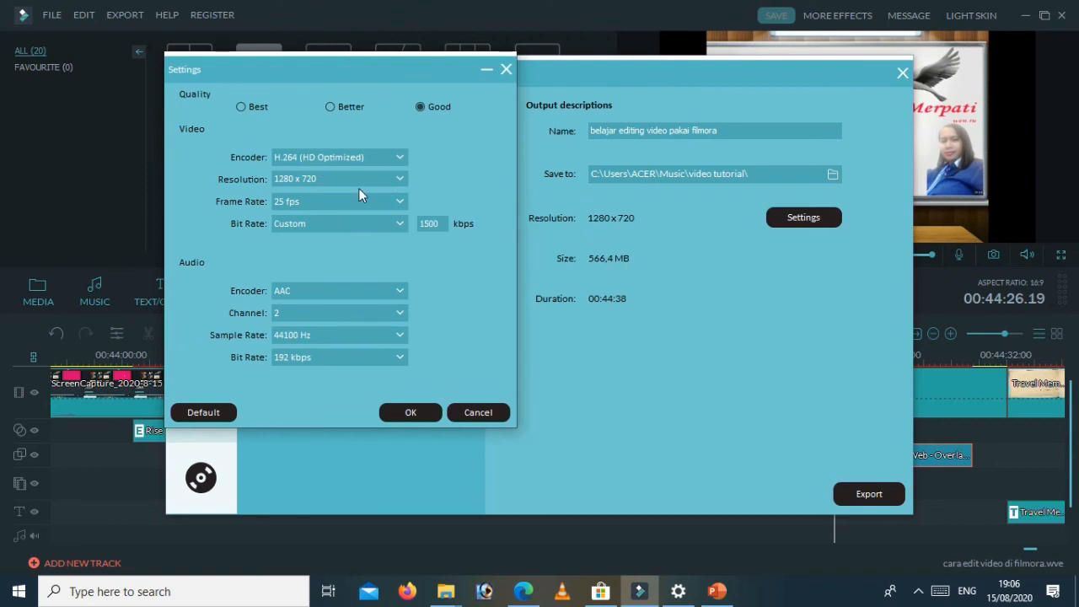
click(384, 179)
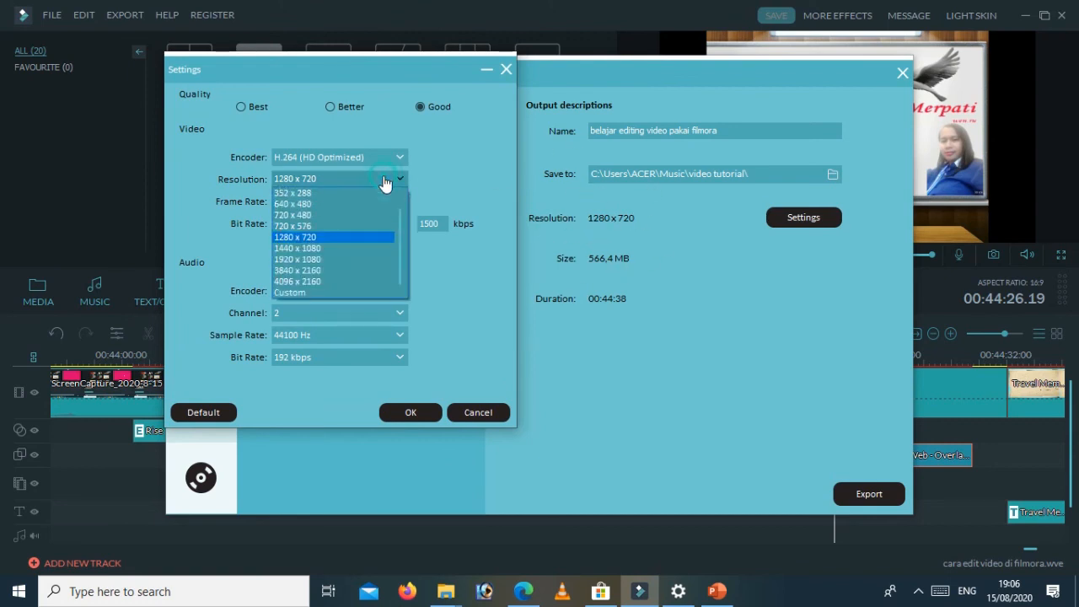
click(325, 240)
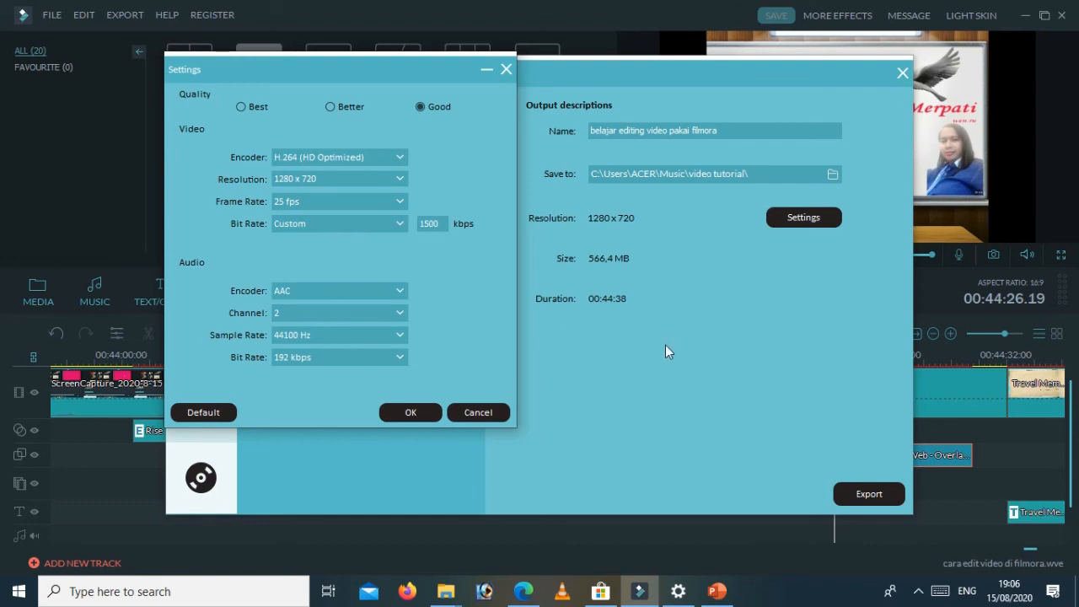
click(404, 412)
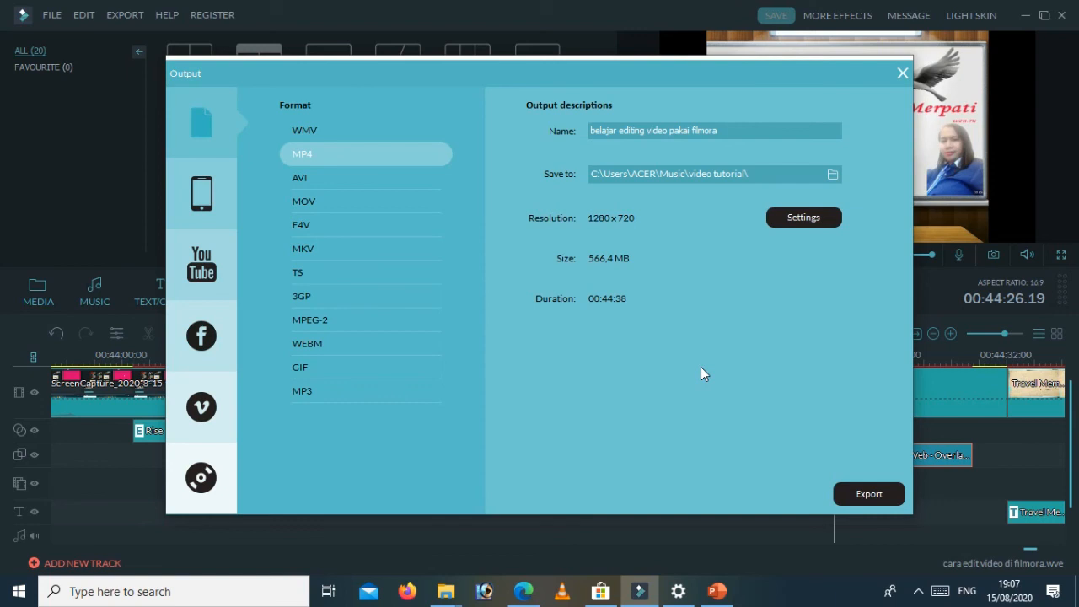
click(864, 499)
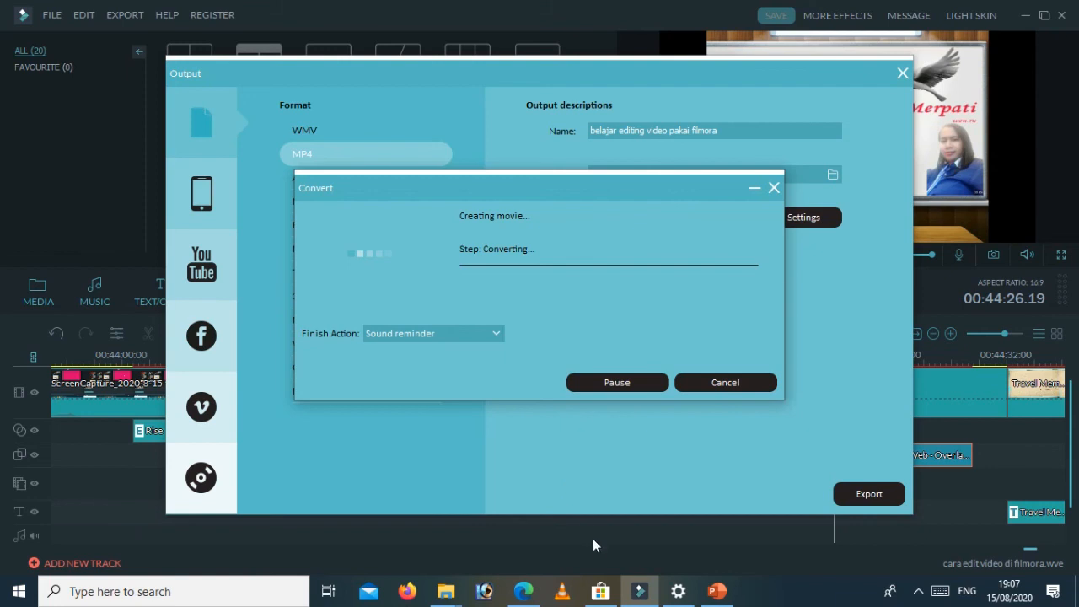
Step: Switch to PowerPoint and view the Kompetensi Dasar slide of the open presentation
mouse_move(639, 591)
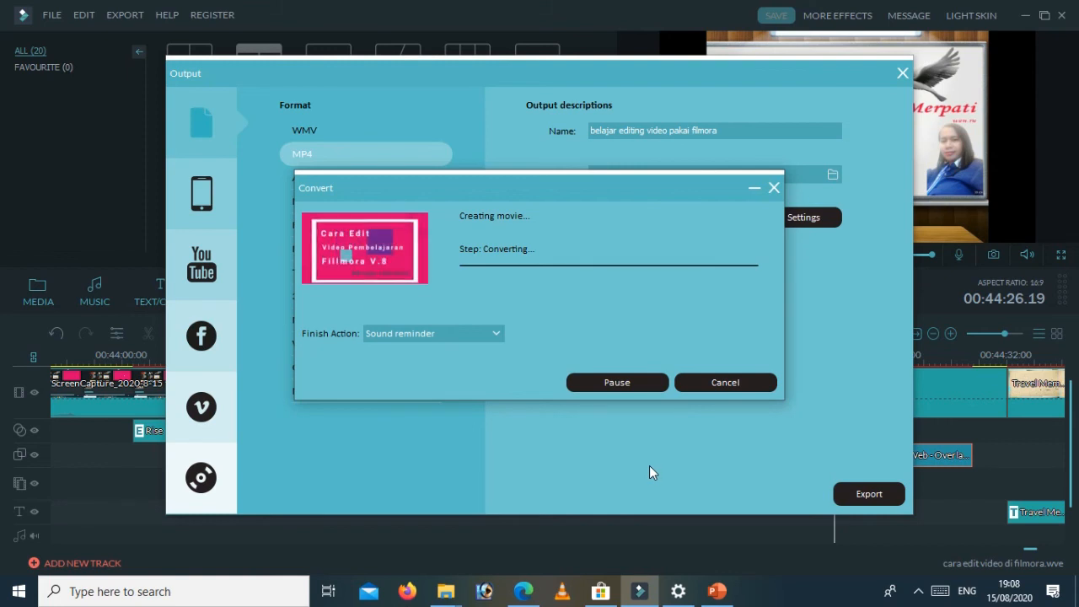
click(712, 599)
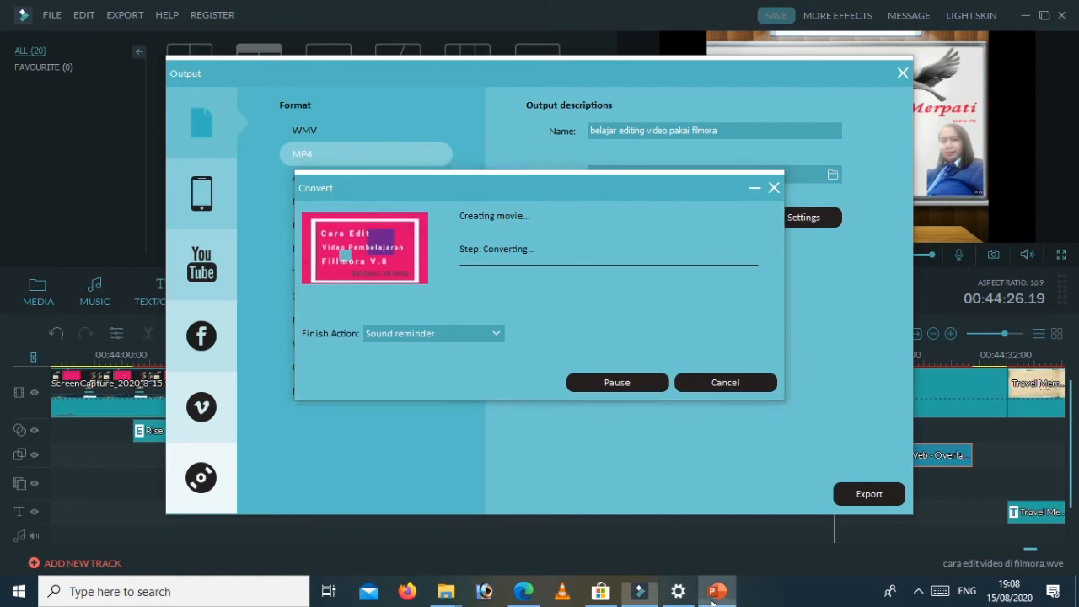
click(712, 594)
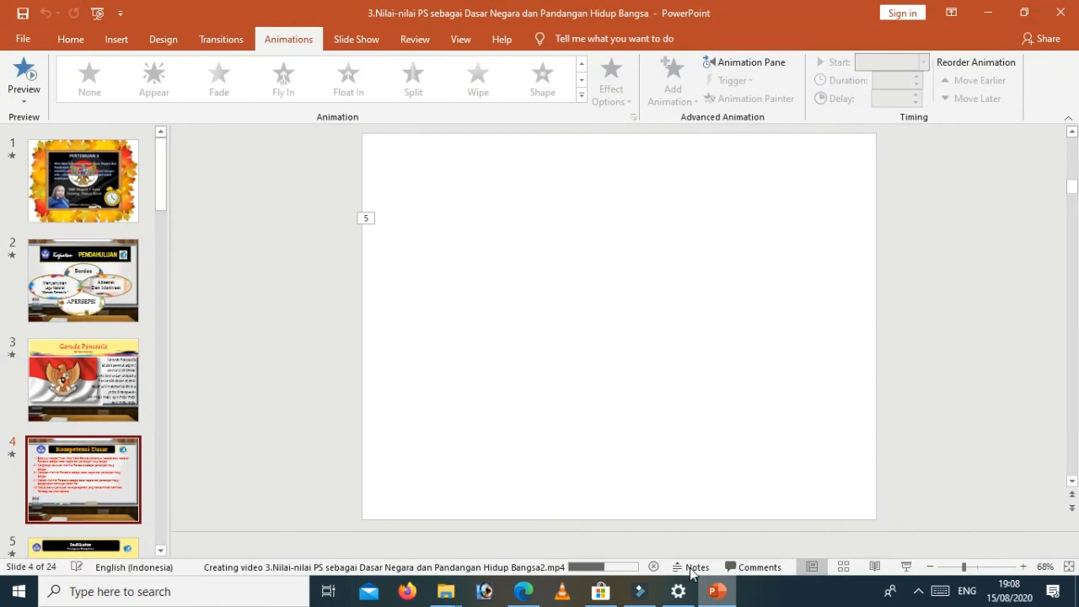
click(691, 568)
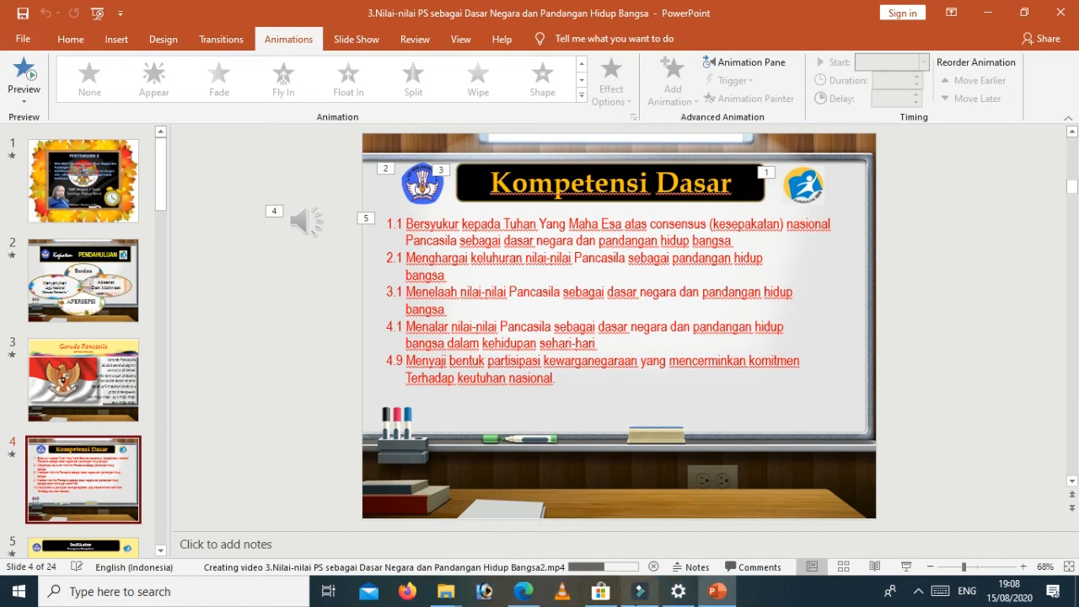
Step: Return to Wondershare Filmora and, with the export finished, open the folder containing the exported video
mouse_move(640, 600)
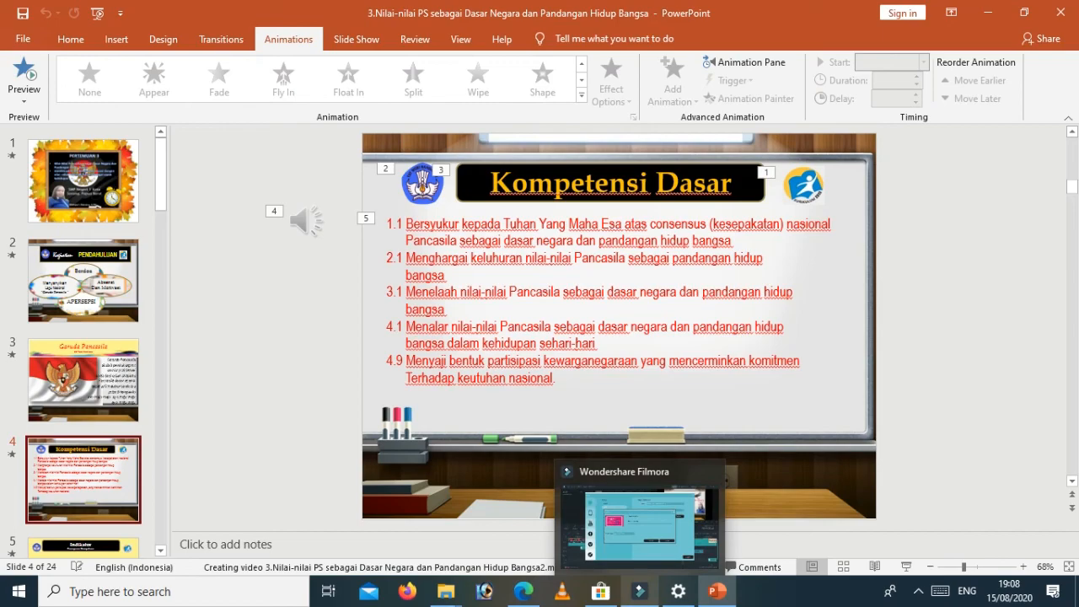
click(639, 600)
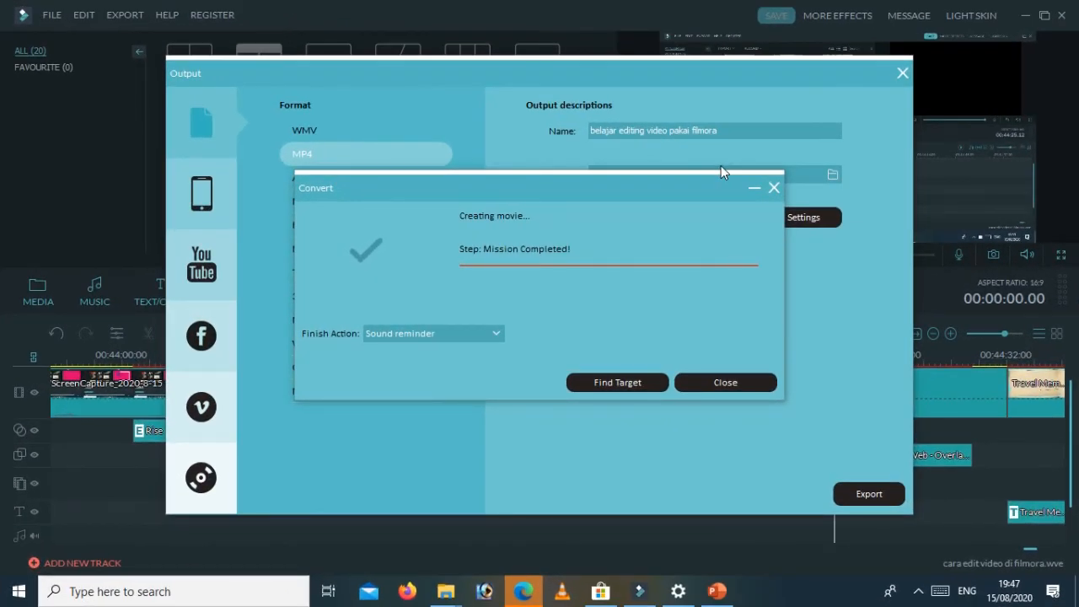
click(639, 383)
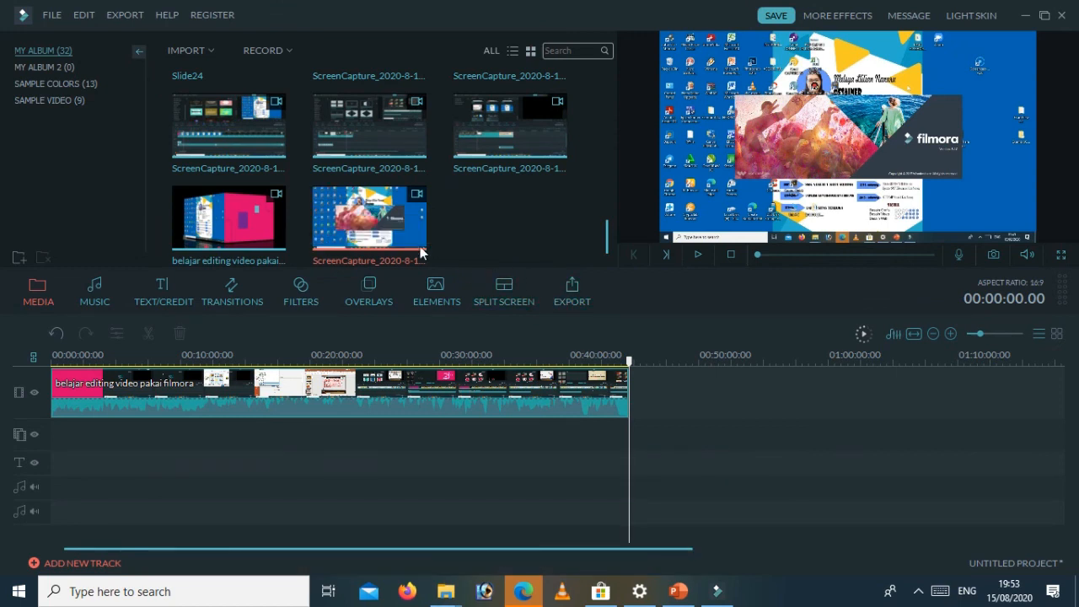
Step: Start importing media files and browse to the Record folder in Documents > Wondershare Filmora > UserSource
click(207, 52)
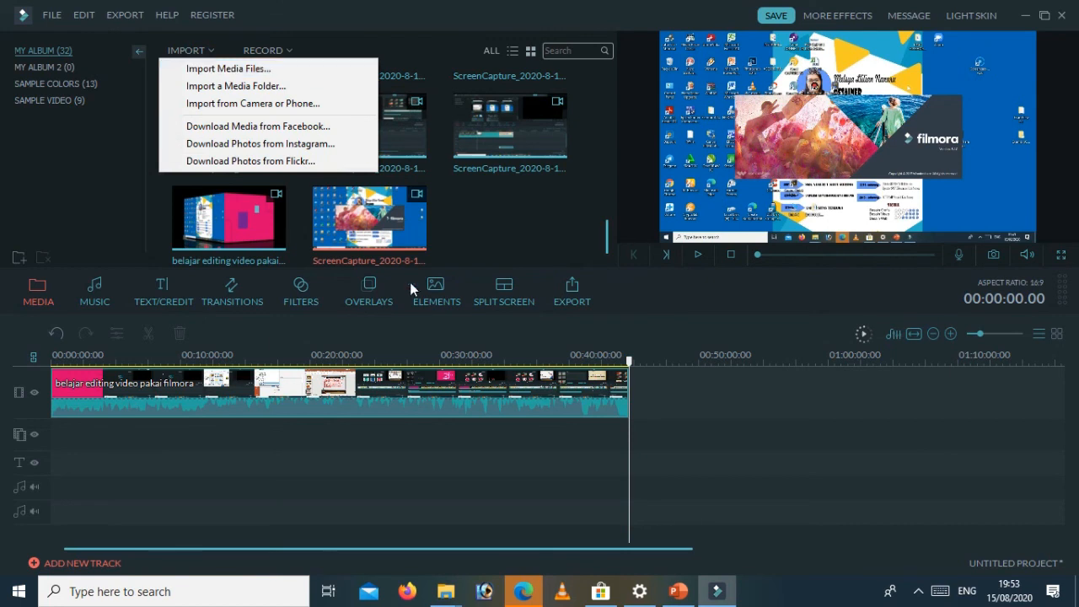
click(251, 73)
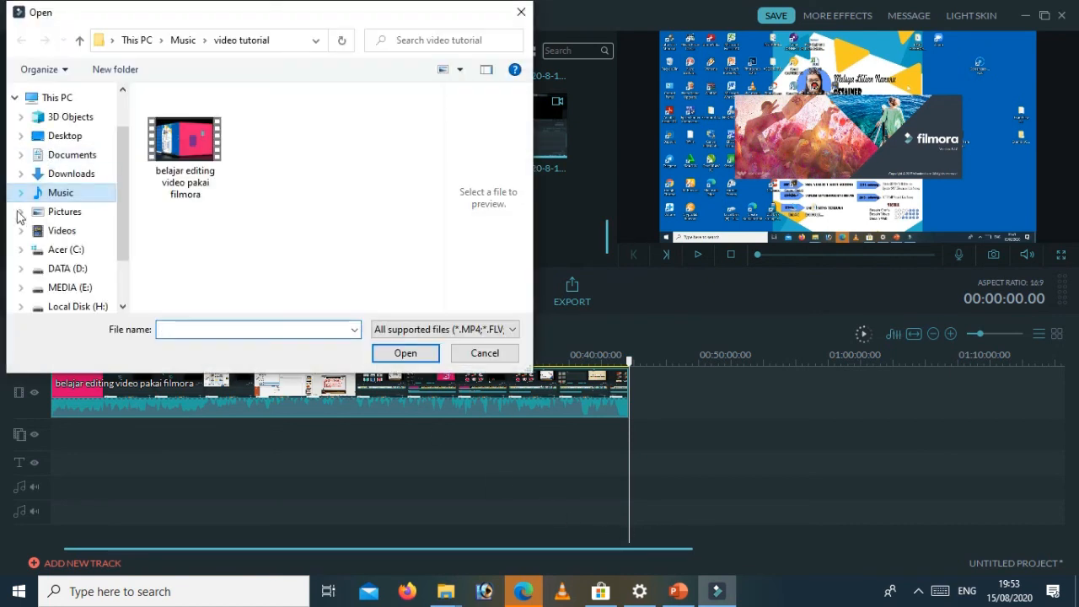
click(72, 155)
drag(436, 169, 439, 242)
scroll(349, 286, down, 2)
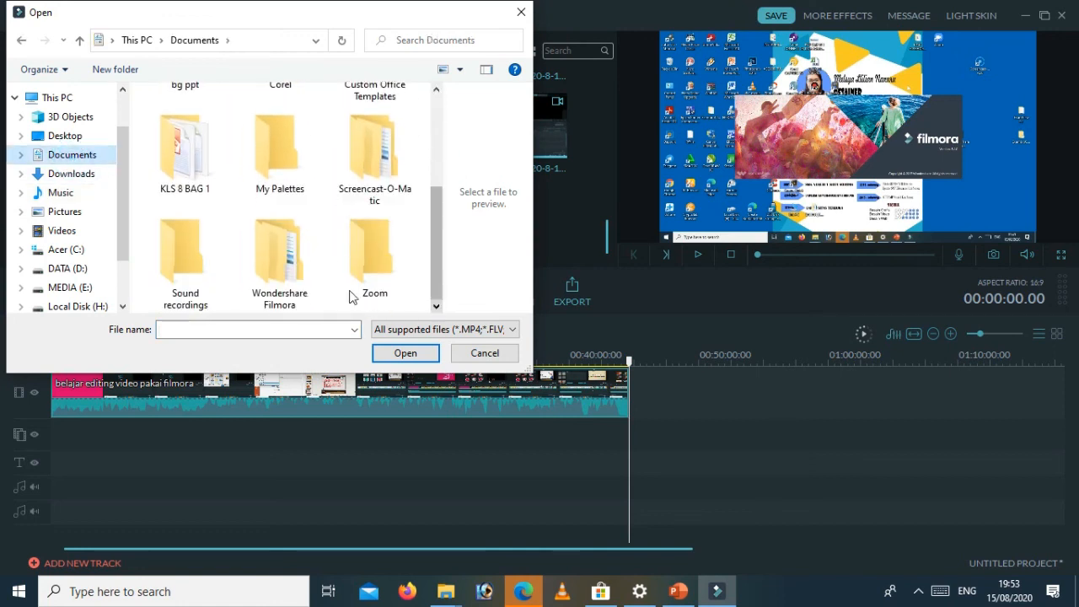
double_click(286, 293)
double_click(207, 201)
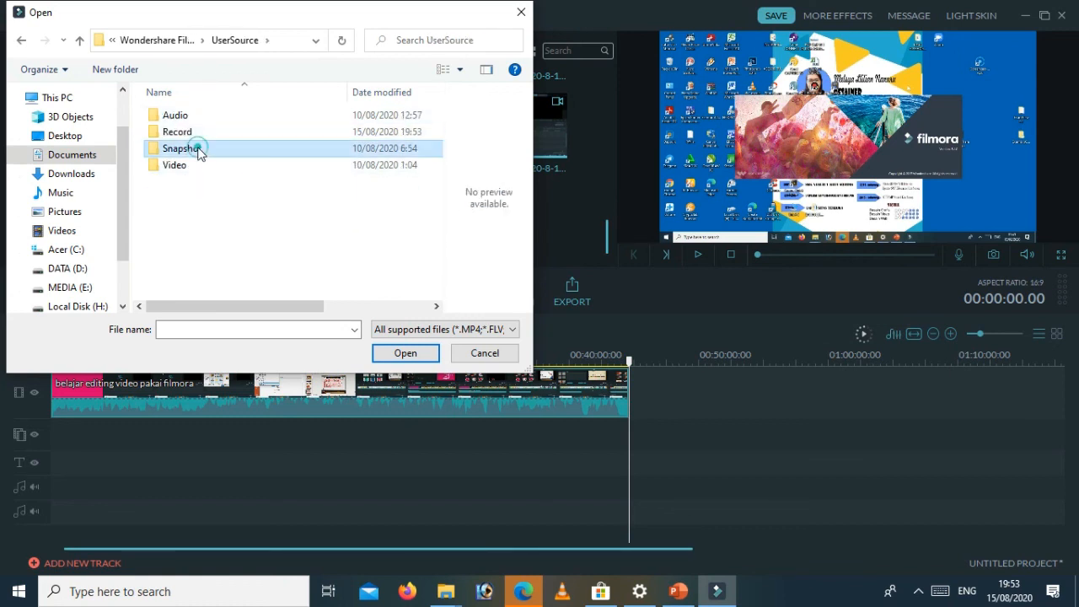
double_click(198, 150)
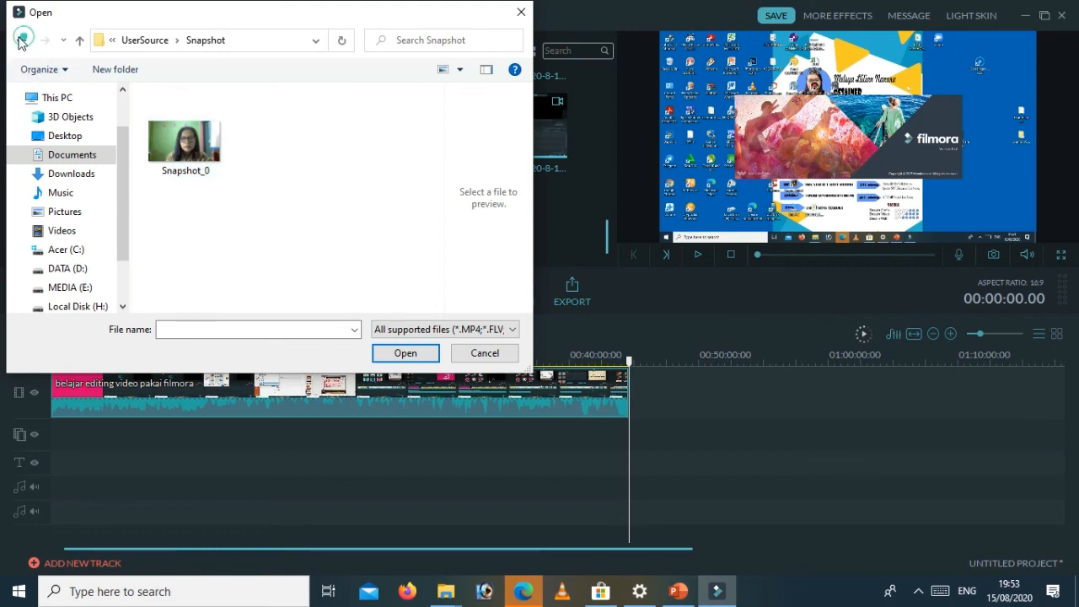
click(21, 39)
click(233, 131)
double_click(234, 133)
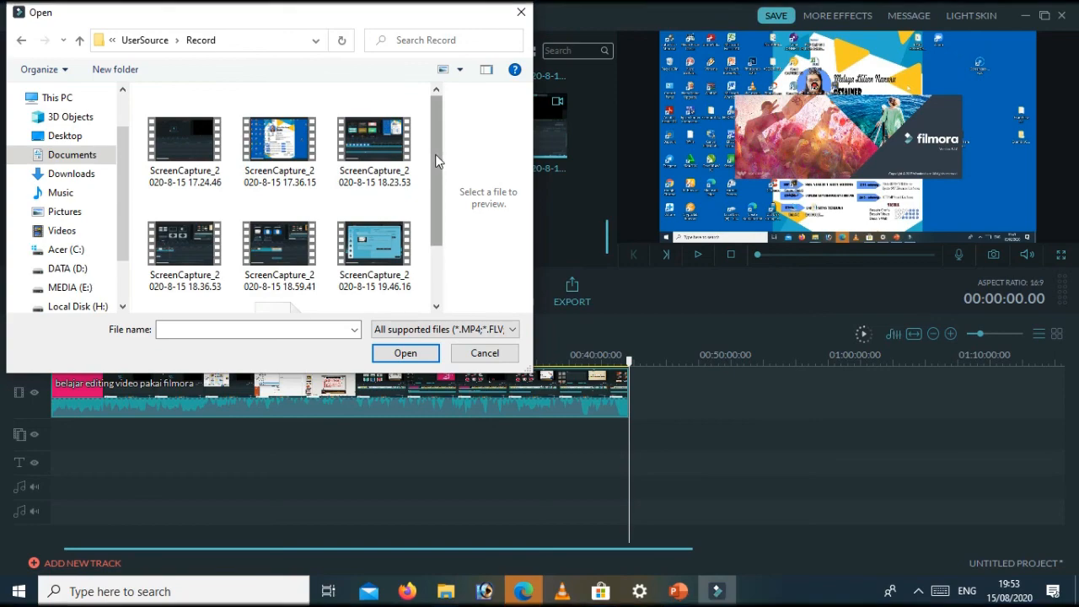
Step: Try to import the recording ScreenCapture_2020-8-15 19.53.13 from the Record folder
scroll(431, 157, down, 3)
click(259, 268)
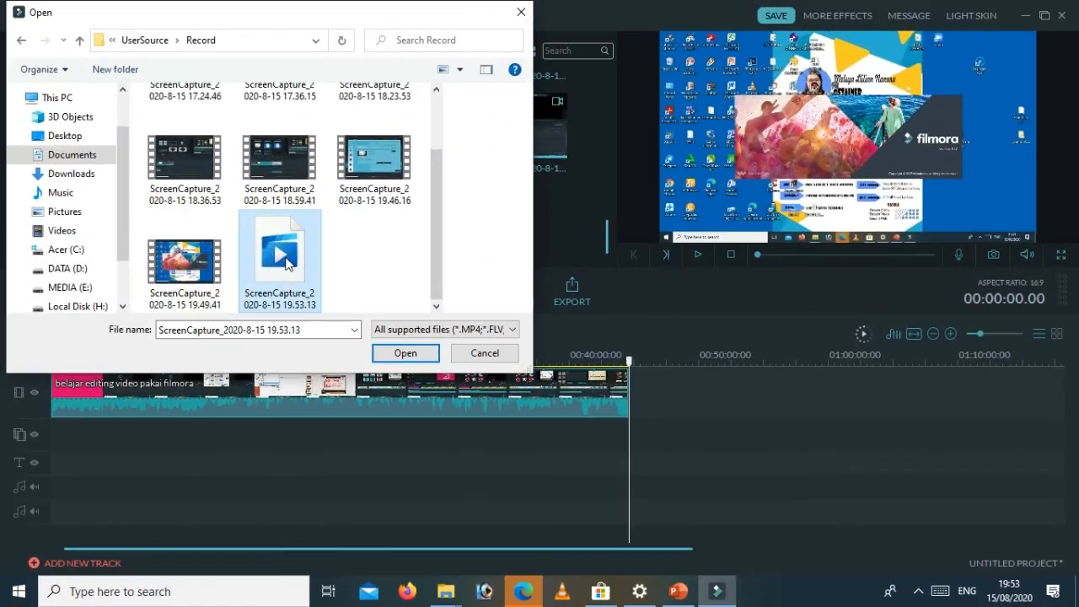
click(172, 259)
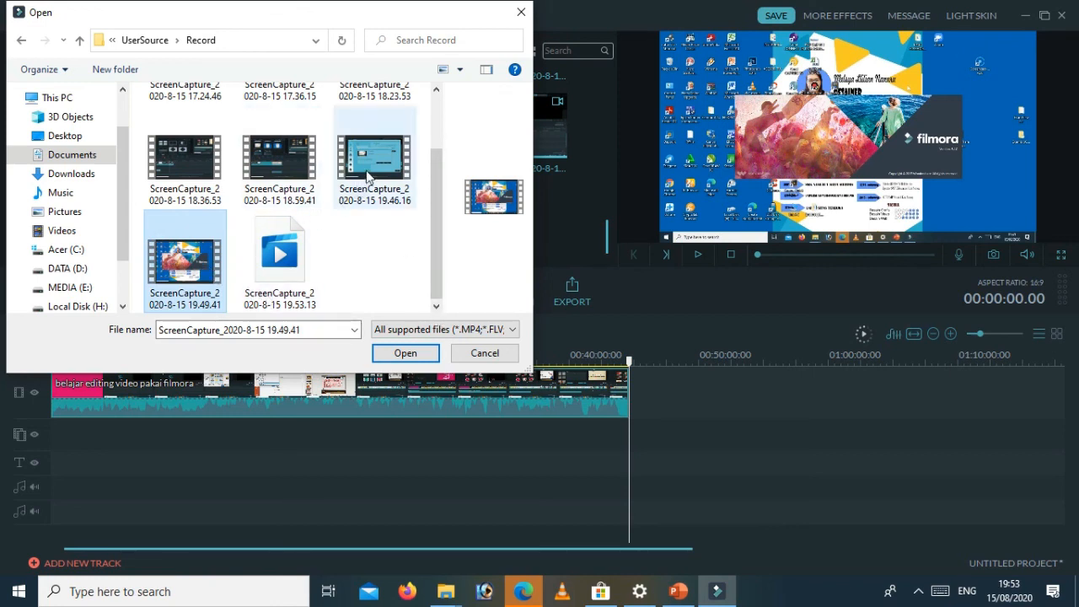
drag(368, 22, 442, 19)
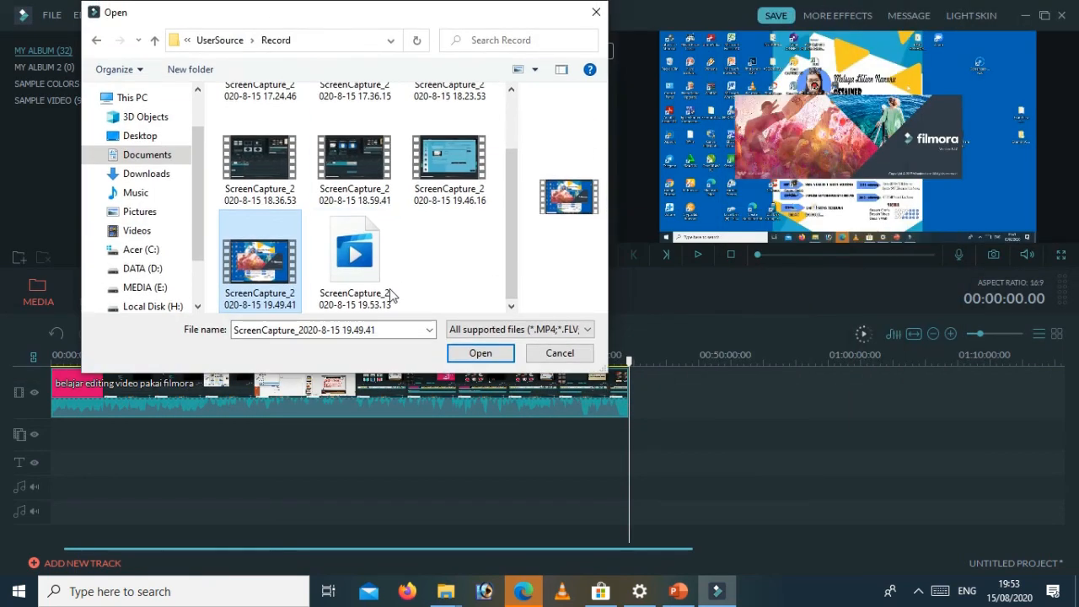
click(477, 353)
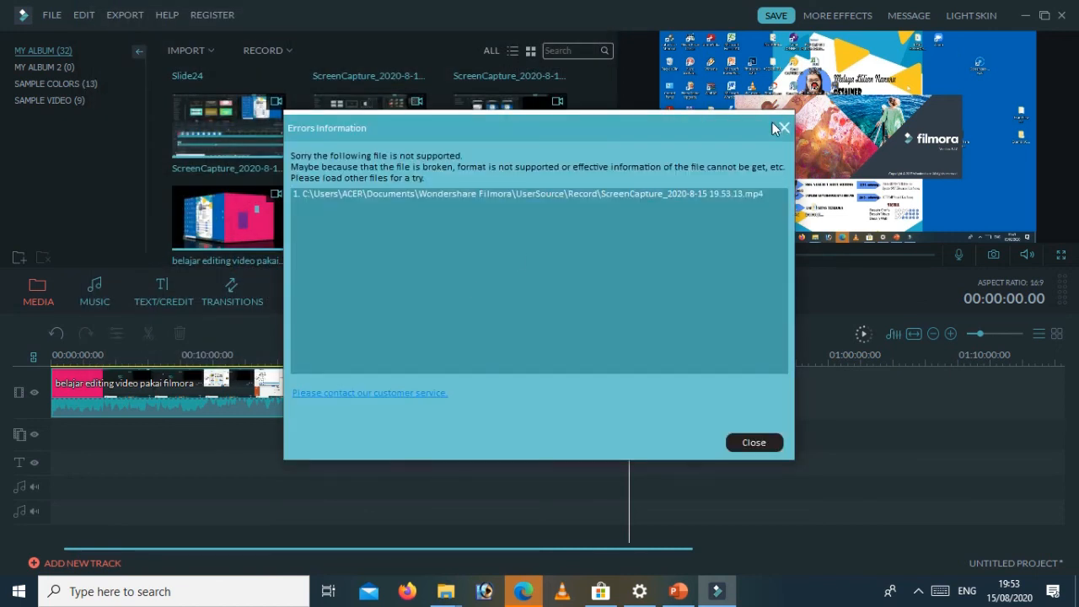
click(784, 131)
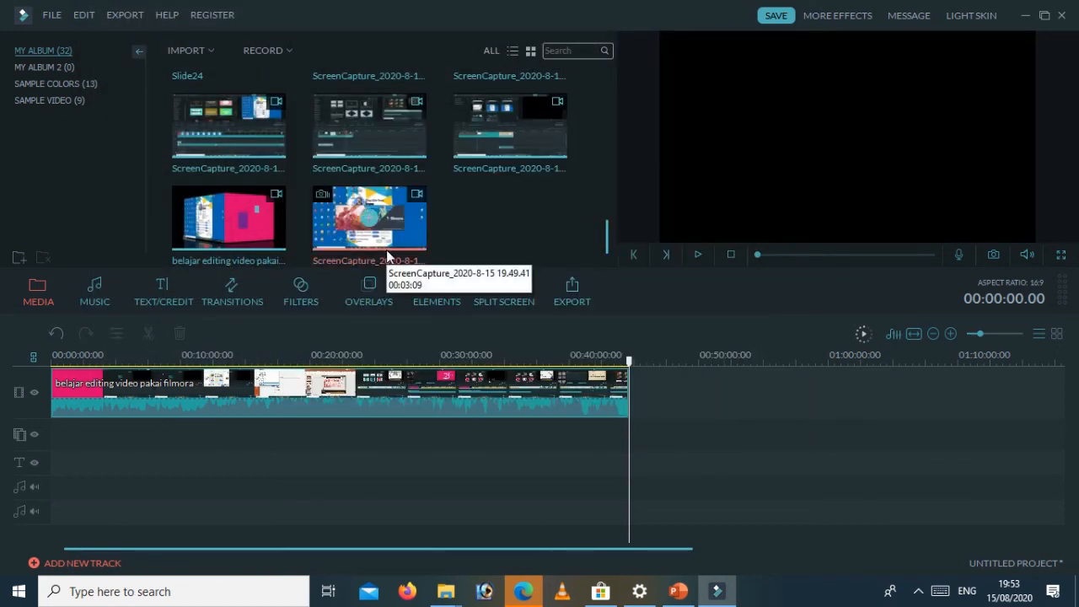
Step: Import the recording ScreenCapture_2020-8-15 19.46.16 from the Record folder into the media album
click(191, 49)
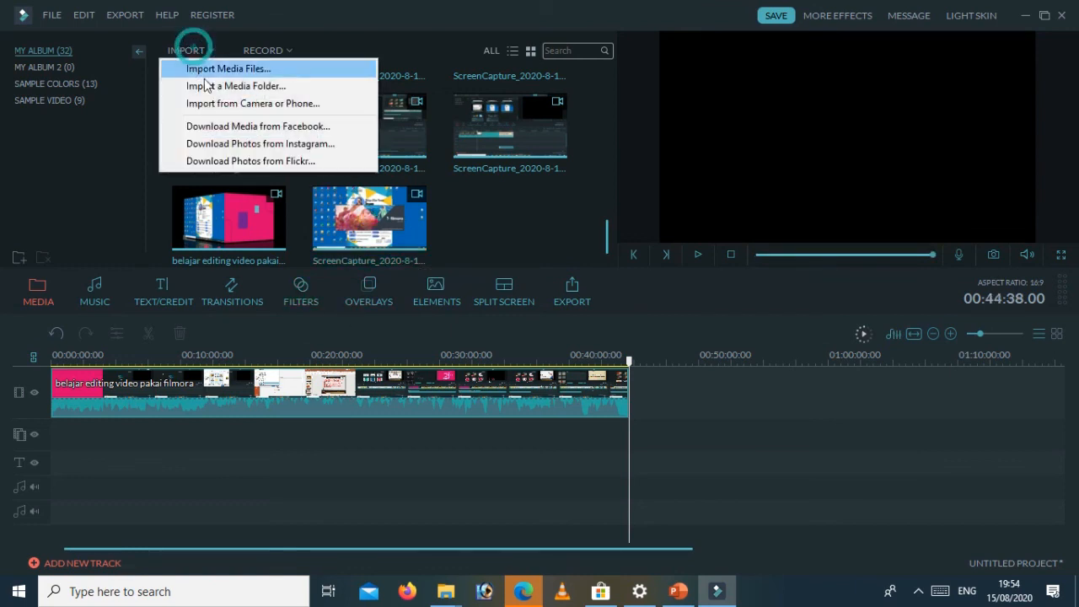
click(215, 68)
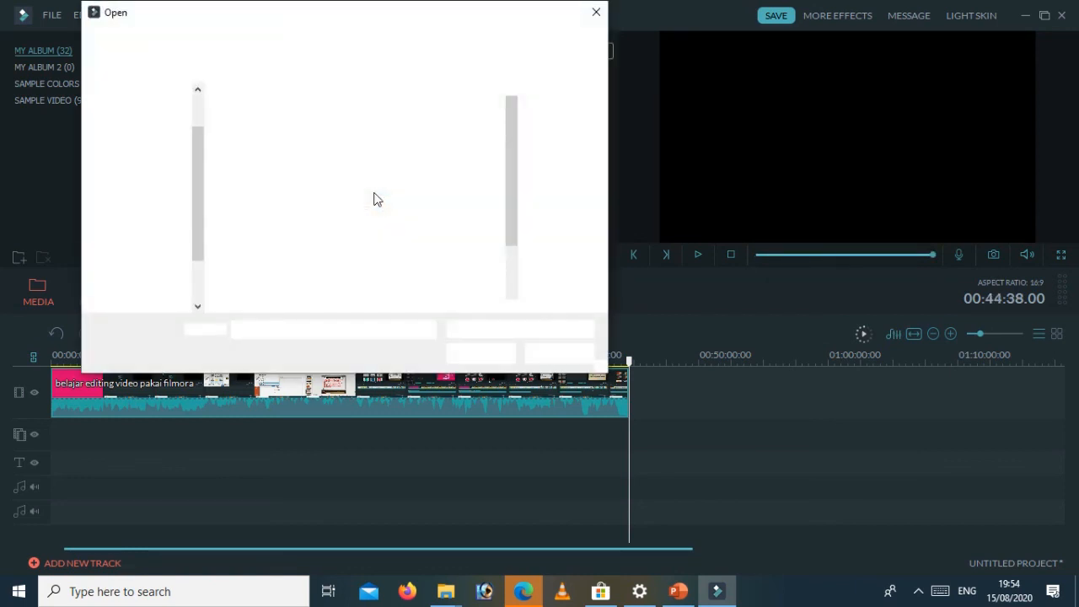
drag(510, 207, 523, 259)
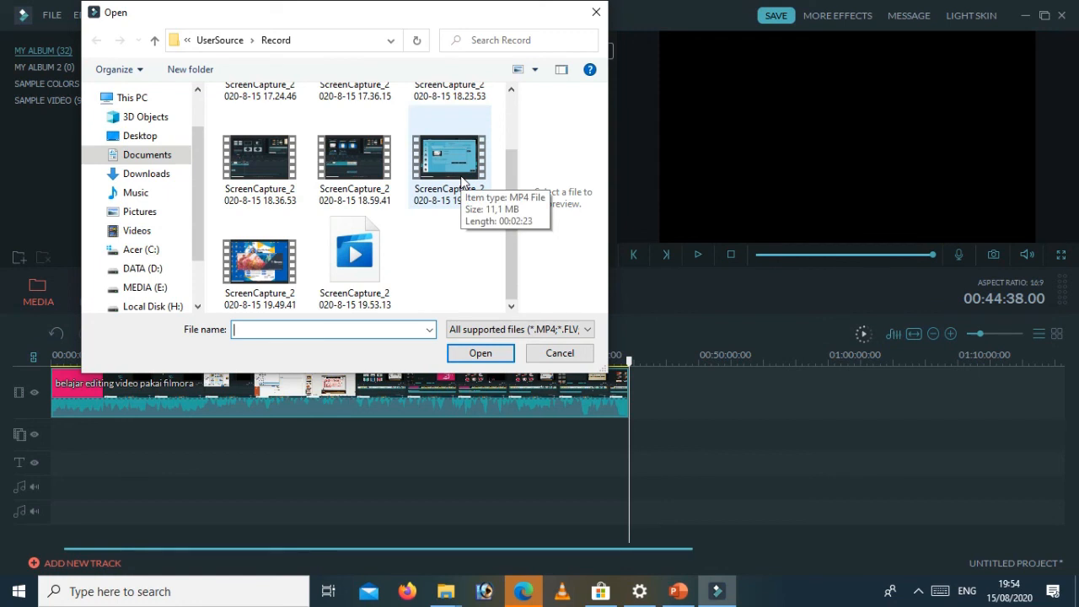
click(461, 179)
click(482, 354)
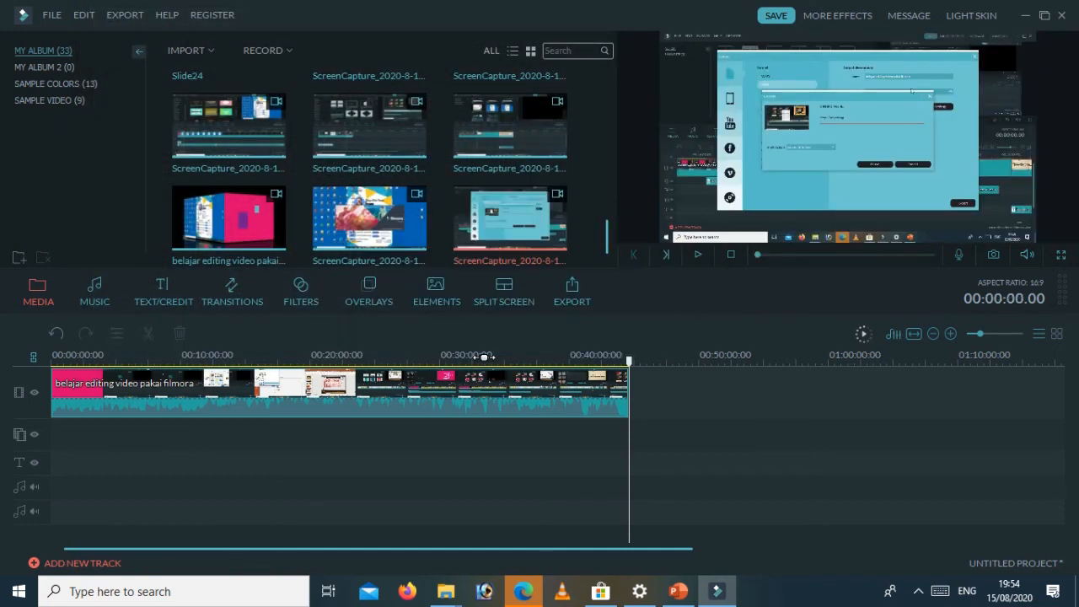
Step: Append the newly imported screen recording after the existing clip on the video track and play it
click(507, 220)
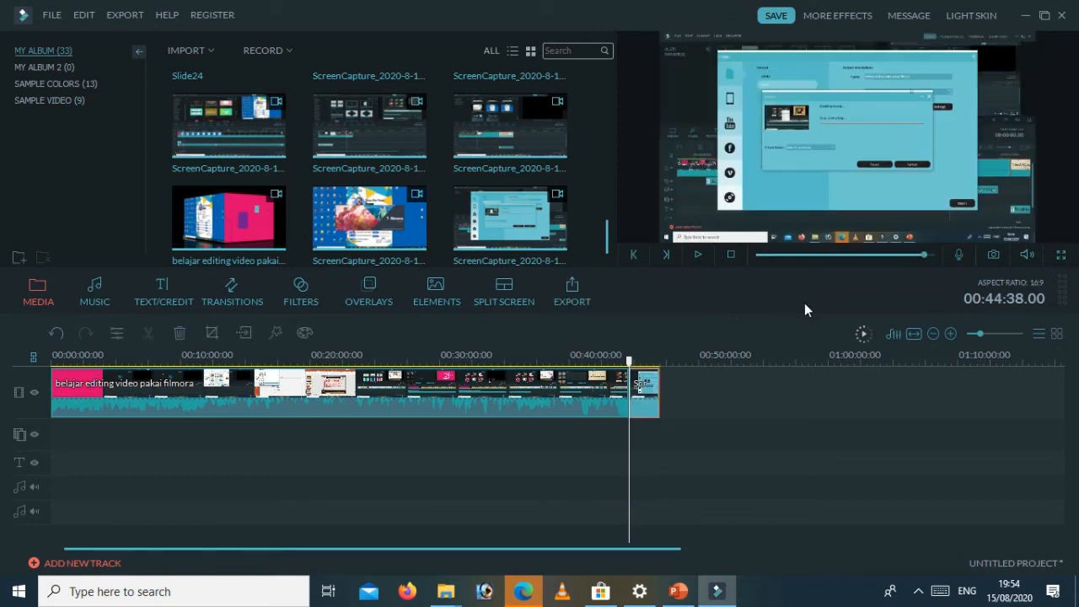
click(703, 253)
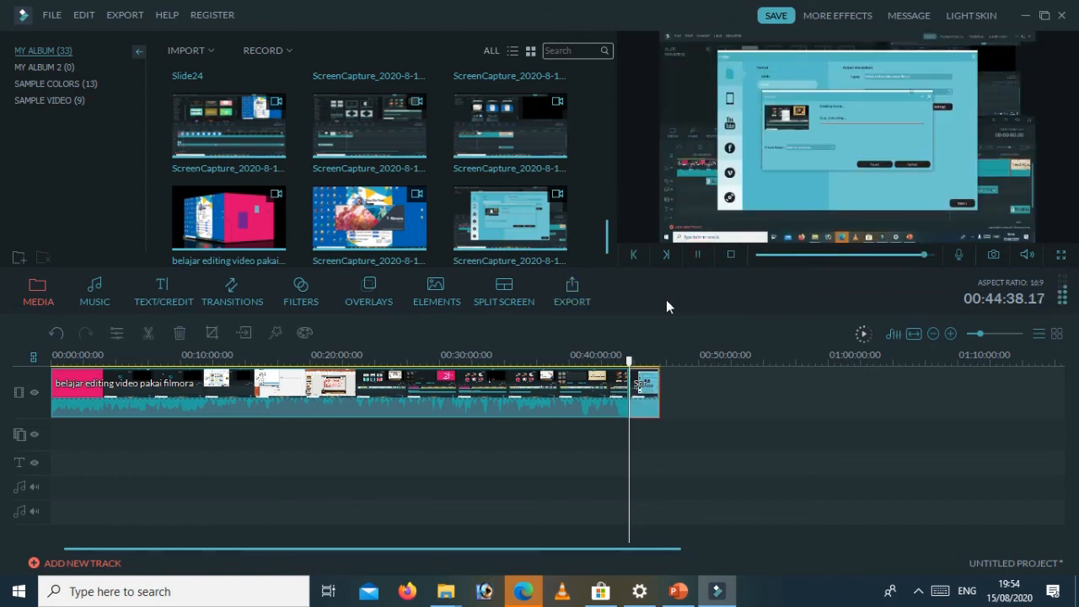